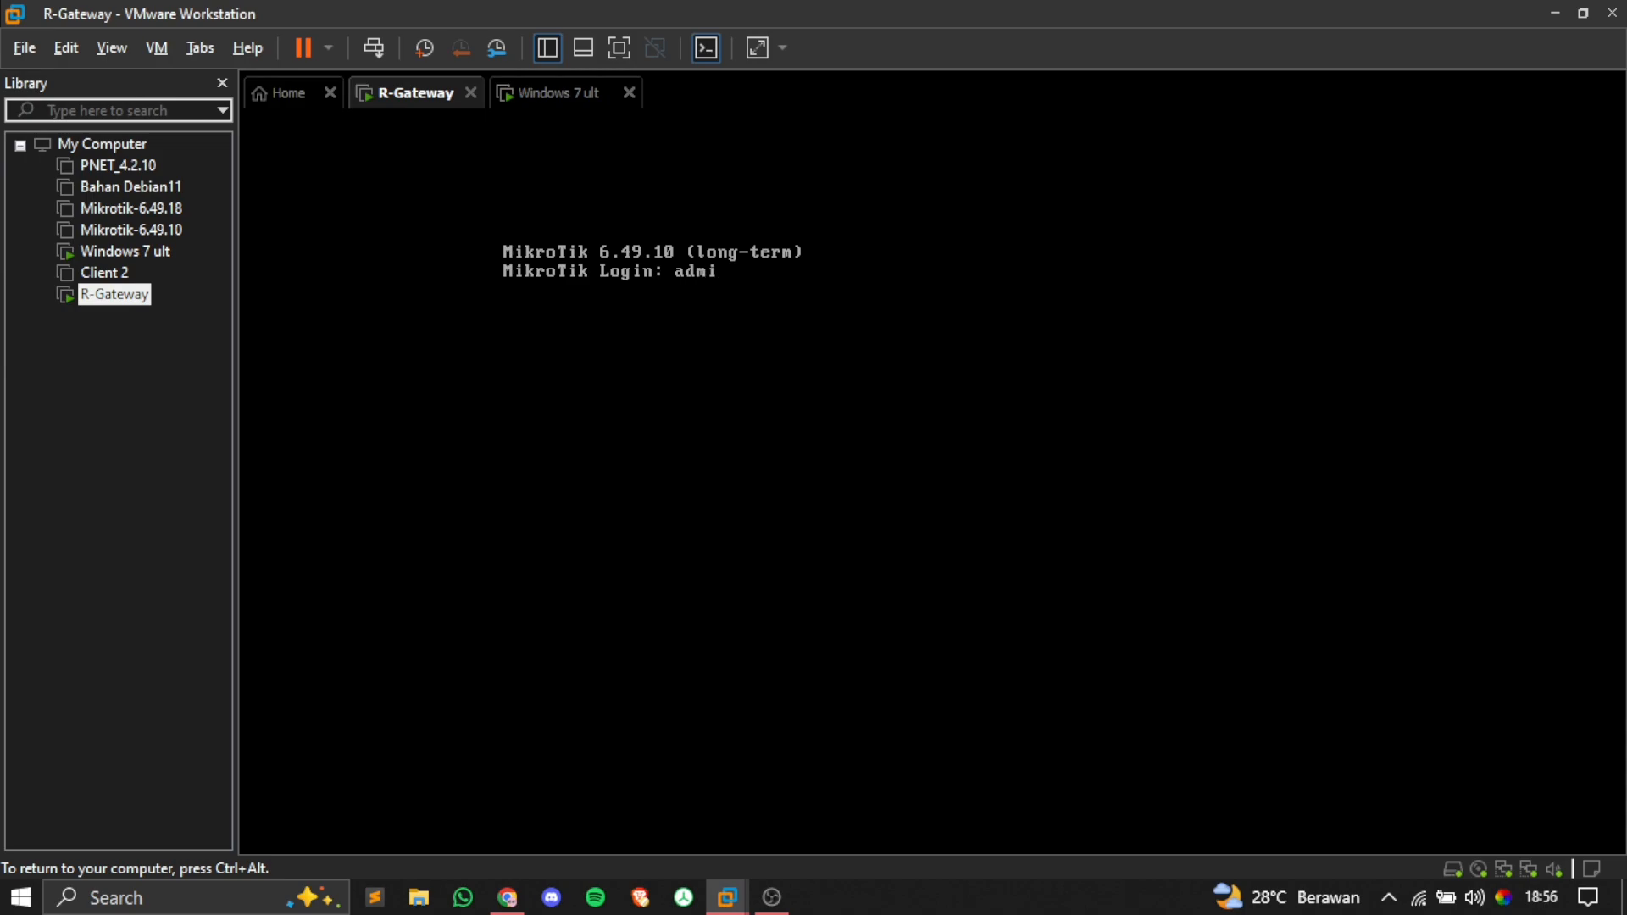
Step: Log in to the router console as admin with an empty password, skipping the password change
{"action": "key", "text": "Return"}
{"action": "key", "text": "Return"}
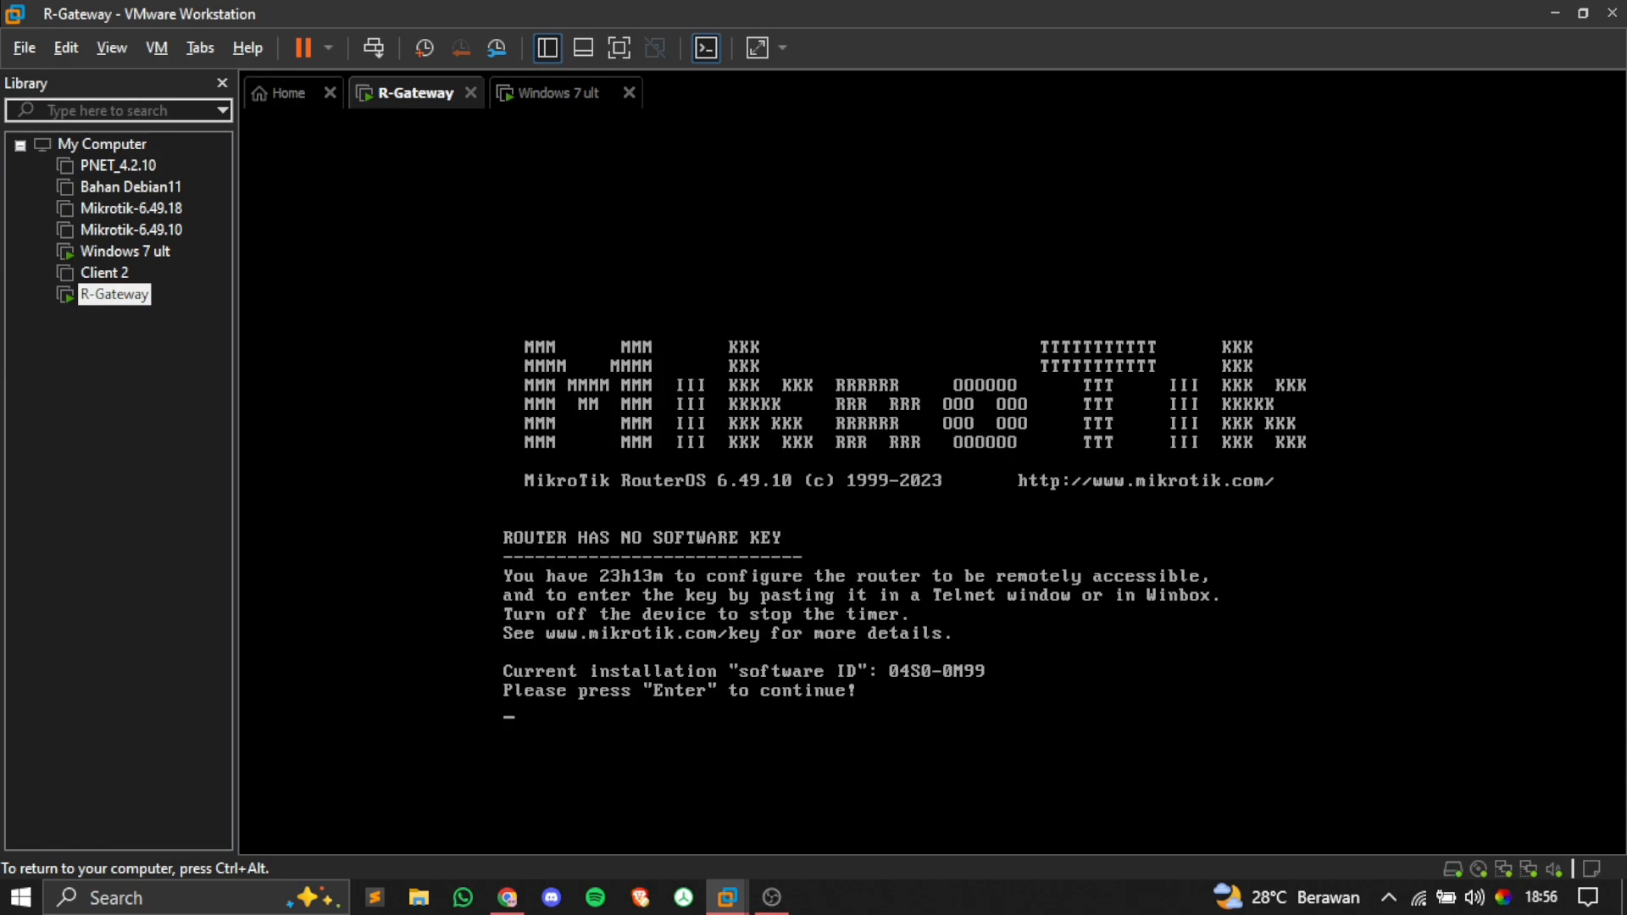
{"action": "key", "text": "Return"}
{"action": "key", "text": "ctrl+c"}
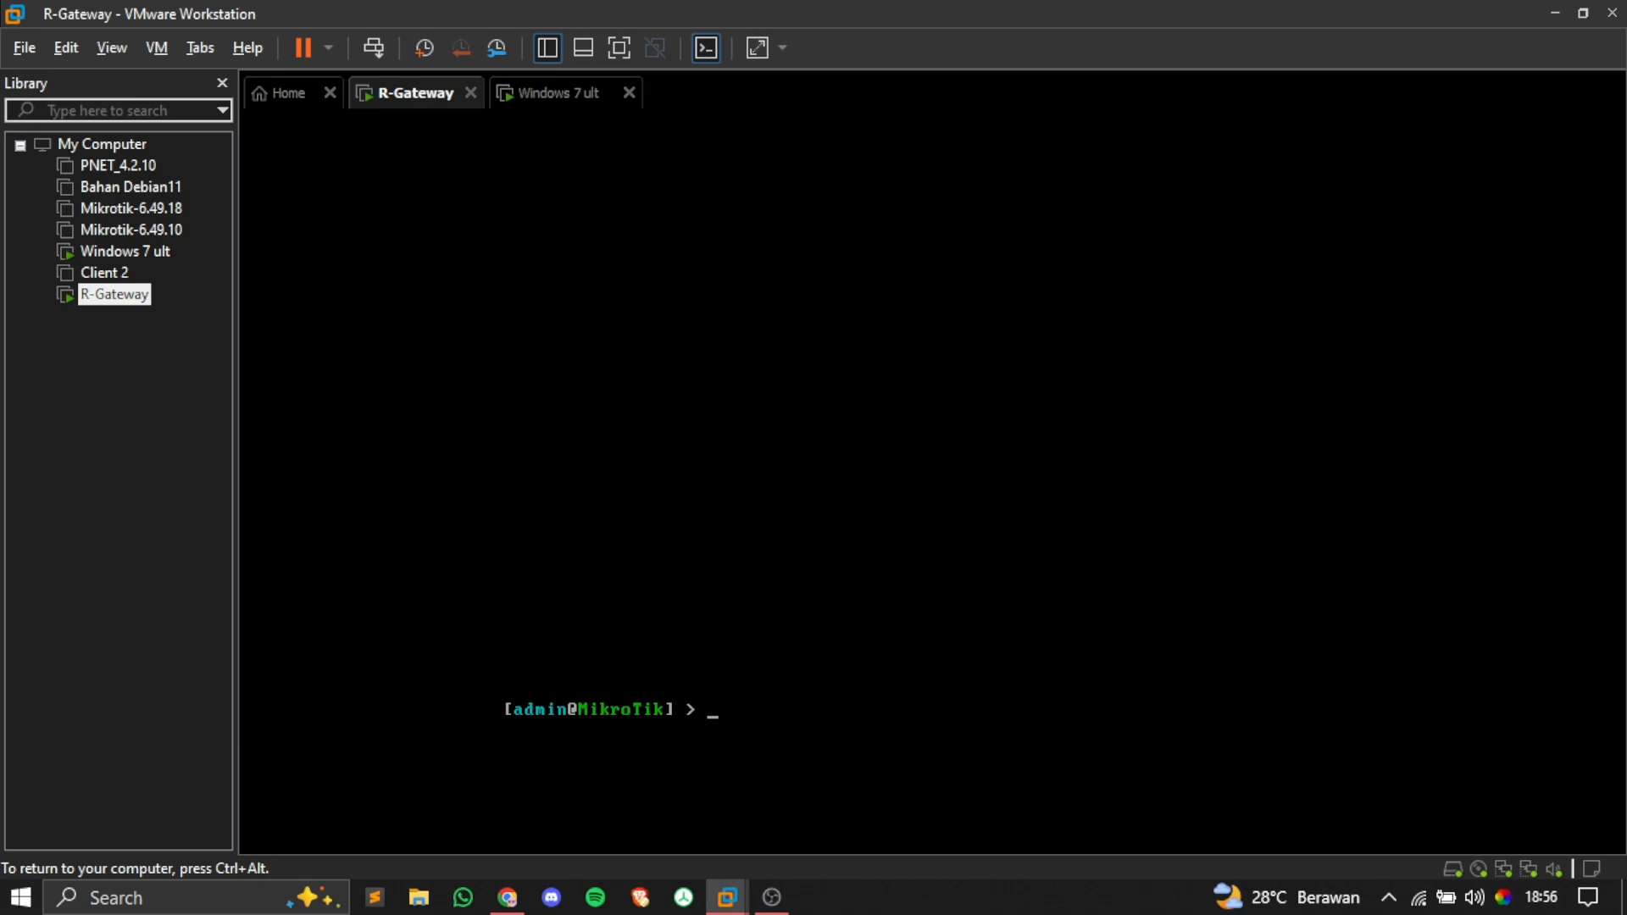
Step: Add an enabled DHCP client on ether1 and confirm it obtained 192.168.1.9/24
{"action": "type", "text": "dhcp-client add in"}
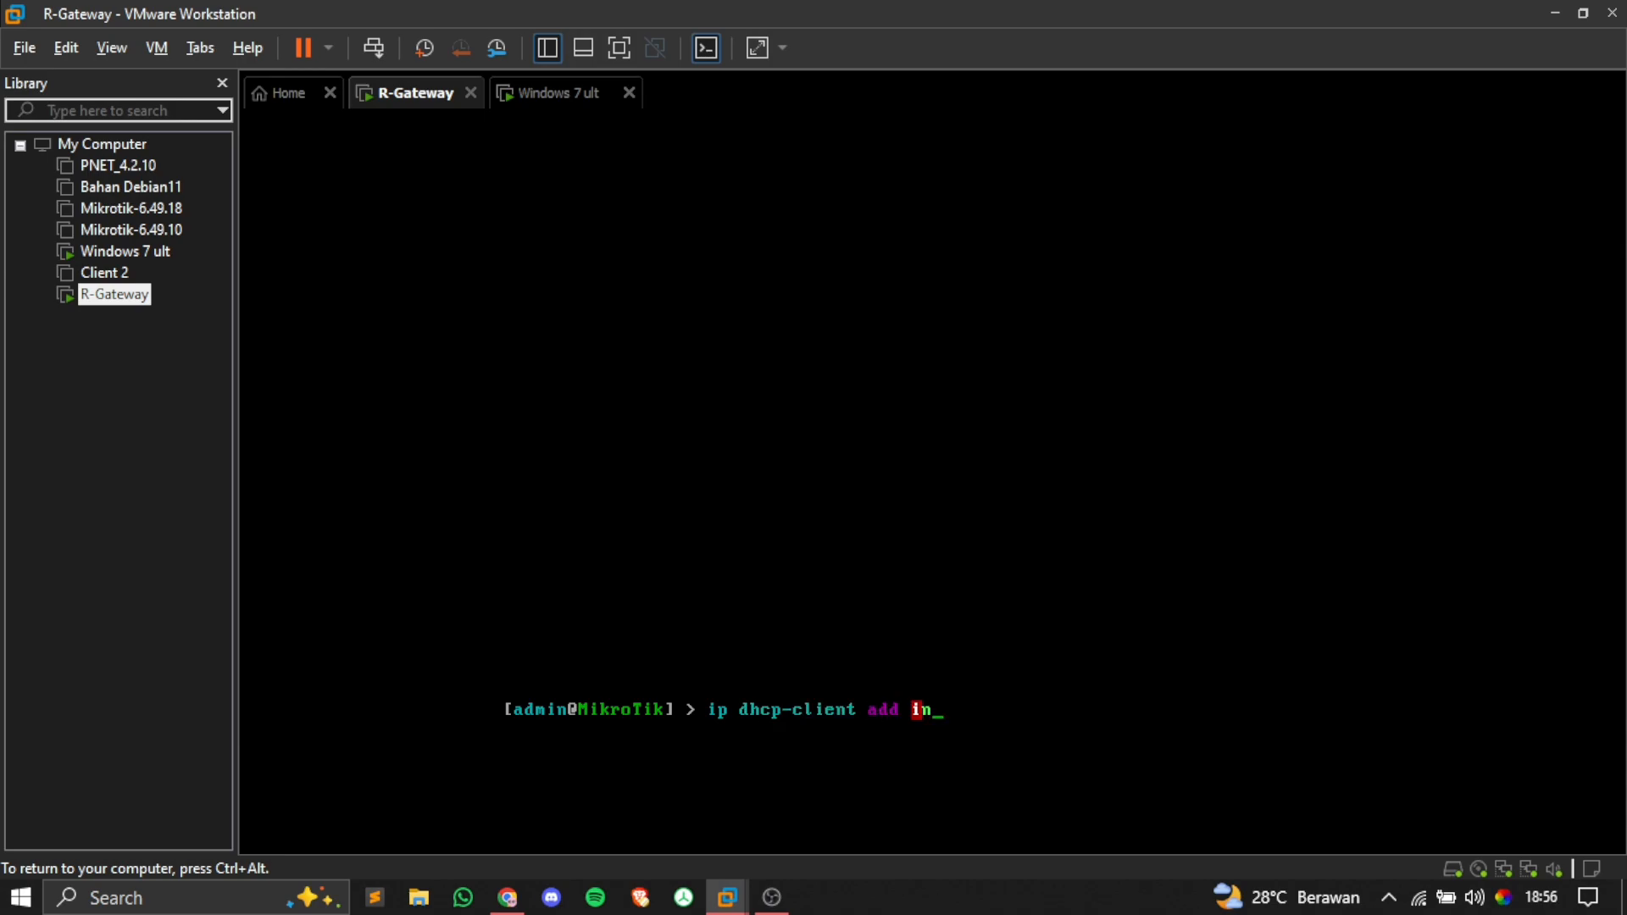
{"action": "type", "text": "terface=ether1"}
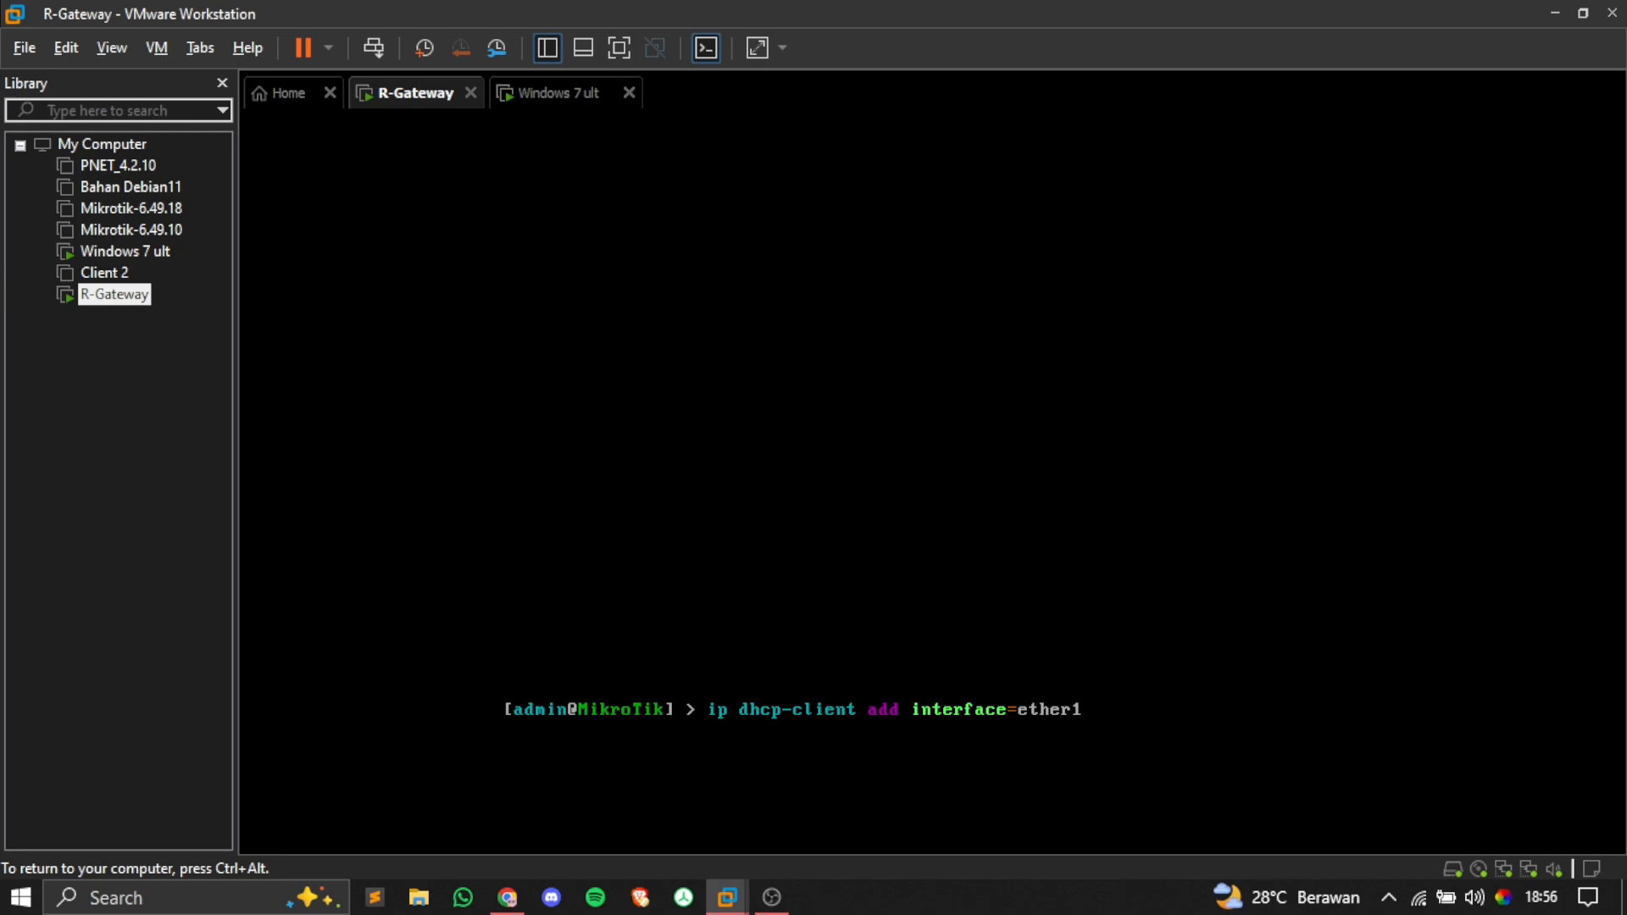
{"action": "type", "text": " disabled=no"}
{"action": "key", "text": "Return"}
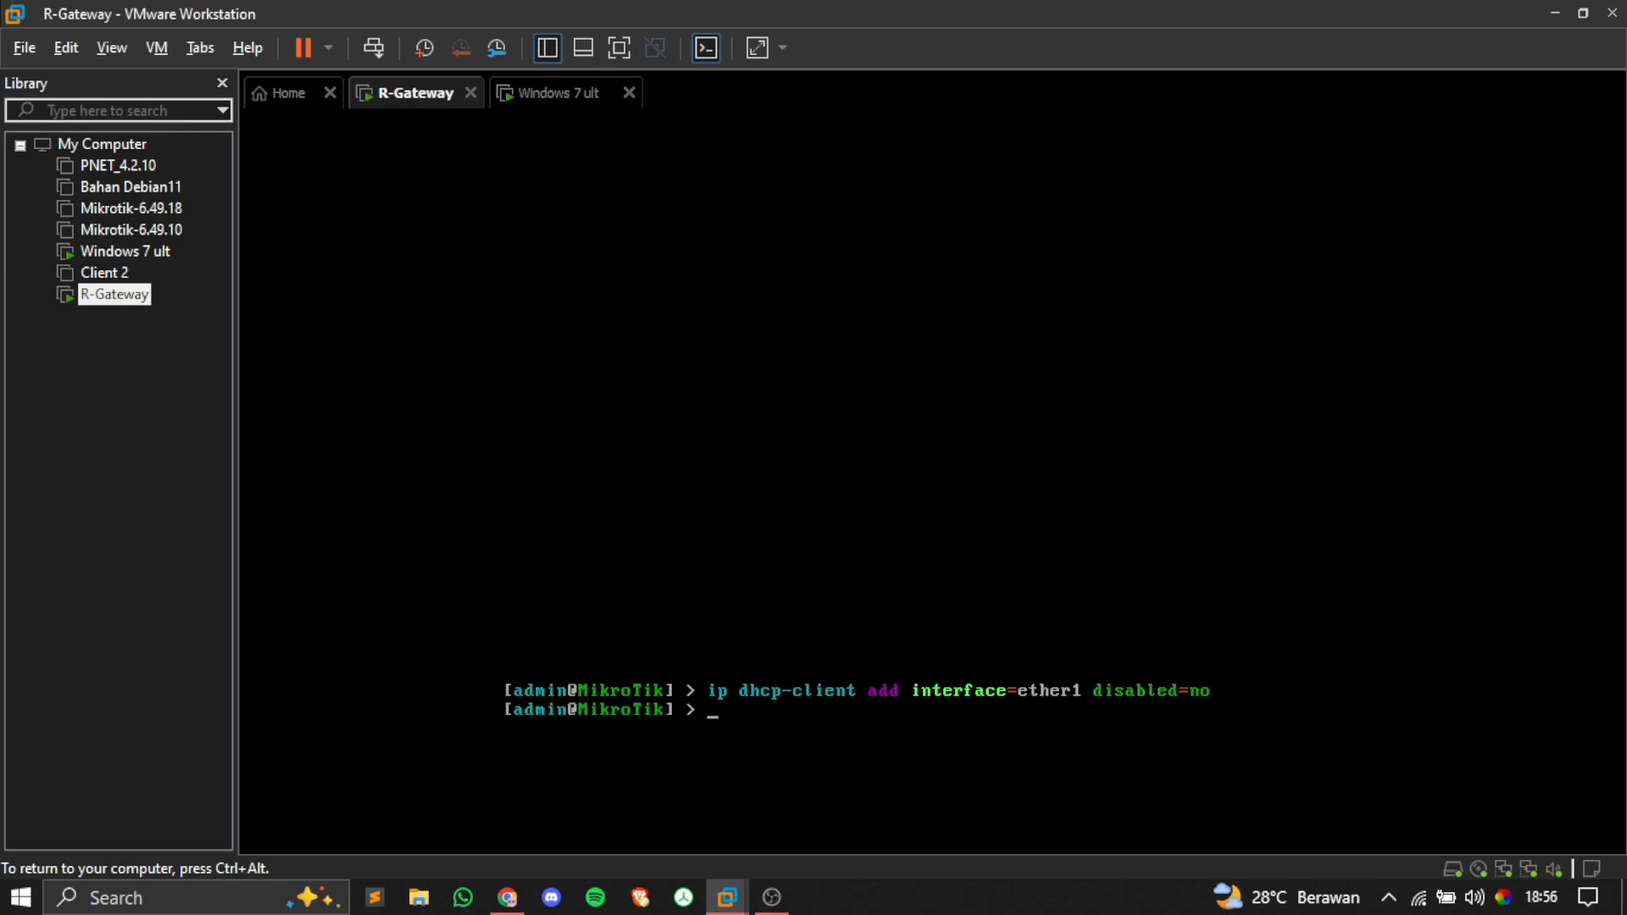
{"action": "key", "text": "Return"}
{"action": "type", "text": "ip d"}
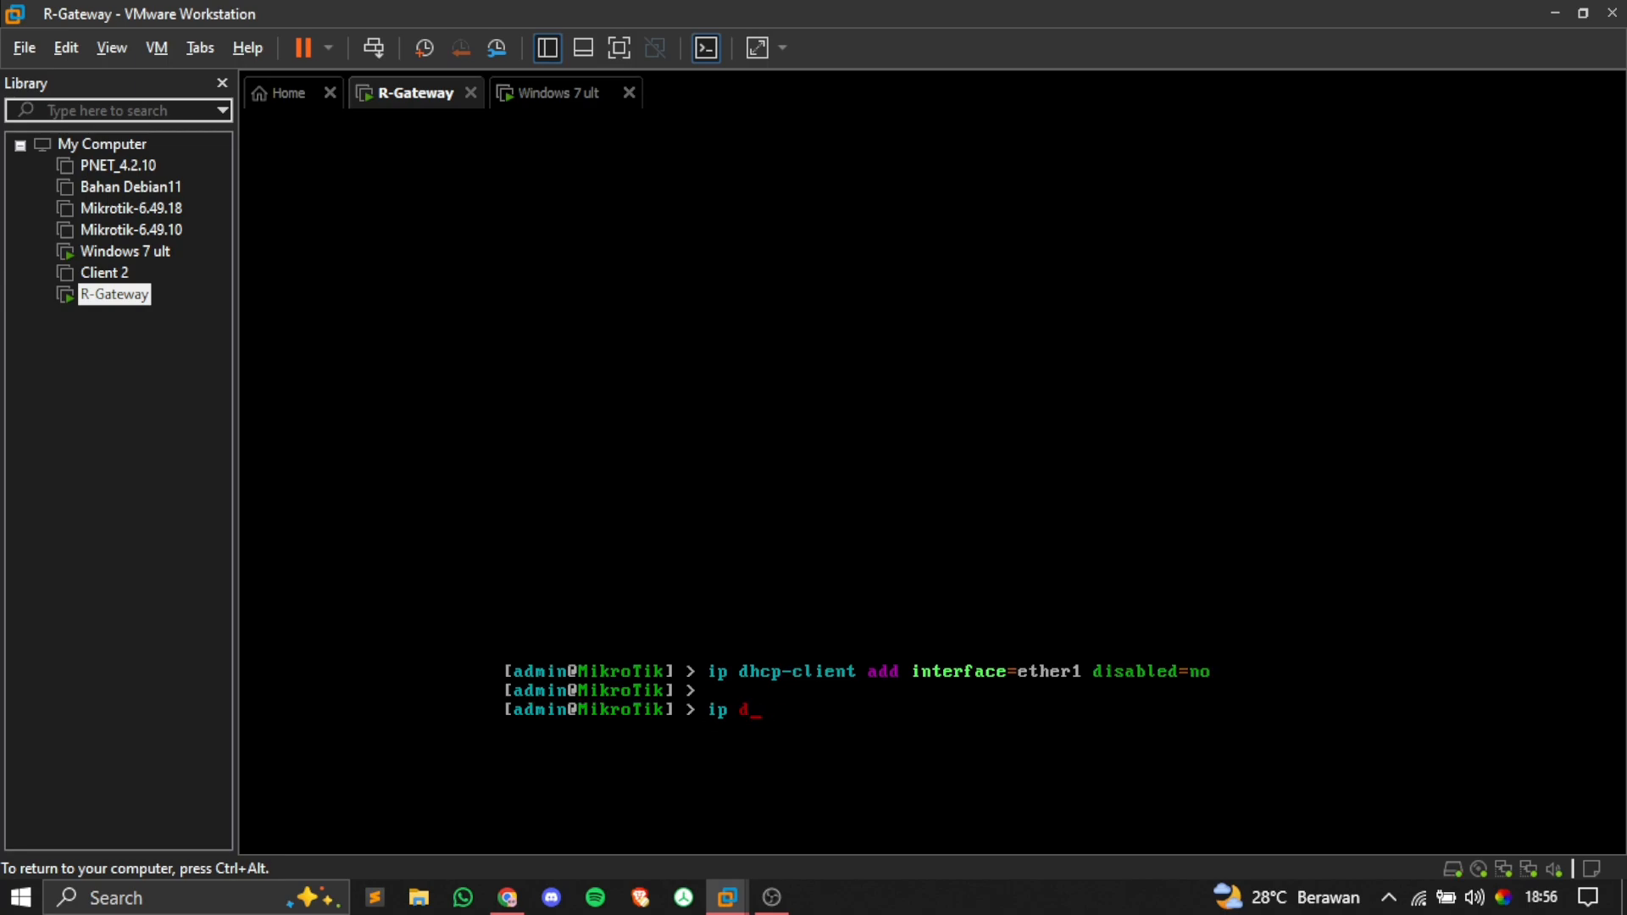
{"action": "type", "text": "hcp-client print"}
{"action": "key", "text": "Return"}
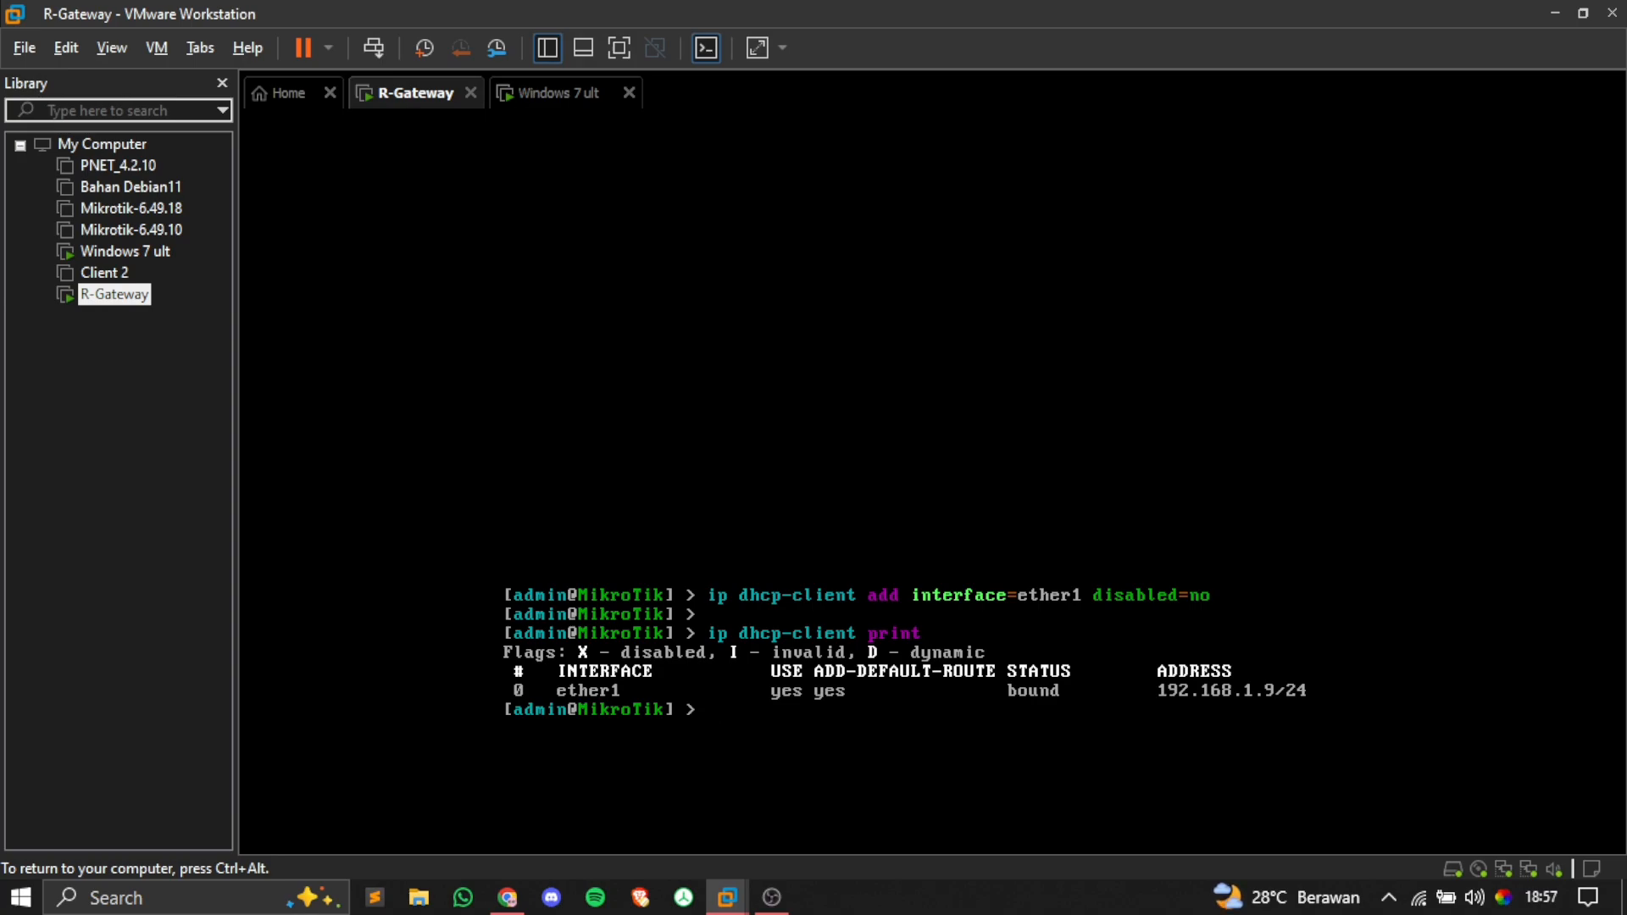
{"action": "key", "text": "ctrl+alt"}
{"action": "key", "text": "super"}
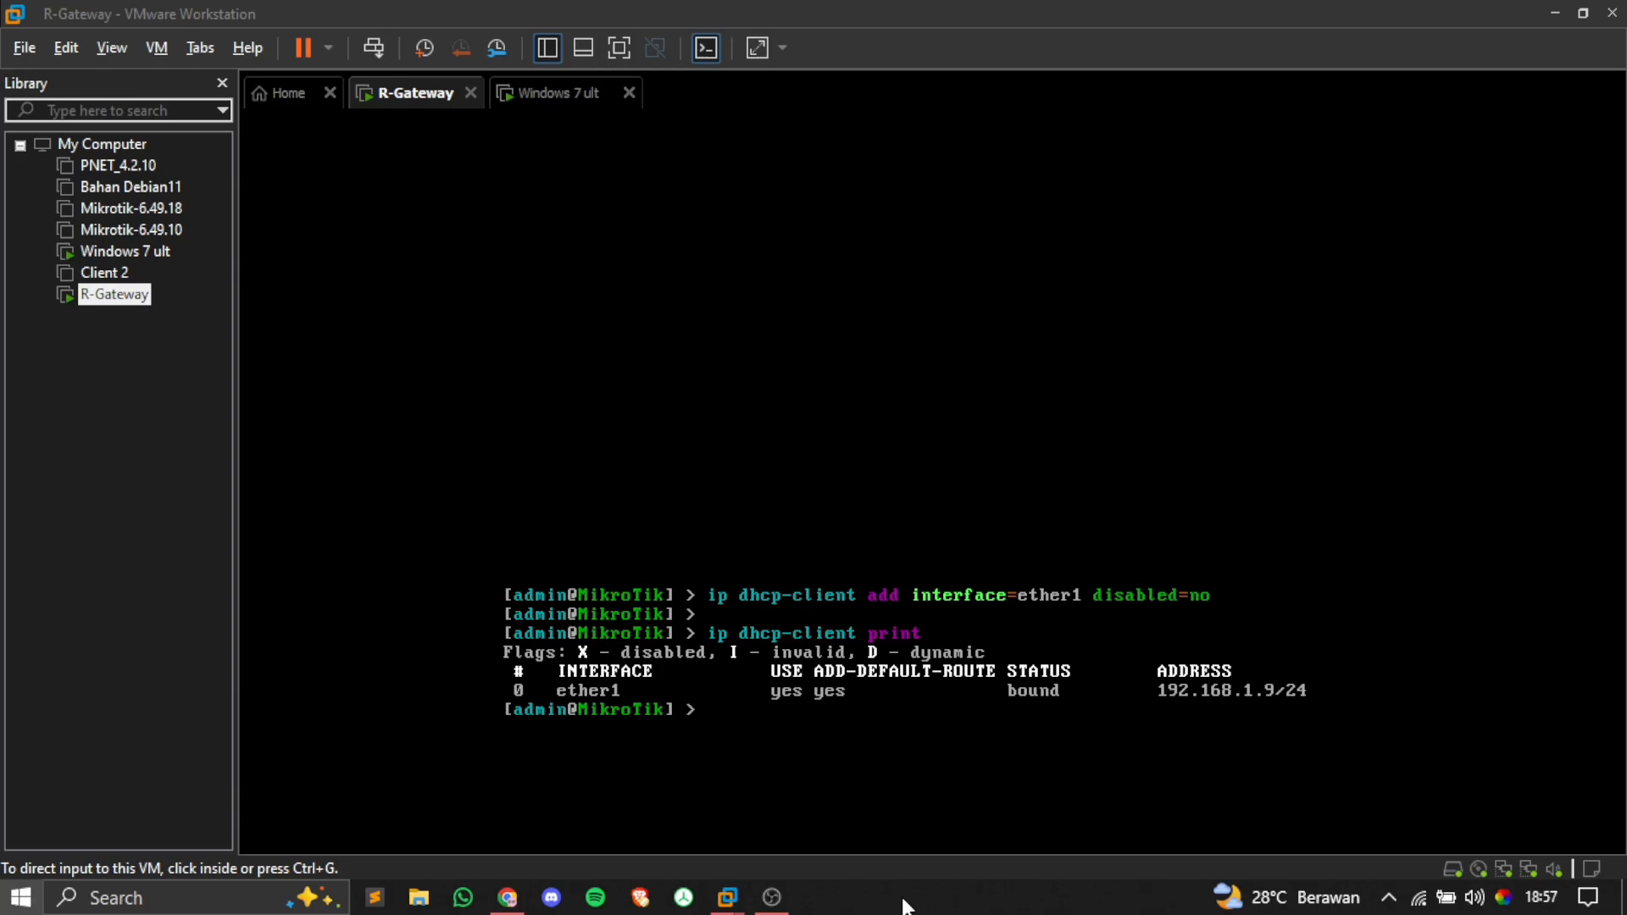
Step: Launch WinBox and connect to the neighbour MikroTik router with login admin and a blank password
{"action": "type", "text": "winb"}
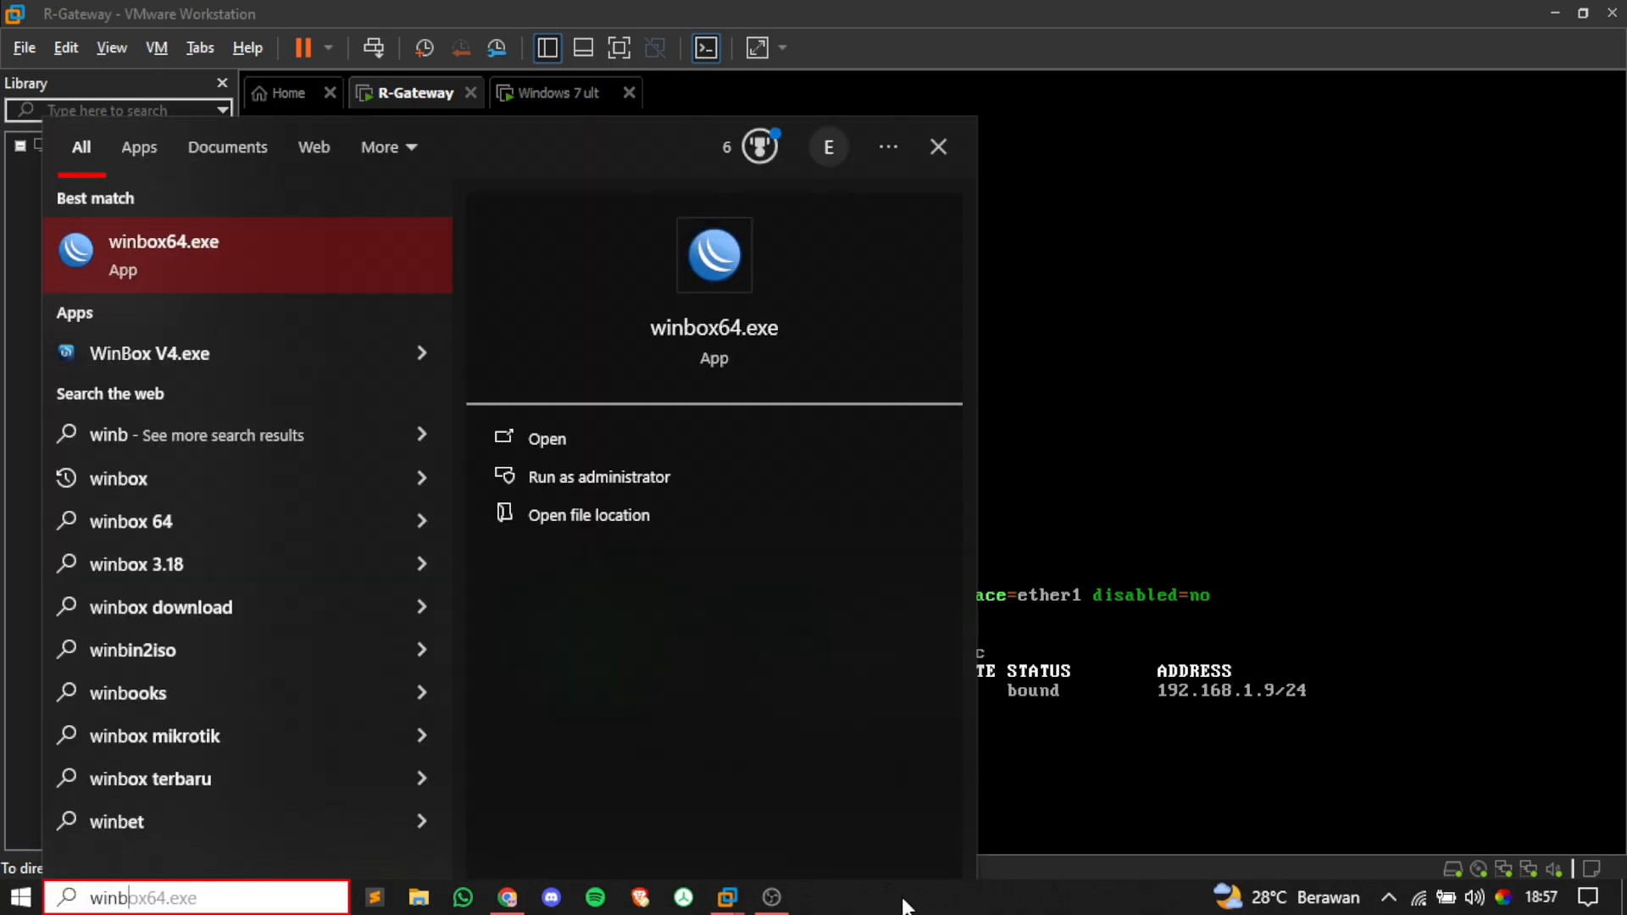
{"action": "key", "text": "Return"}
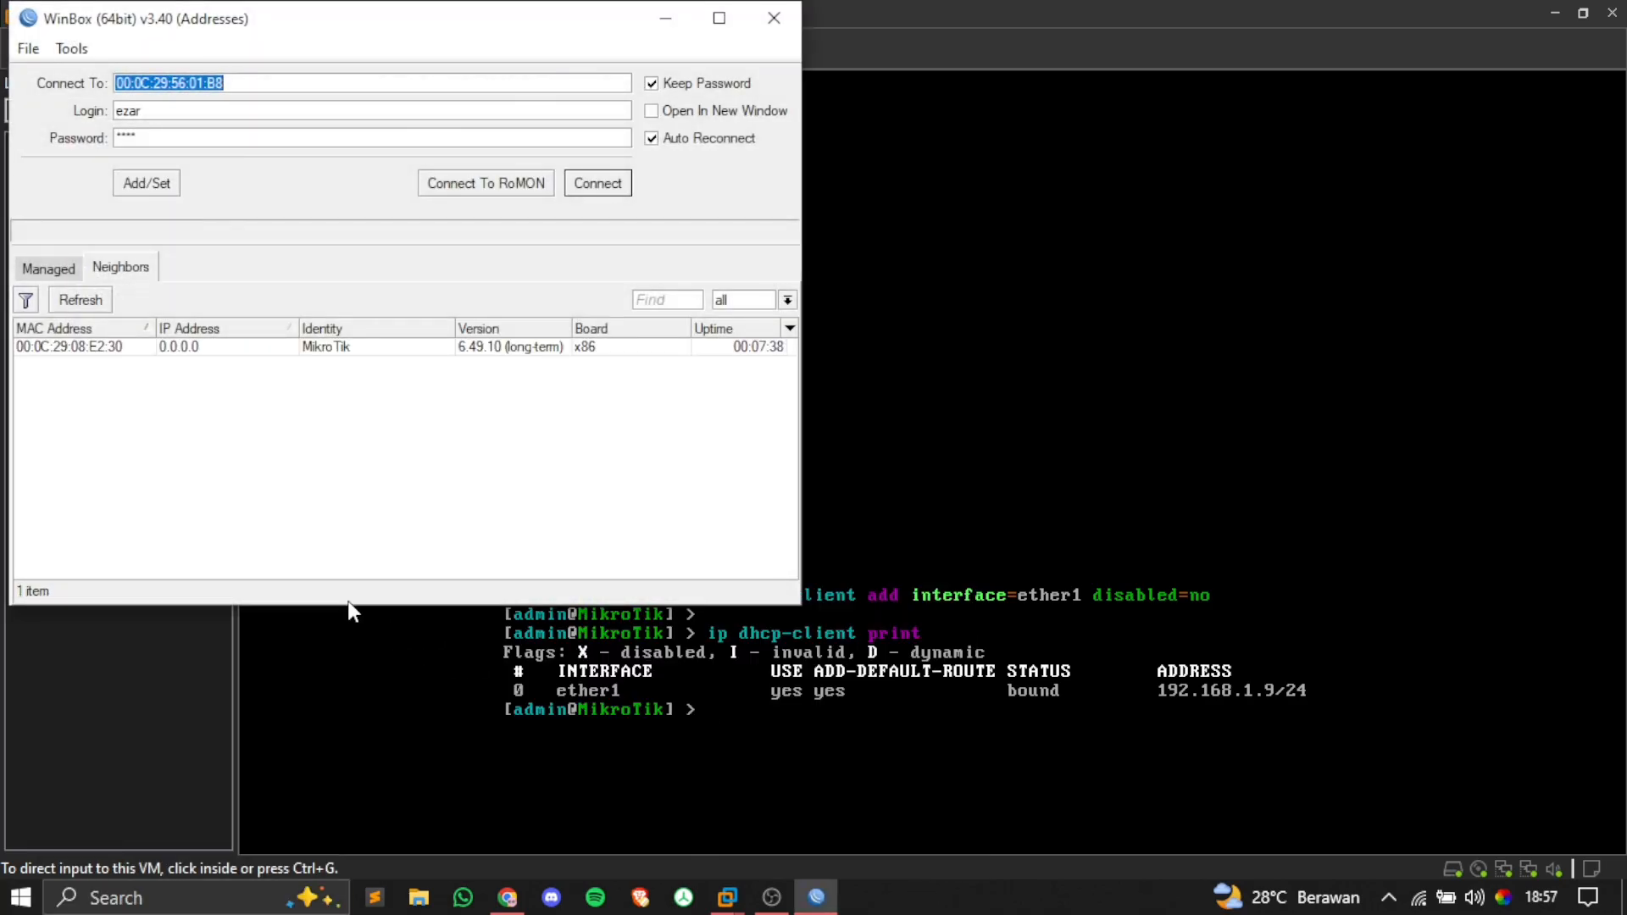
{"action": "left_click", "coordinate": [83, 310]}
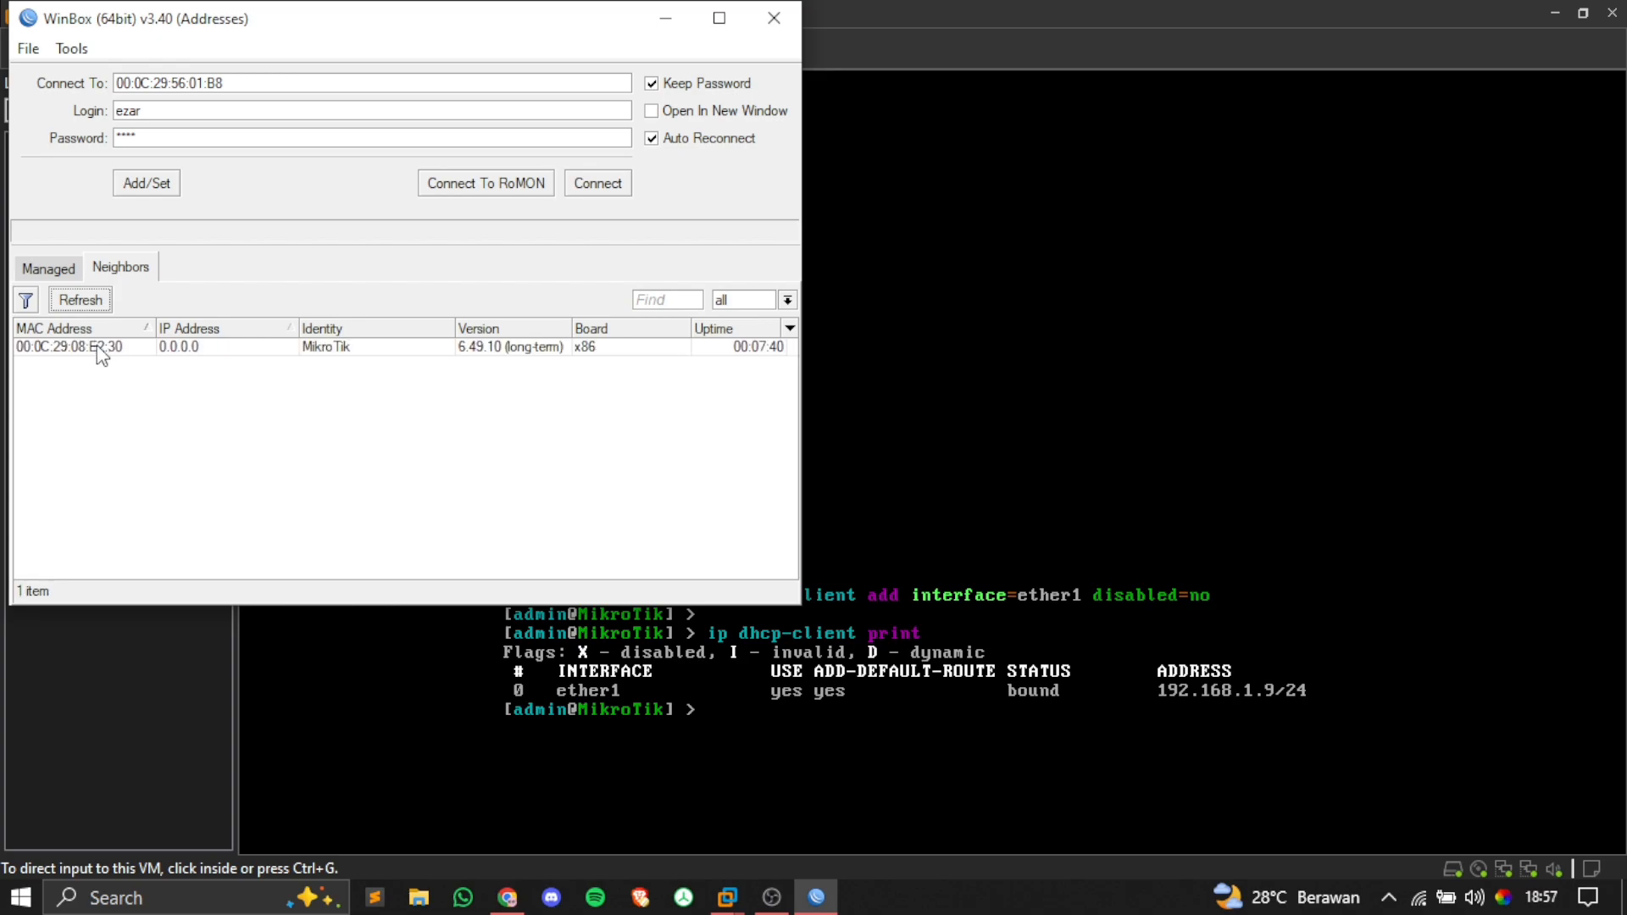
{"action": "left_click", "coordinate": [100, 346]}
{"action": "type", "text": "admin"}
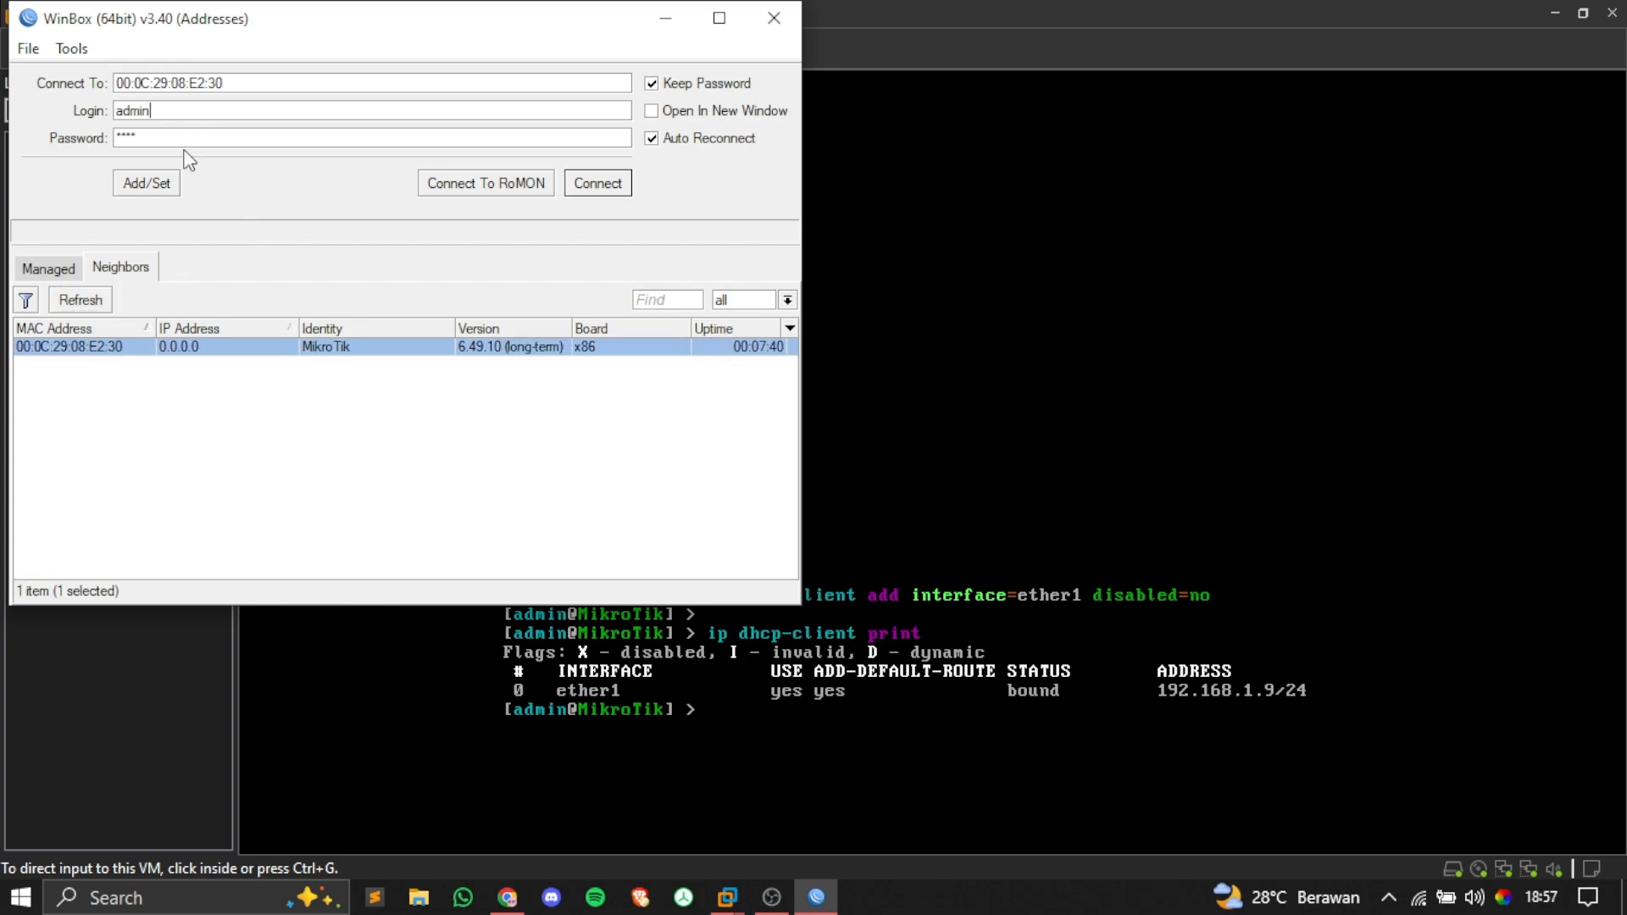
{"action": "left_click", "coordinate": [178, 140]}
{"action": "key", "text": "BackSpace"}
{"action": "key", "text": "BackSpace"}
{"action": "key", "text": "BackSpace"}
{"action": "key", "text": "BackSpace"}
{"action": "left_click", "coordinate": [605, 191]}
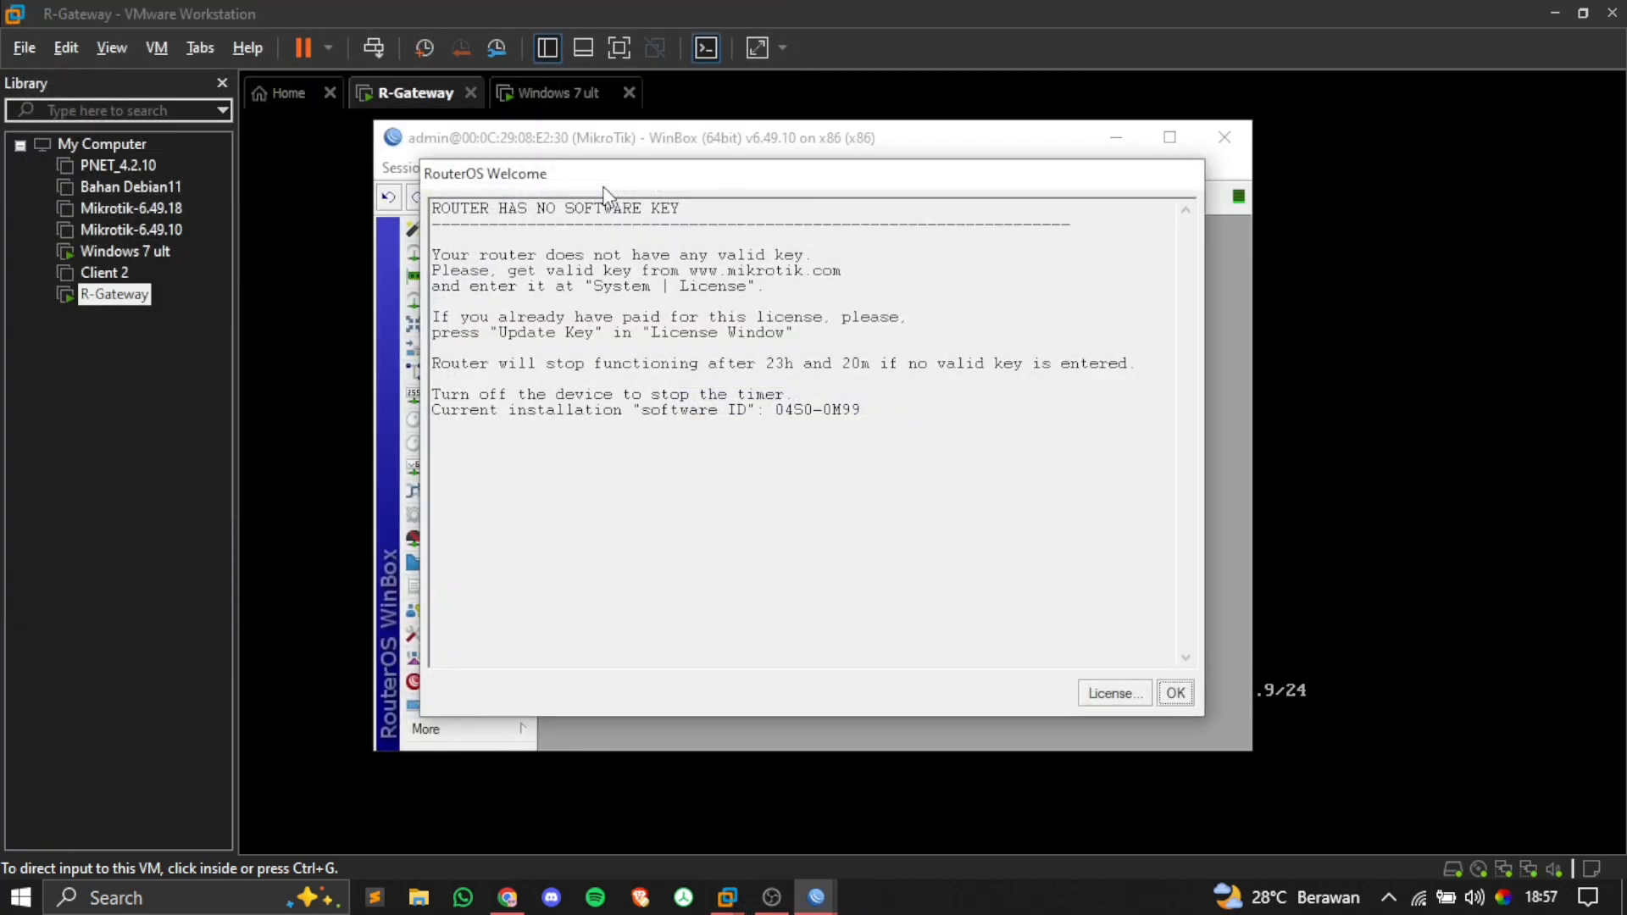
Step: Dismiss the RouterOS Welcome notice and the Change Password prompt, then maximize WinBox
{"action": "left_click", "coordinate": [1175, 693]}
{"action": "left_click", "coordinate": [1050, 467]}
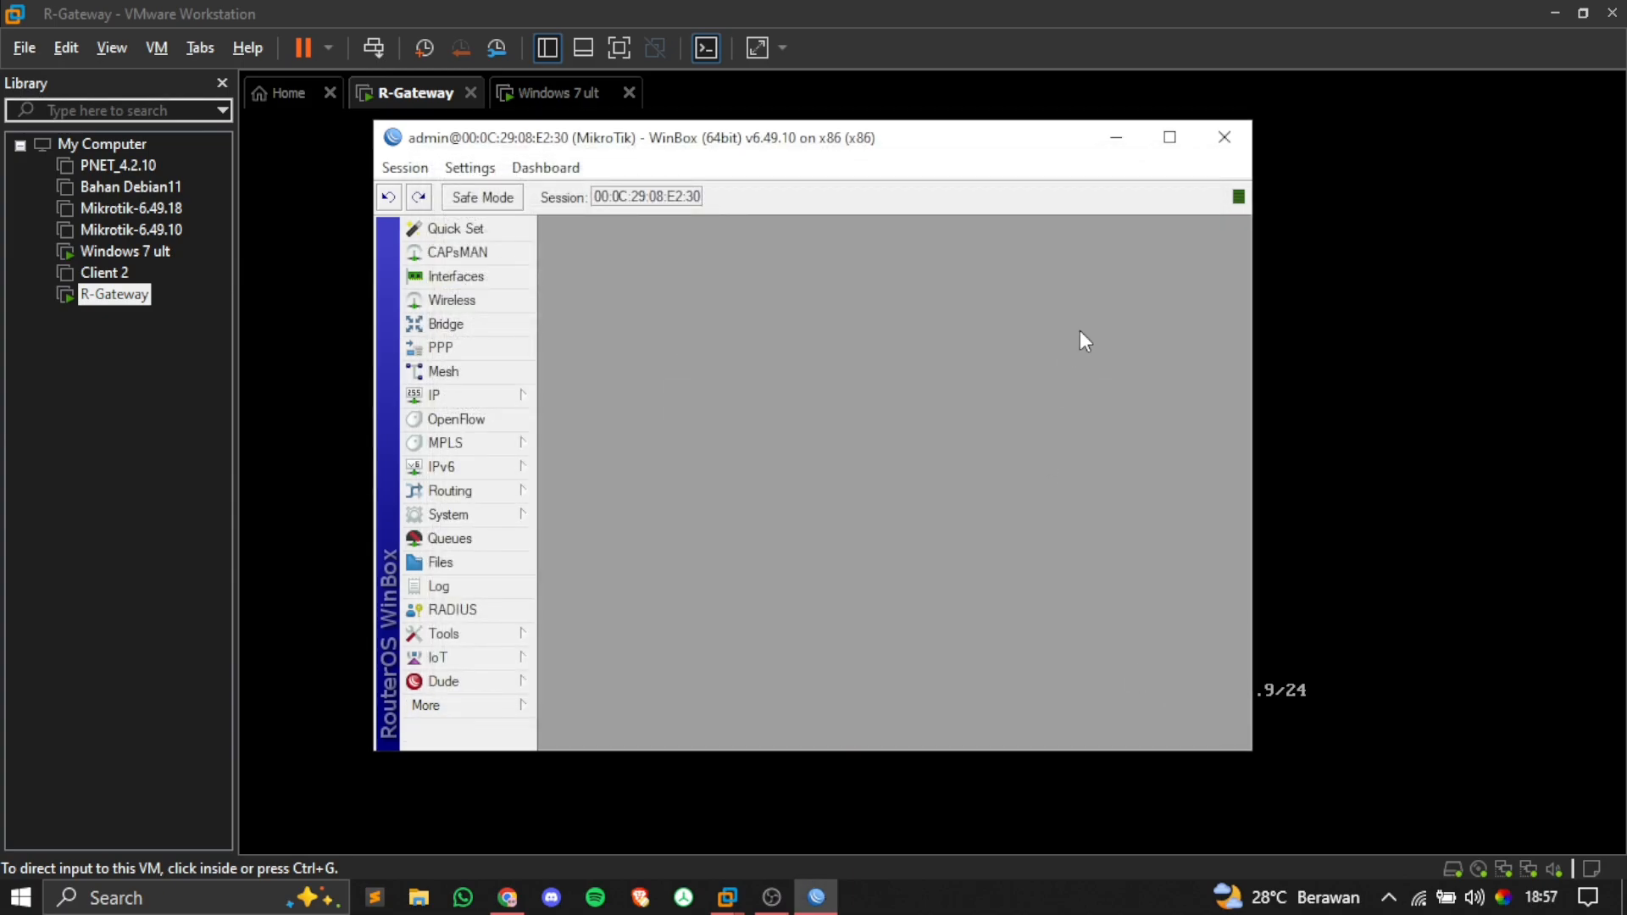
{"action": "left_click", "coordinate": [1178, 144]}
Step: Zoom the WinBox interface in twice, then zoom back out once
{"action": "left_click", "coordinate": [95, 39]}
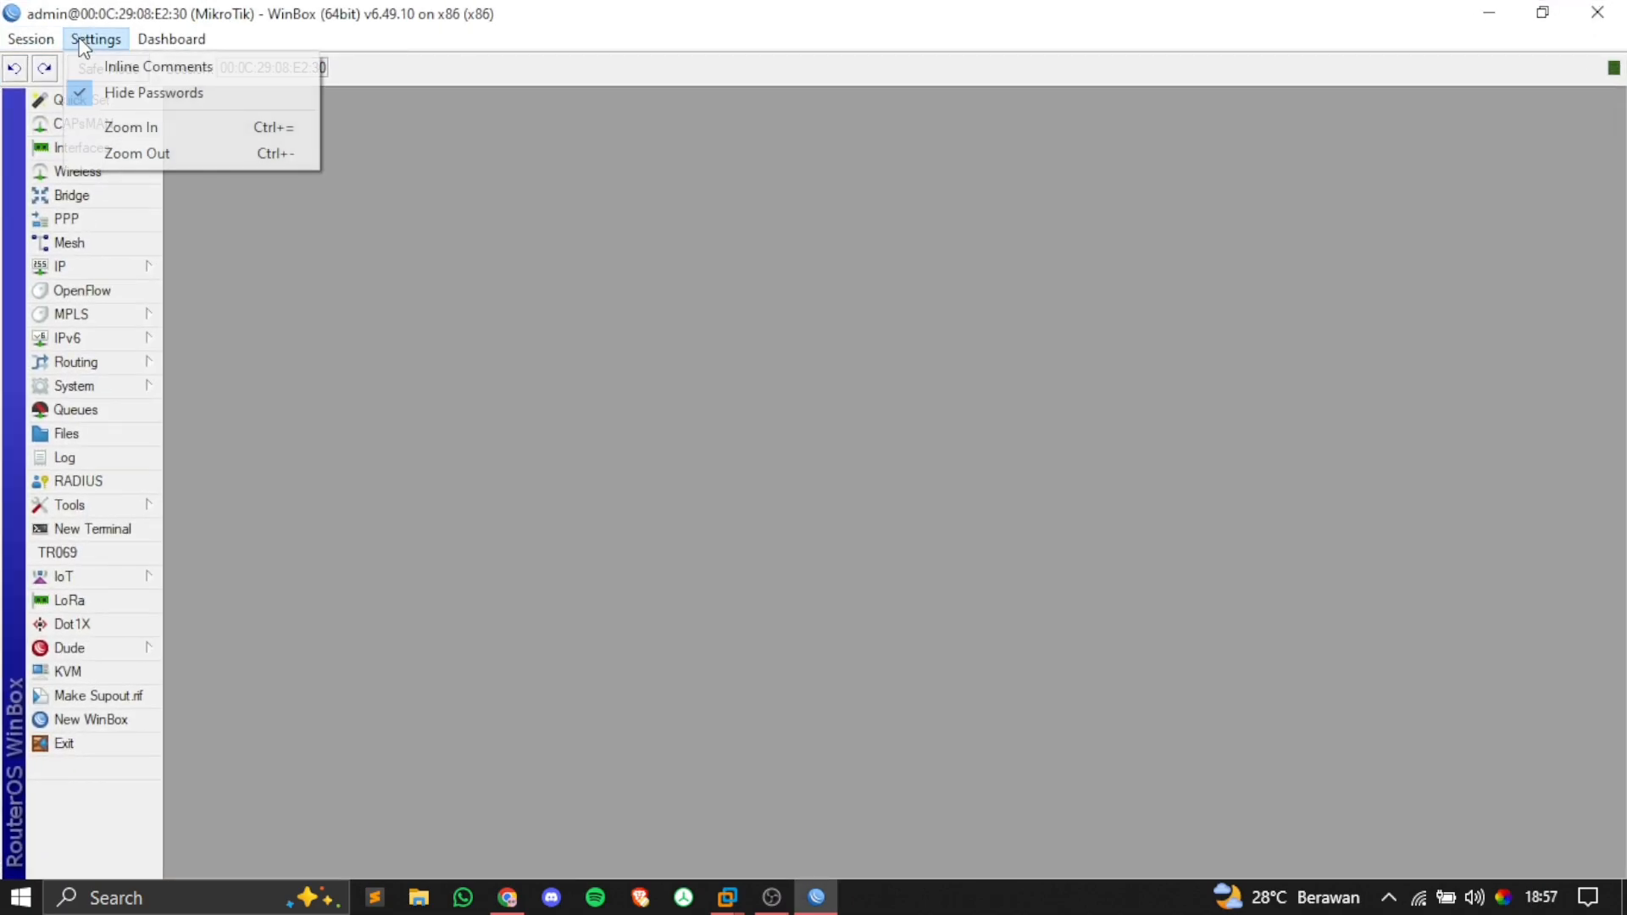
{"action": "left_click", "coordinate": [150, 125]}
{"action": "left_click", "coordinate": [95, 39]}
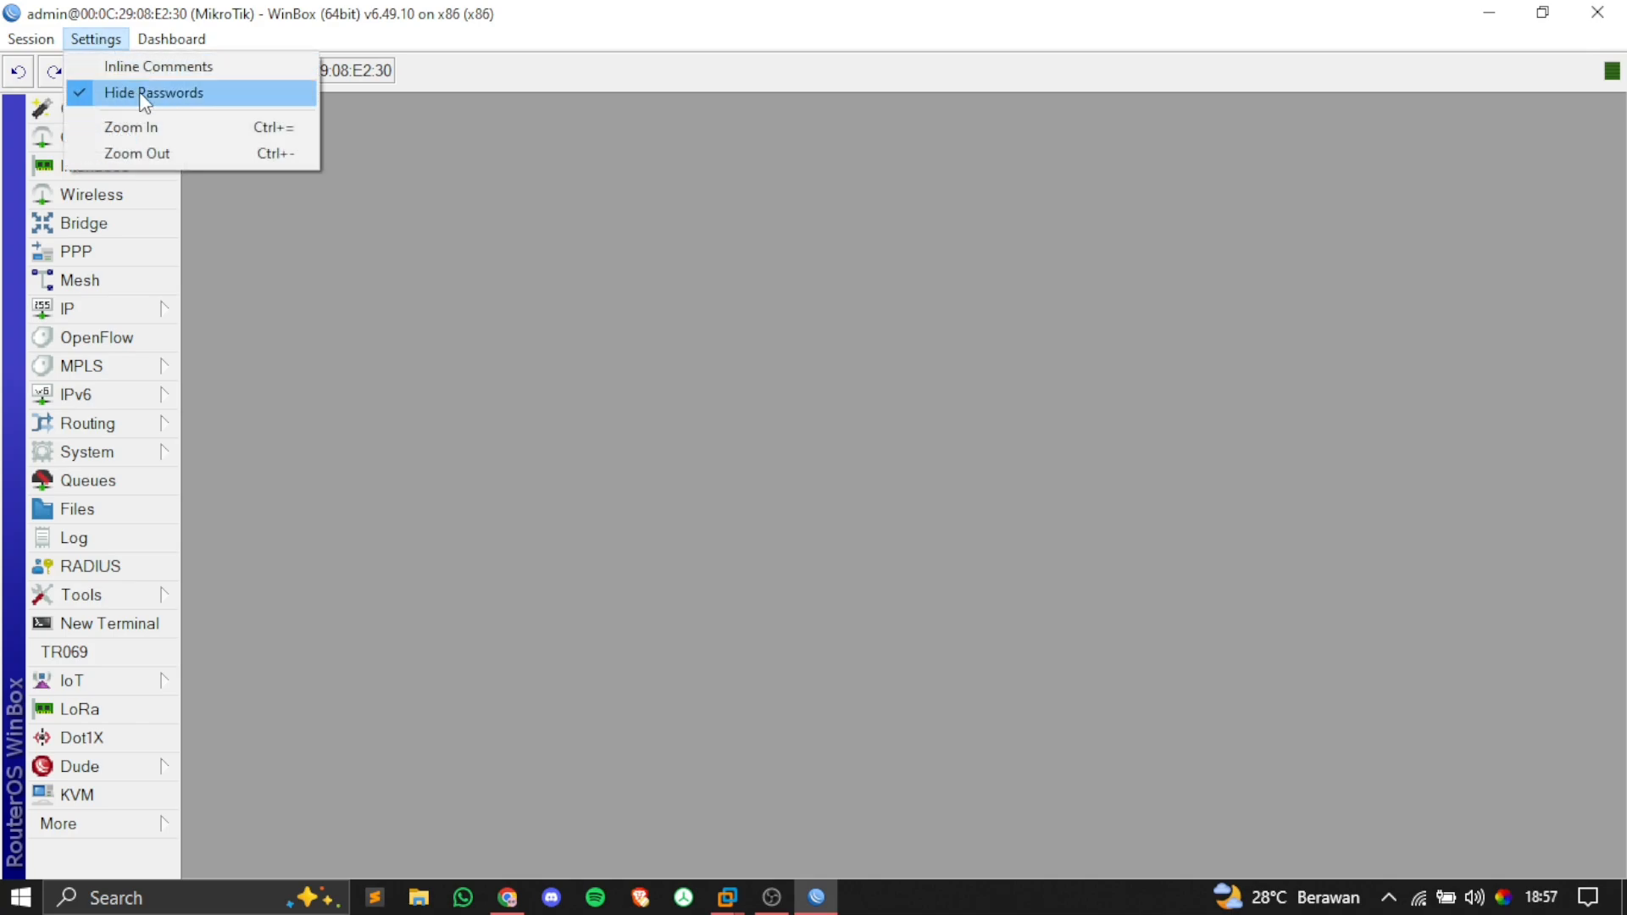
{"action": "left_click", "coordinate": [152, 129]}
{"action": "left_click", "coordinate": [95, 39]}
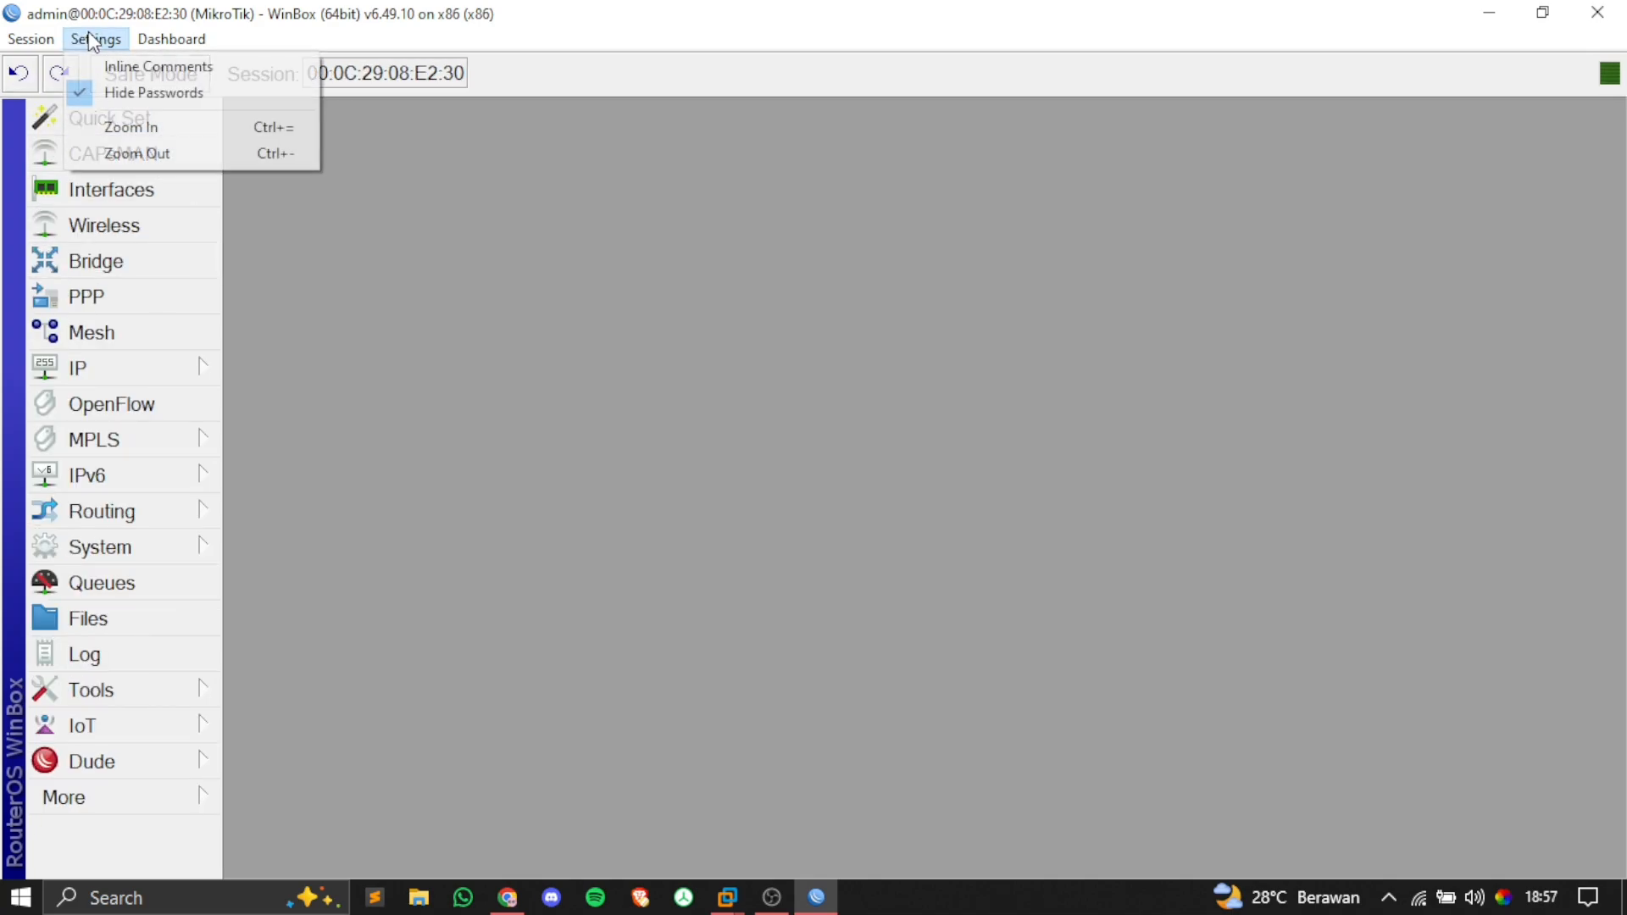
{"action": "left_click", "coordinate": [140, 153]}
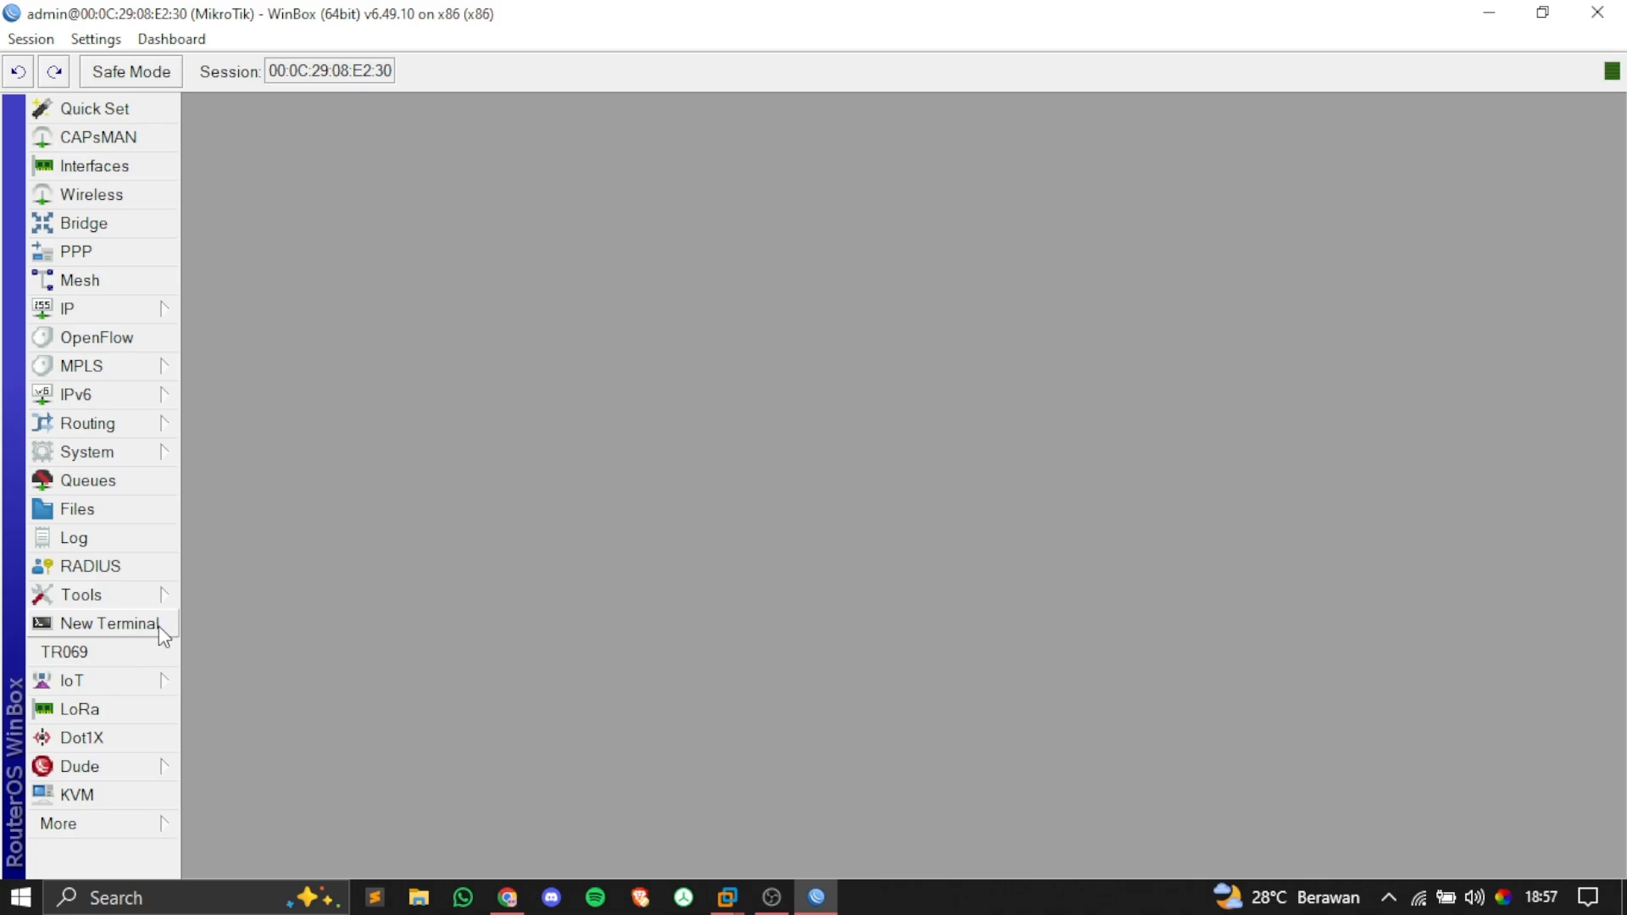
Step: In a new terminal, run 'system identity set name=R-Gateway' to rename the router
{"action": "left_click", "coordinate": [159, 625]}
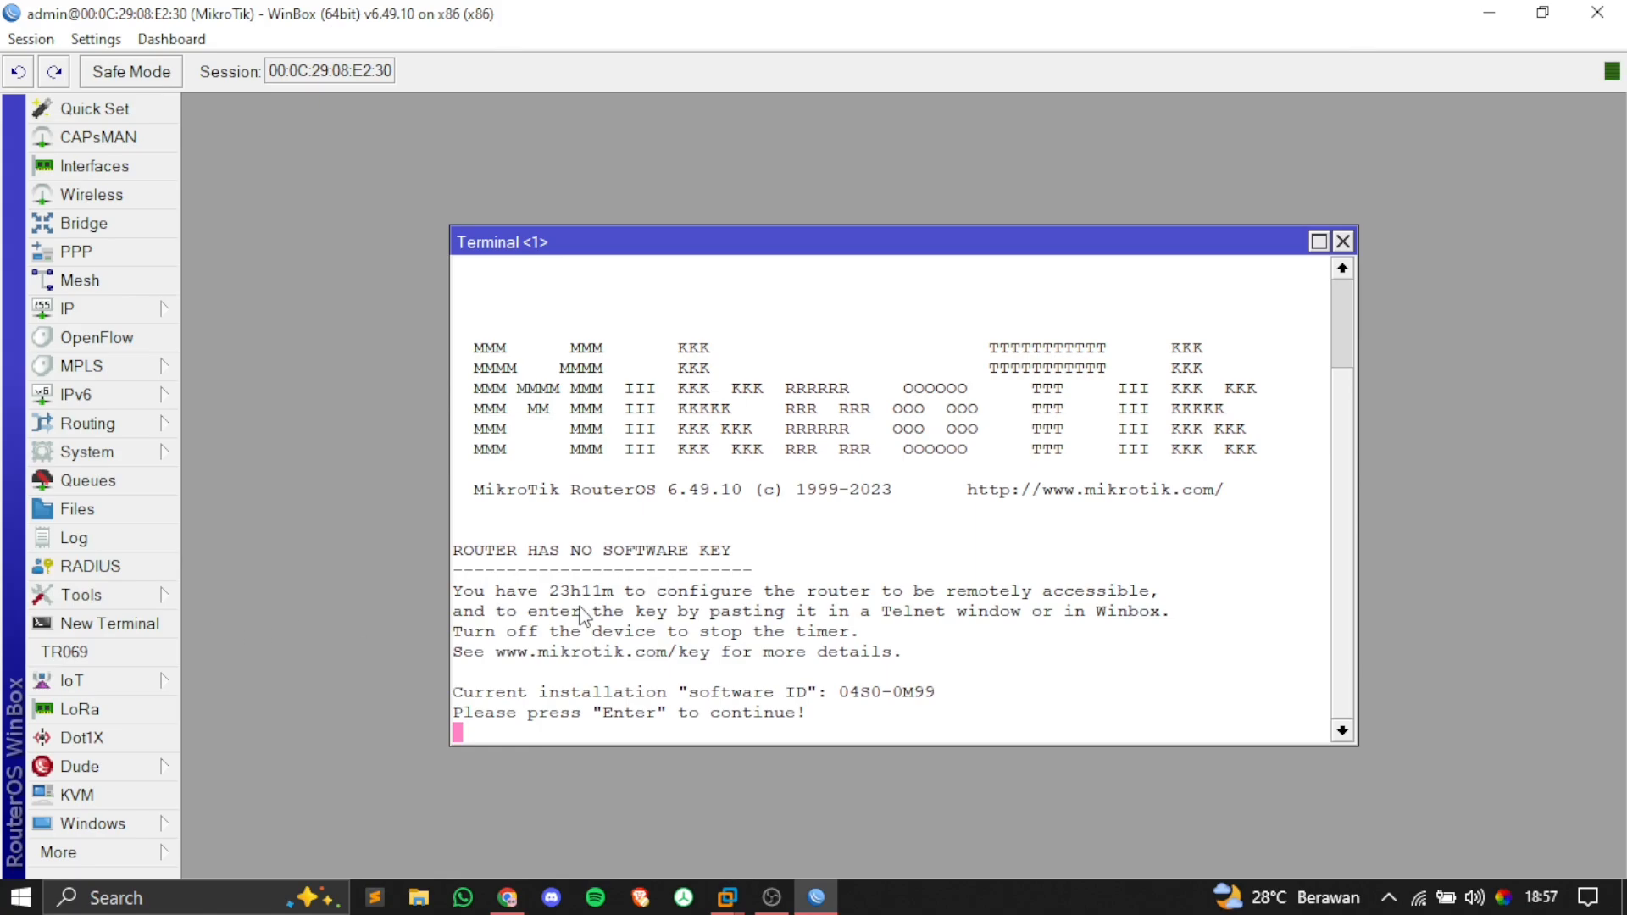
{"action": "key", "text": "Return"}
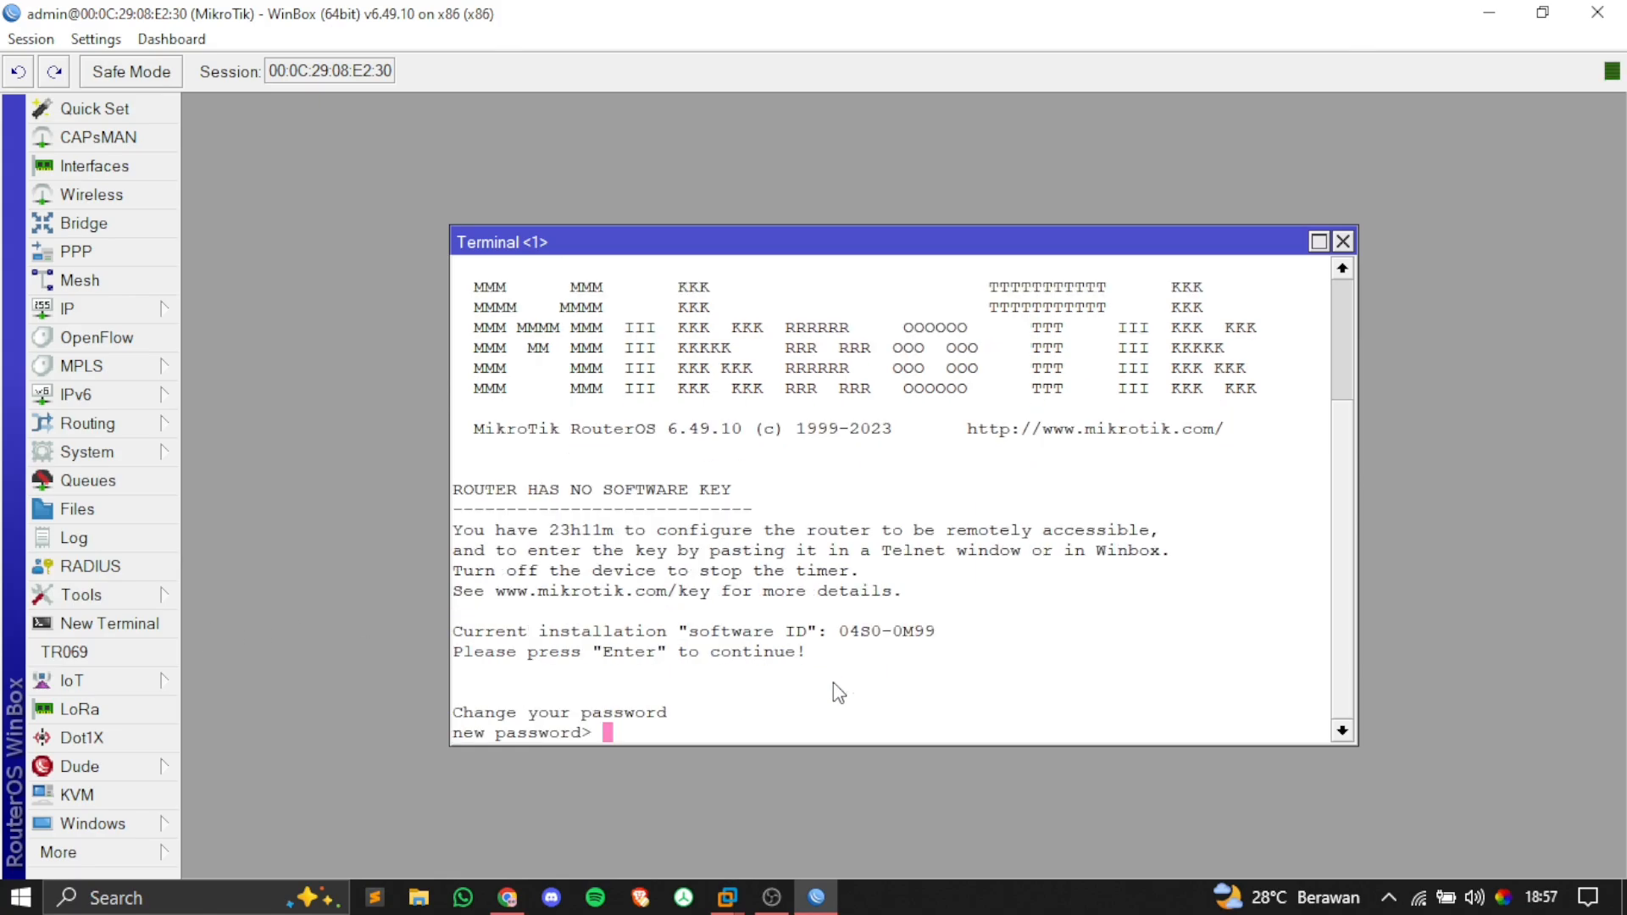
{"action": "key", "text": "Return"}
{"action": "key", "text": "Return"}
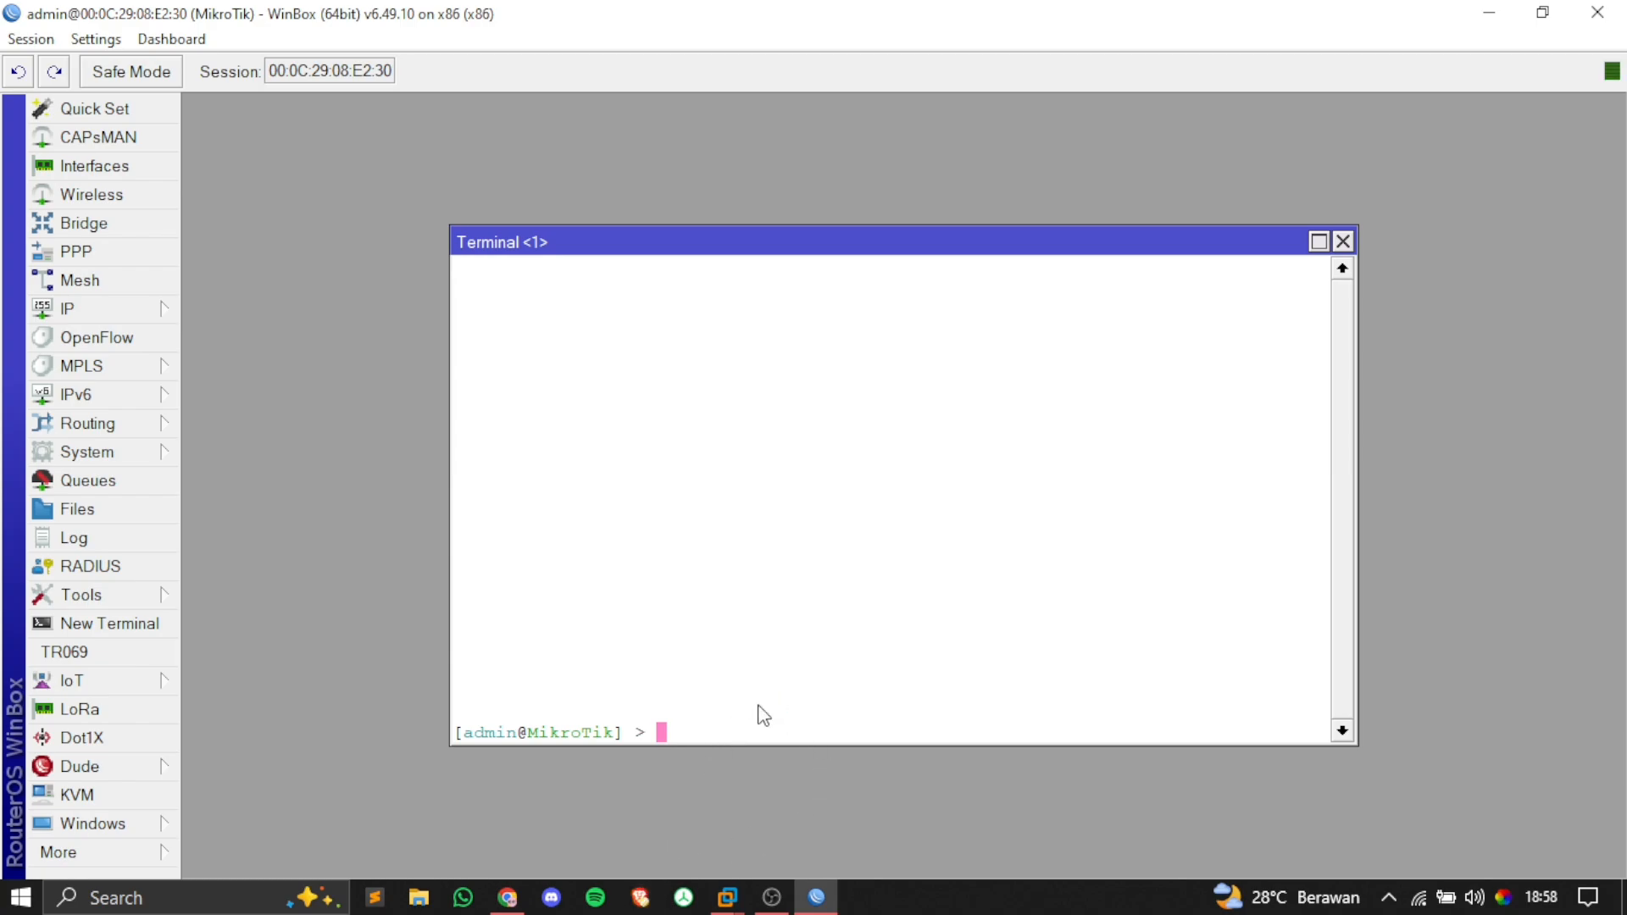
{"action": "type", "text": "system identity set name="}
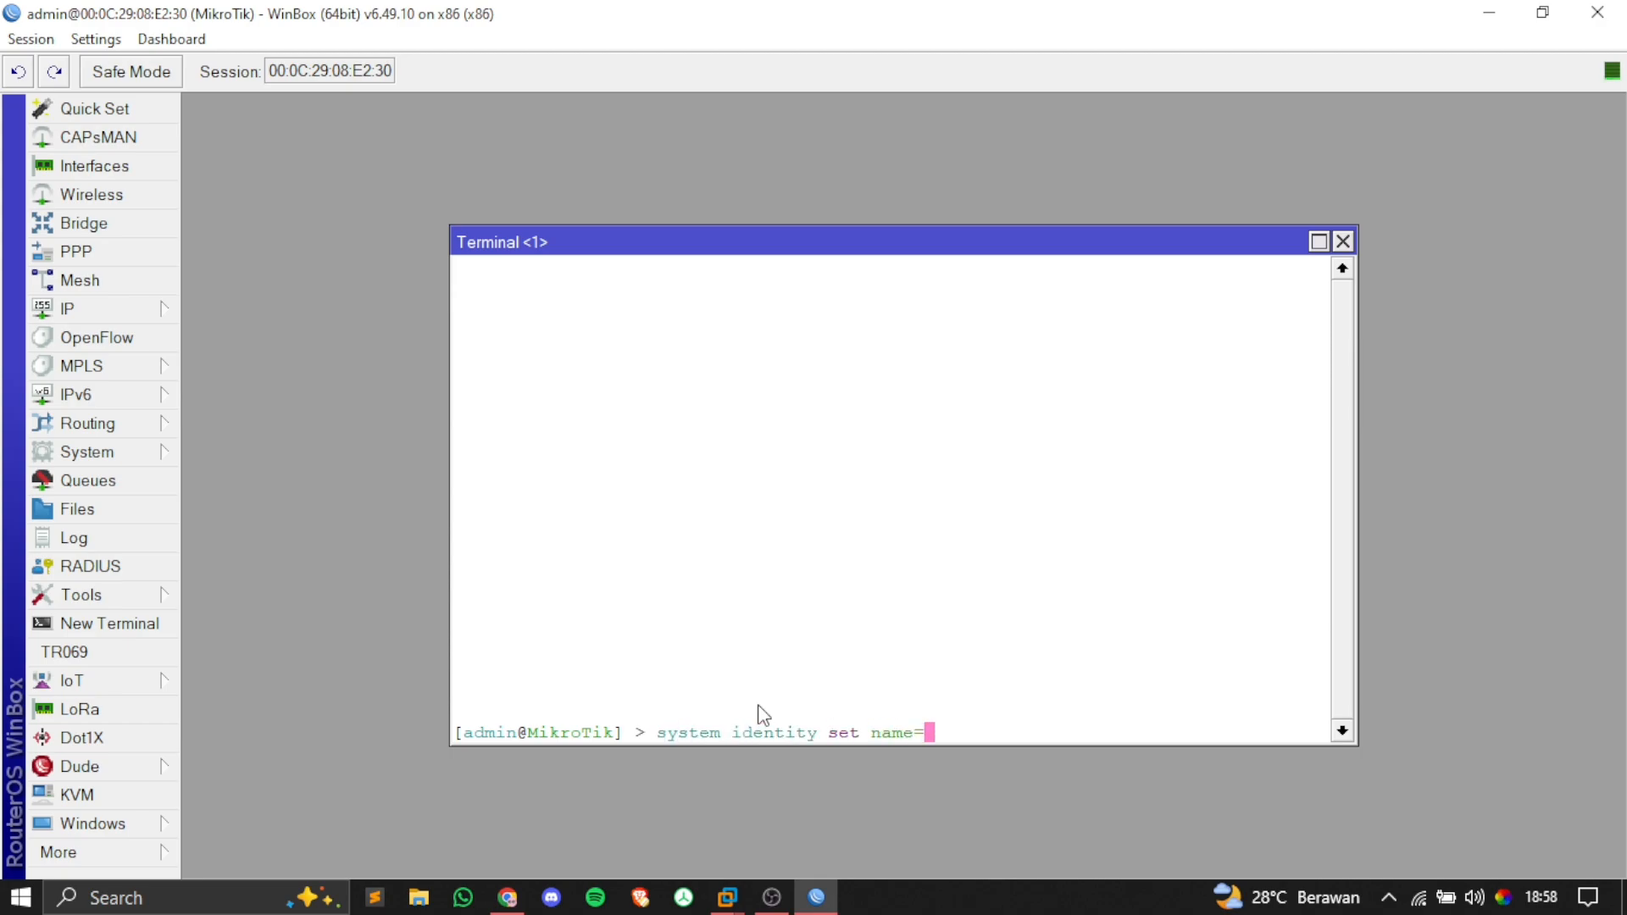
{"action": "type", "text": "R-Gateway"}
{"action": "key", "text": "Return"}
{"action": "key", "text": "Return"}
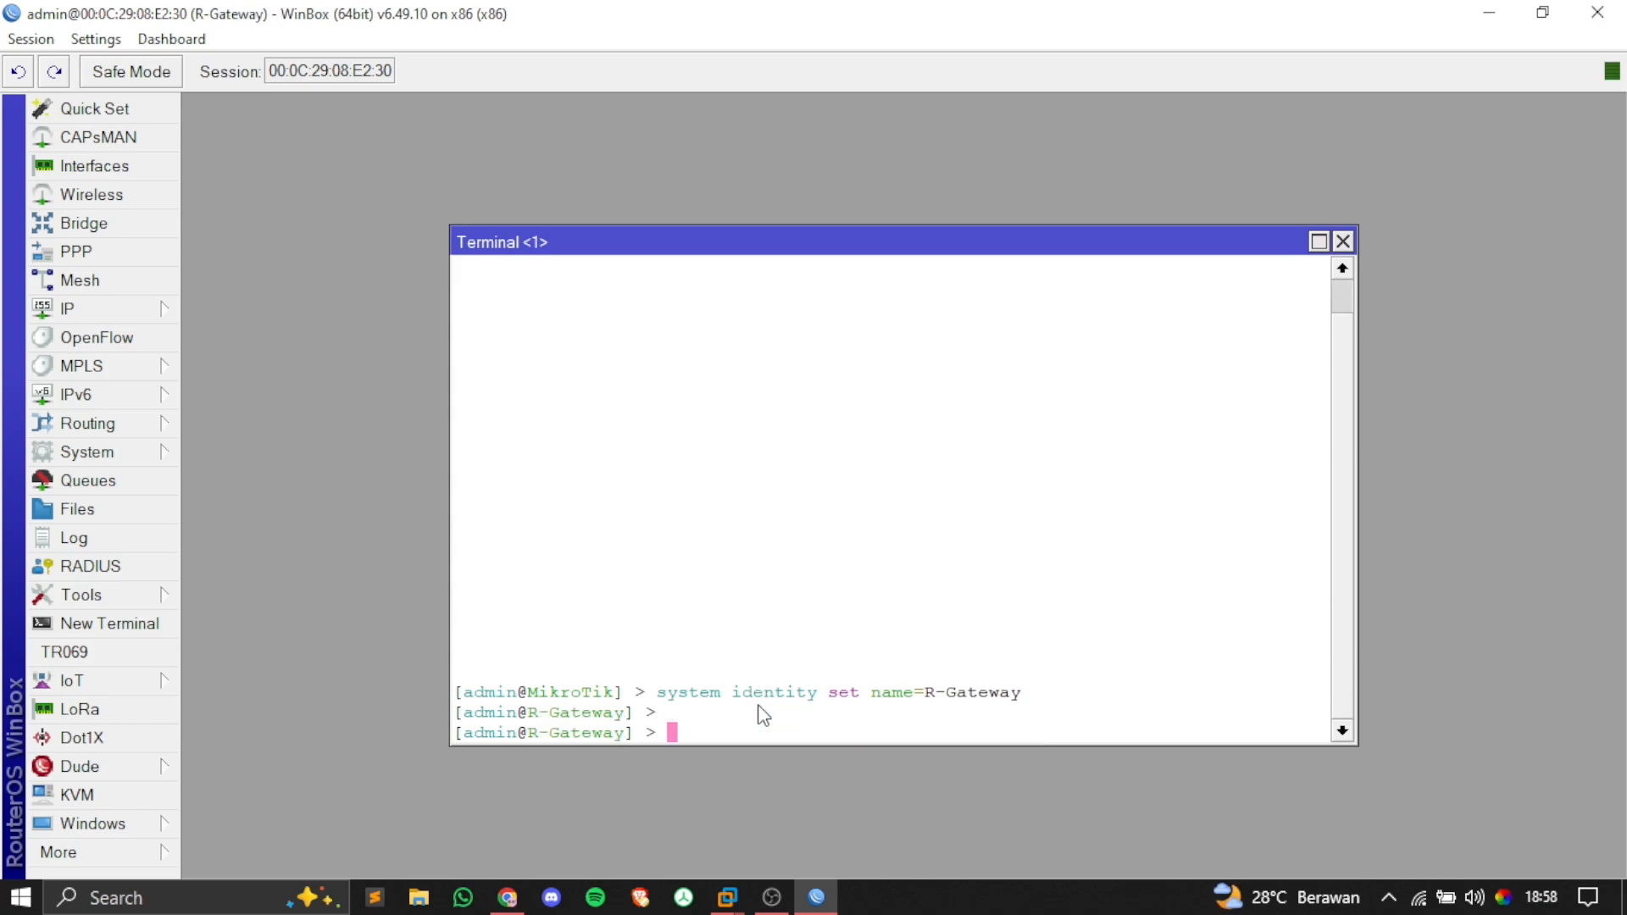
{"action": "left_click_drag", "start_coordinate": [529, 714], "coordinate": [618, 715]}
{"action": "left_click", "coordinate": [619, 714]}
Step: Bring up the MTCNA Topologi.drawio diagram in Chrome
{"action": "left_click", "coordinate": [507, 897]}
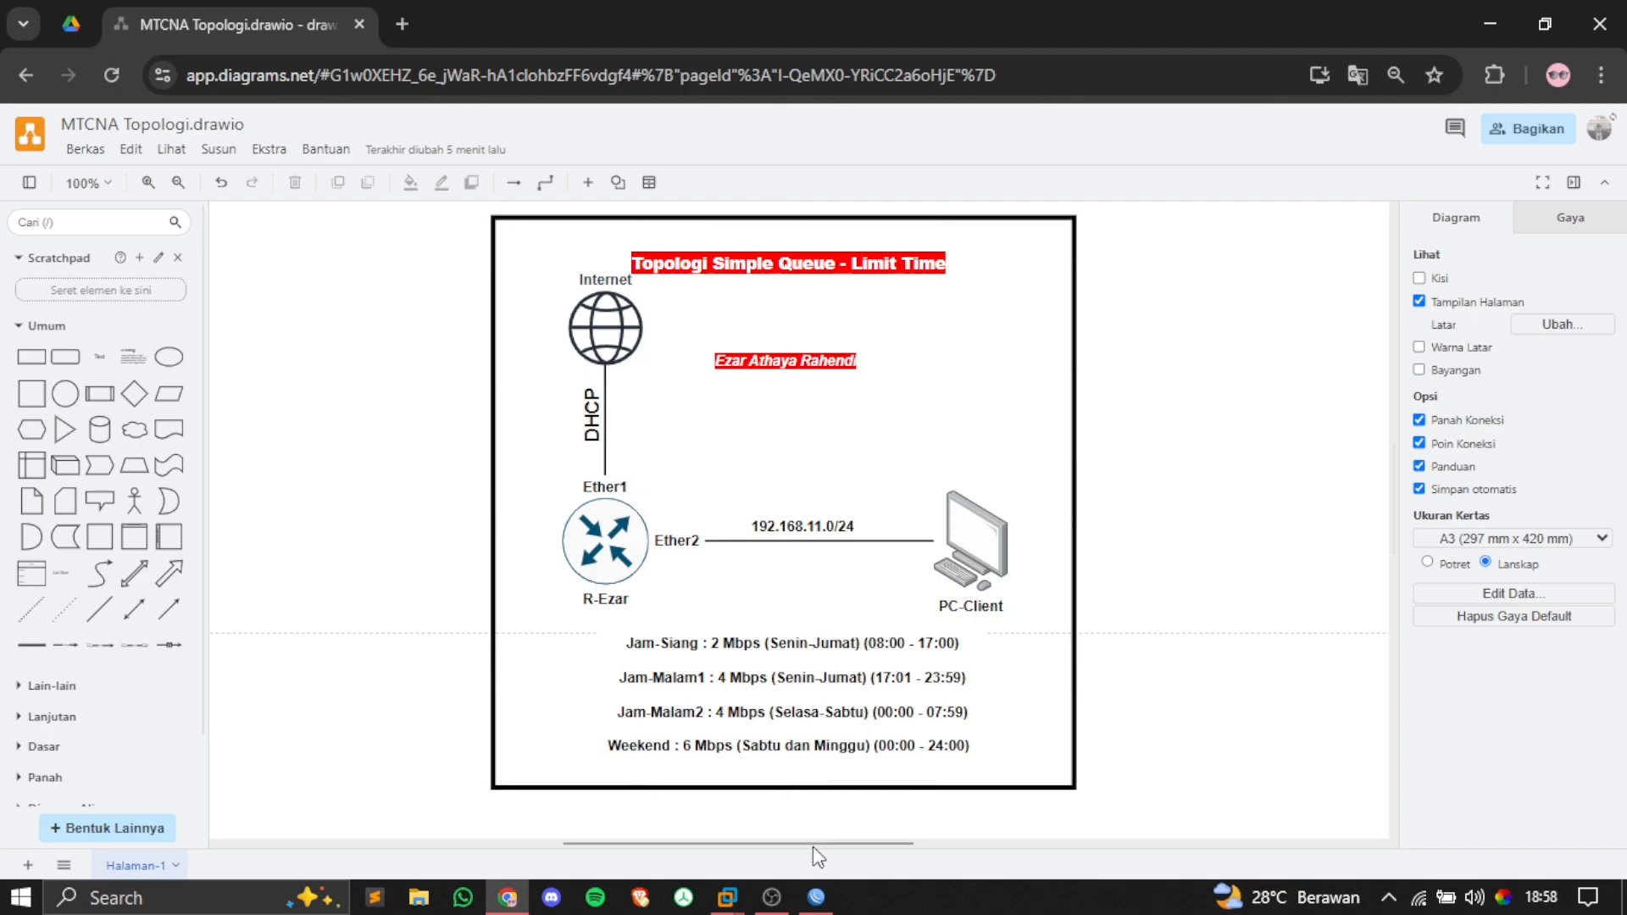
Step: Add IP address 192.168.11.1/24 to interface ether2 in the router terminal
{"action": "left_click", "coordinate": [816, 897]}
{"action": "type", "text": "ip address add ad"}
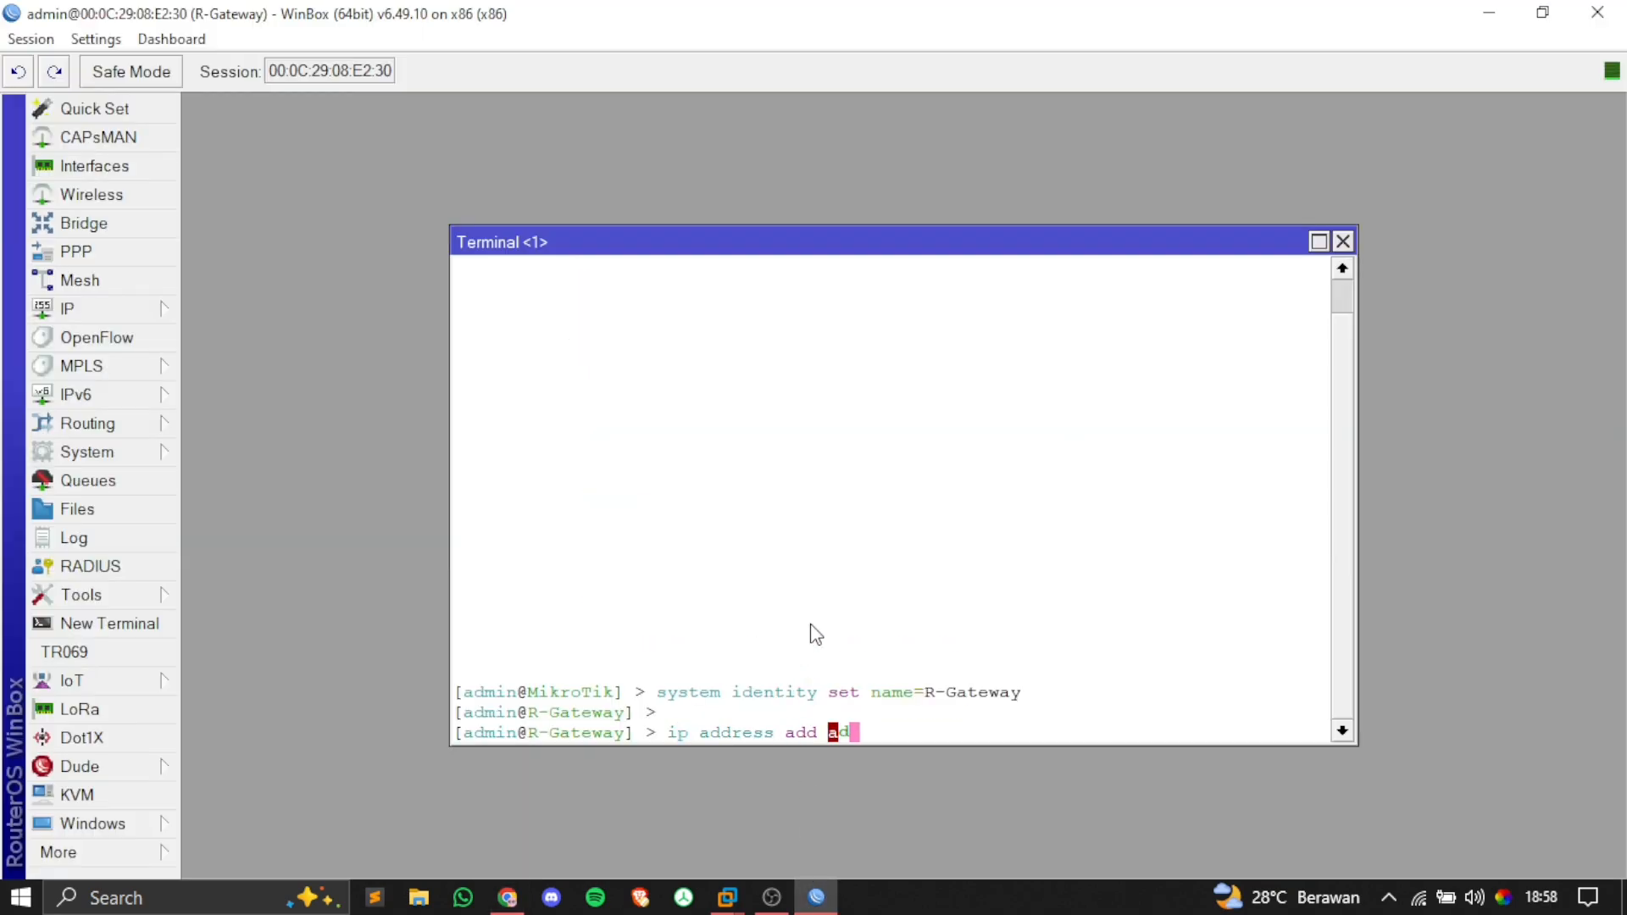
{"action": "key", "text": "Tab"}
{"action": "type", "text": "192.168.11.1/24 in"}
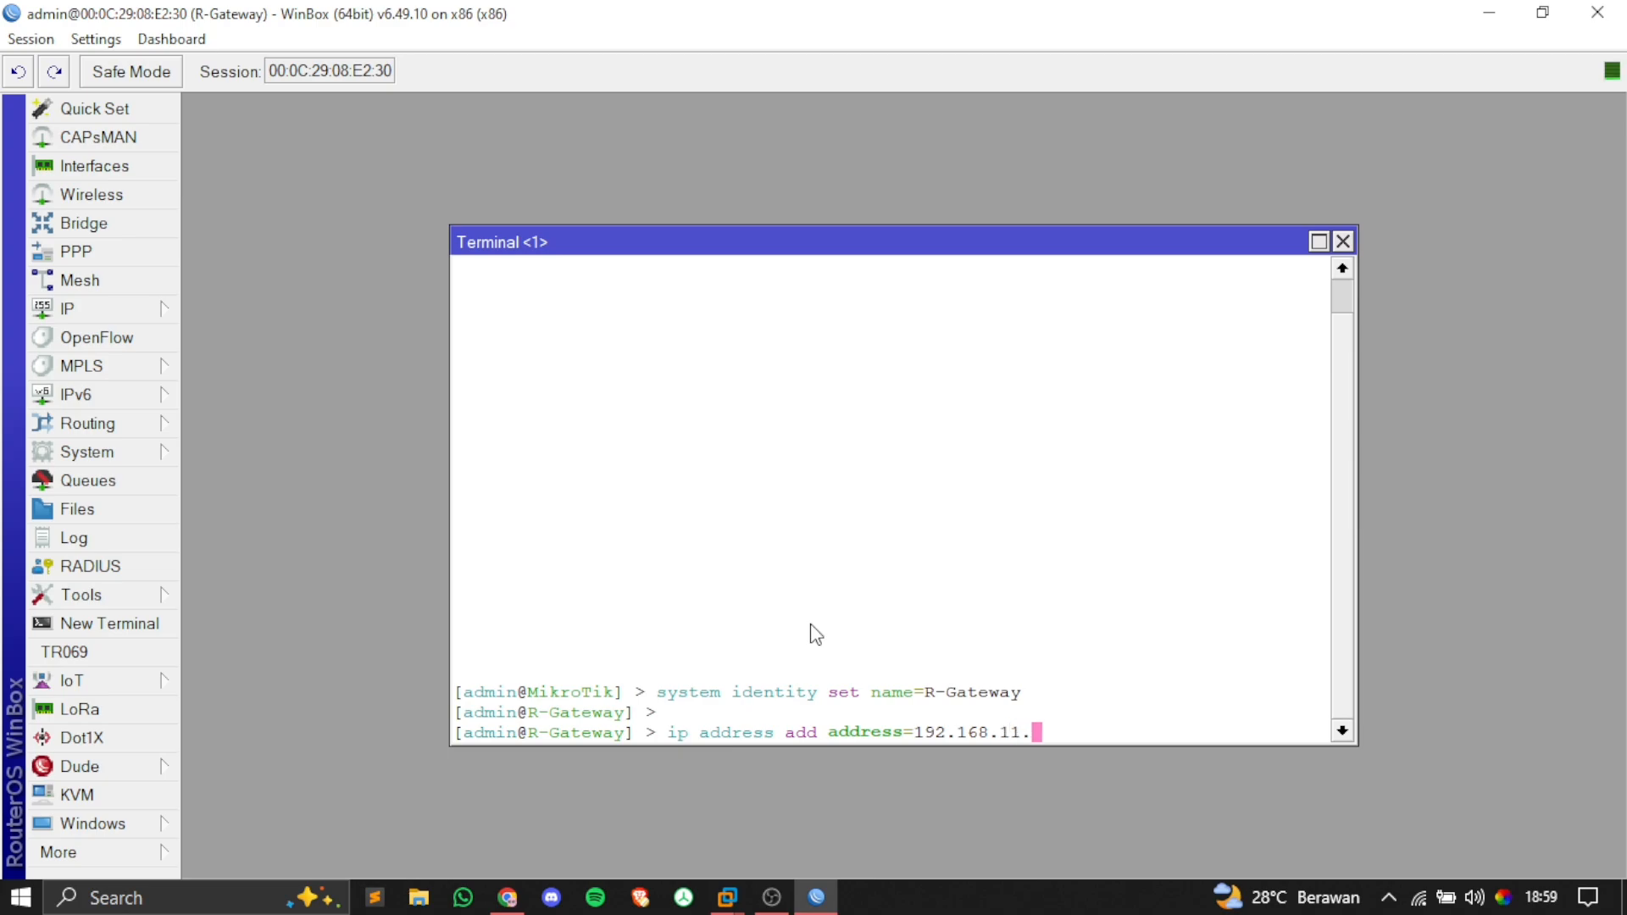
{"action": "key", "text": "Tab"}
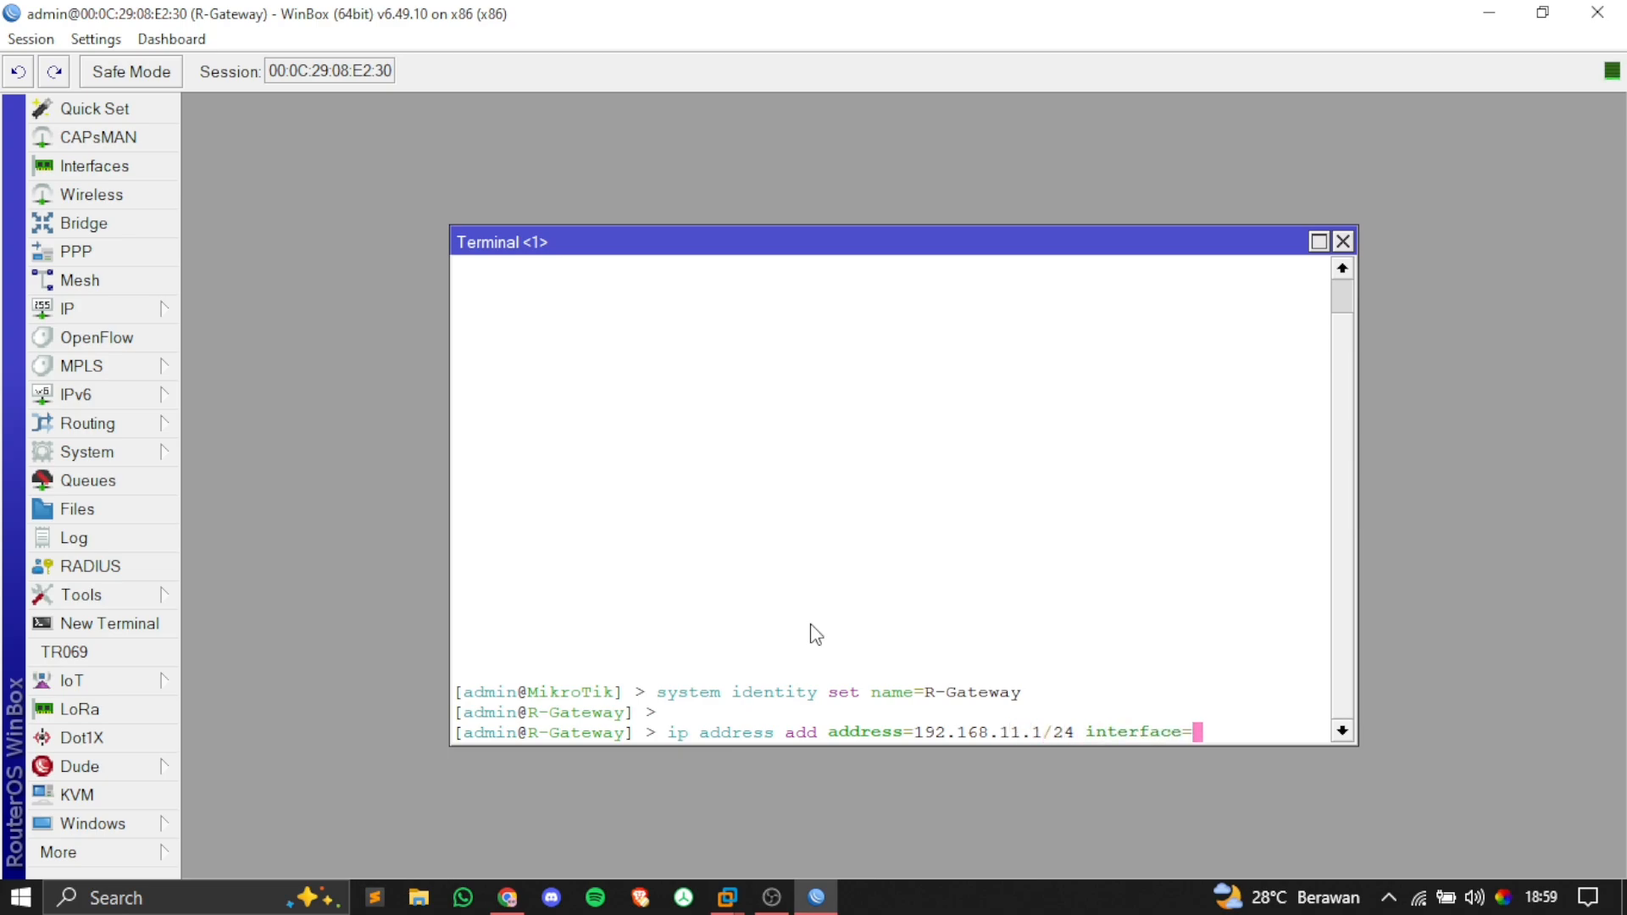
{"action": "type", "text": "ether2"}
{"action": "key", "text": "Return"}
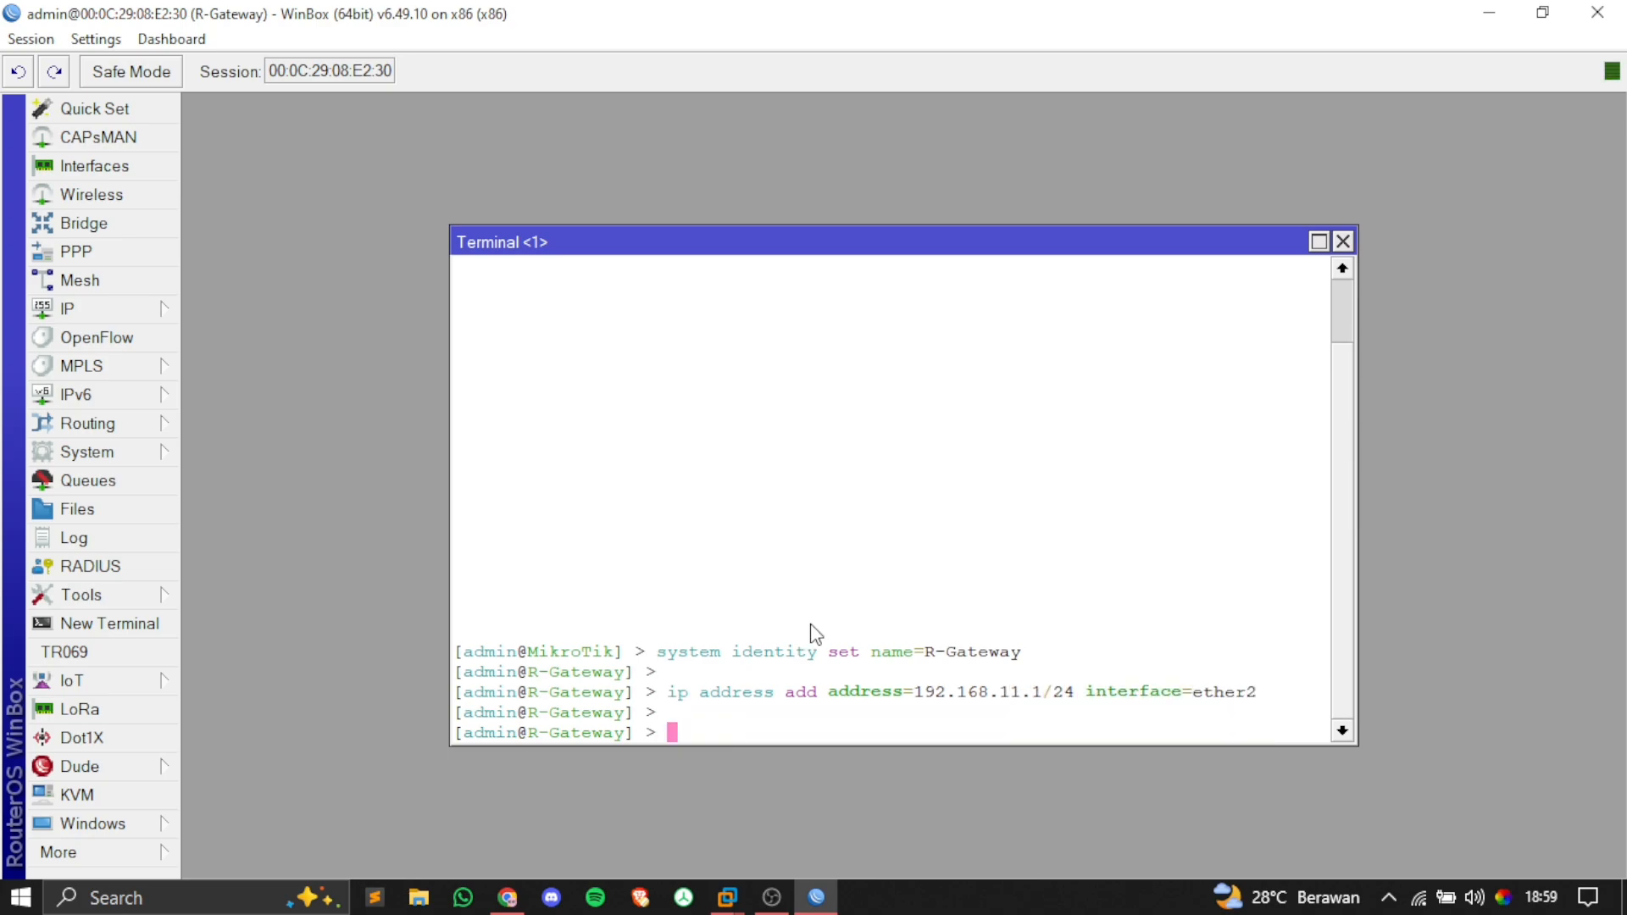
Step: Print the address list to confirm 192.168.11.1/24 on ether2, then run 'ip dhcp-server setup'
{"action": "type", "text": "ip address print"}
{"action": "key", "text": "Return"}
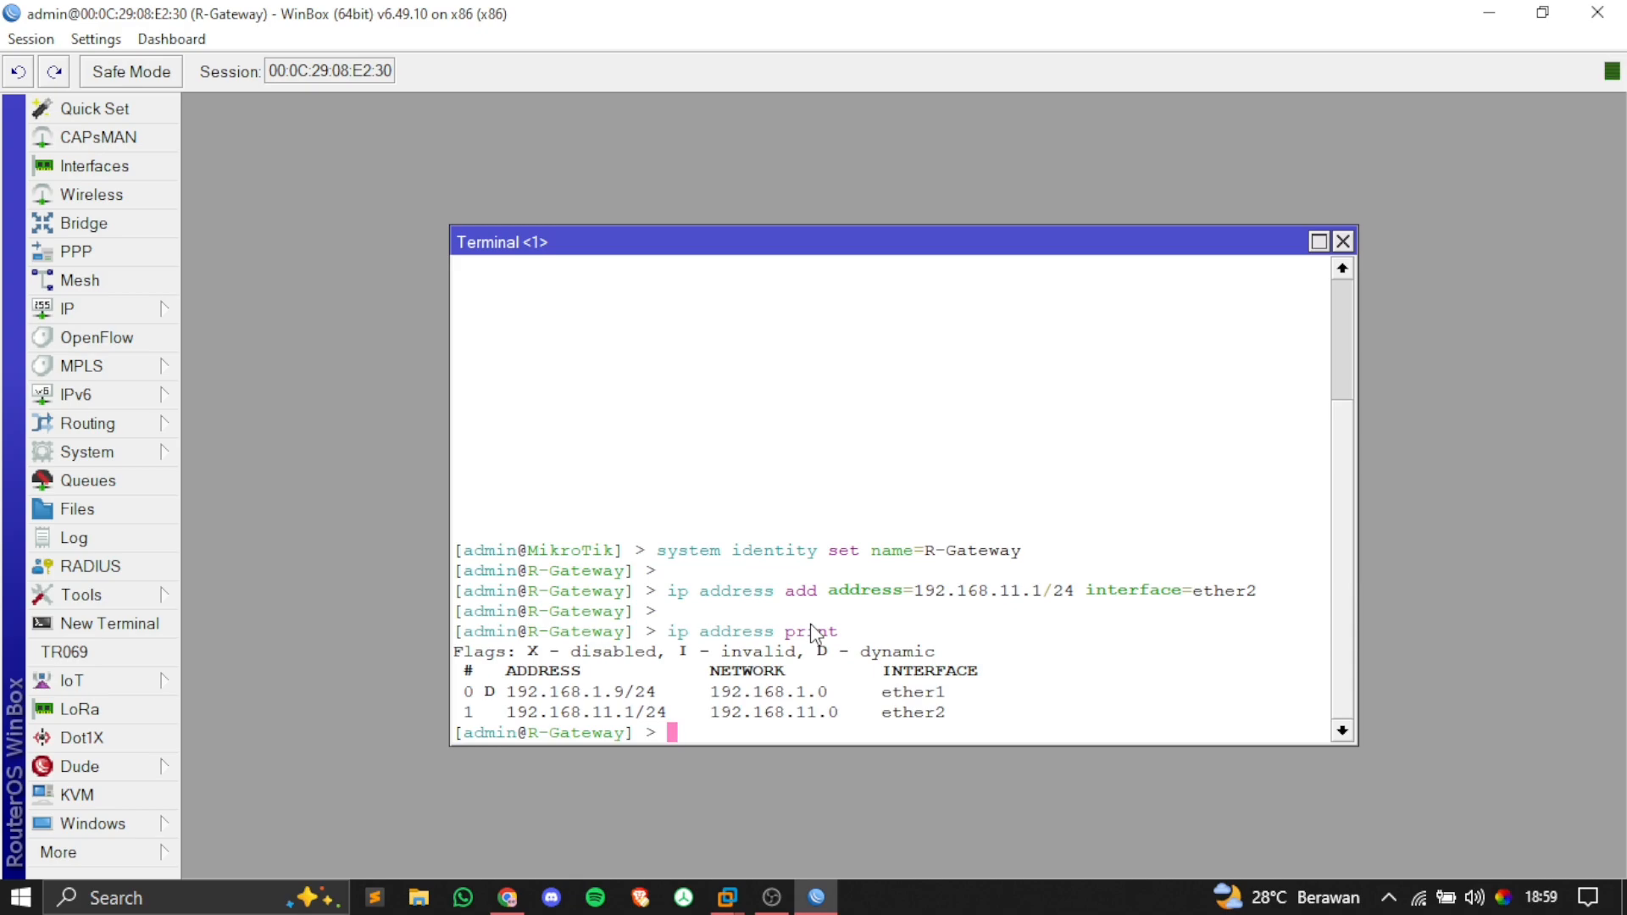
{"action": "left_click_drag", "start_coordinate": [507, 713], "coordinate": [674, 720]}
{"action": "left_click", "coordinate": [683, 719]}
{"action": "double_click", "coordinate": [932, 719]}
{"action": "left_click", "coordinate": [944, 714]}
{"action": "double_click", "coordinate": [932, 713]}
{"action": "left_click", "coordinate": [915, 724]}
{"action": "type", "text": "ip dhcp-server "}
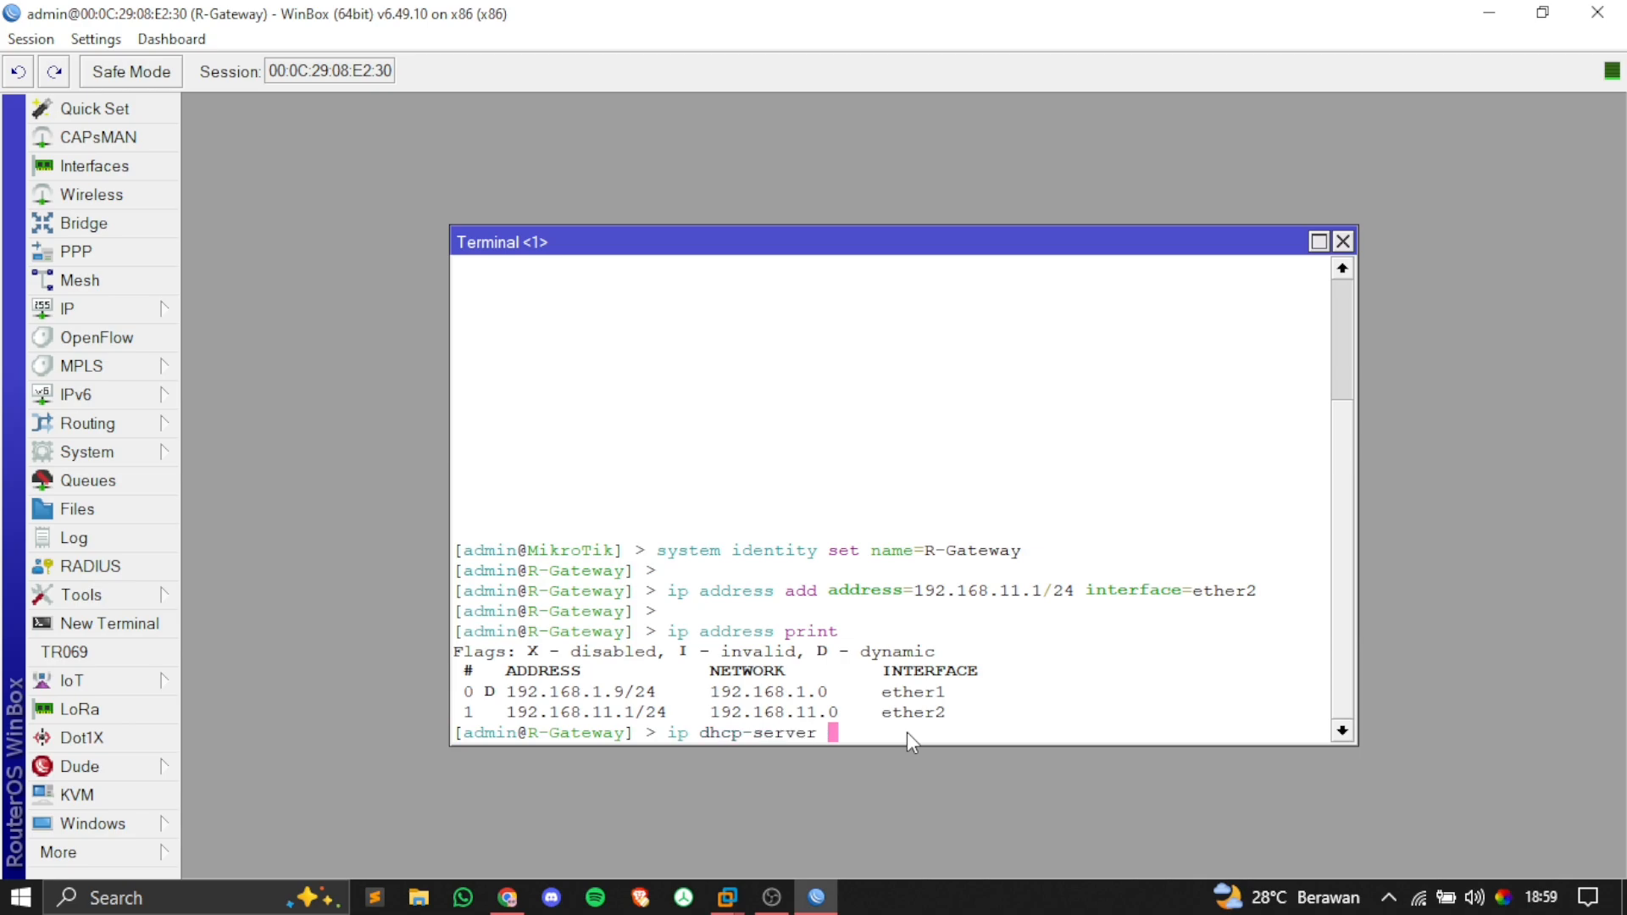
{"action": "type", "text": "setup"}
{"action": "key", "text": "Return"}
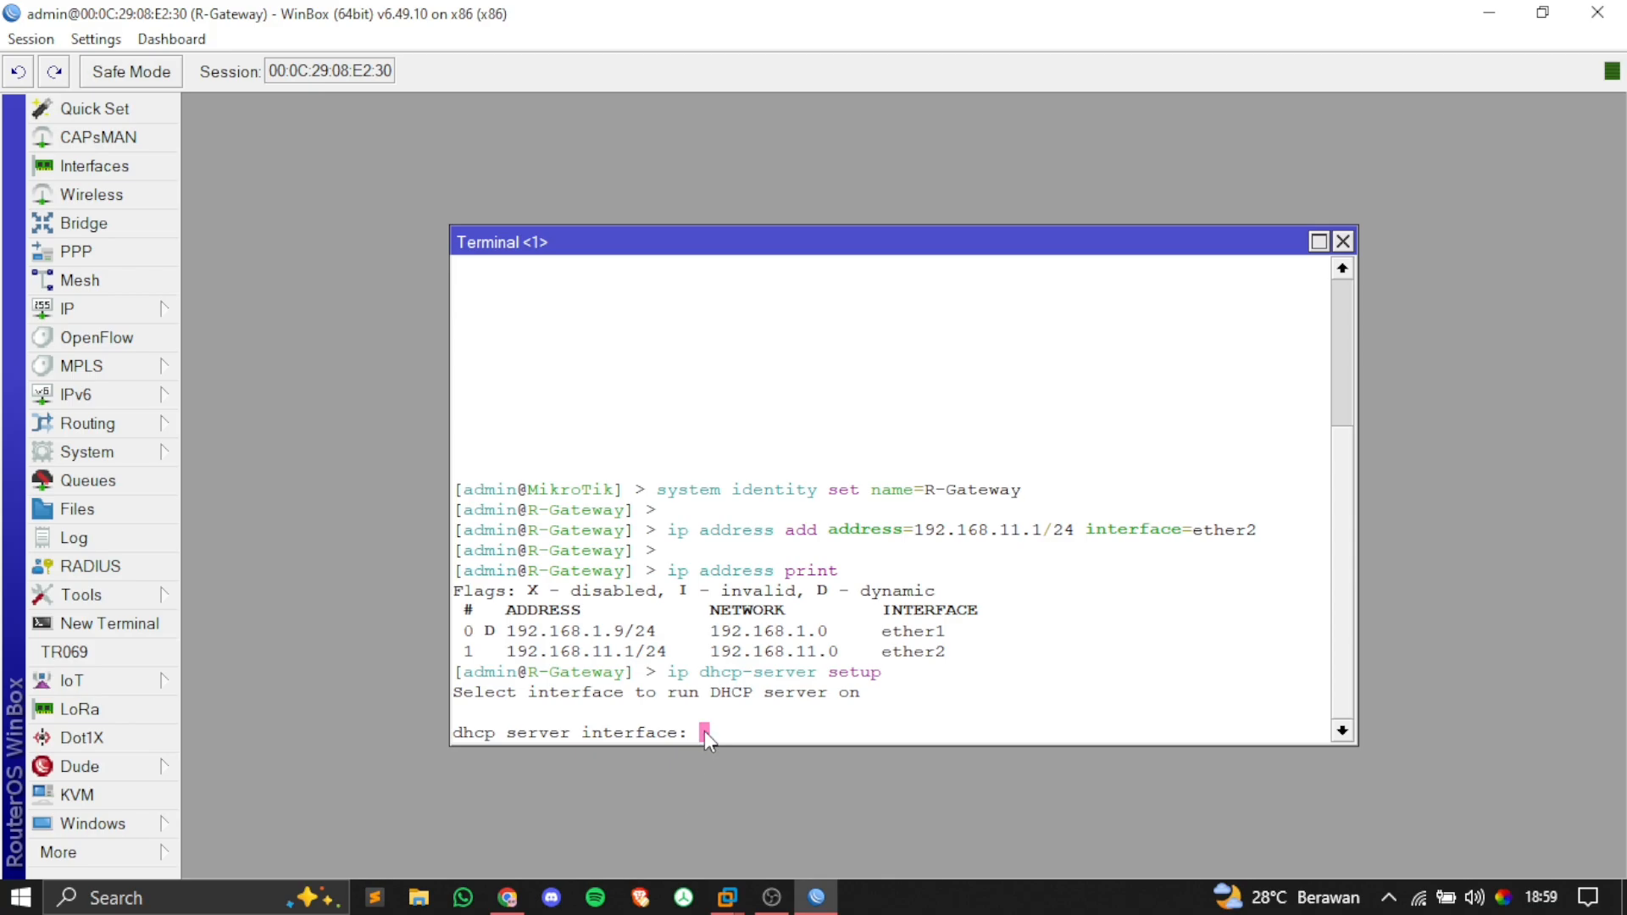
{"action": "left_click", "coordinate": [497, 903]}
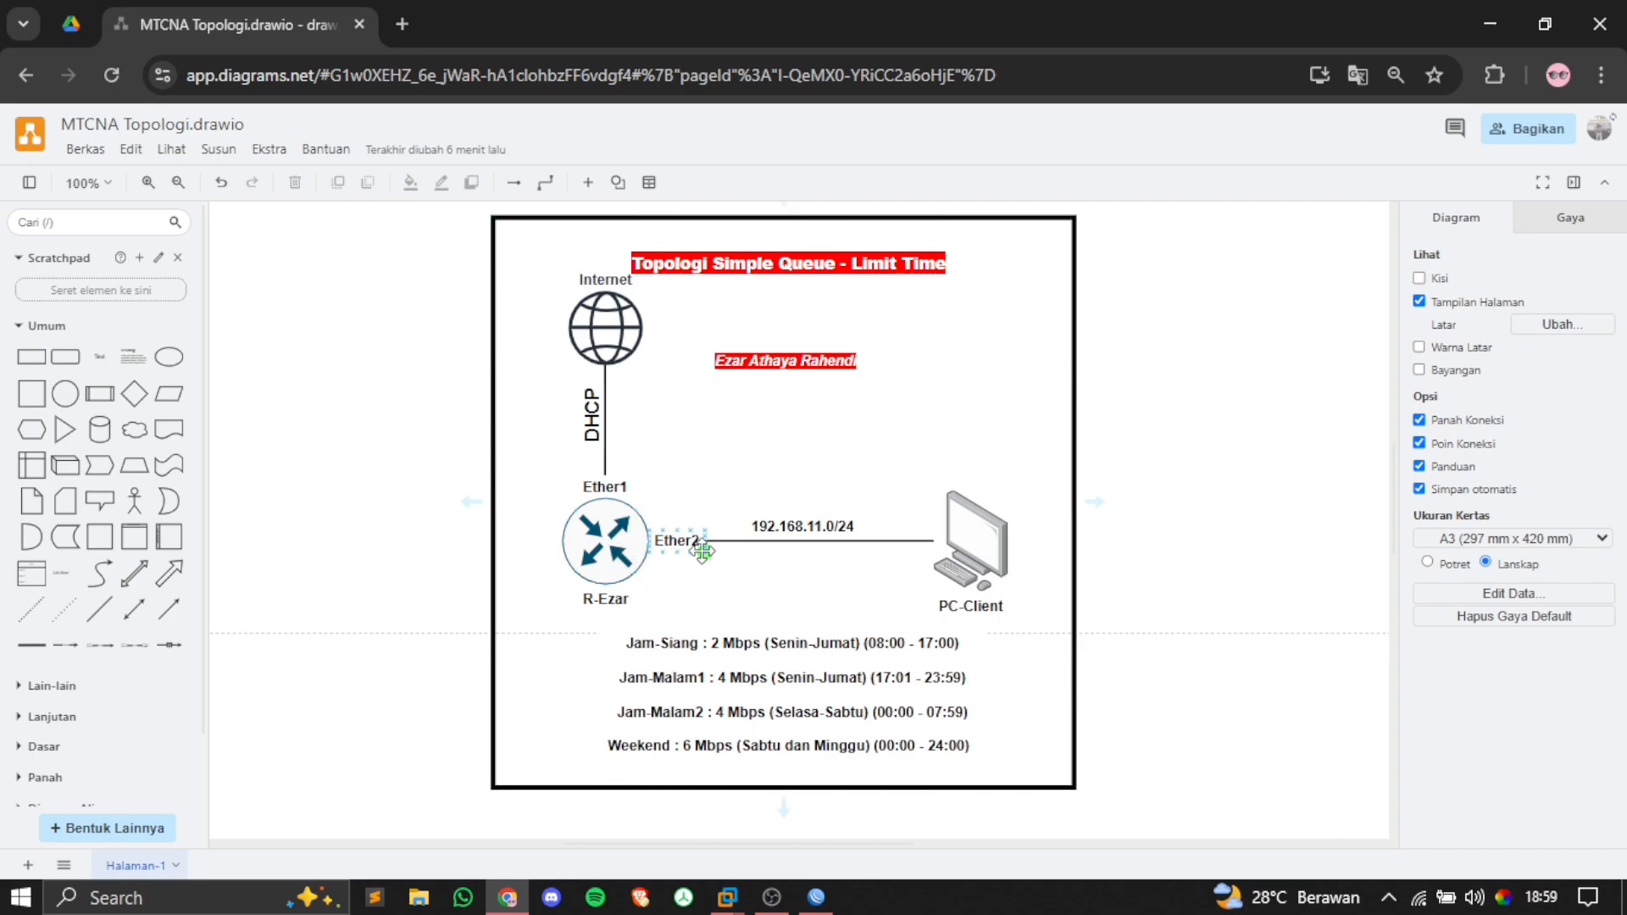
{"action": "left_click", "coordinate": [816, 897]}
Step: Choose ether2 and accept defaults: 192.168.11.0/24, gateway 192.168.11.1, pool .2–.254, DNS 192.168.1.1, 10m lease
{"action": "type", "text": "et2"}
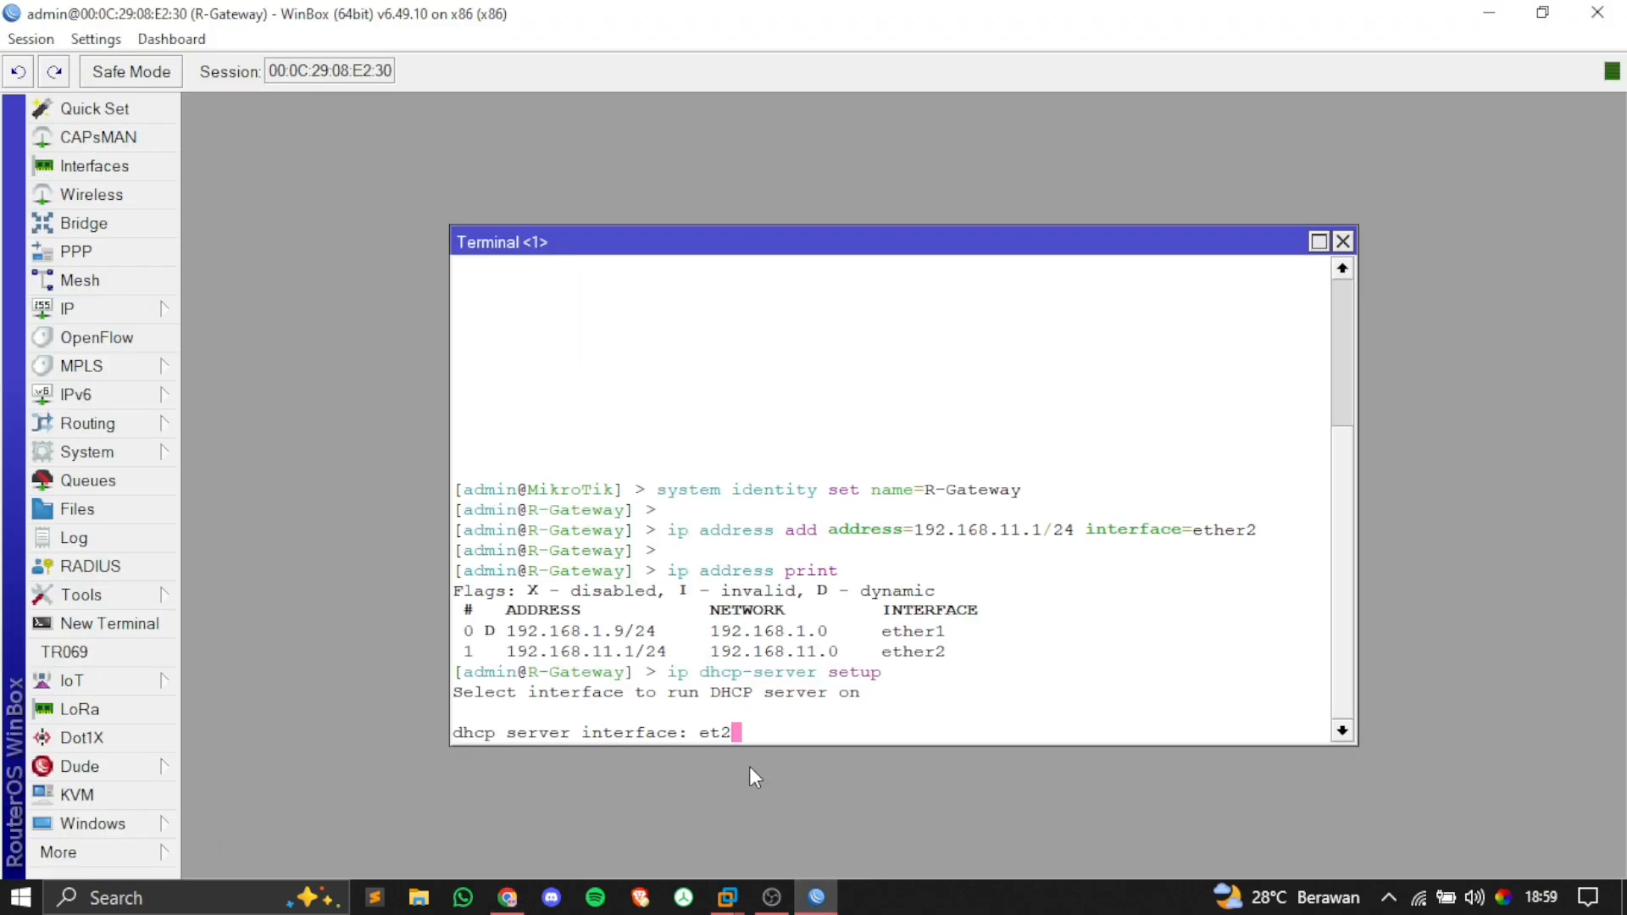
{"action": "key", "text": "BackSpace"}
{"action": "type", "text": "`her2"}
{"action": "key", "text": "Return"}
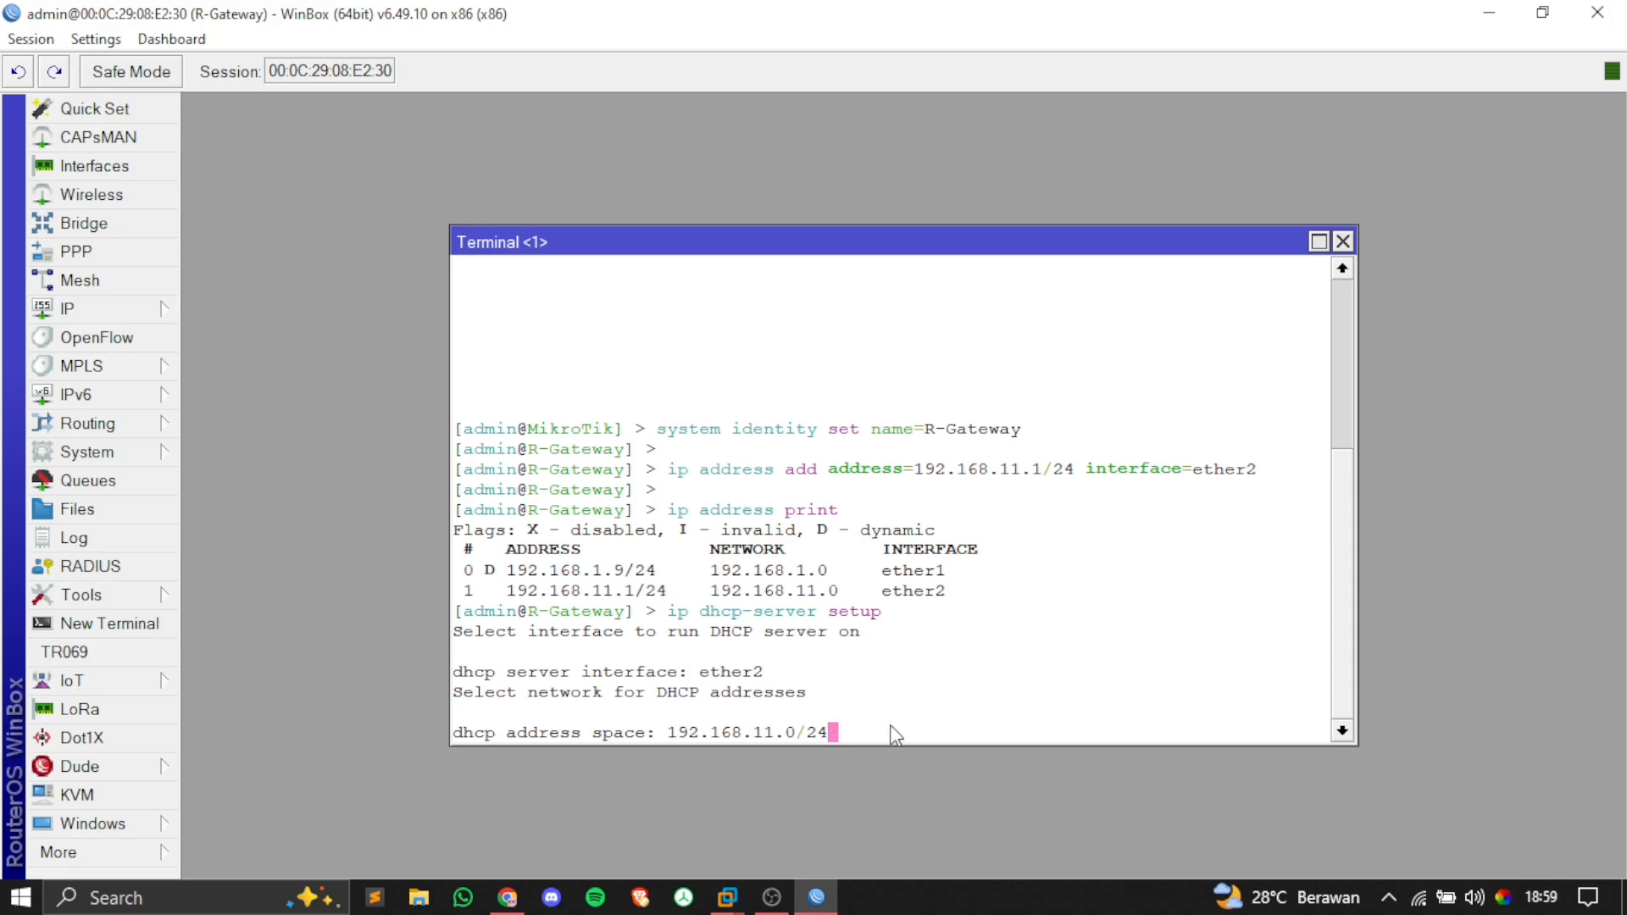
{"action": "key", "text": "Return"}
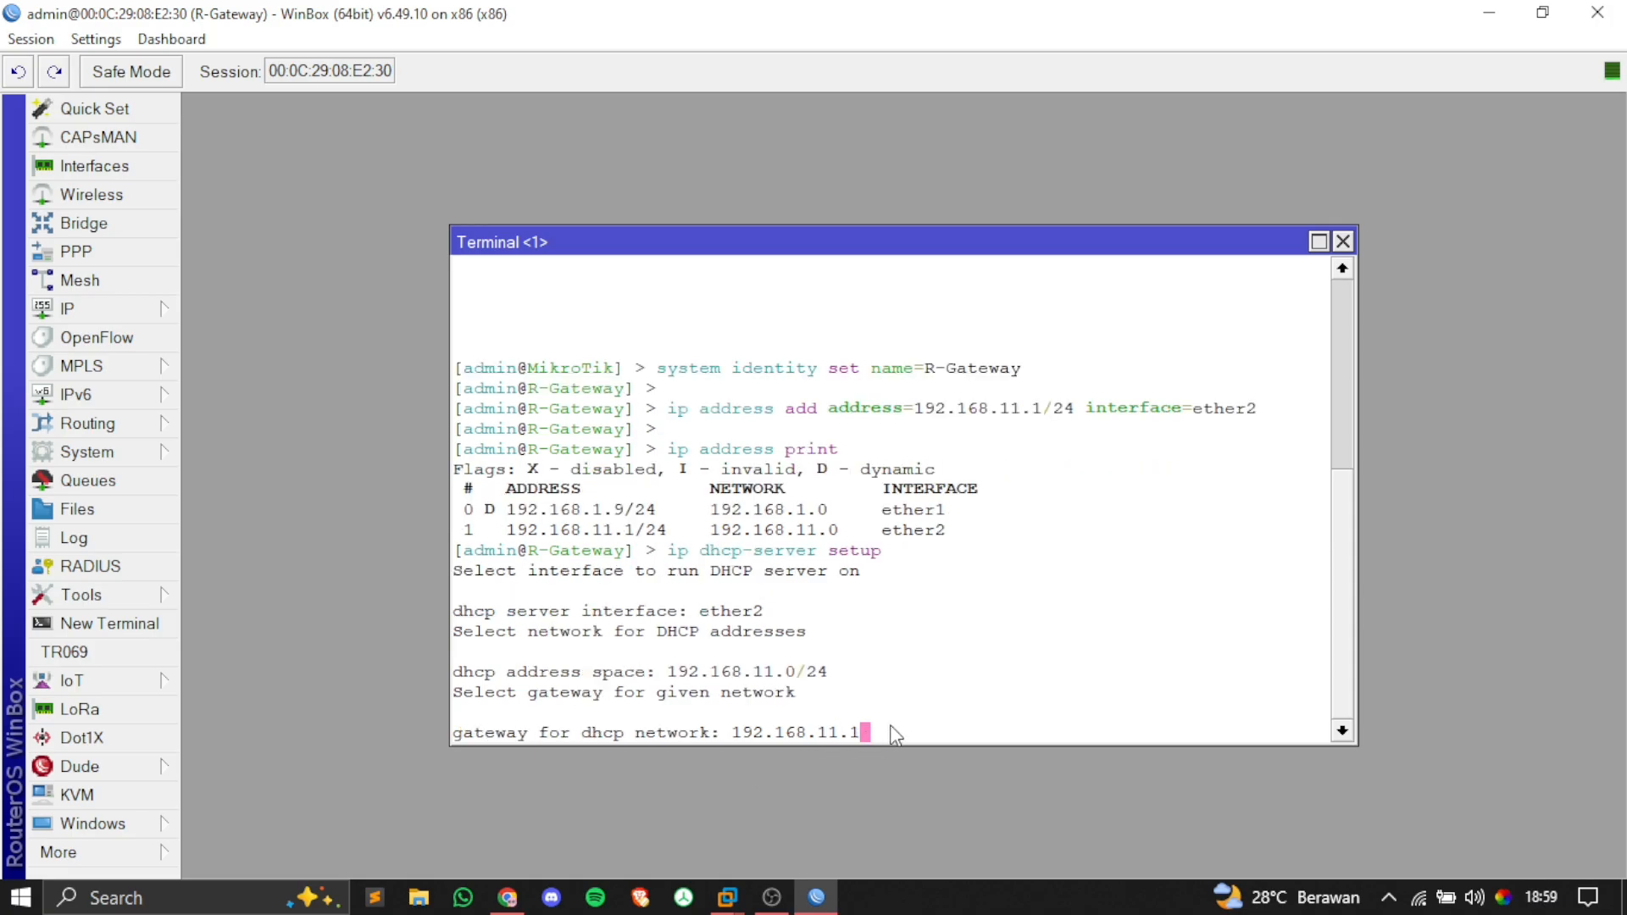
{"action": "key", "text": "Return"}
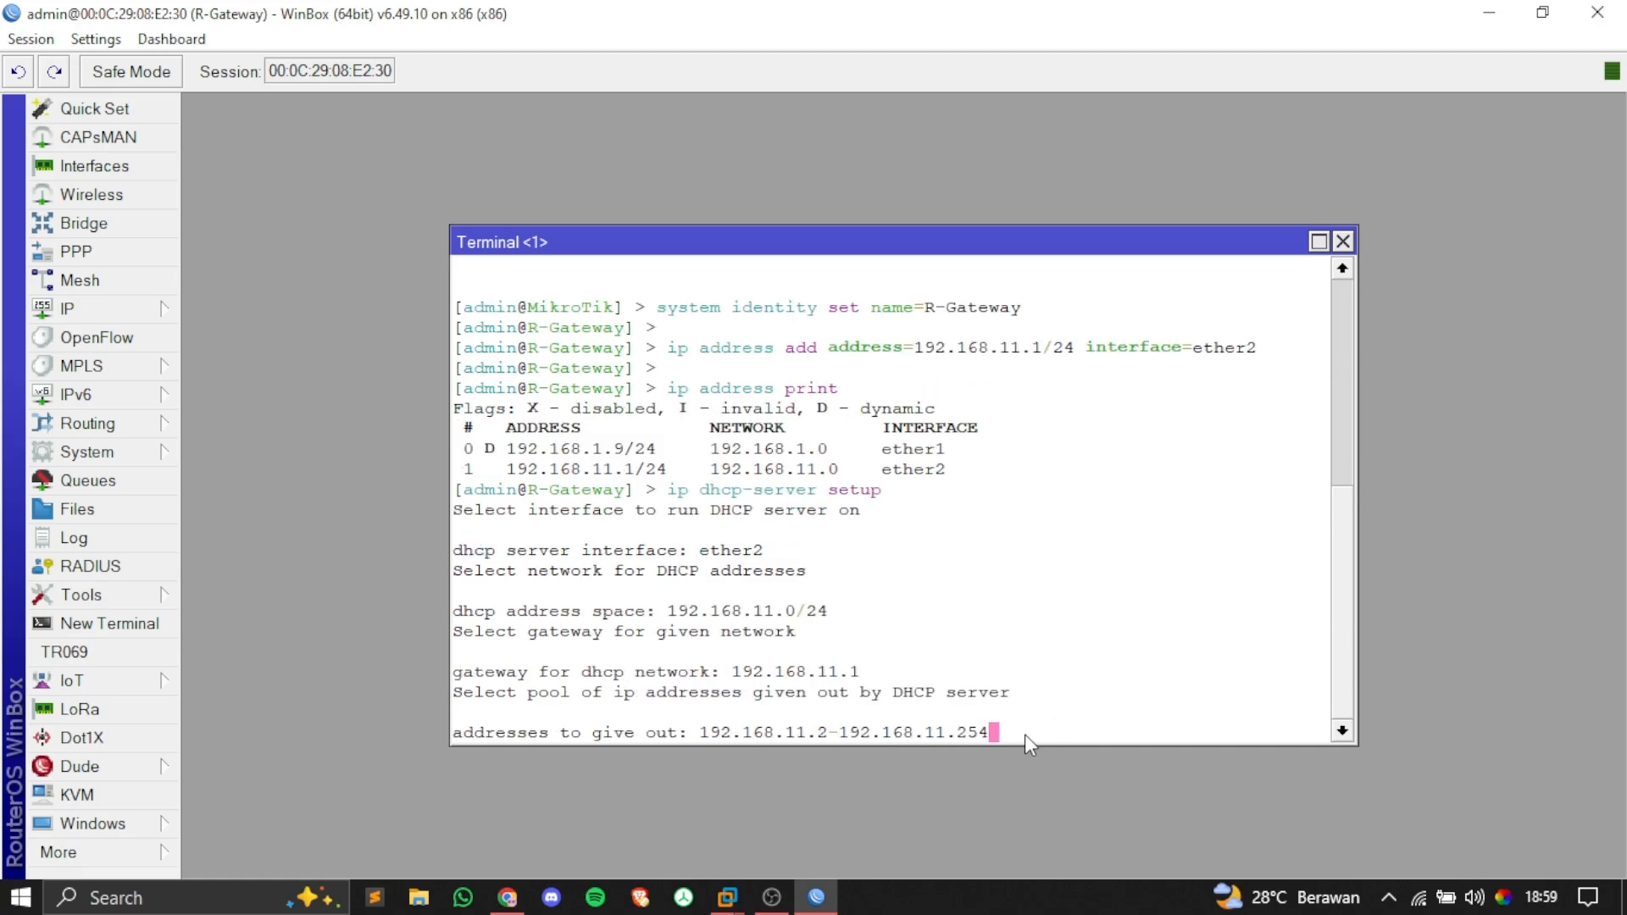
{"action": "key", "text": "Return"}
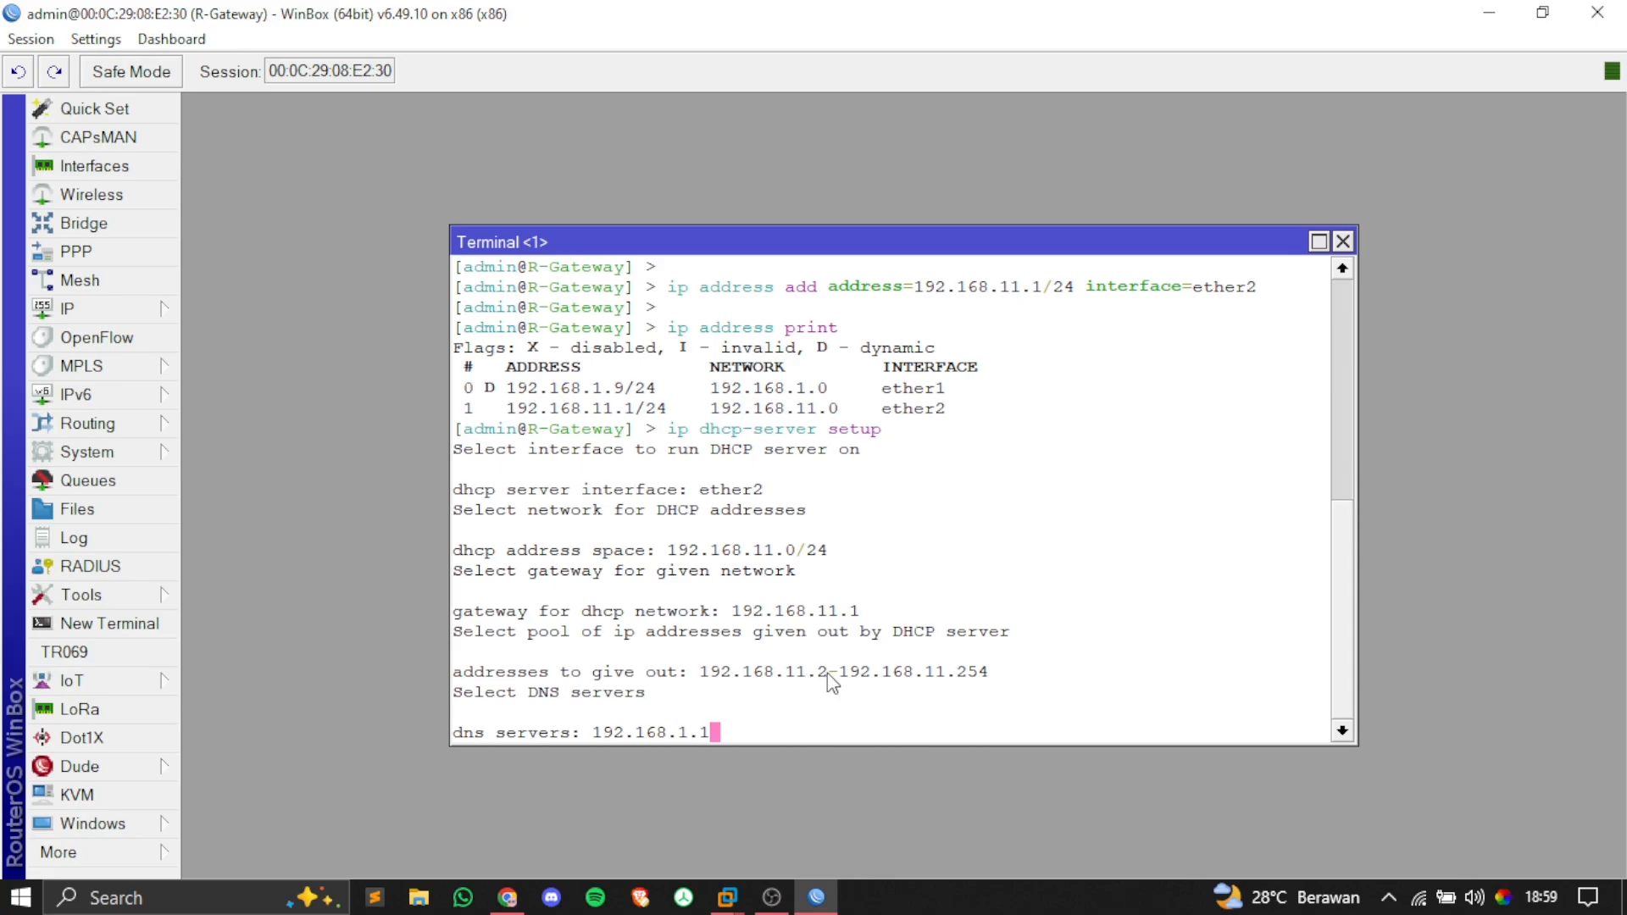
{"action": "key", "text": "Return"}
{"action": "key", "text": "Return"}
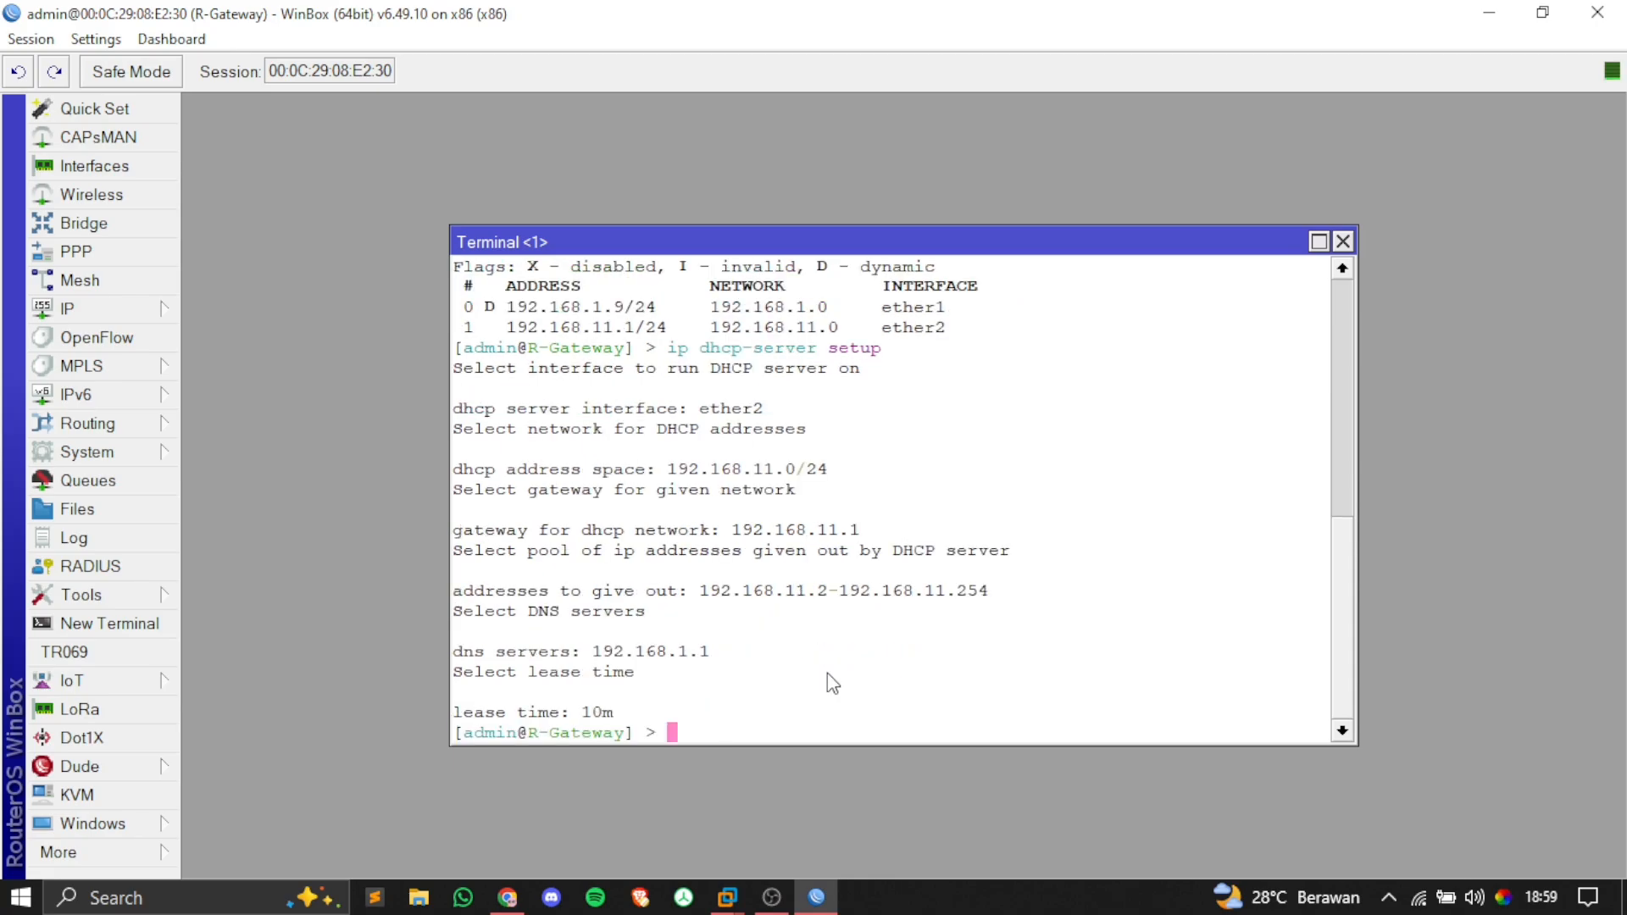
{"action": "key", "text": "Return"}
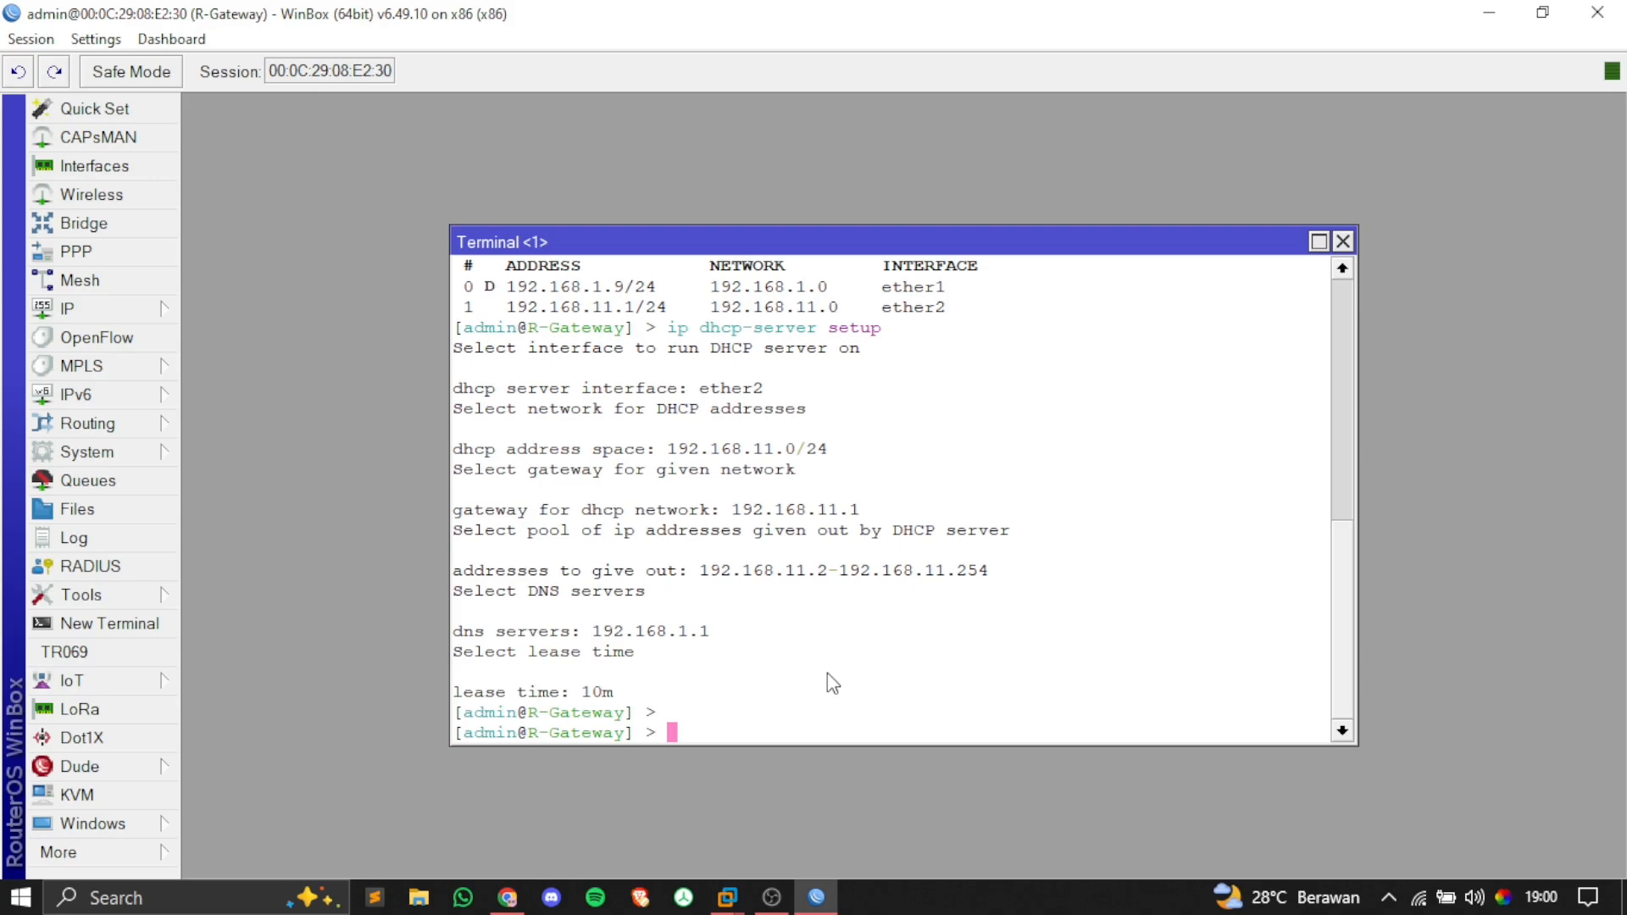
Step: Run 'ip firewall nat add chain=srcnat out-interface=ether1 action=masquerade'
{"action": "type", "text": "ip firewall "}
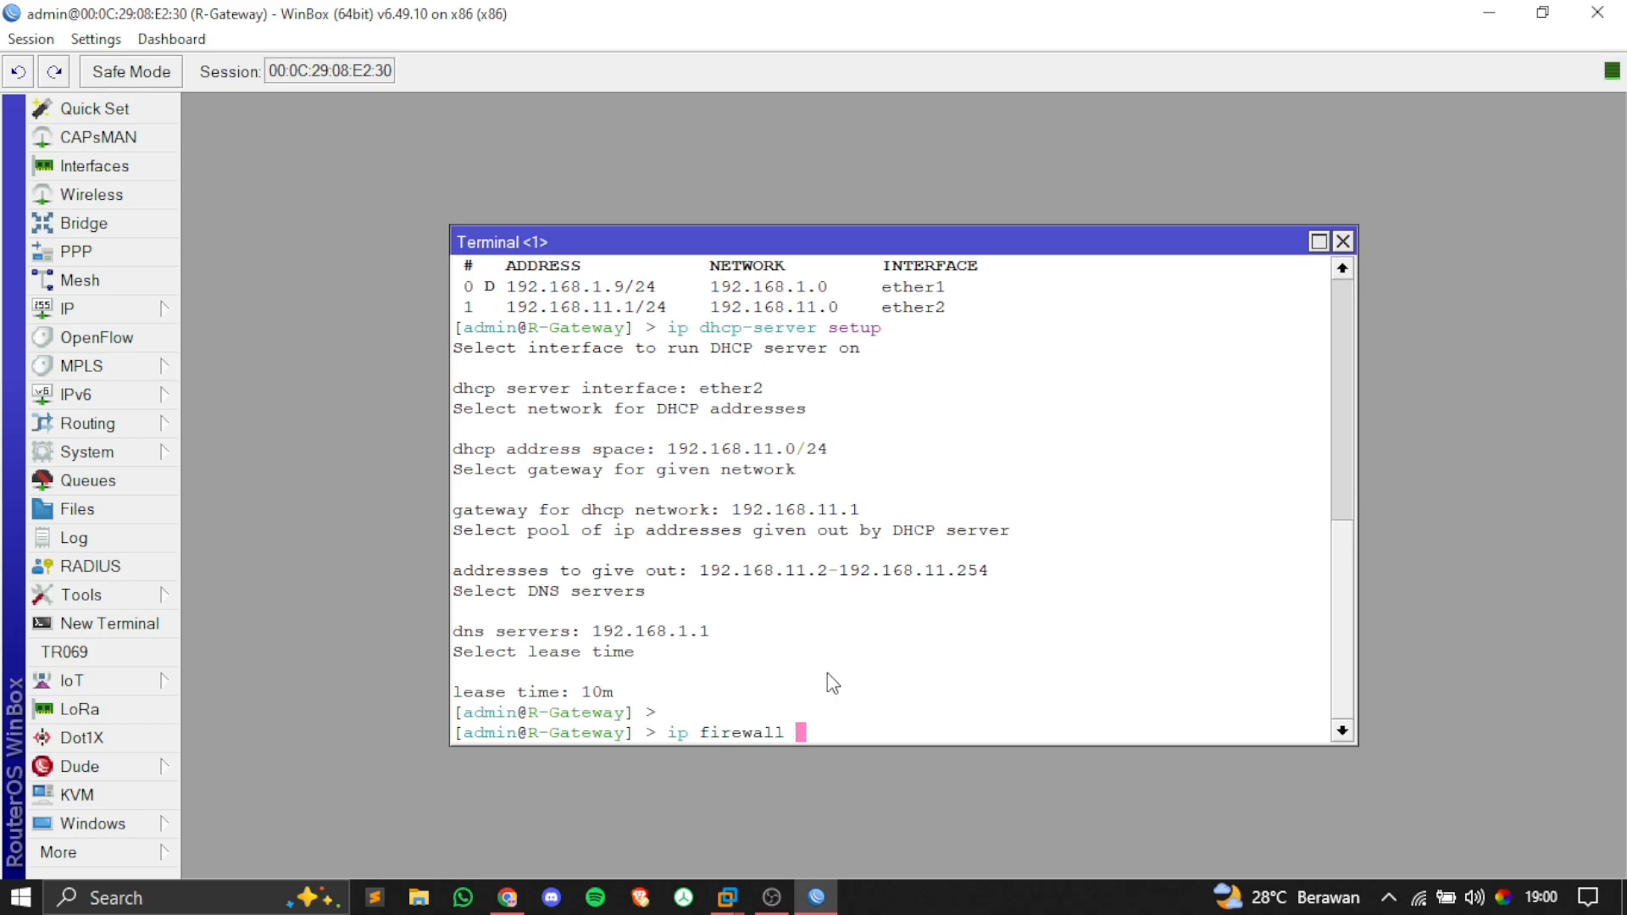
{"action": "type", "text": "nat add chain="}
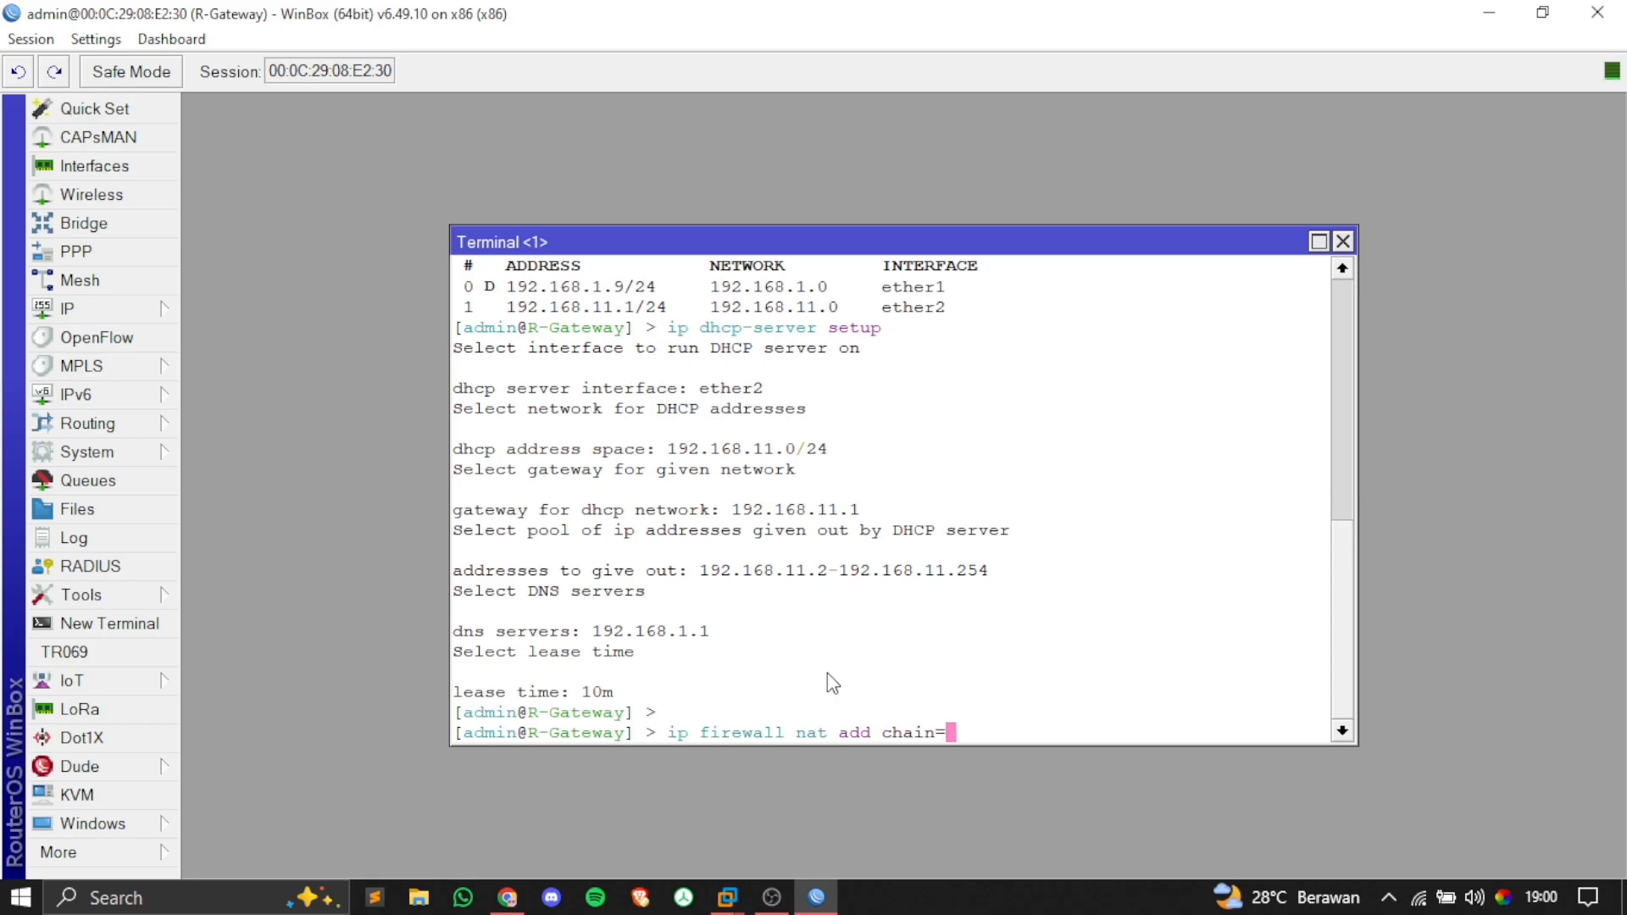
{"action": "type", "text": "srcnat out-in"}
{"action": "key", "text": "Tab"}
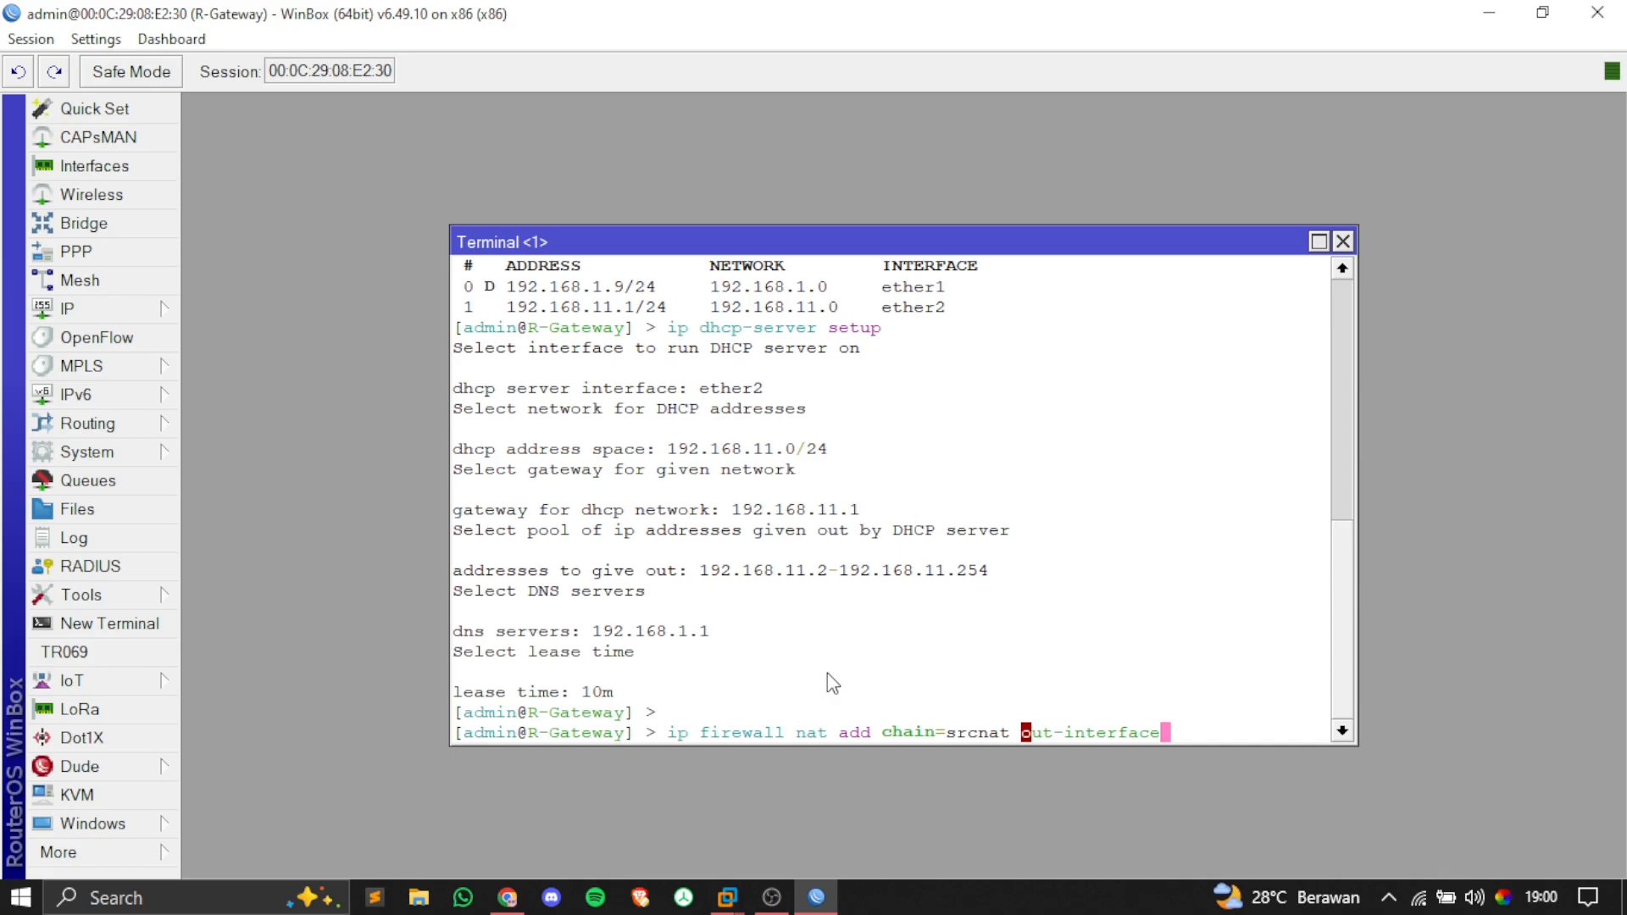
{"action": "type", "text": "=ether1 action=masquerade"}
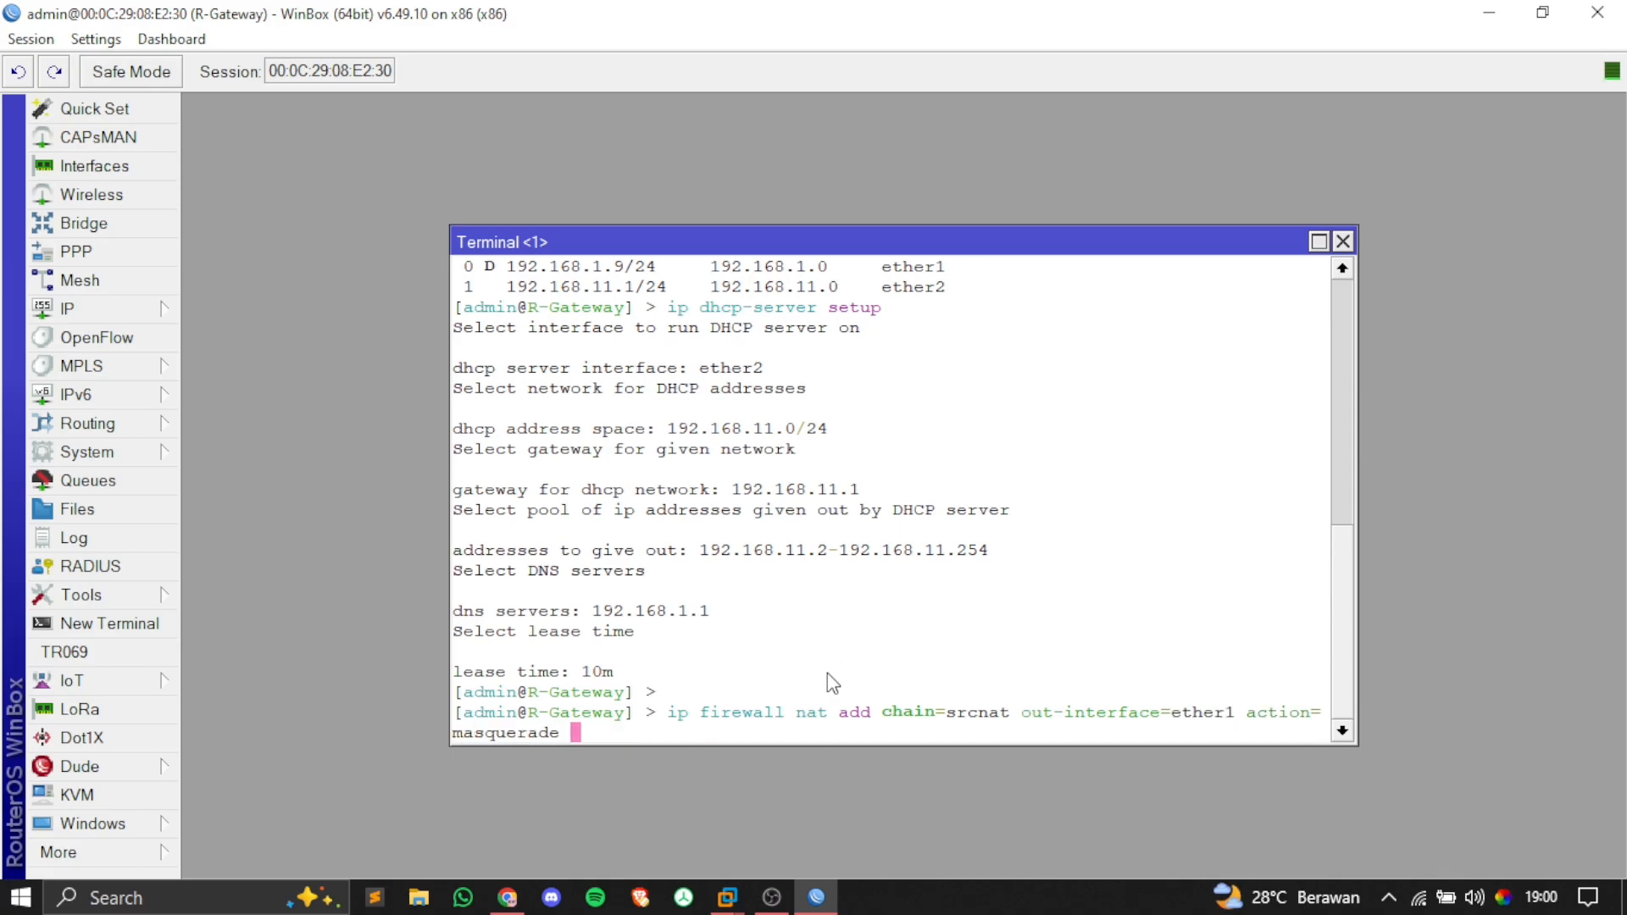
{"action": "key", "text": "Return"}
{"action": "key", "text": "Return"}
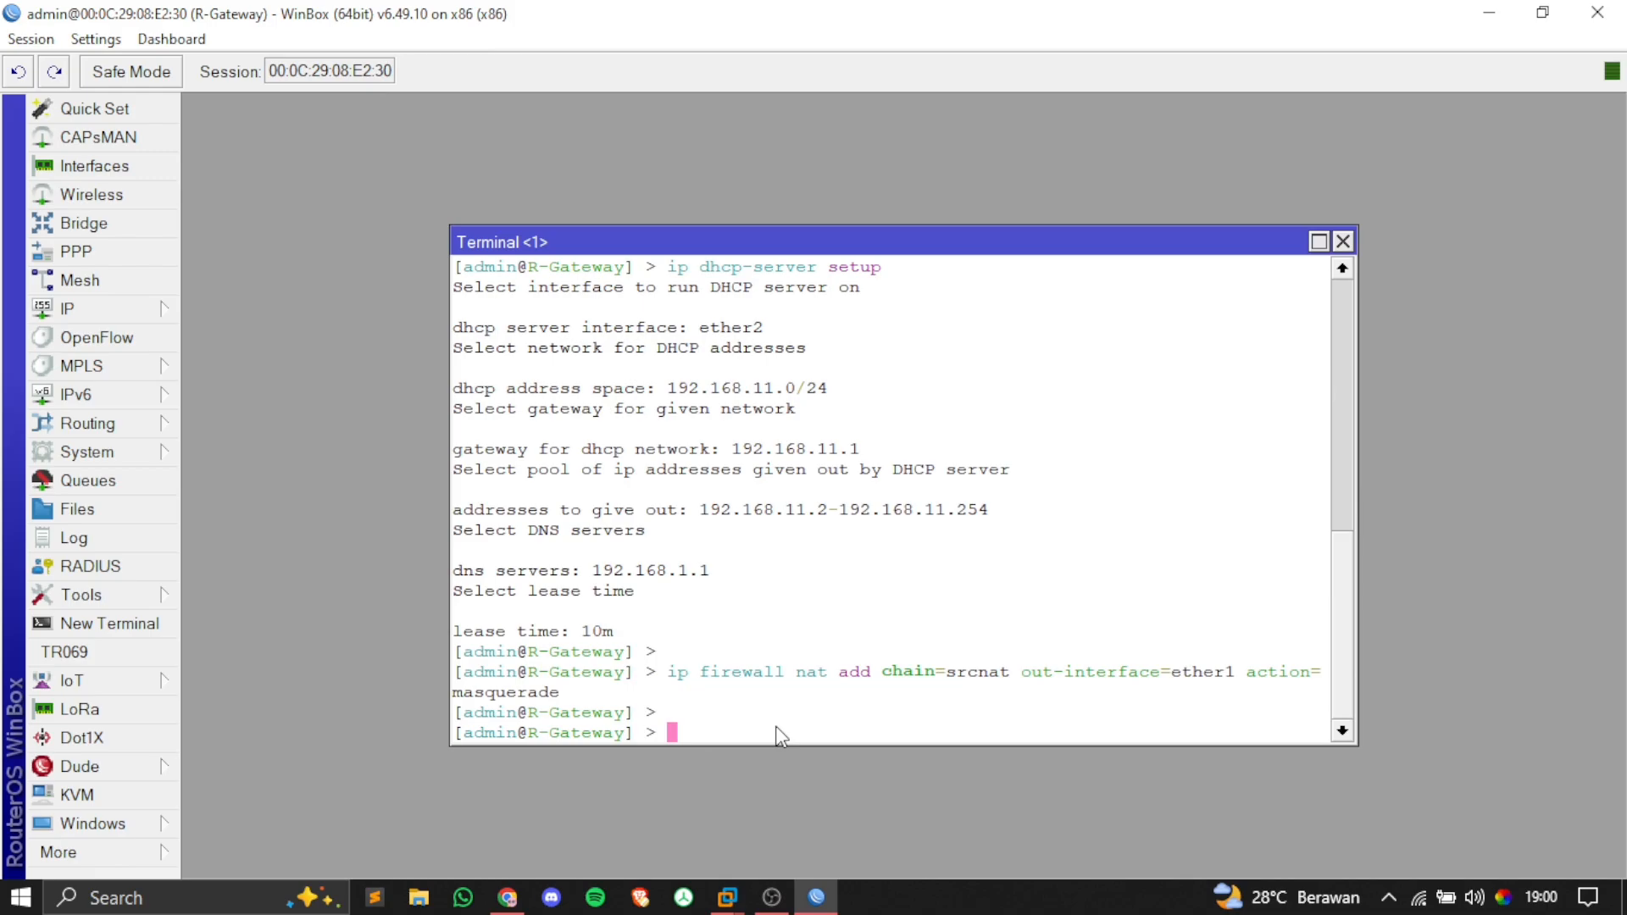
Step: Set the DNS servers to 8.8.8.8 with allow-remote-requests=yes
{"action": "type", "text": "ip dns set servers="}
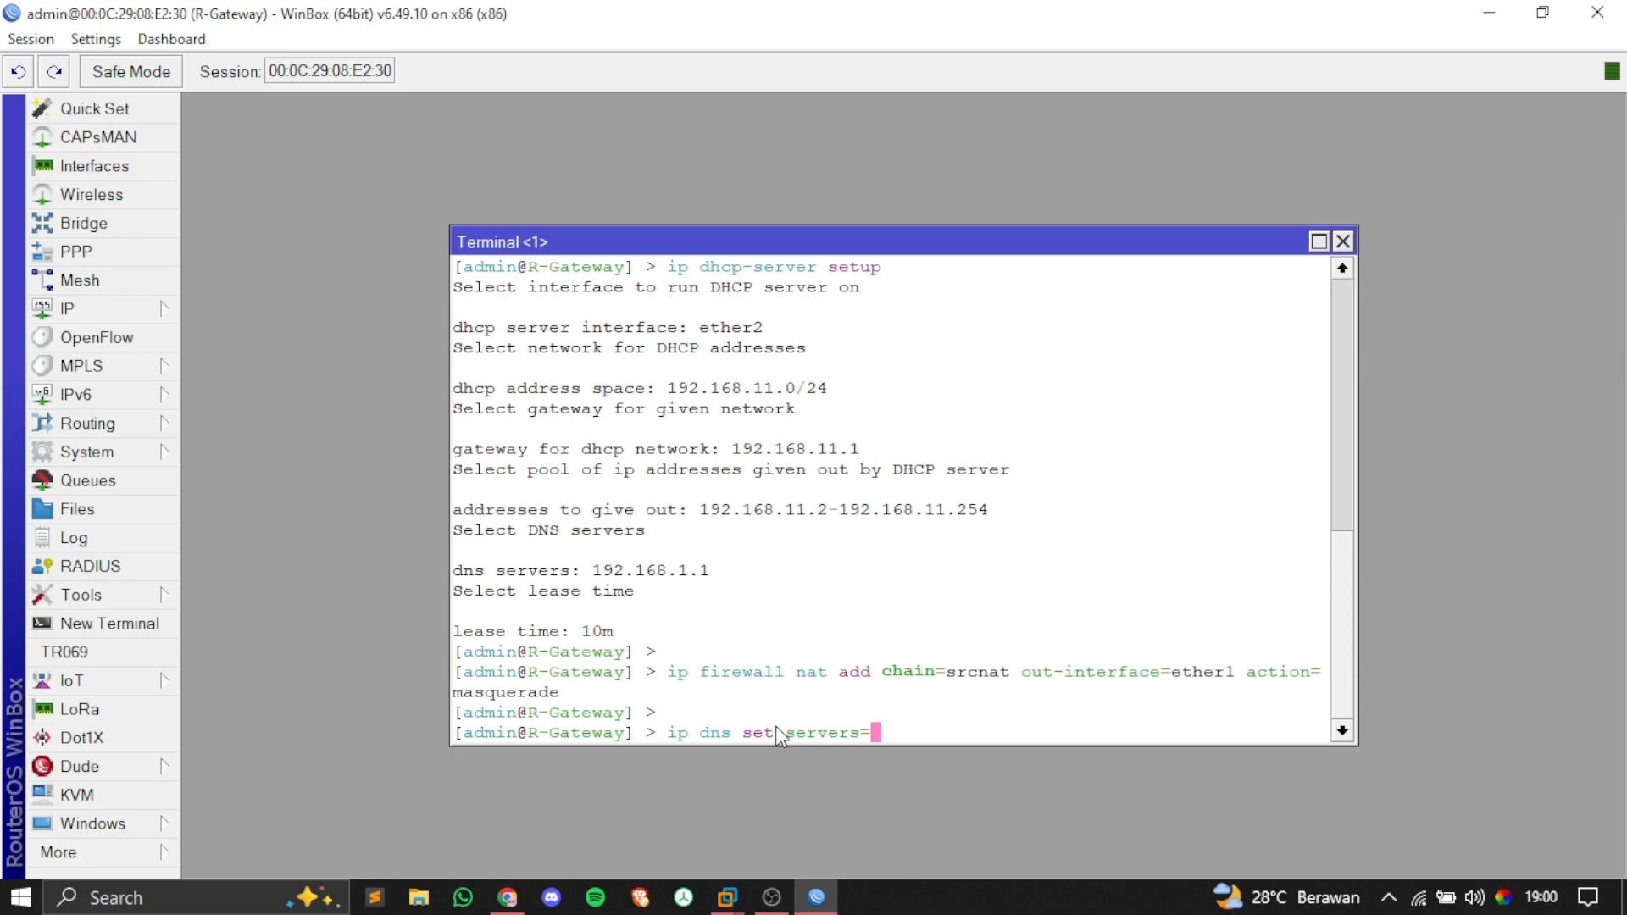
{"action": "type", "text": "8.8.8.8 al"}
{"action": "key", "text": "Tab"}
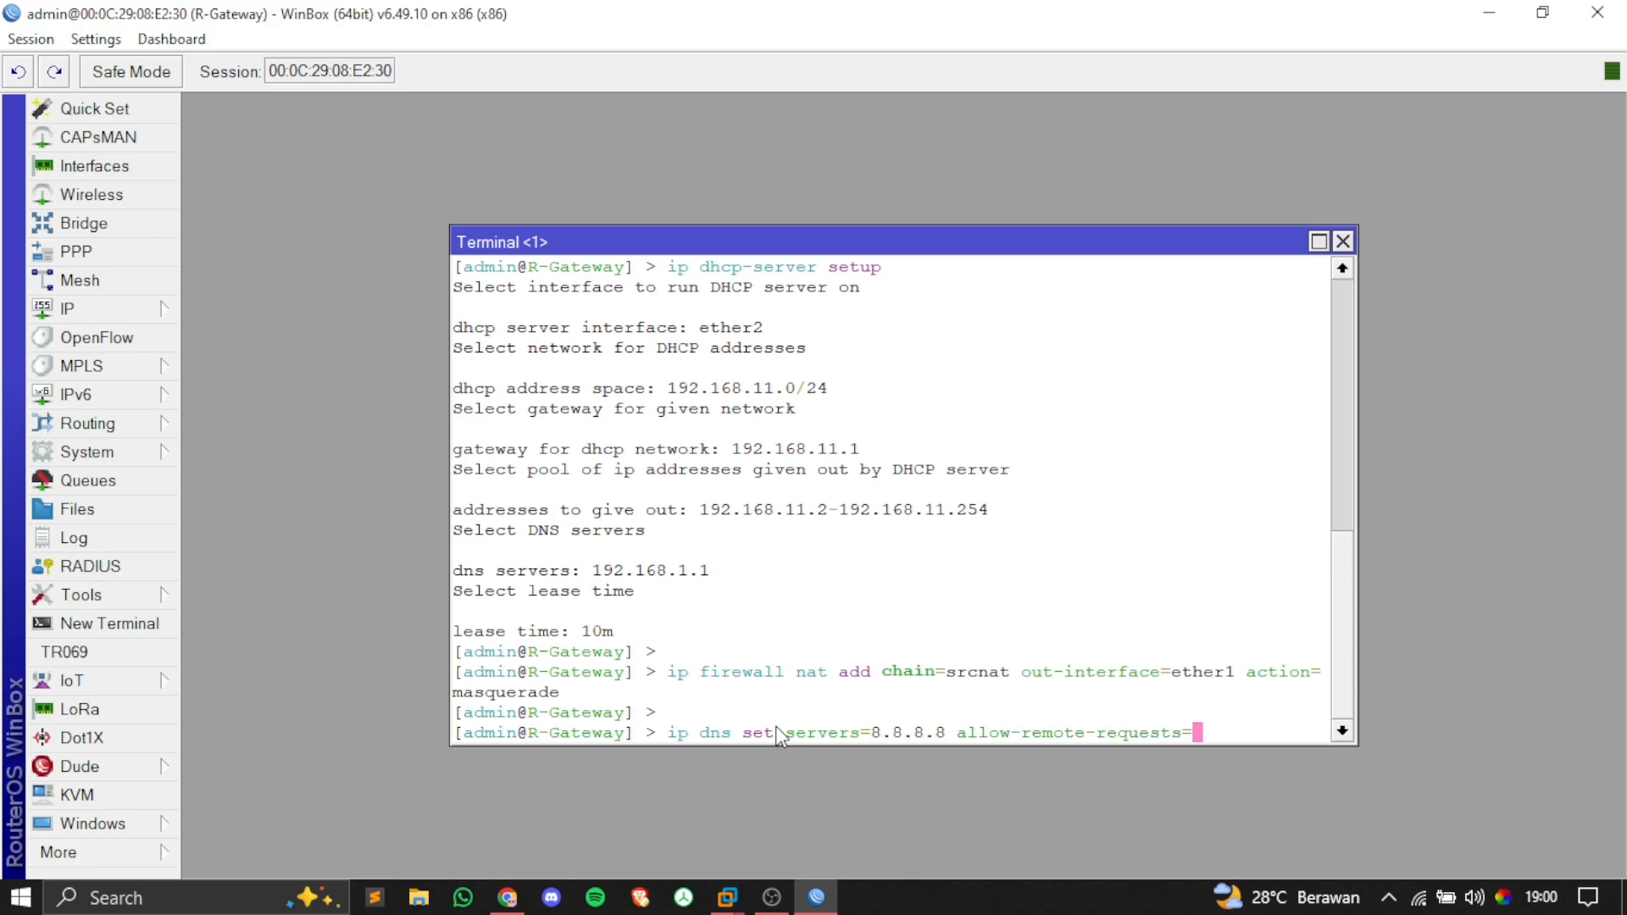
{"action": "type", "text": "yes"}
{"action": "key", "text": "Return"}
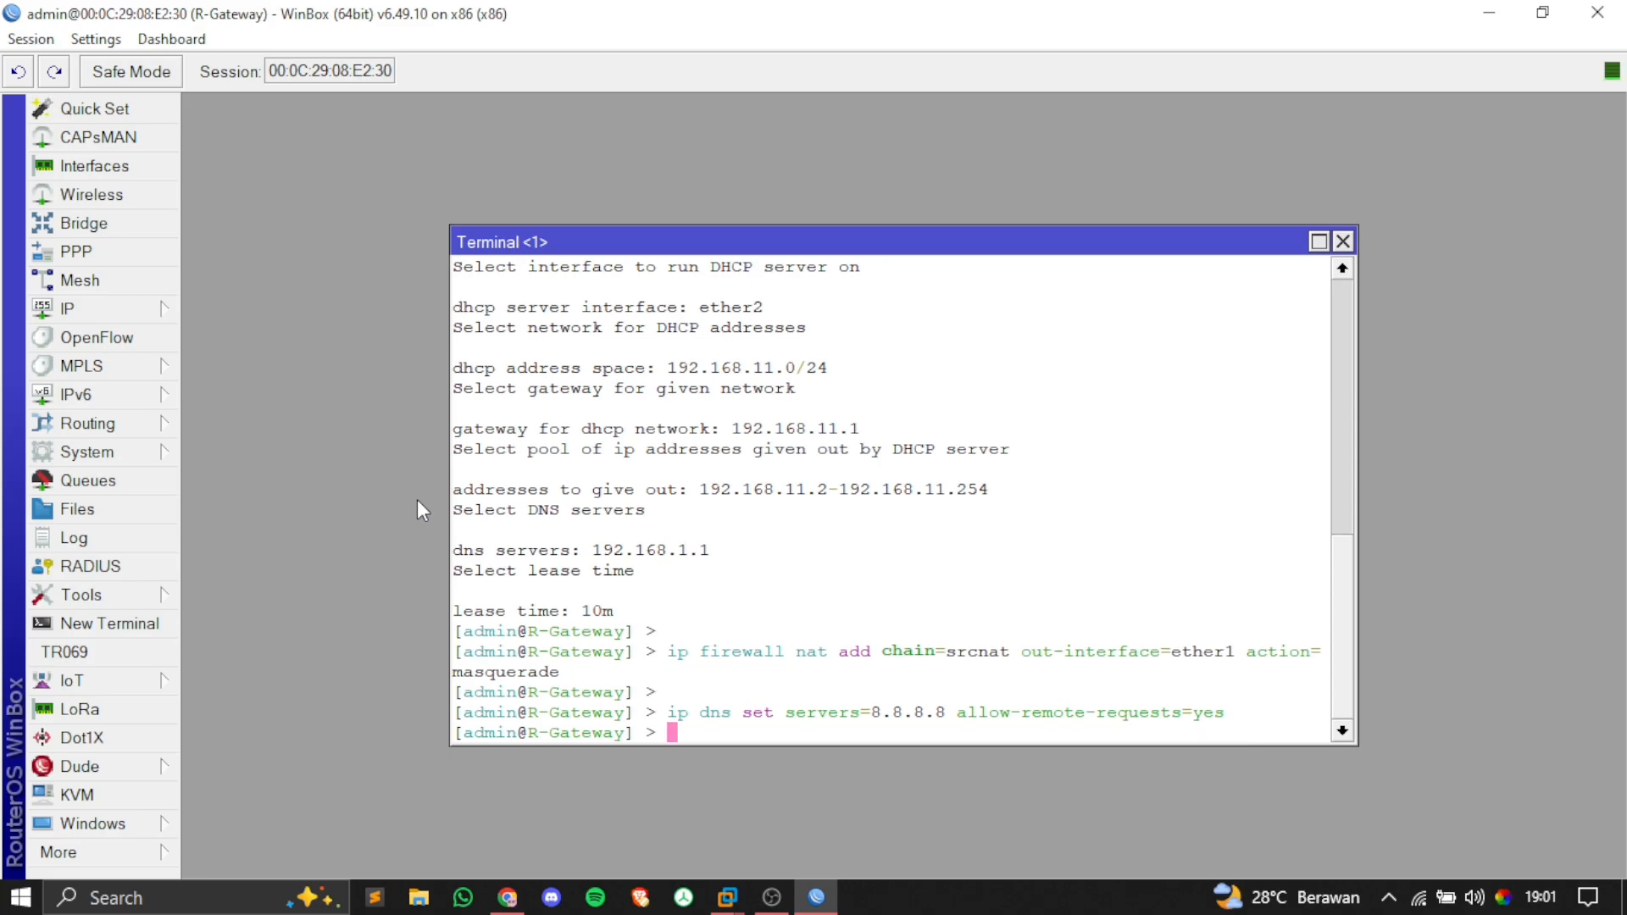
Step: Print the DNS settings to verify 8.8.8.8 and remote requests, then clear the terminal
{"action": "key", "text": "Return"}
{"action": "type", "text": "ip dns print"}
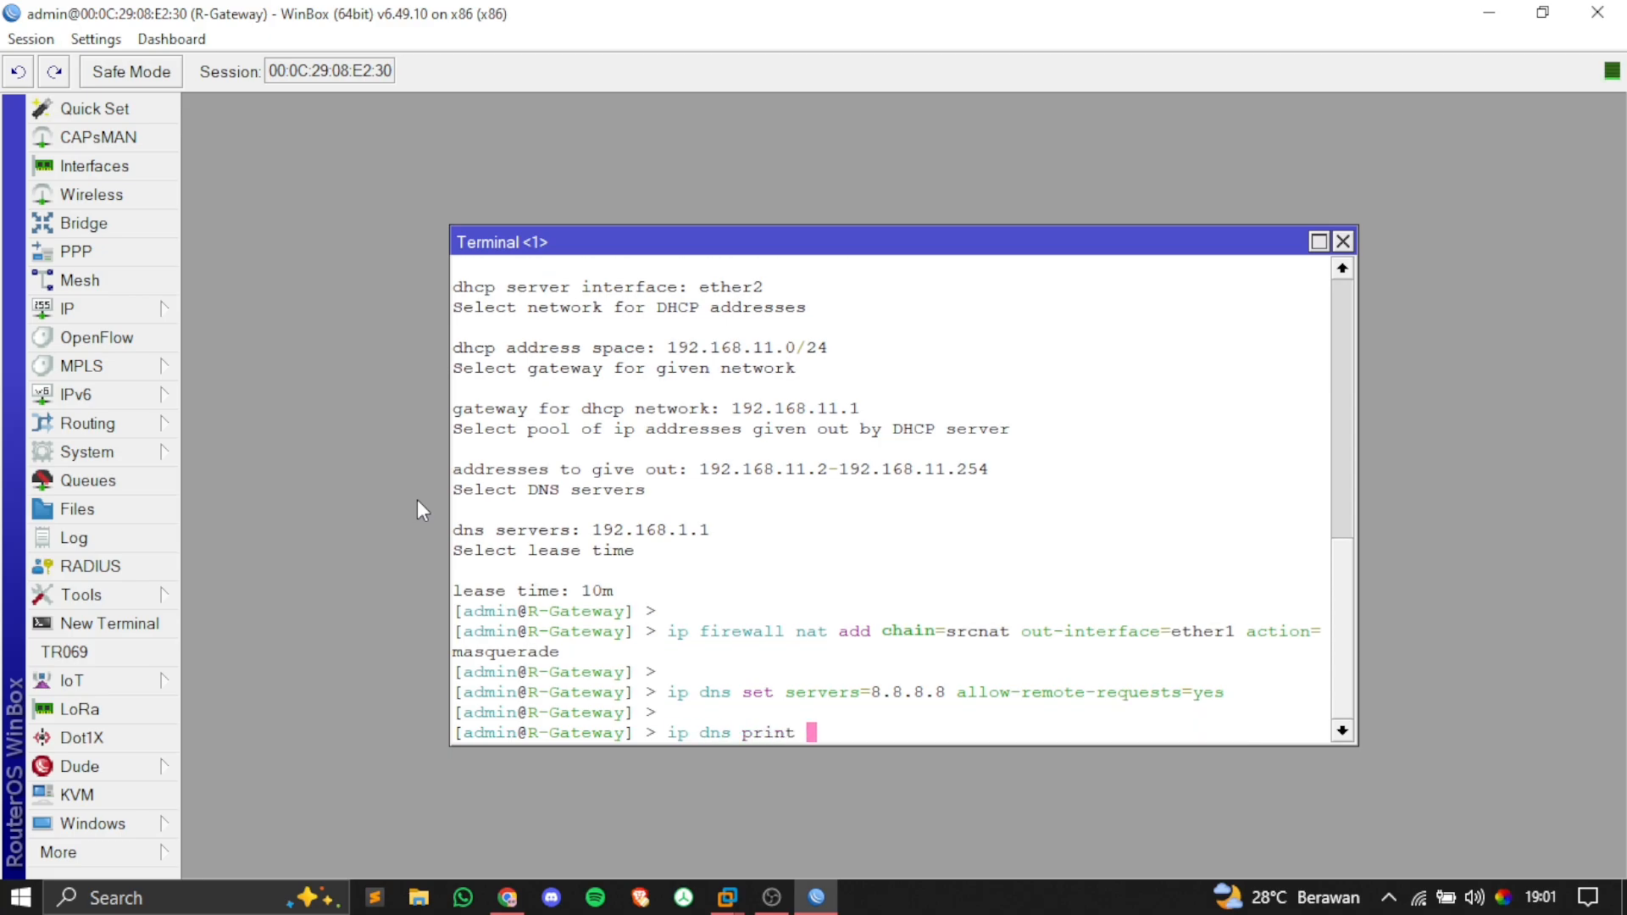
{"action": "key", "text": "Return"}
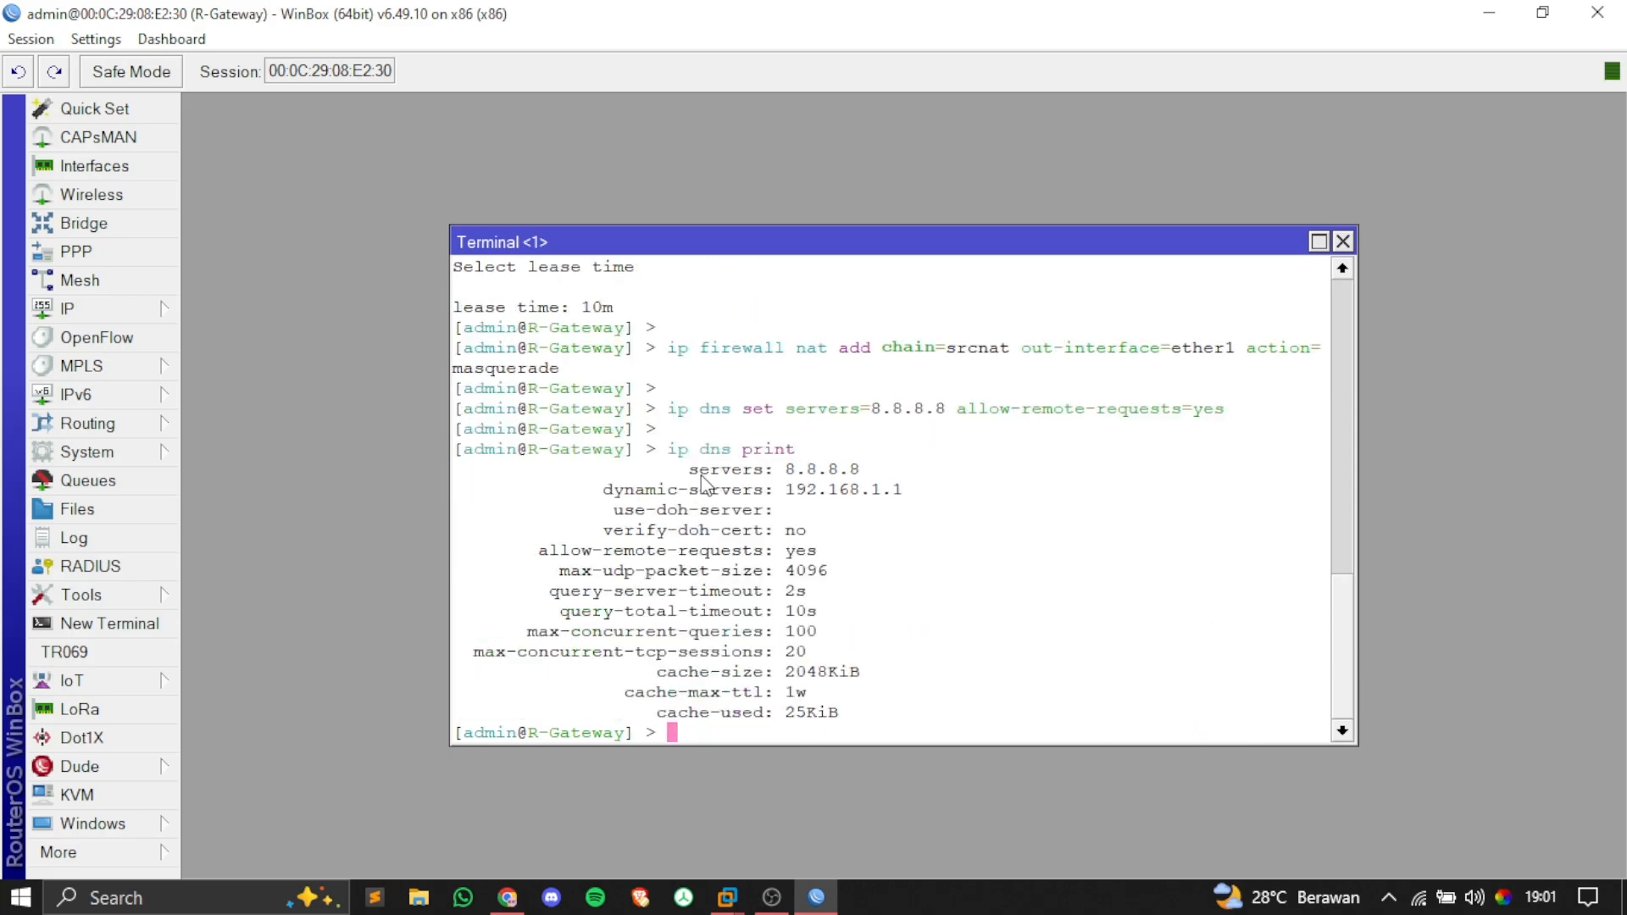
{"action": "mouse_move", "coordinate": [689, 468]}
{"action": "left_mouse_down"}
{"action": "mouse_move", "coordinate": [863, 471]}
{"action": "mouse_move", "coordinate": [699, 477]}
{"action": "left_mouse_up"}
{"action": "left_click_drag", "start_coordinate": [543, 551], "coordinate": [826, 560]}
{"action": "key", "text": "ctrl+l"}
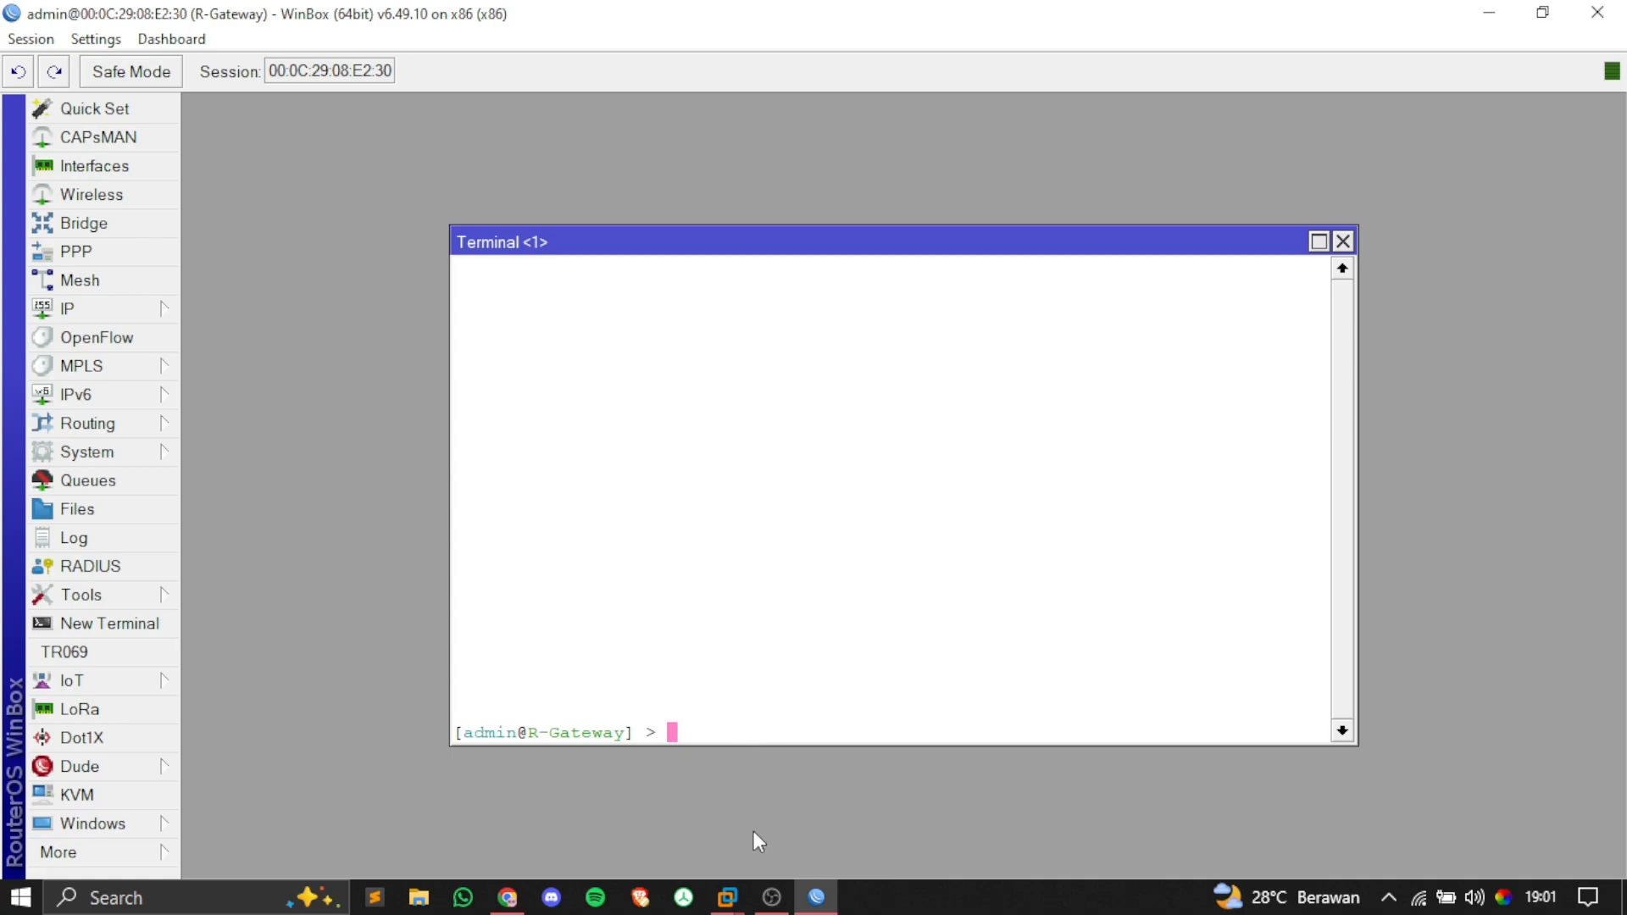
Step: In the Windows 7 ult VM, open the adapter list from Network and Sharing Center
{"action": "left_click", "coordinate": [727, 896]}
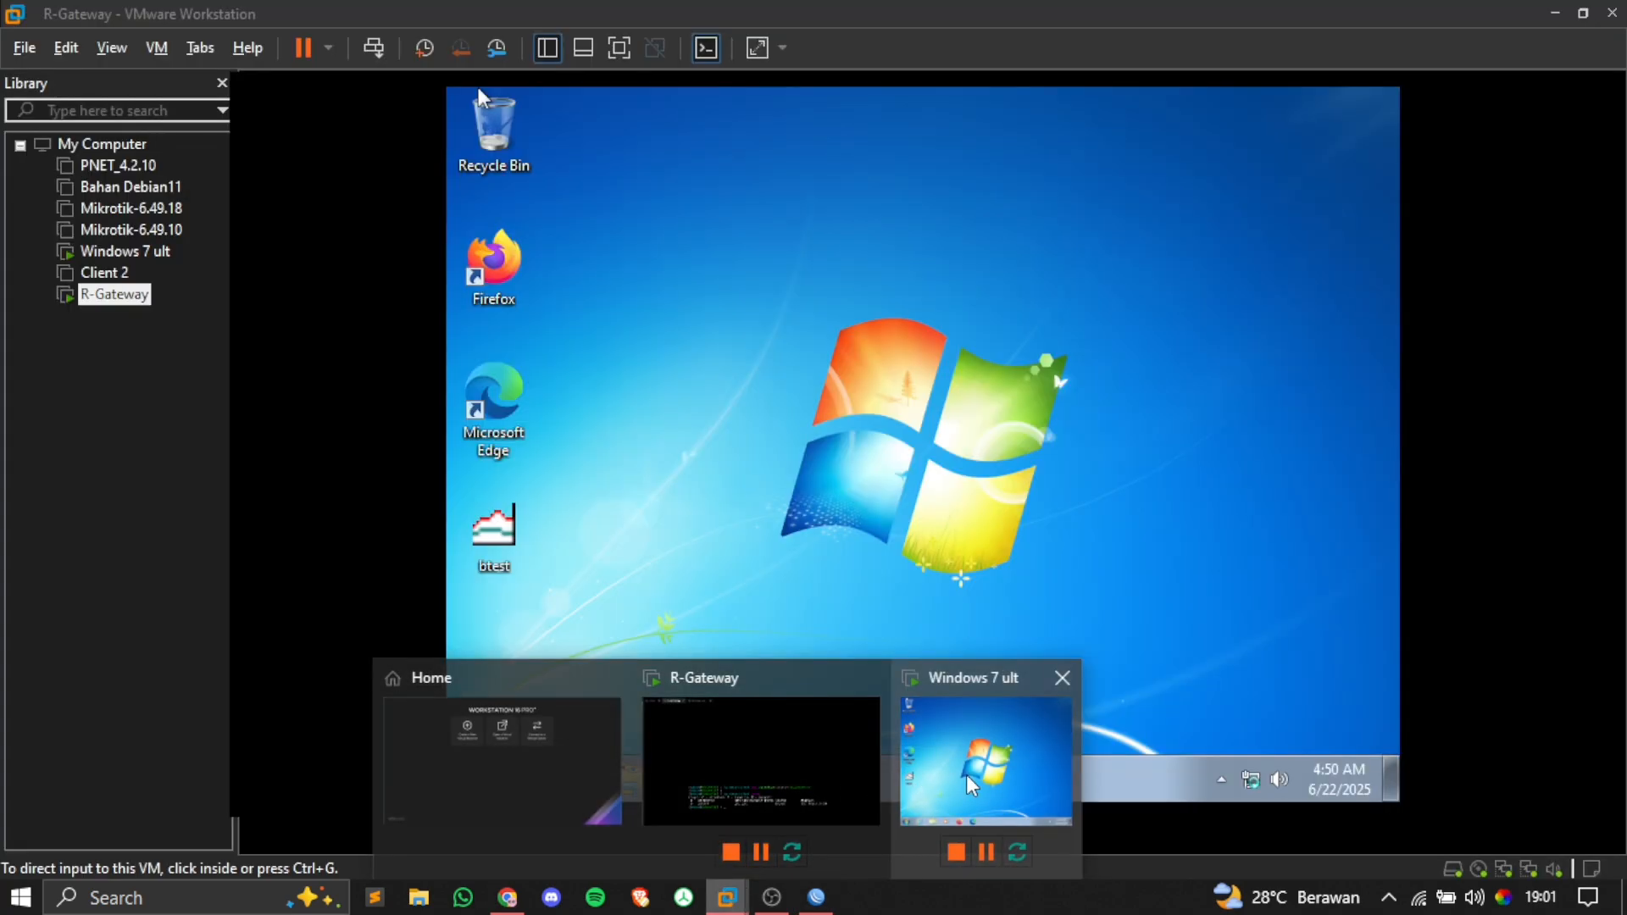
{"action": "left_click", "coordinate": [966, 774]}
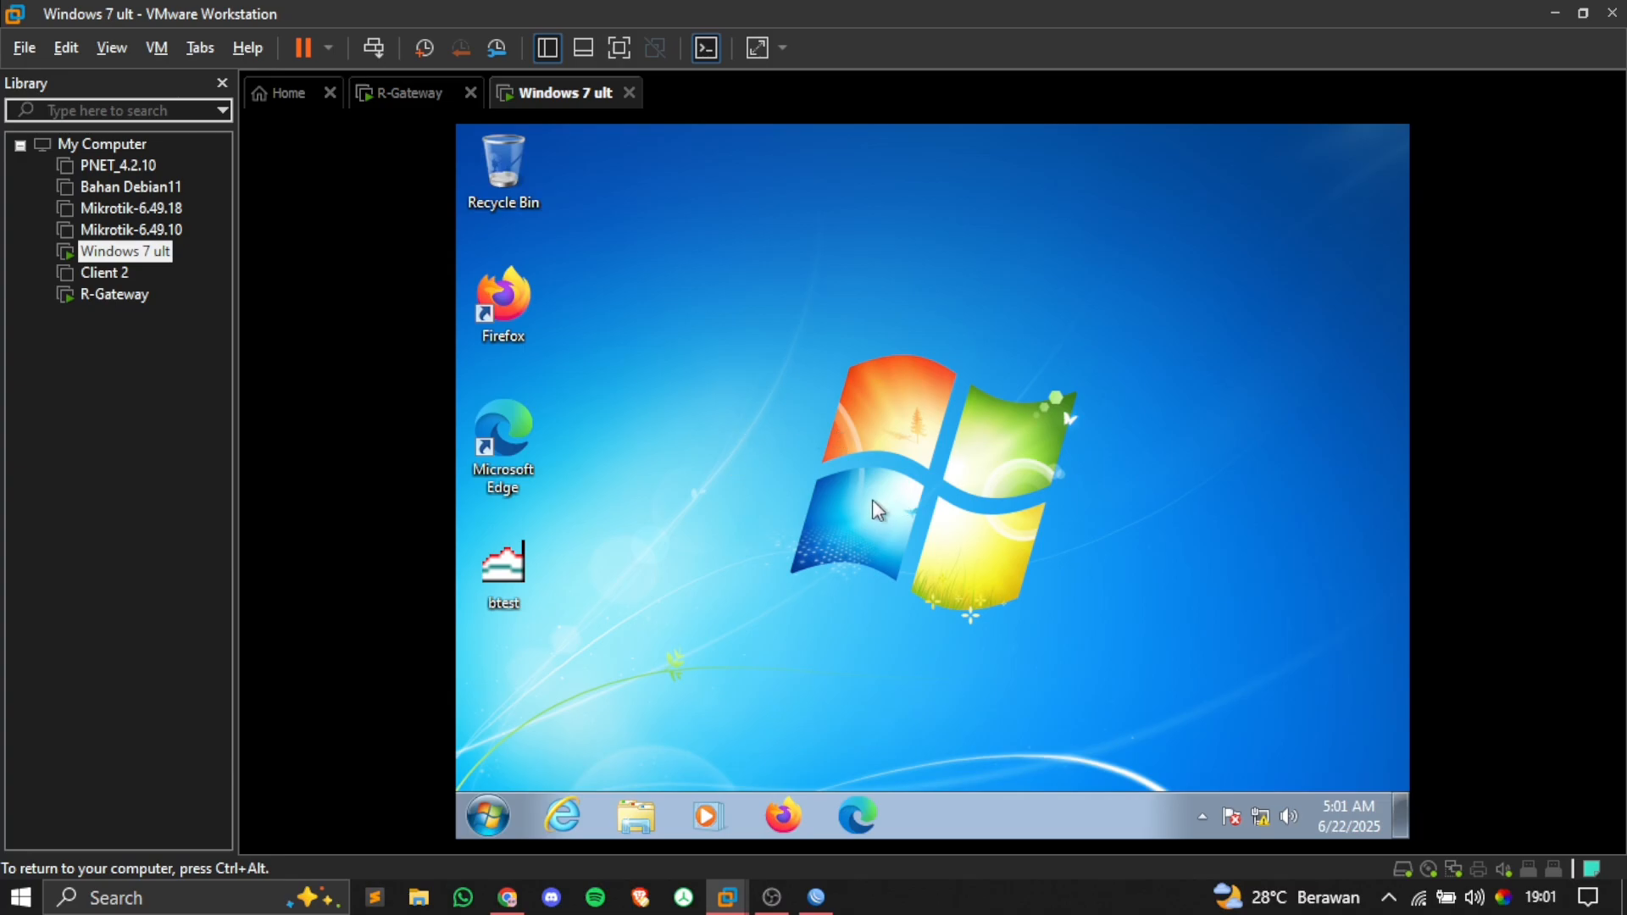
{"action": "left_click", "coordinate": [1262, 816]}
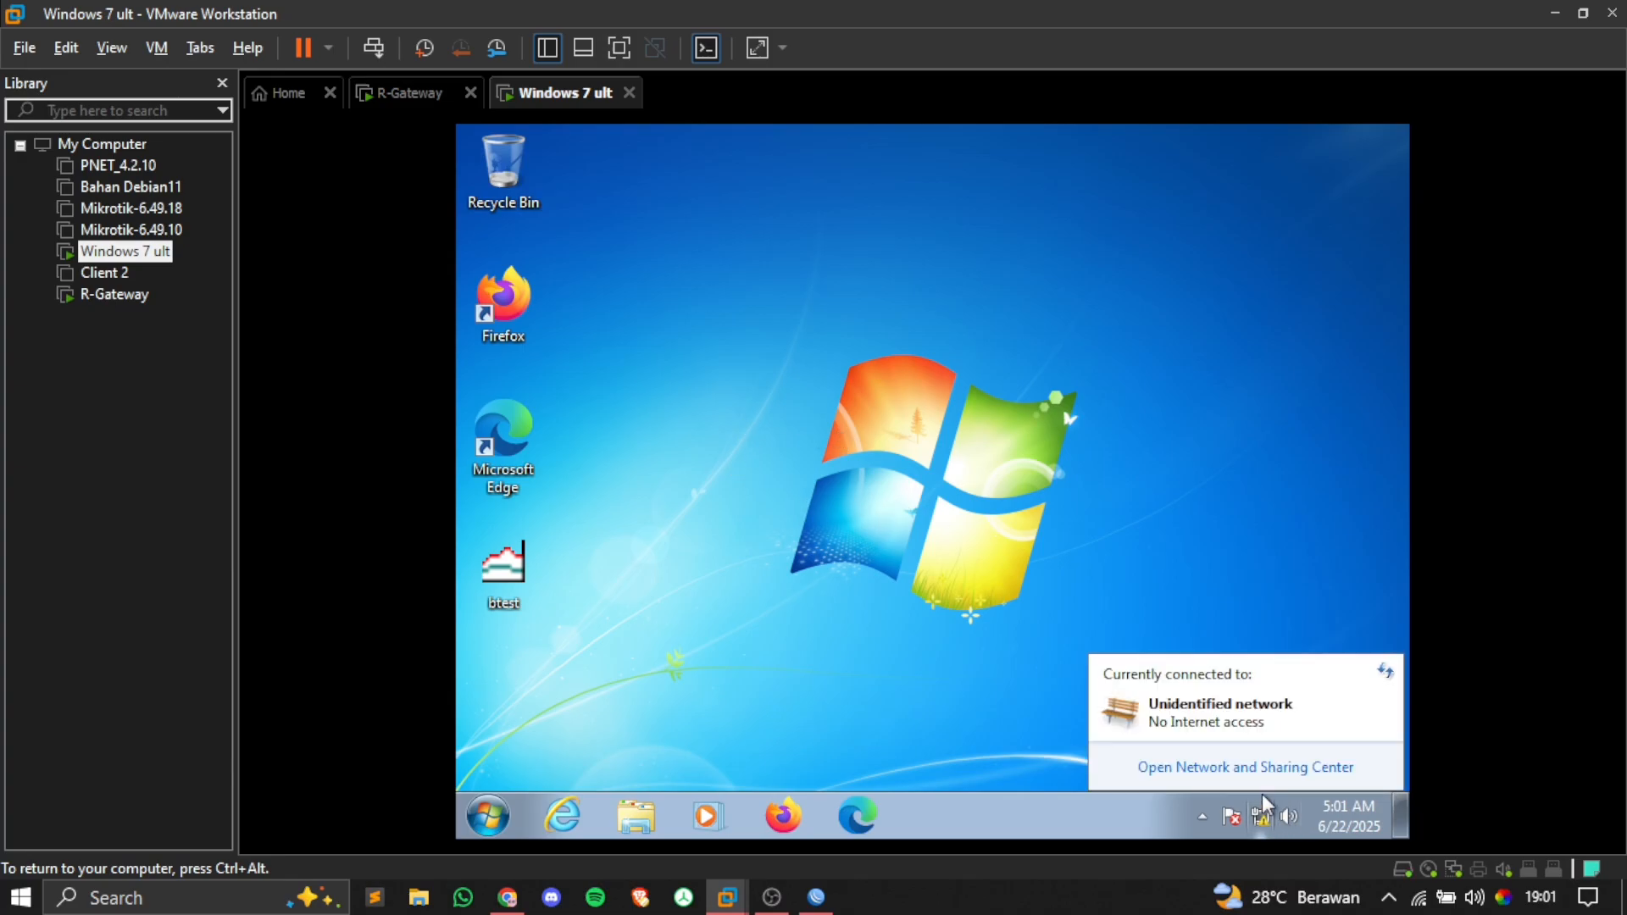
{"action": "left_click", "coordinate": [1220, 766]}
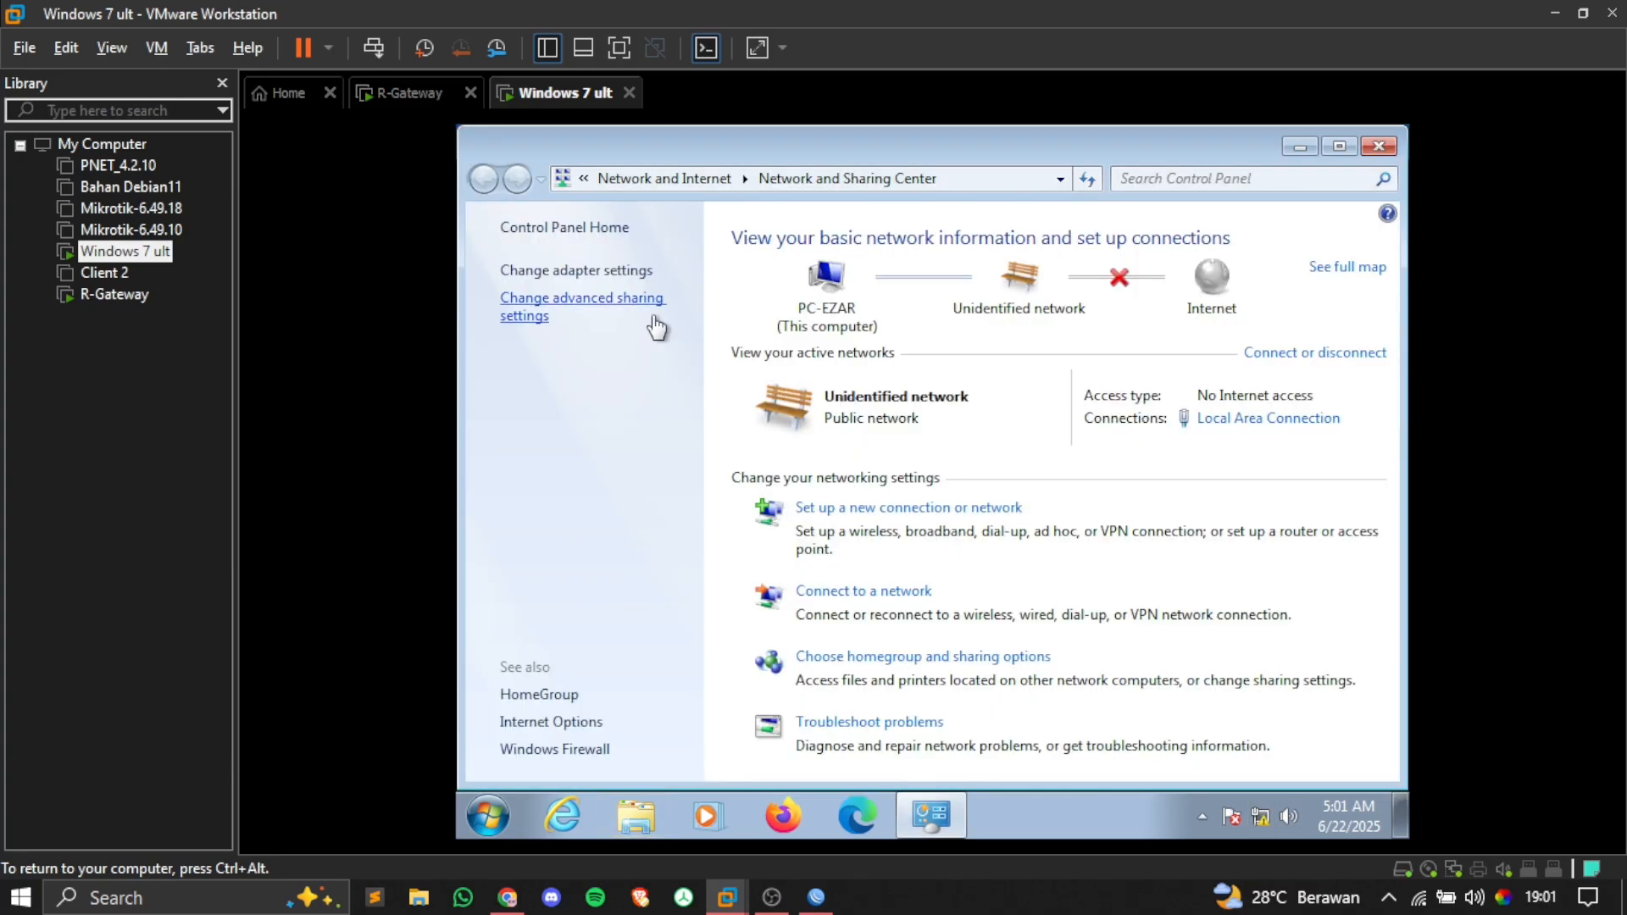
{"action": "left_click", "coordinate": [608, 273]}
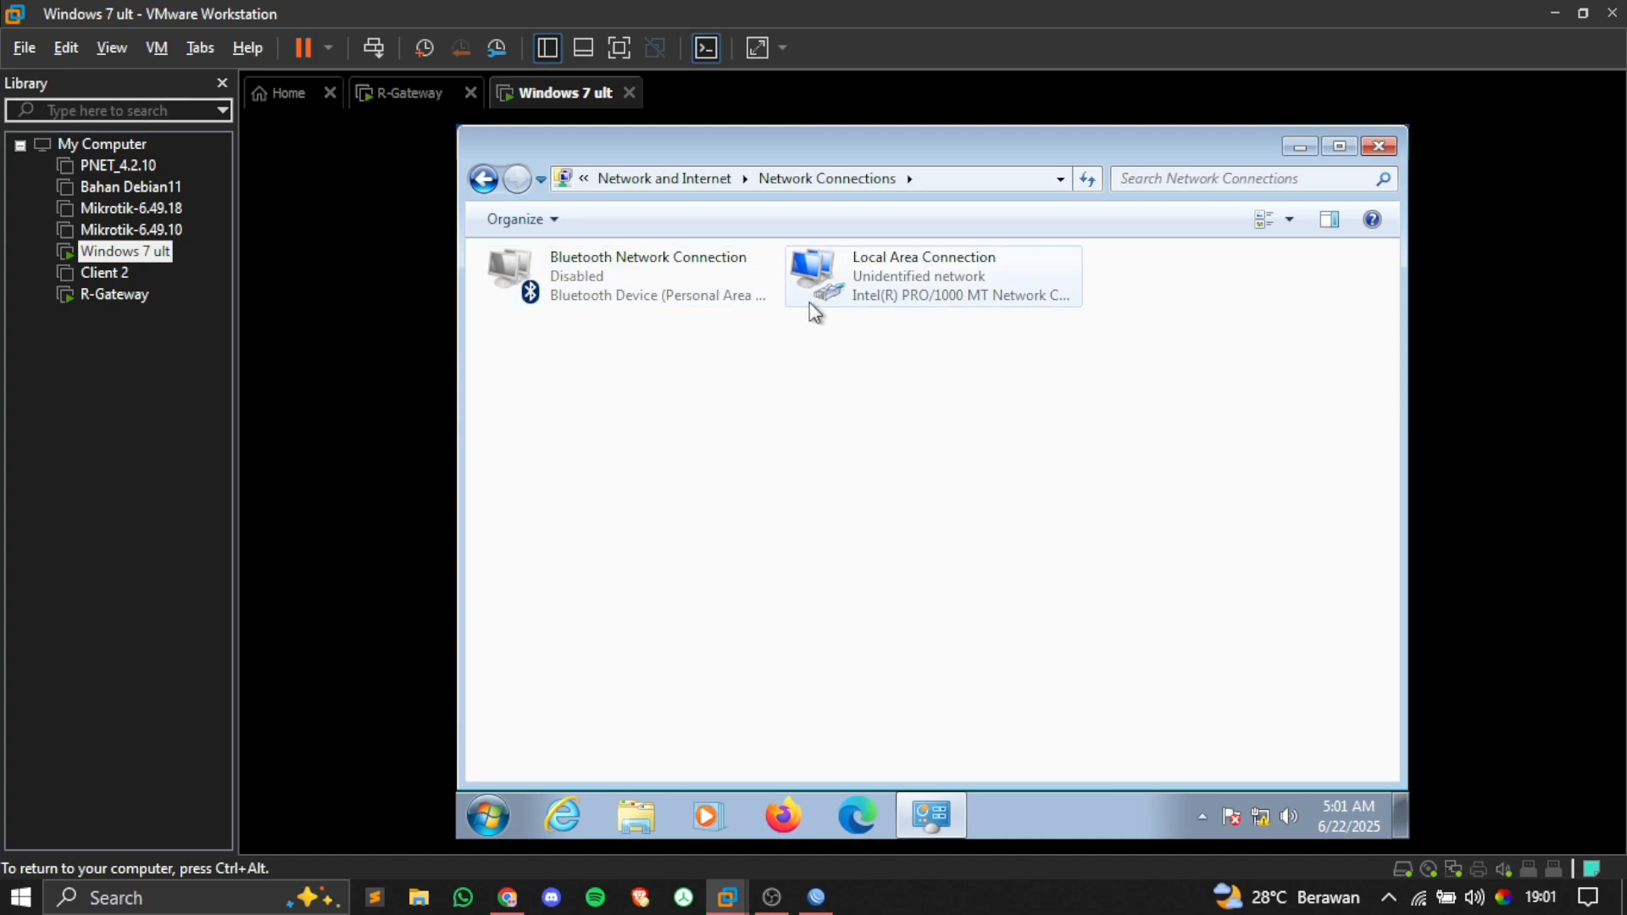
Step: Disable and re-enable Local Area Connection, set the network to Public, and close the window
{"action": "right_click", "coordinate": [871, 294]}
{"action": "left_click", "coordinate": [897, 311]}
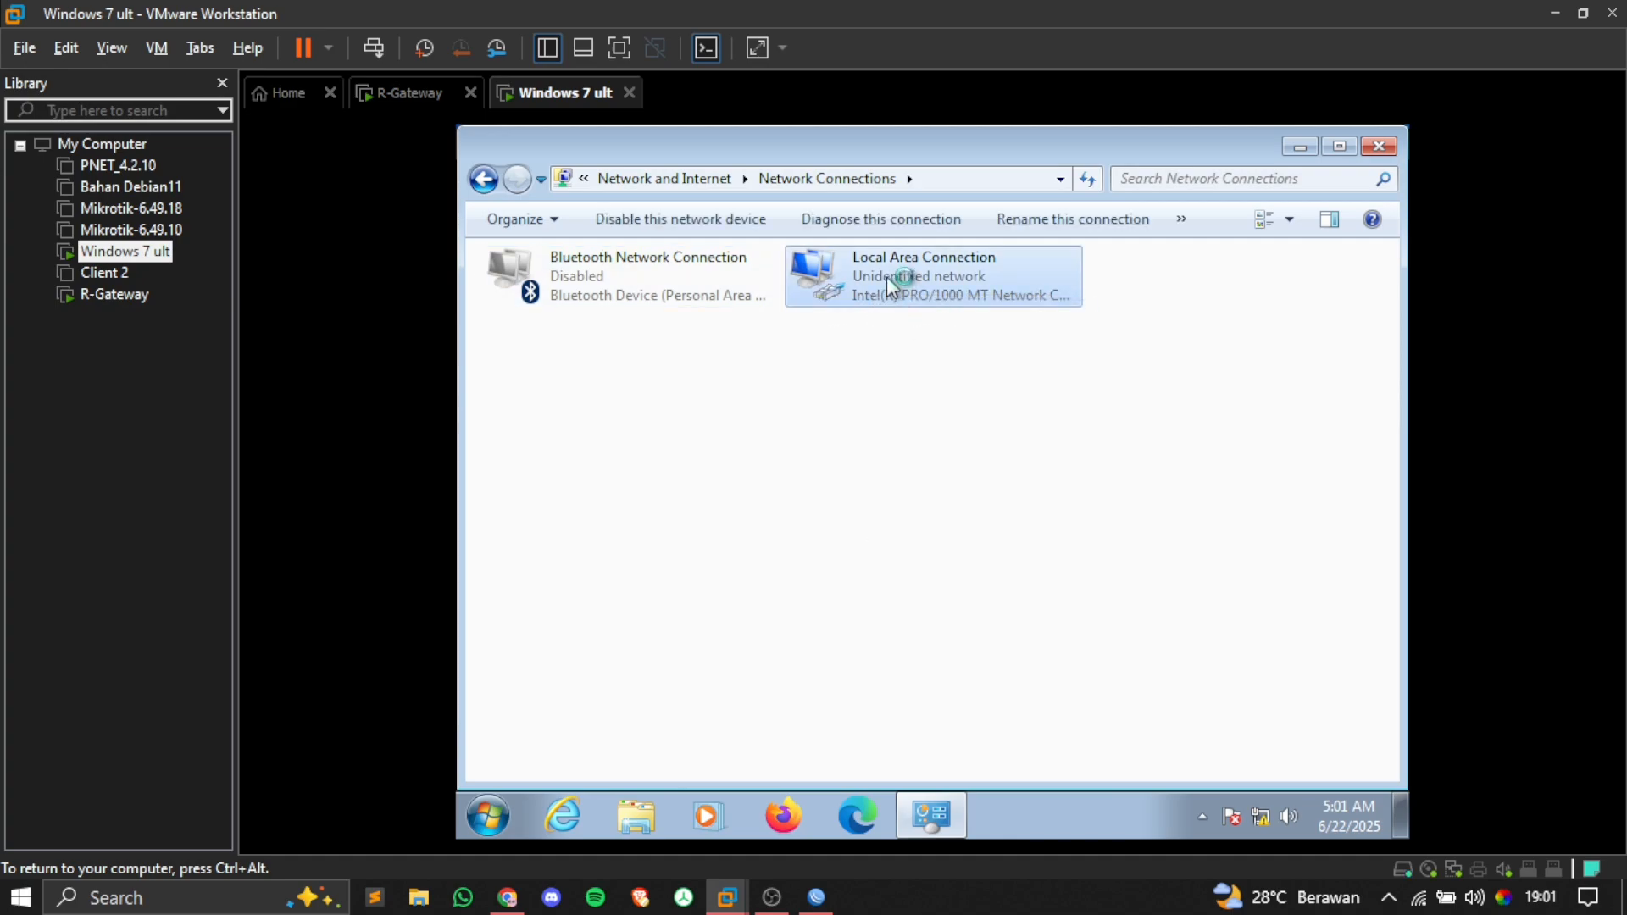
{"action": "right_click", "coordinate": [887, 277]}
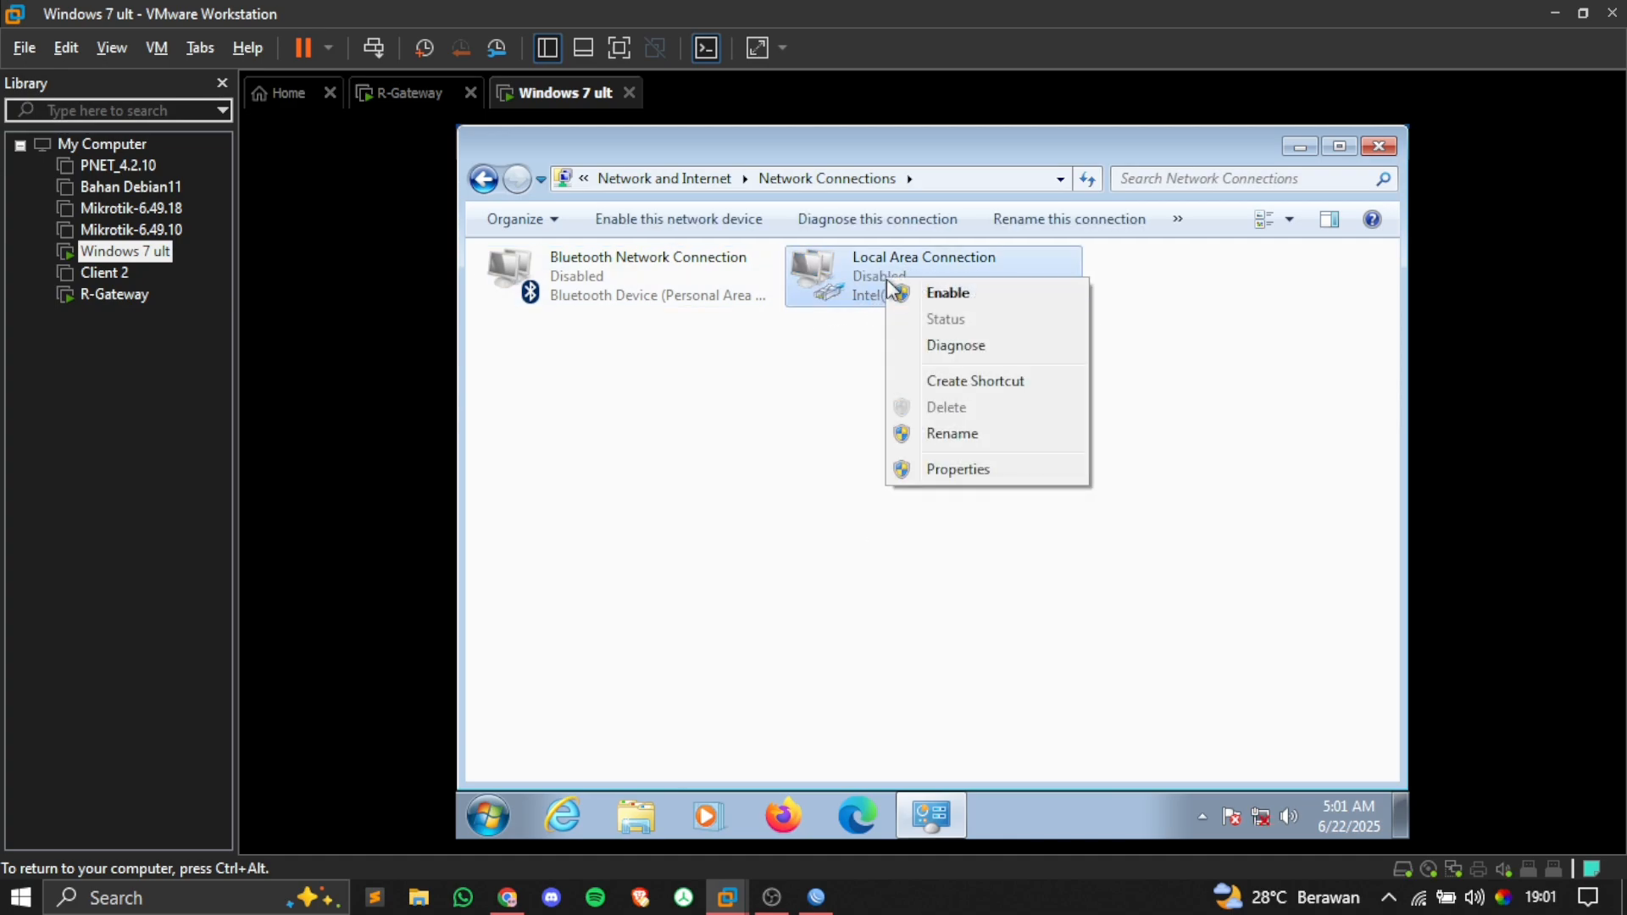
{"action": "left_click", "coordinate": [903, 293]}
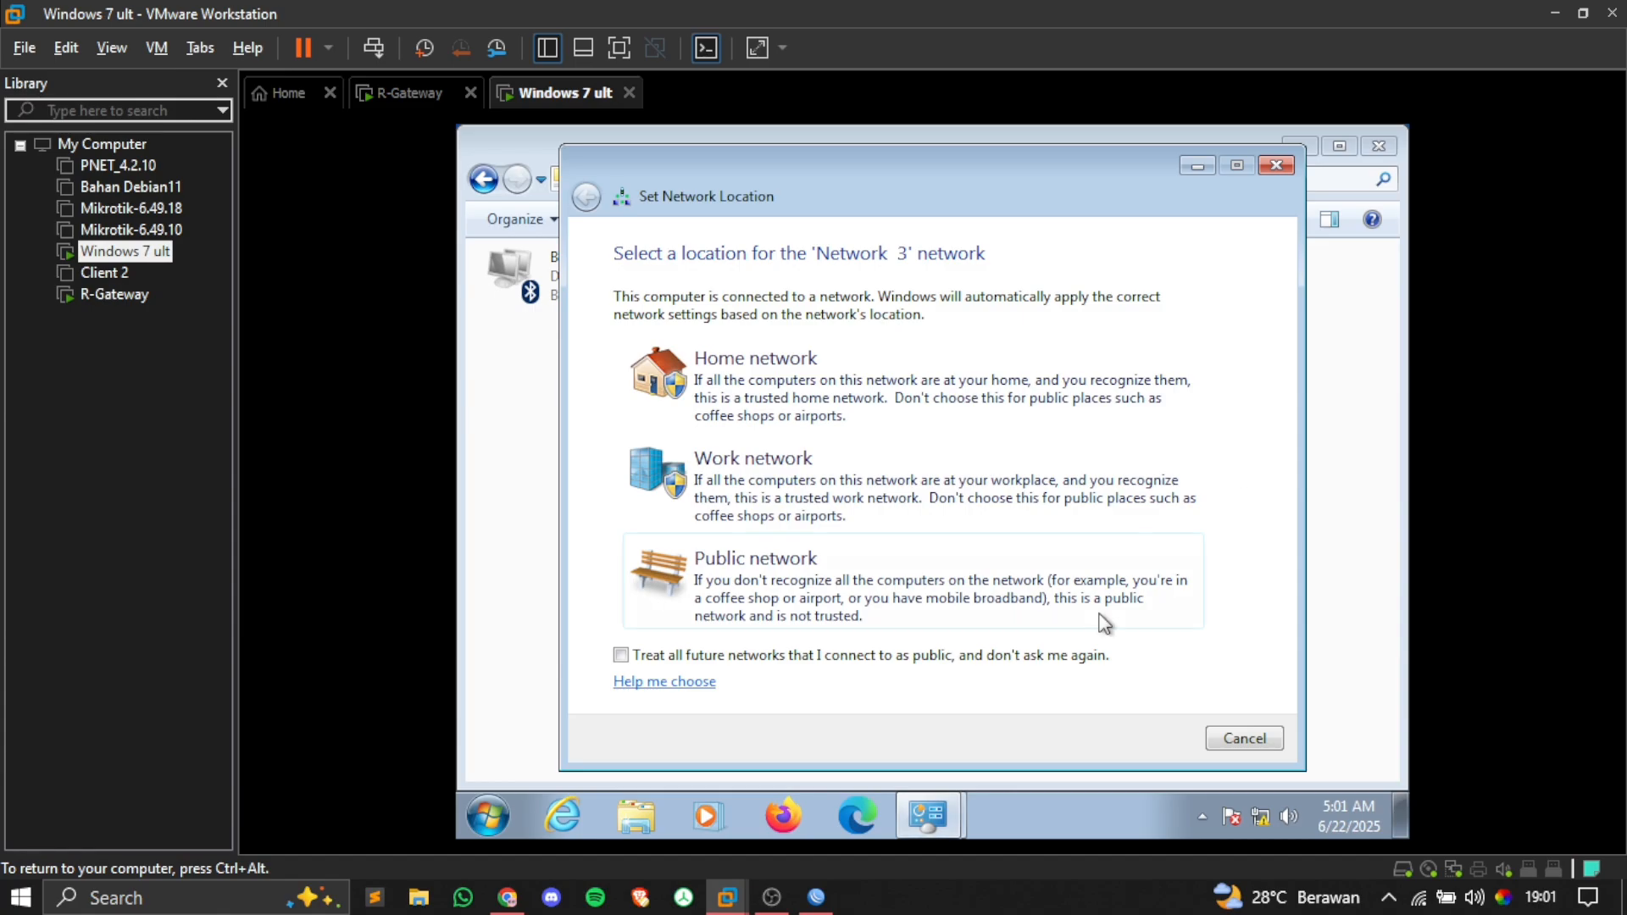
{"action": "left_click", "coordinate": [1029, 588]}
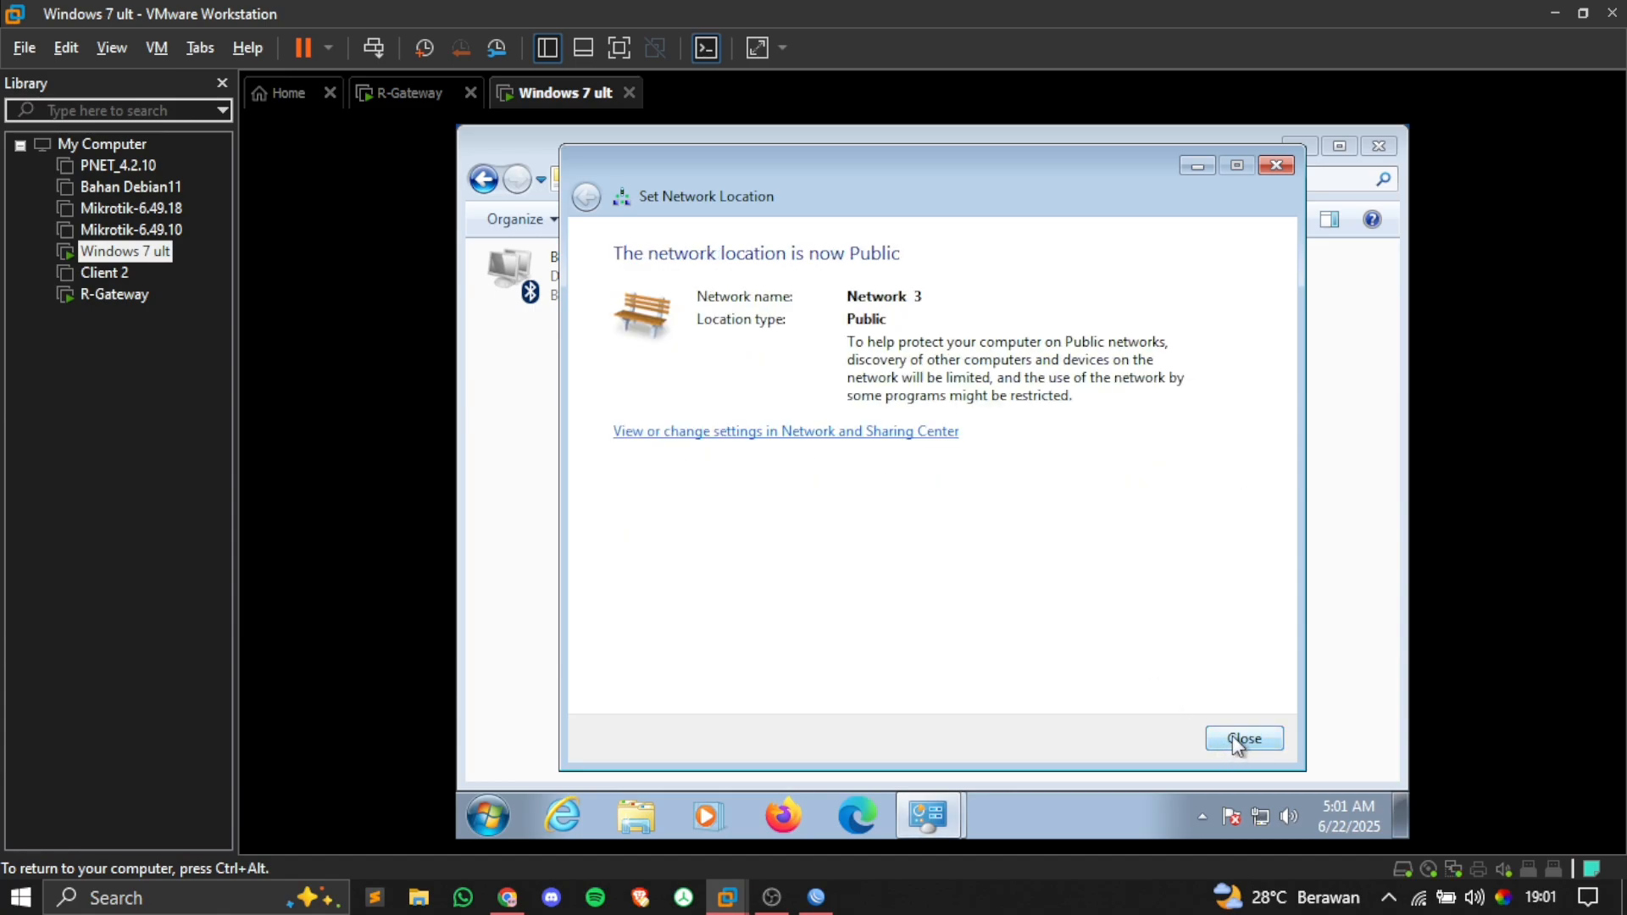
{"action": "left_click", "coordinate": [1236, 739]}
{"action": "left_click", "coordinate": [1379, 149]}
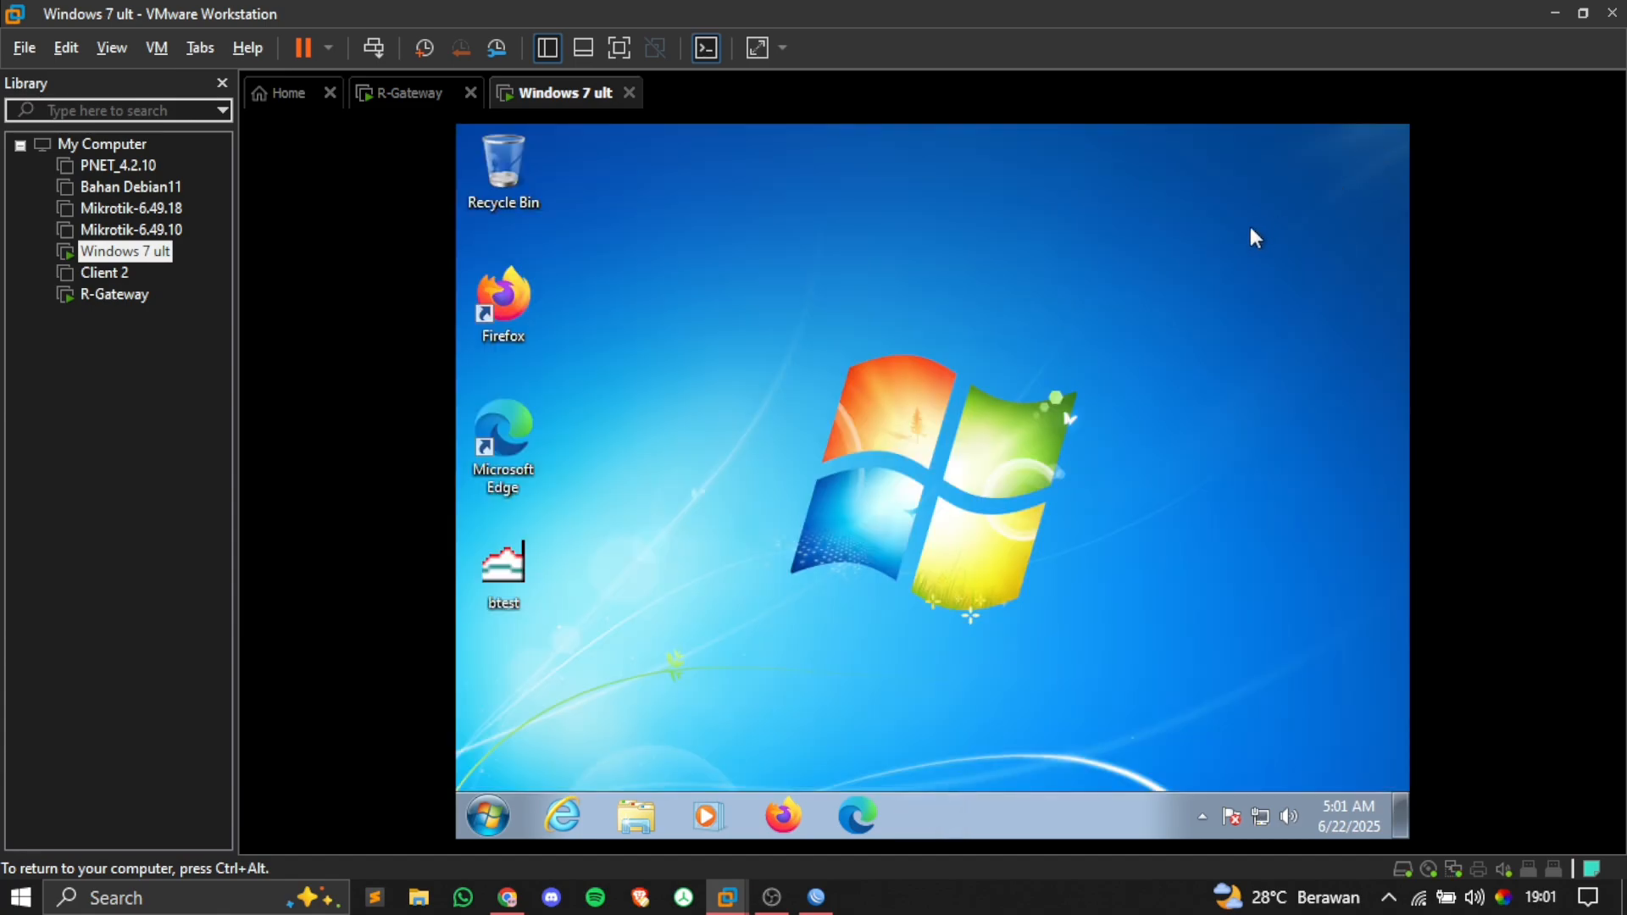
{"action": "key", "text": "super"}
{"action": "type", "text": "cmd"}
{"action": "key", "text": "Return"}
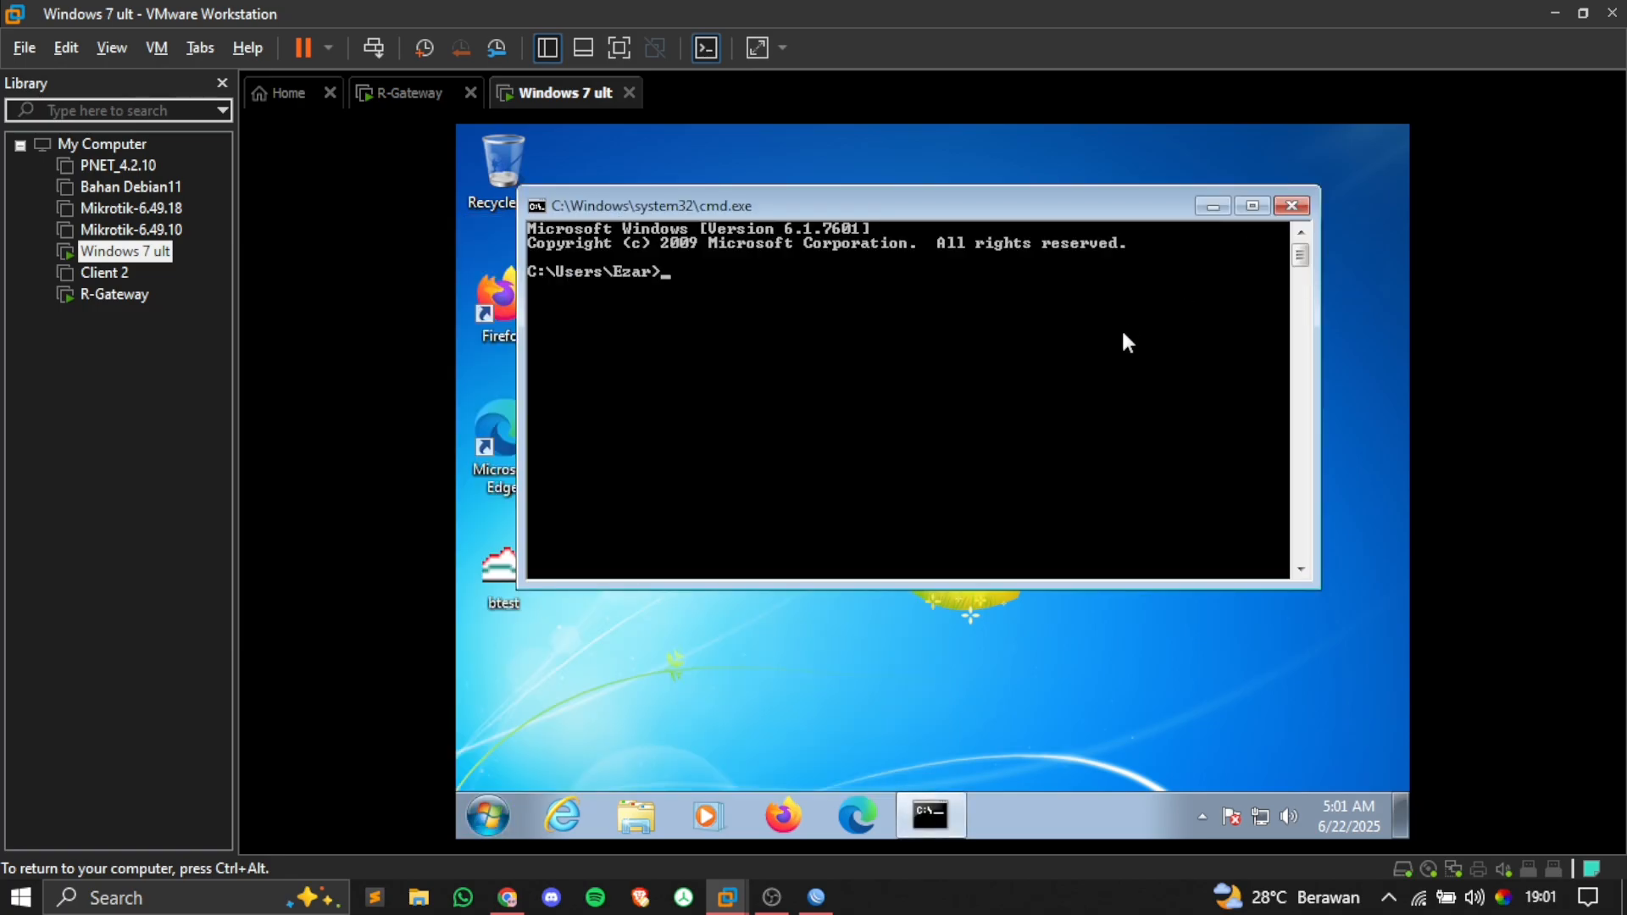
{"action": "type", "text": "ipconfig"}
{"action": "key", "text": "Return"}
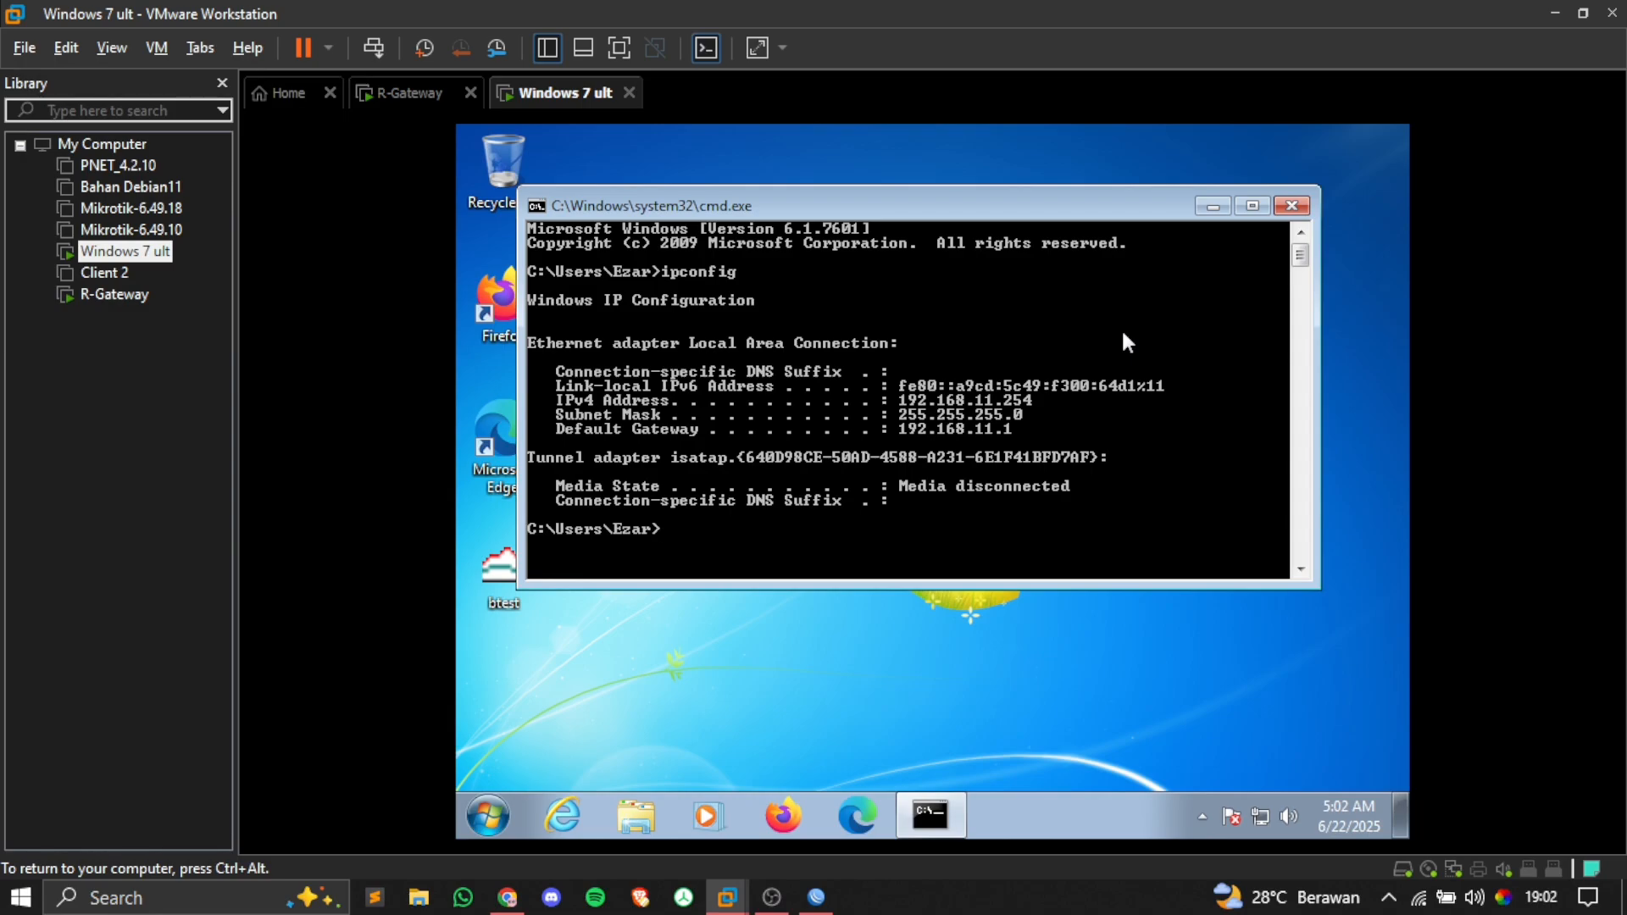
{"action": "type", "text": "ping google.com"}
{"action": "key", "text": "Return"}
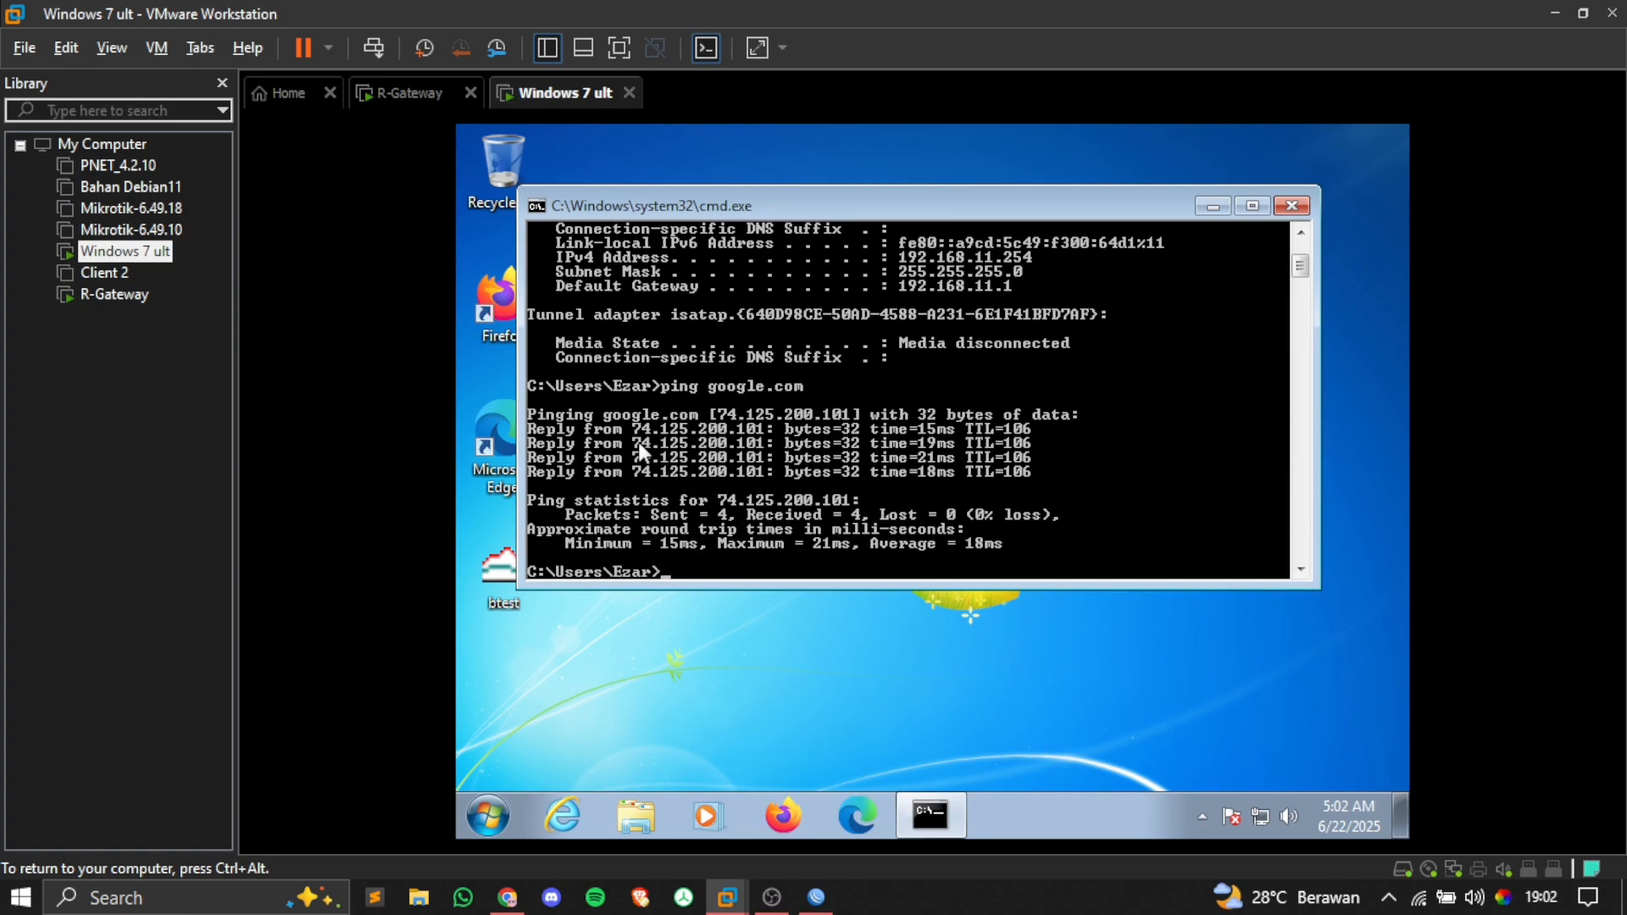
{"action": "left_click", "coordinate": [1301, 209]}
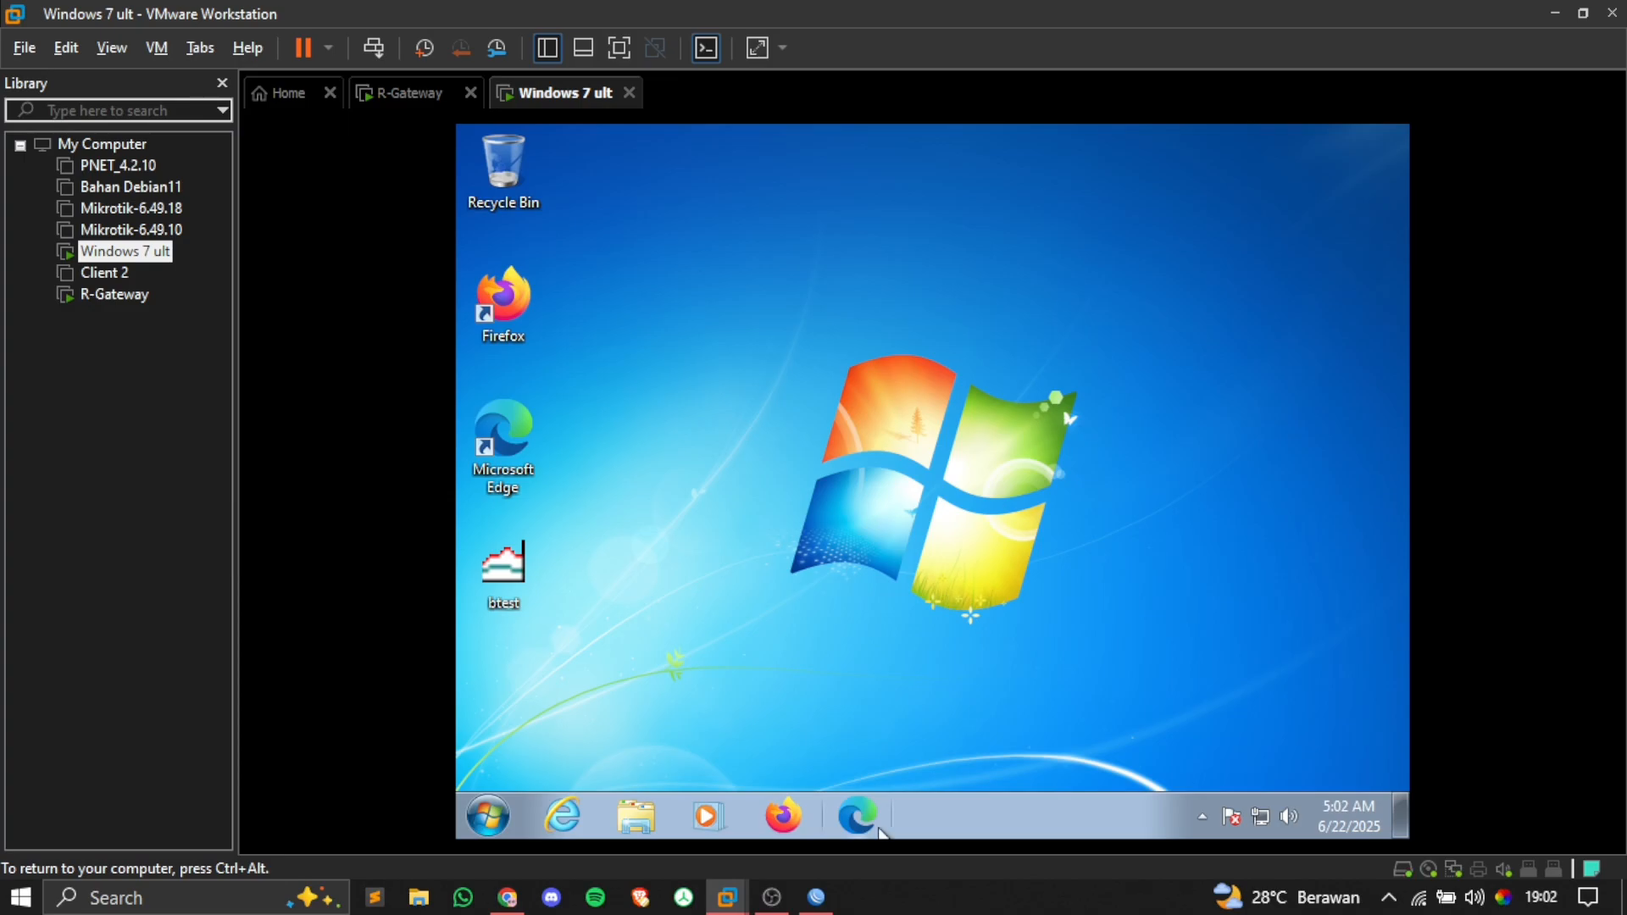
Step: Return from the Windows 7 client VM to the R-Gateway WinBox session
{"action": "left_click", "coordinate": [814, 900]}
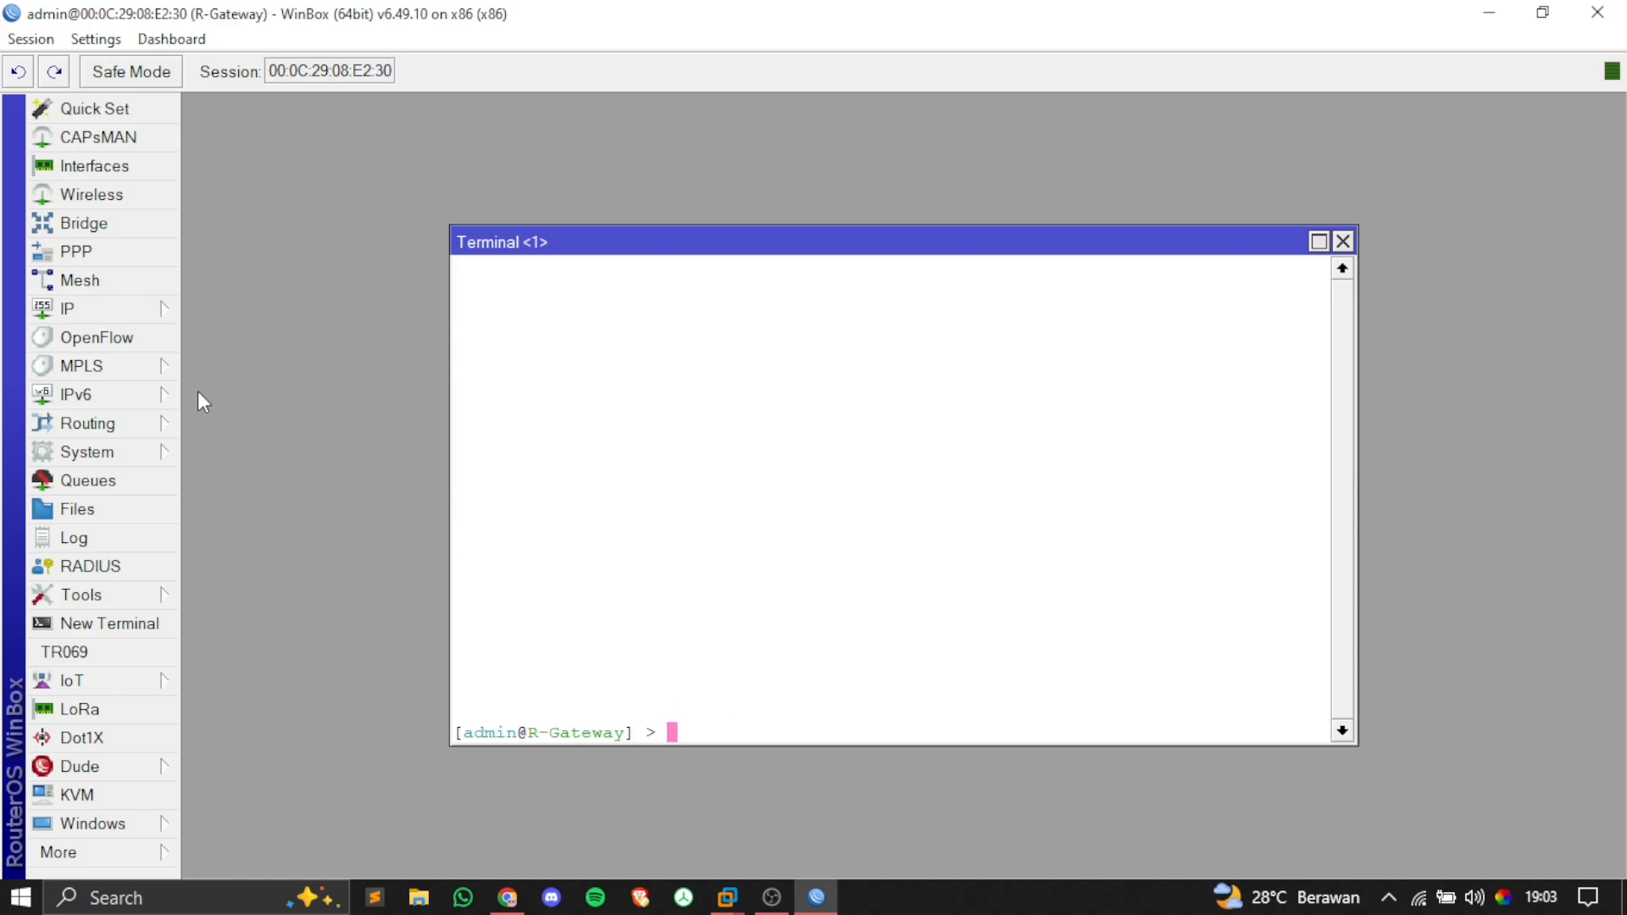
Step: Enable Use Peer NTP on the ether1 DHCP client and confirm the setting stuck
{"action": "left_click", "coordinate": [119, 311]}
{"action": "left_click", "coordinate": [229, 266]}
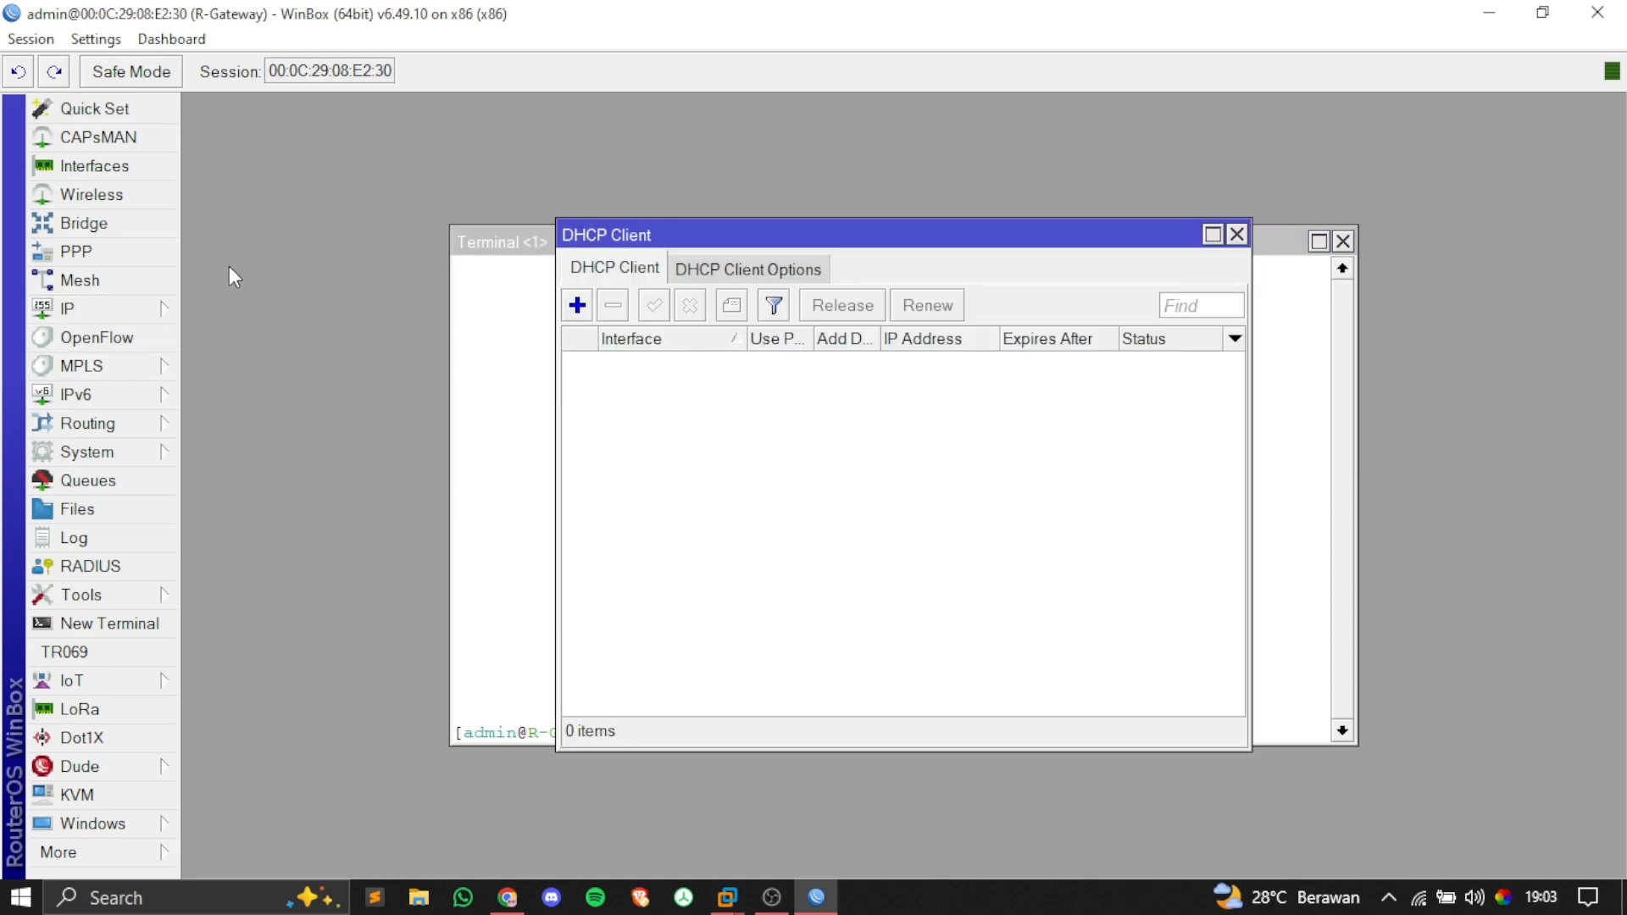
{"action": "left_click", "coordinate": [699, 363]}
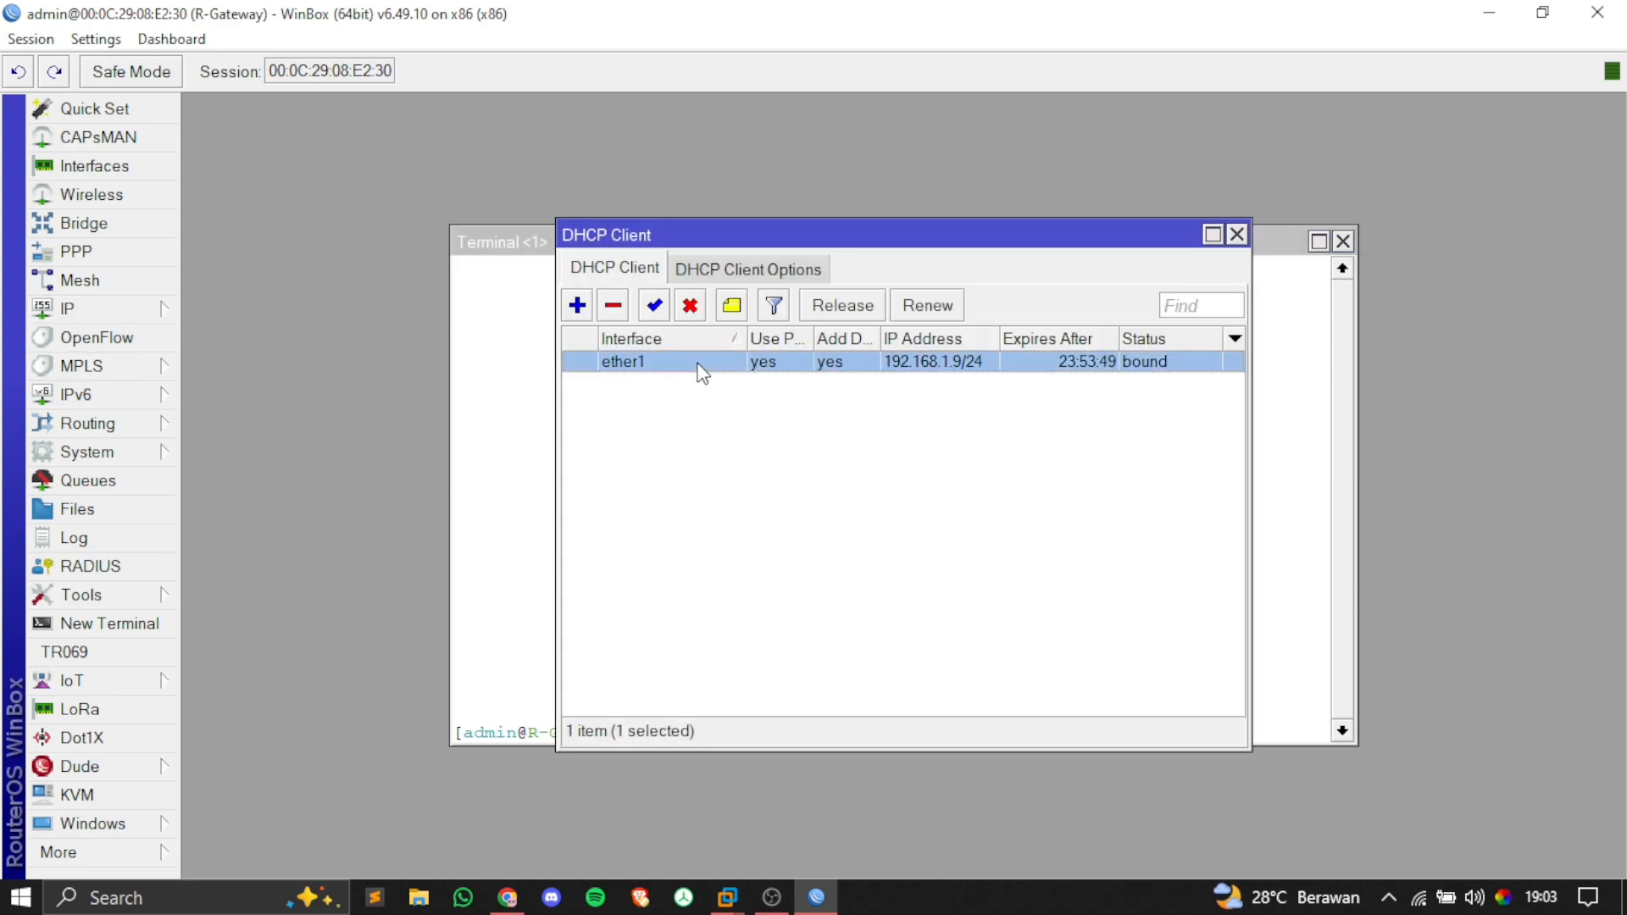
{"action": "double_click", "coordinate": [698, 362]}
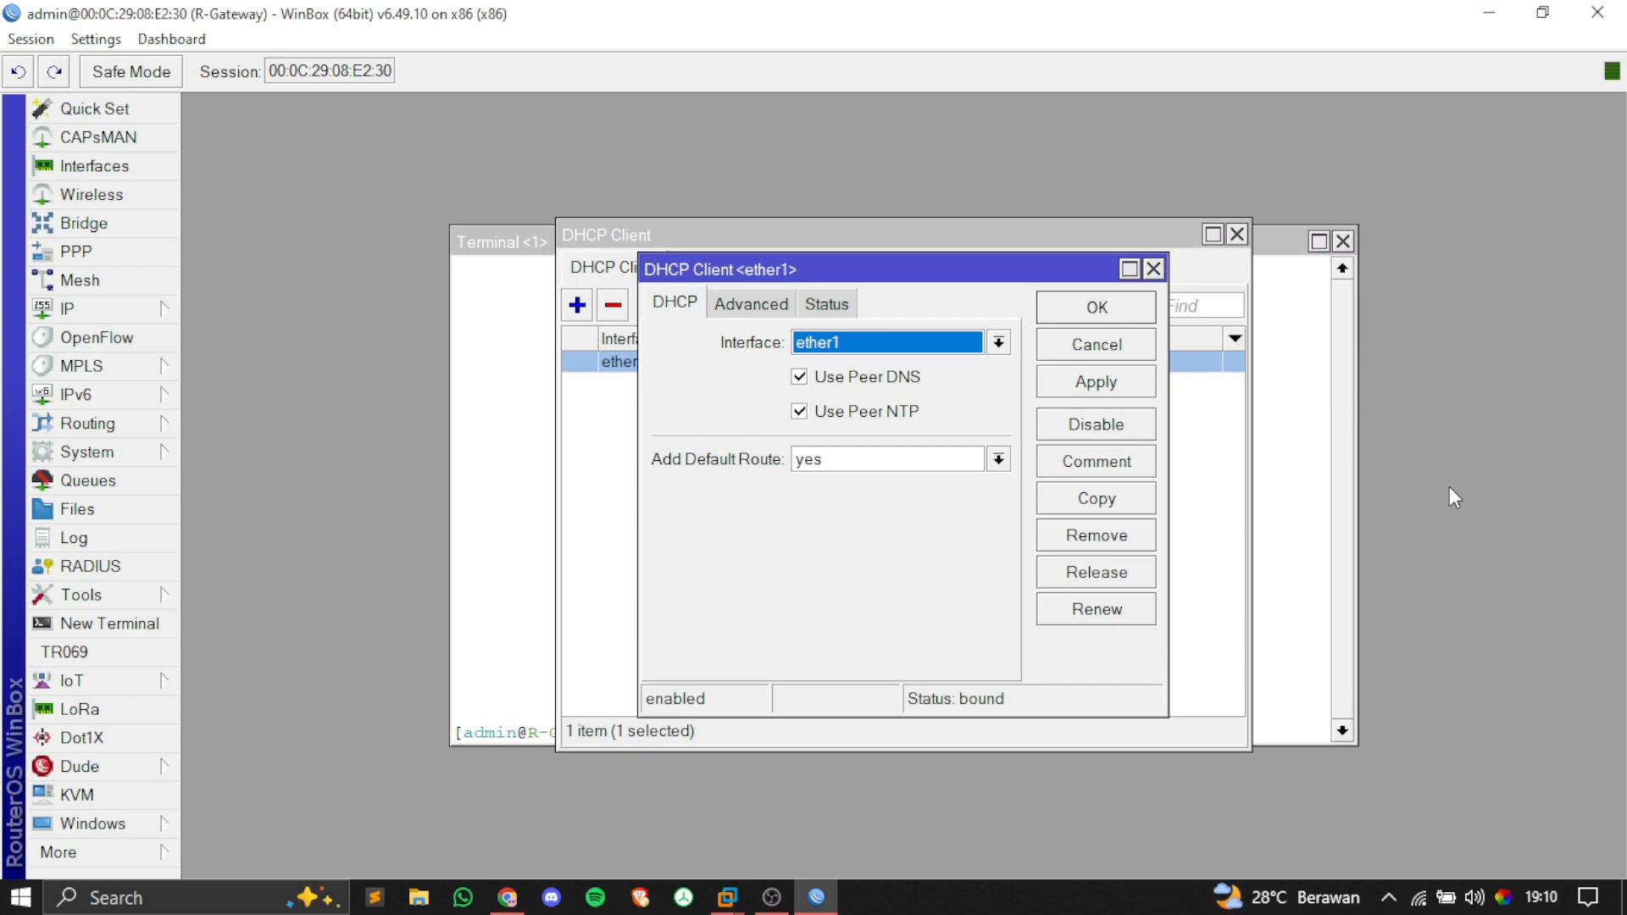
{"action": "left_click", "coordinate": [798, 413]}
{"action": "key", "text": "Return"}
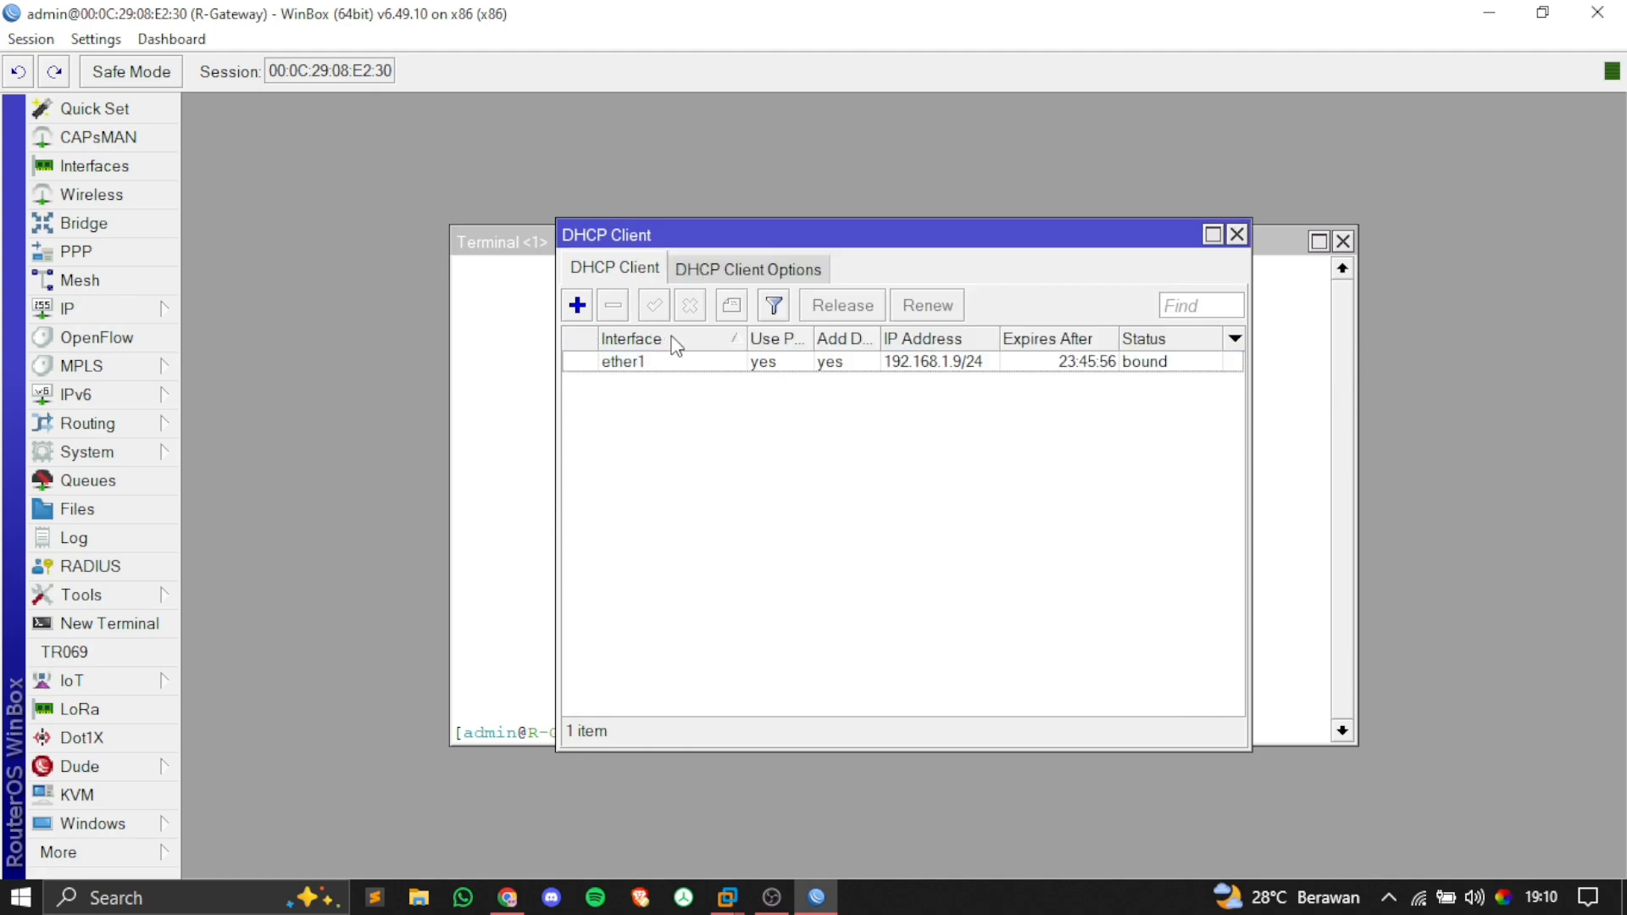
{"action": "double_click", "coordinate": [710, 362]}
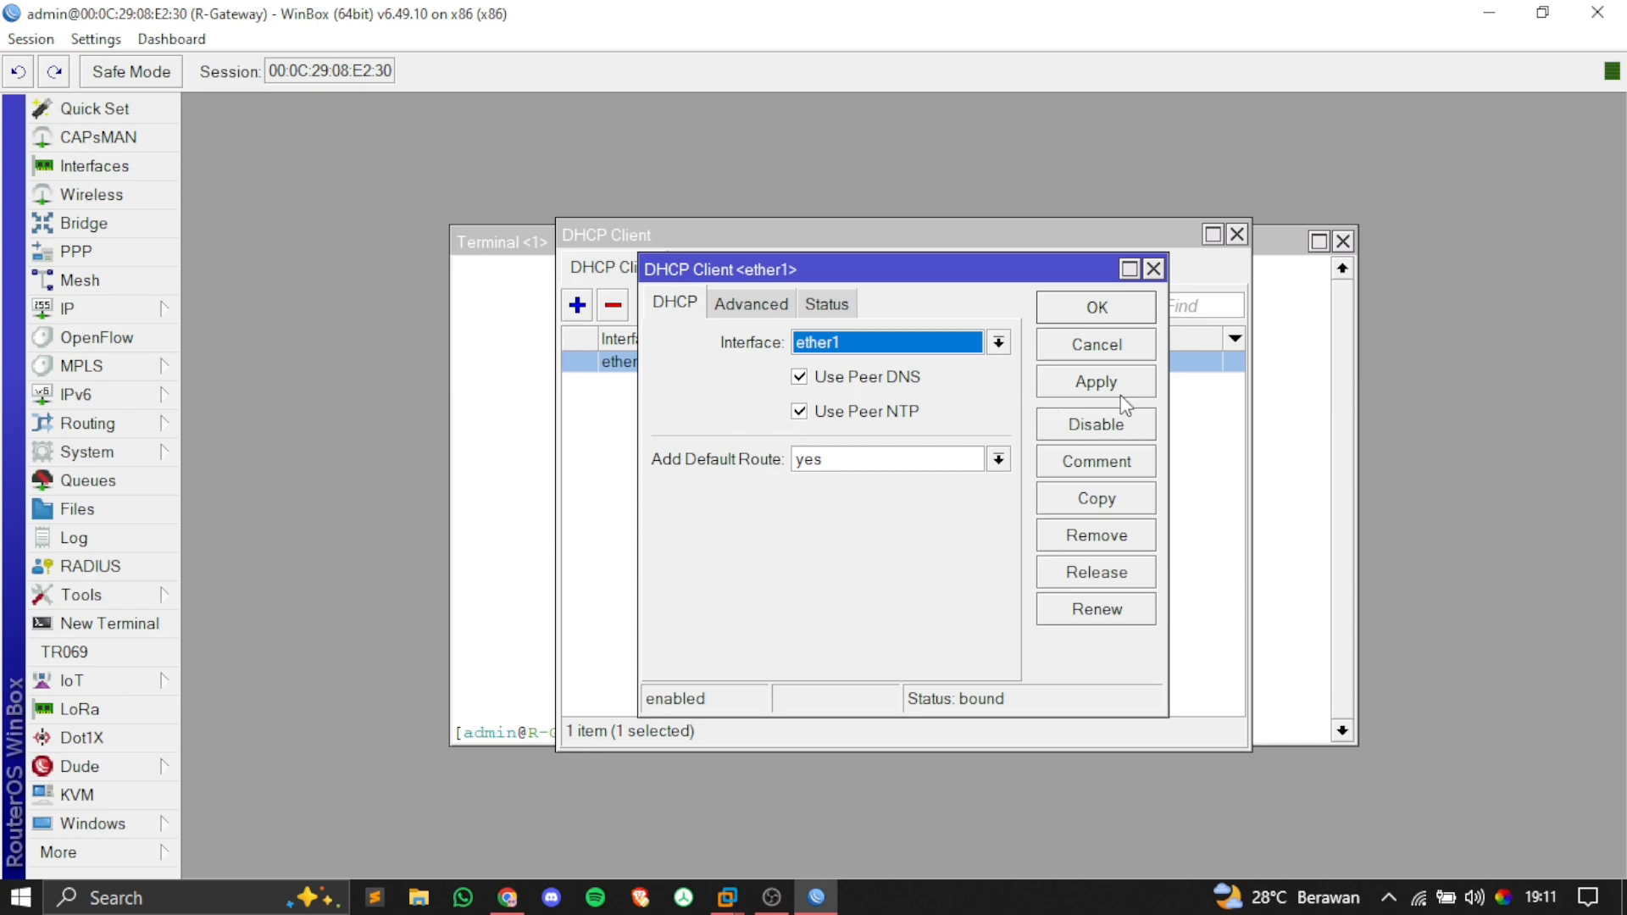
{"action": "left_click", "coordinate": [1152, 270]}
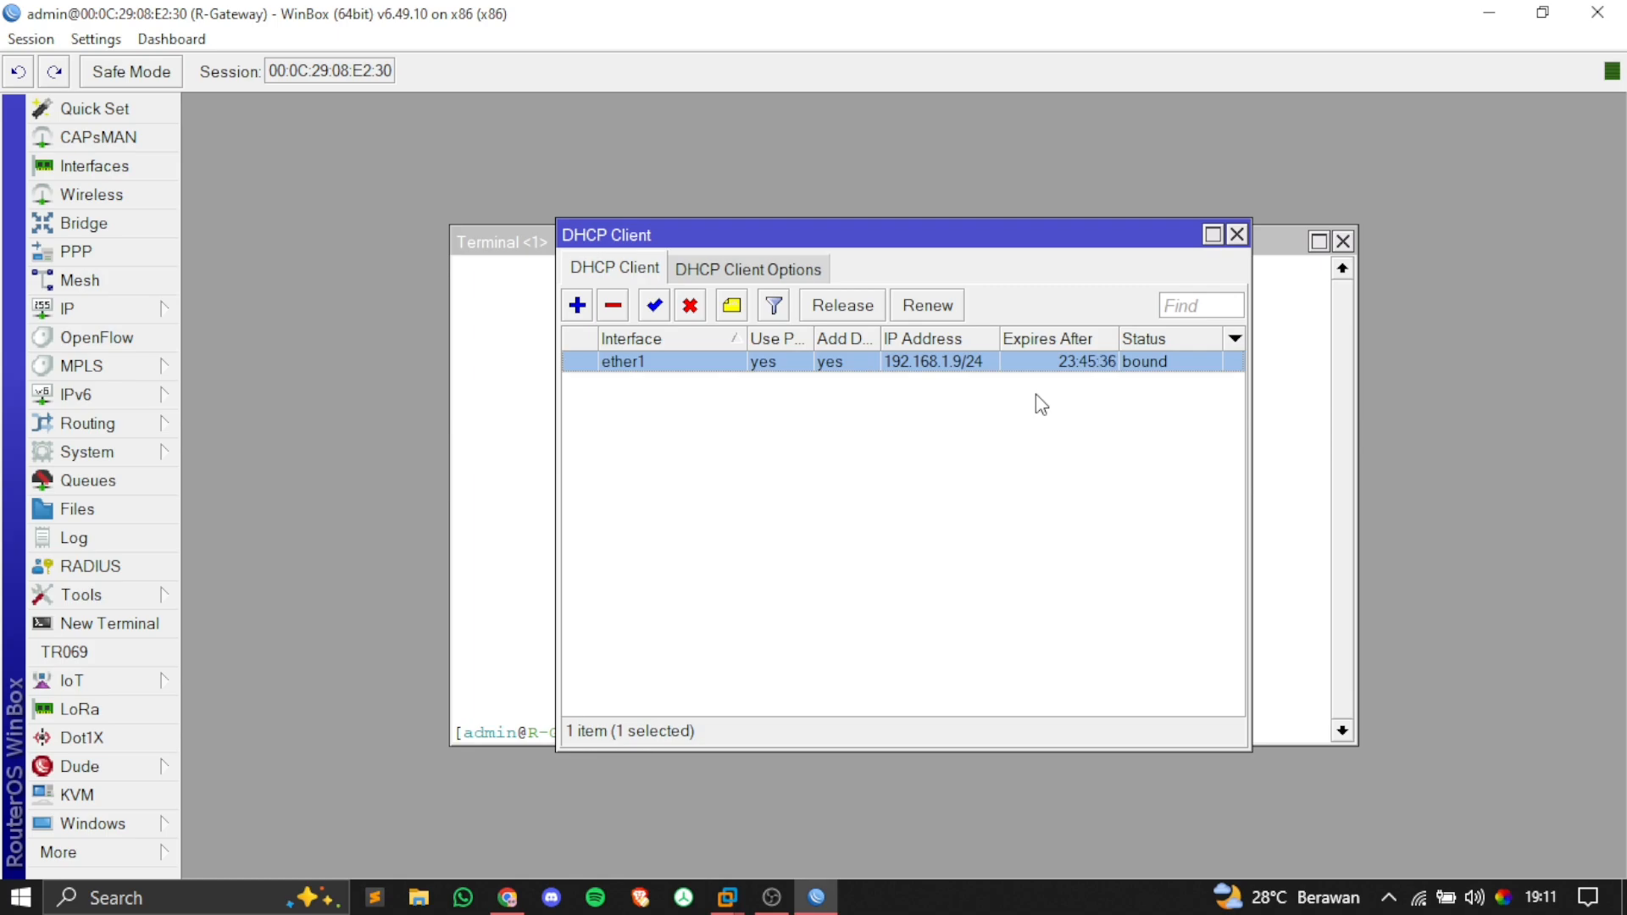
{"action": "left_click", "coordinate": [1237, 235]}
Step: In Chrome, search for 'ntp server indonesia' and open the NTP Pool Indonesia page
{"action": "left_click", "coordinate": [507, 898]}
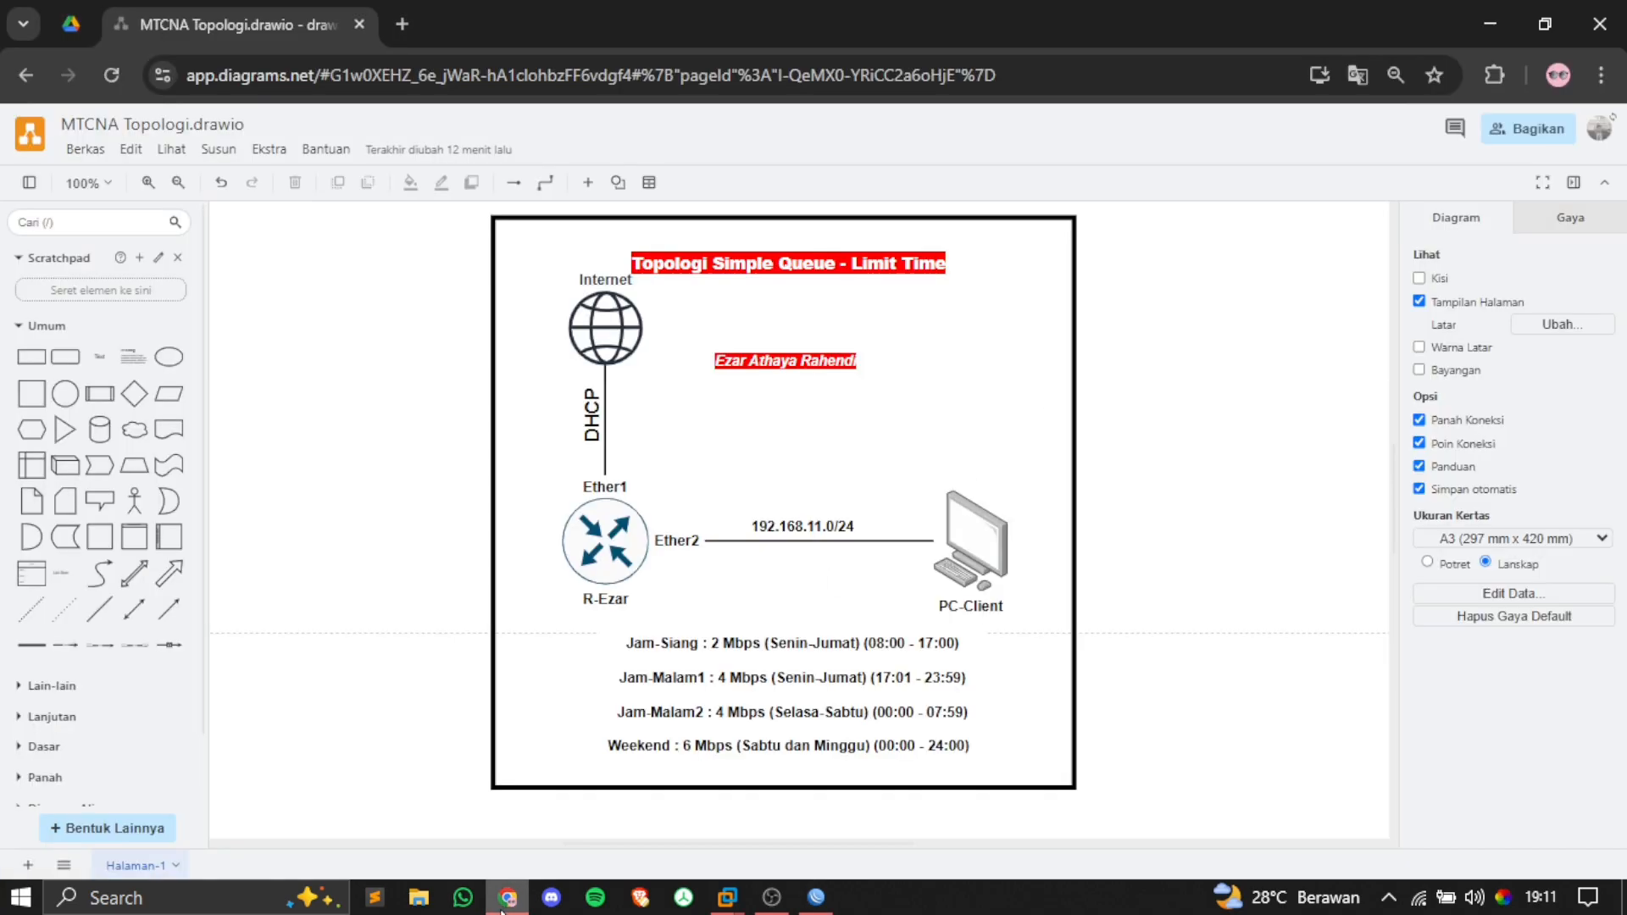
{"action": "left_click", "coordinate": [403, 5]}
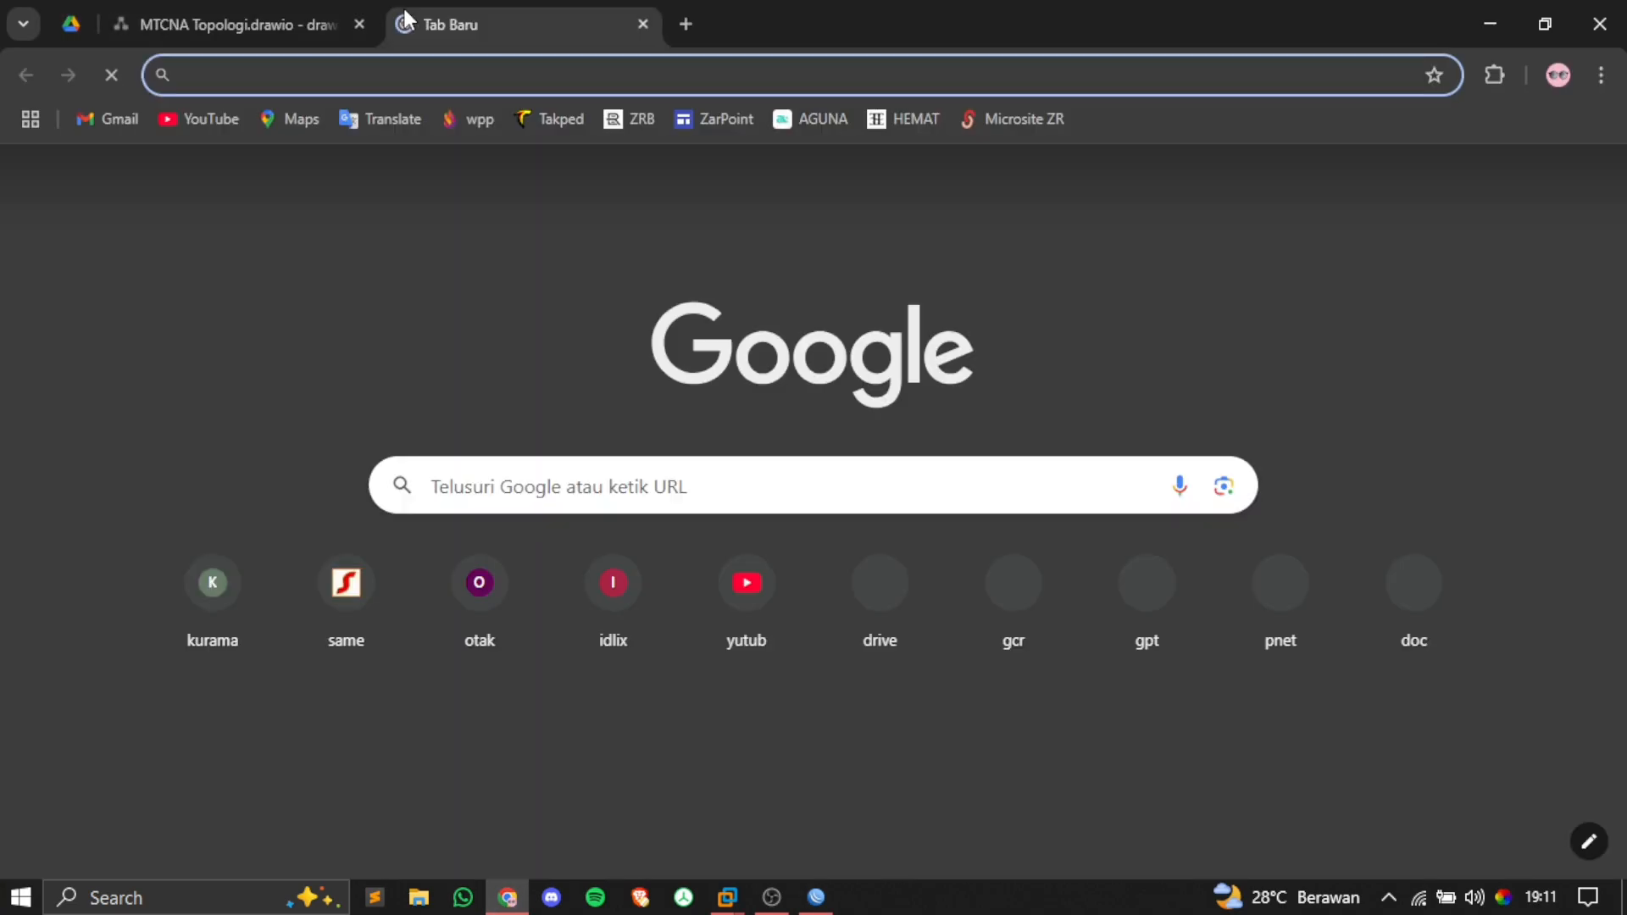
{"action": "type", "text": "ntp"}
{"action": "key", "text": "BackSpace"}
{"action": "type", "text": "s"}
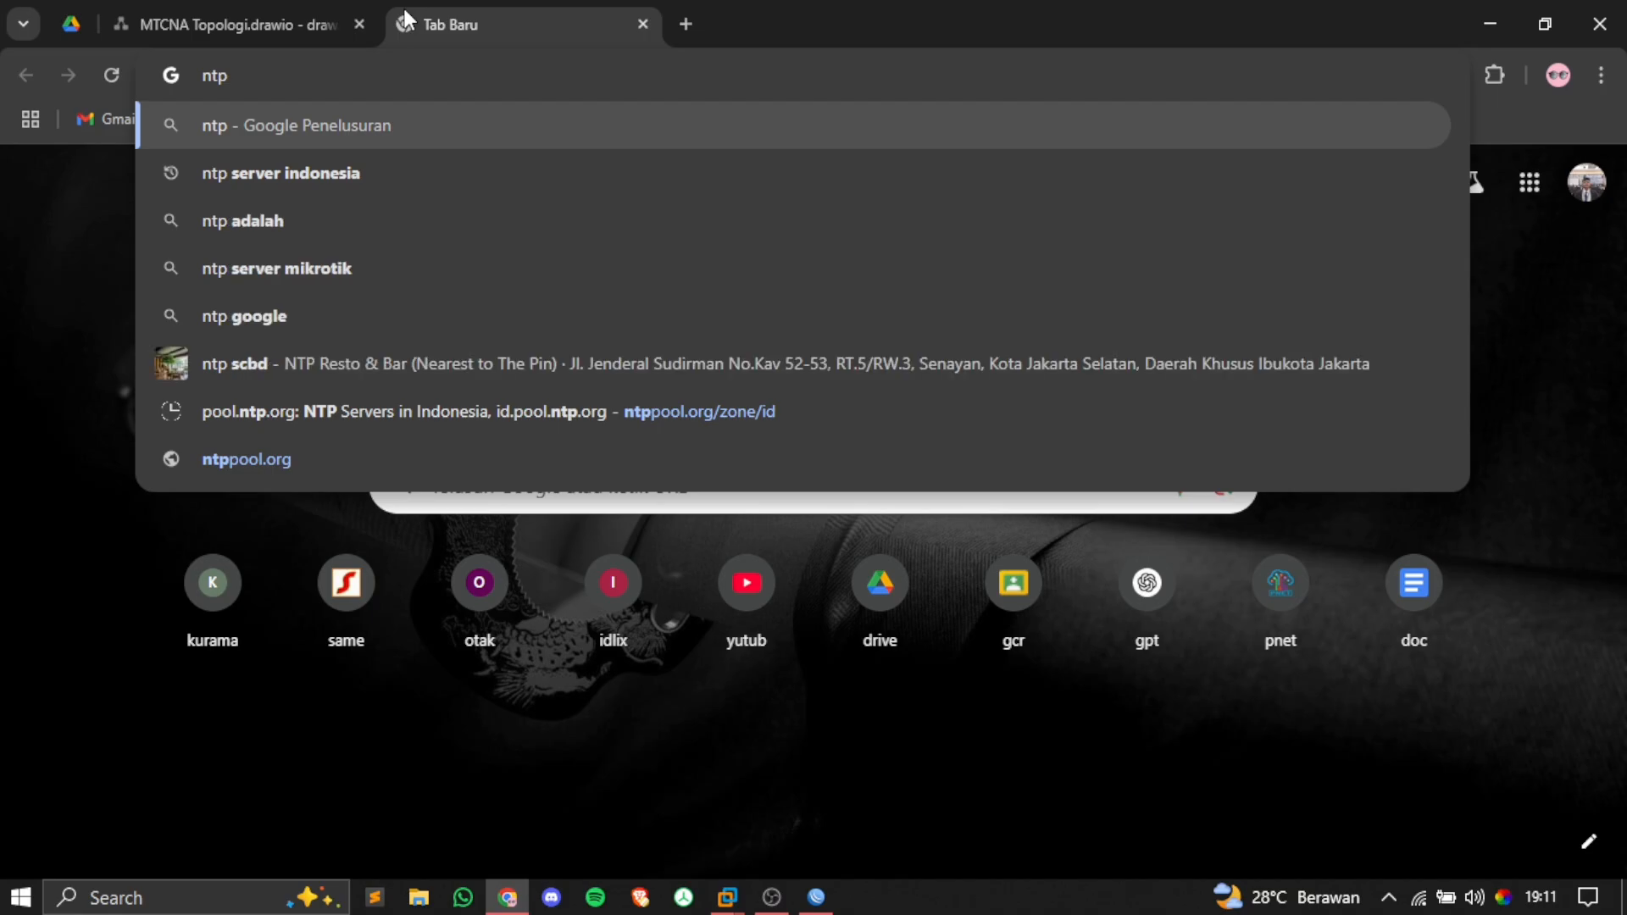
{"action": "key", "text": "BackSpace"}
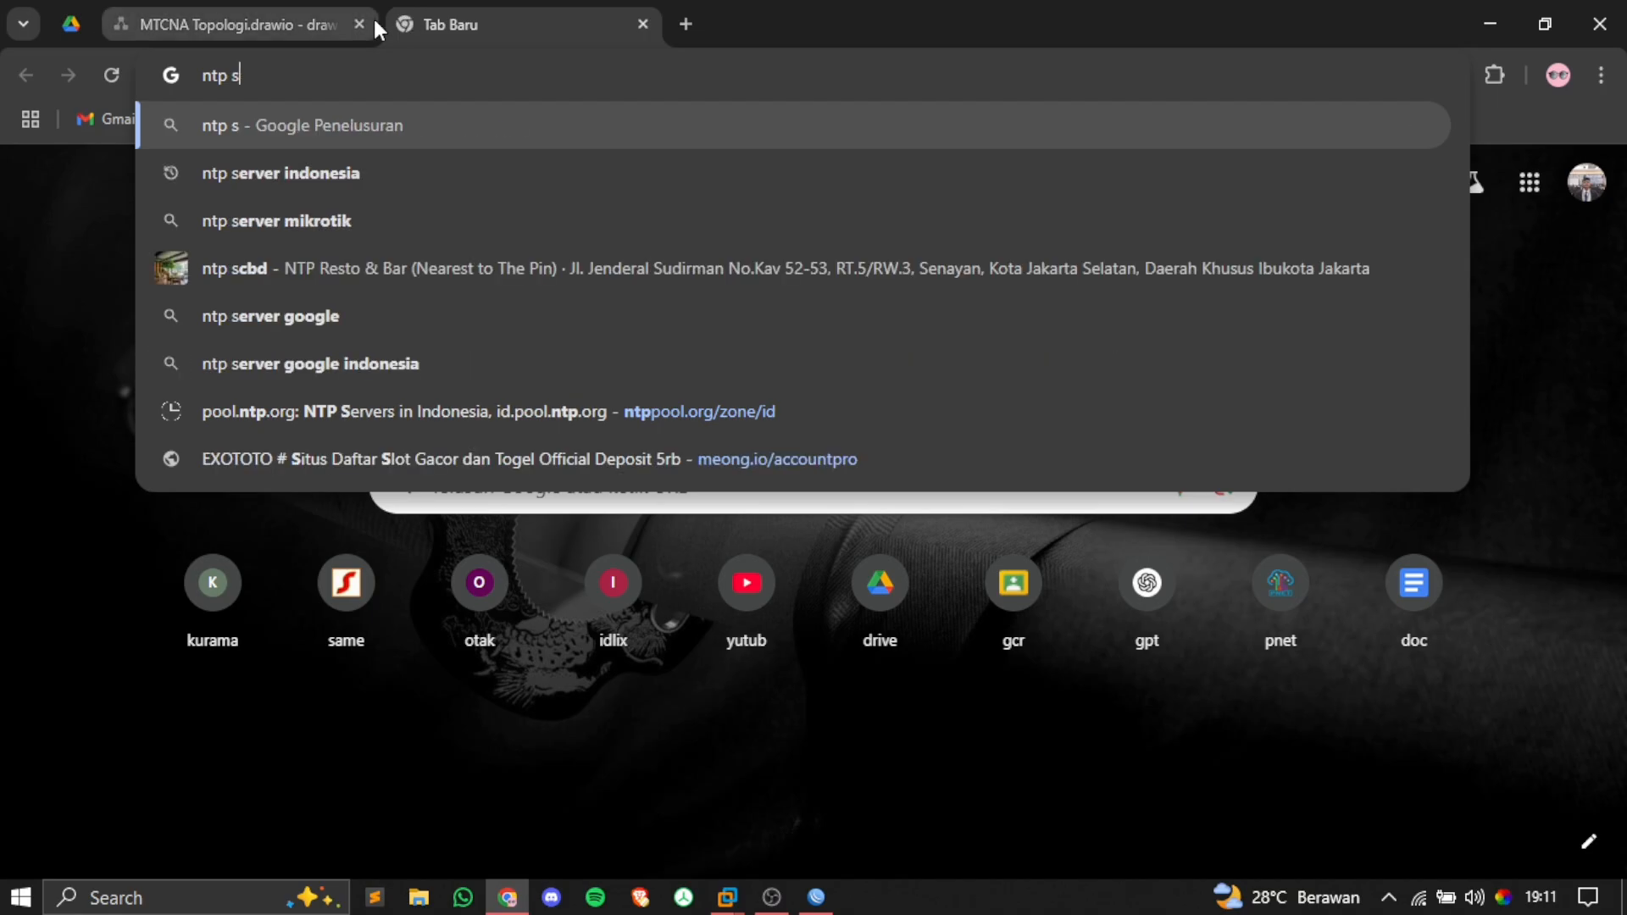
{"action": "left_click", "coordinate": [390, 173]}
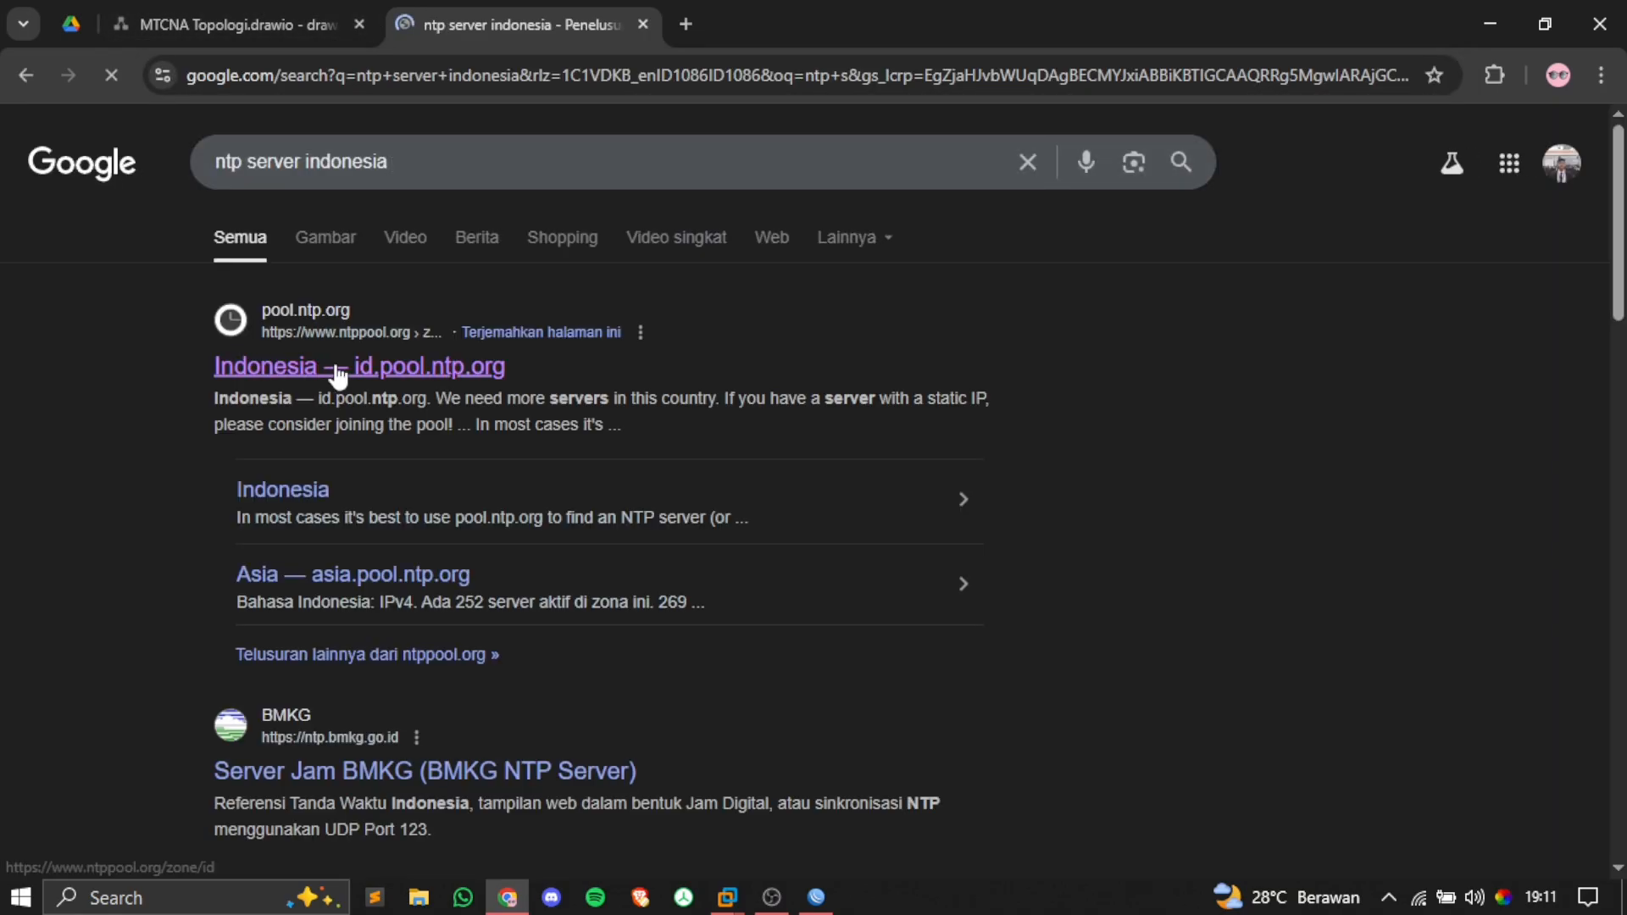
{"action": "left_click", "coordinate": [363, 369]}
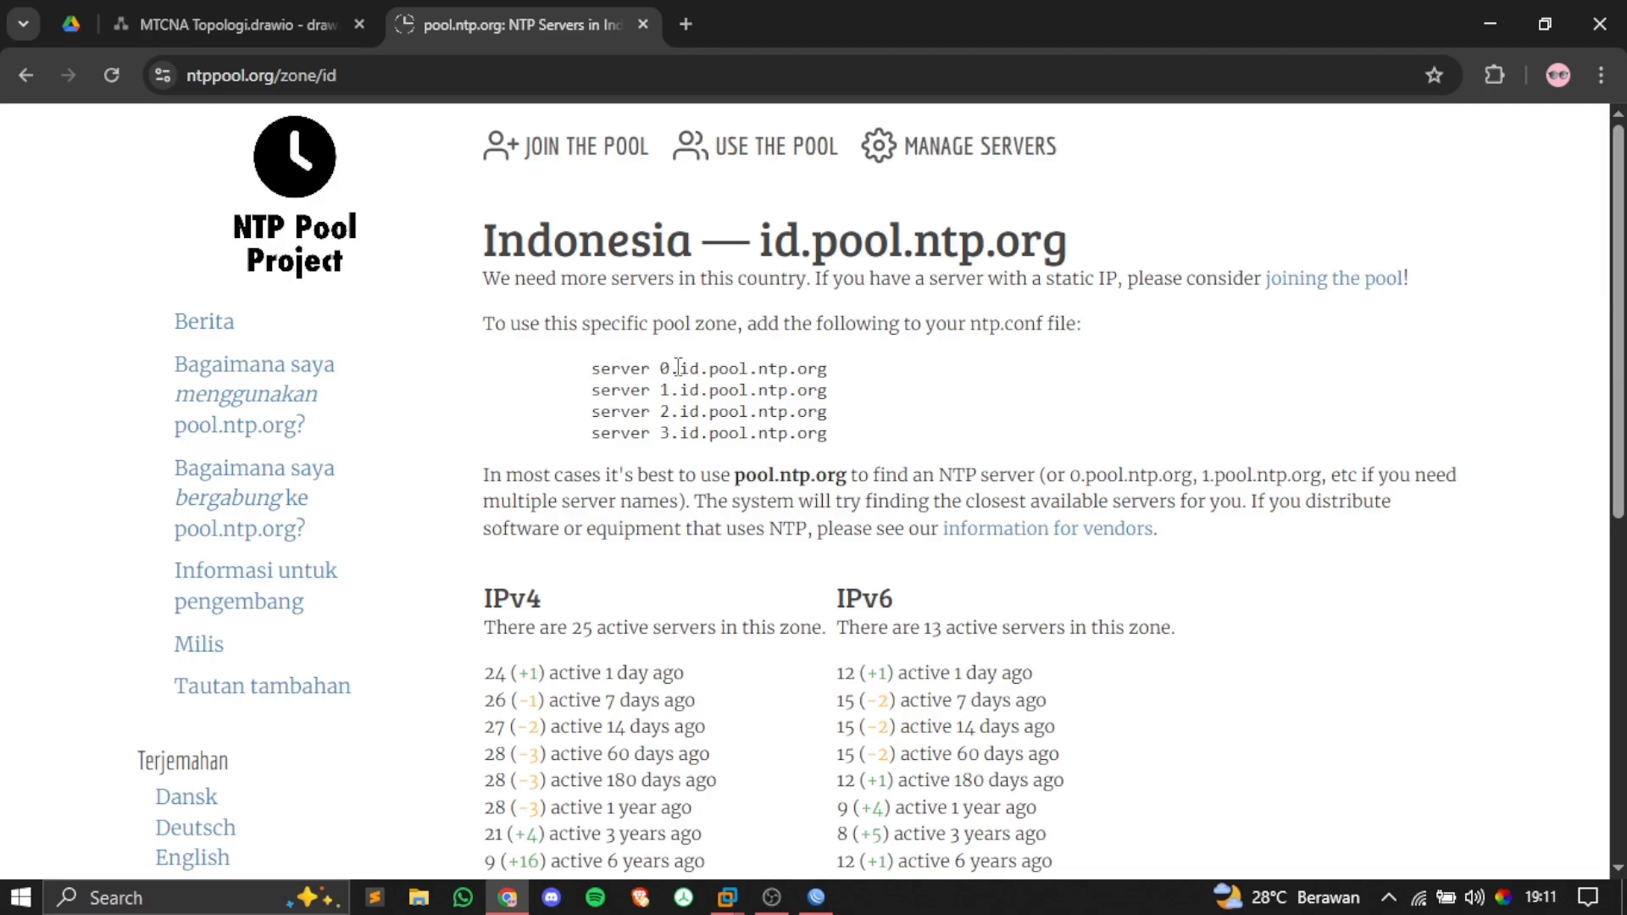
Step: Copy 0.id.pool.ntp.org, close the pool page and return to WinBox
{"action": "left_click_drag", "start_coordinate": [670, 366], "coordinate": [841, 367]}
{"action": "right_click", "coordinate": [764, 362]}
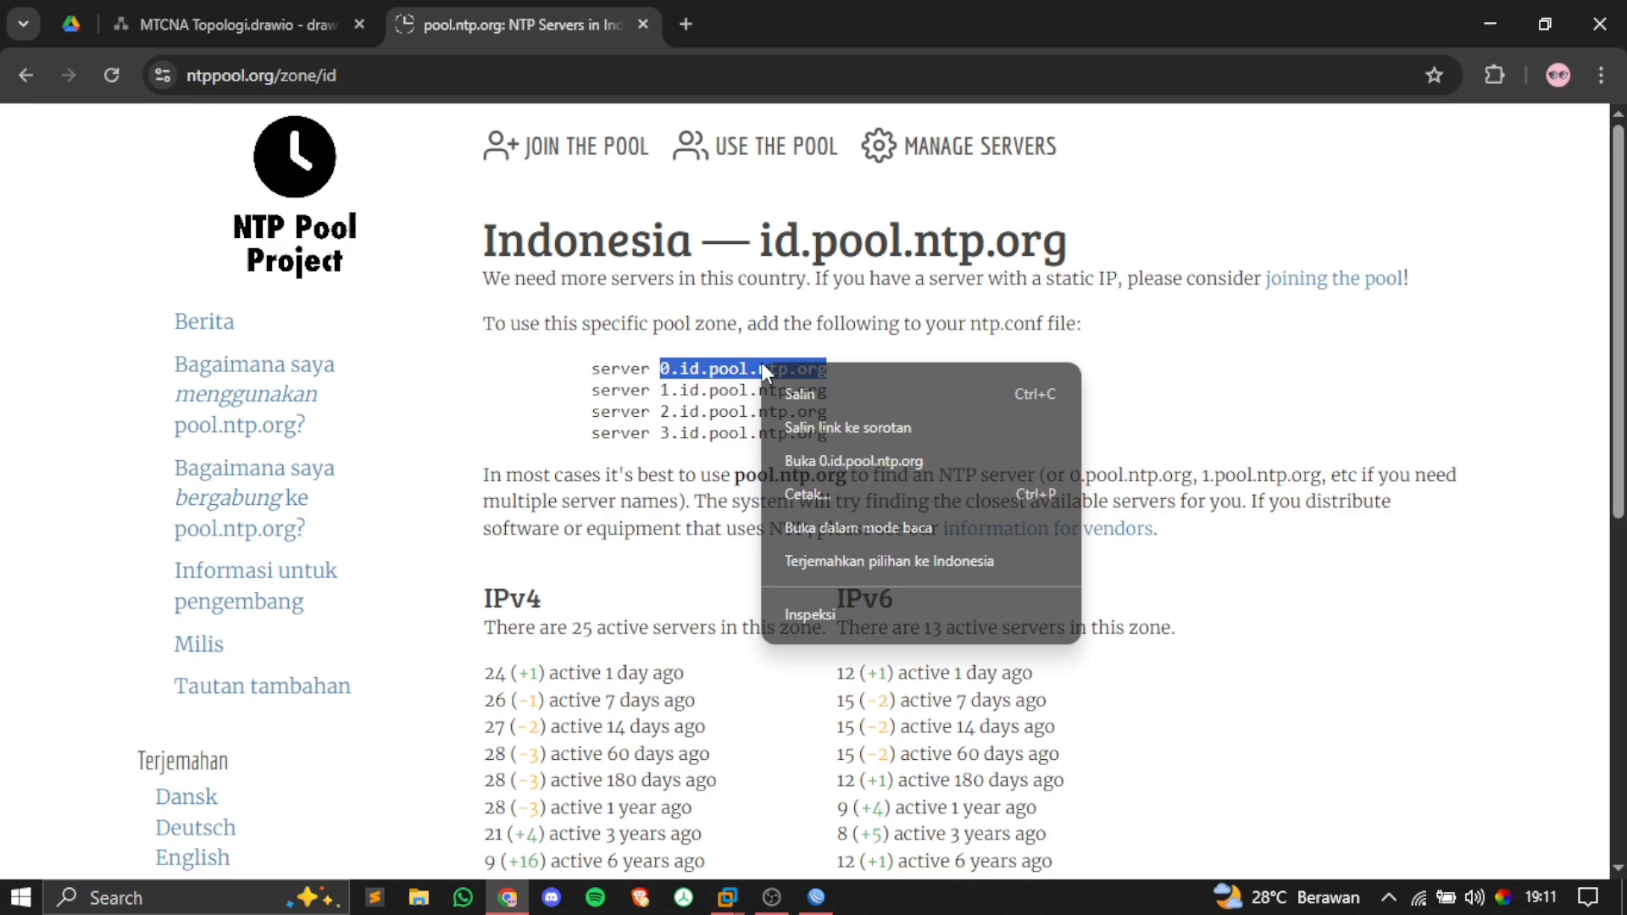
{"action": "left_click", "coordinate": [806, 397]}
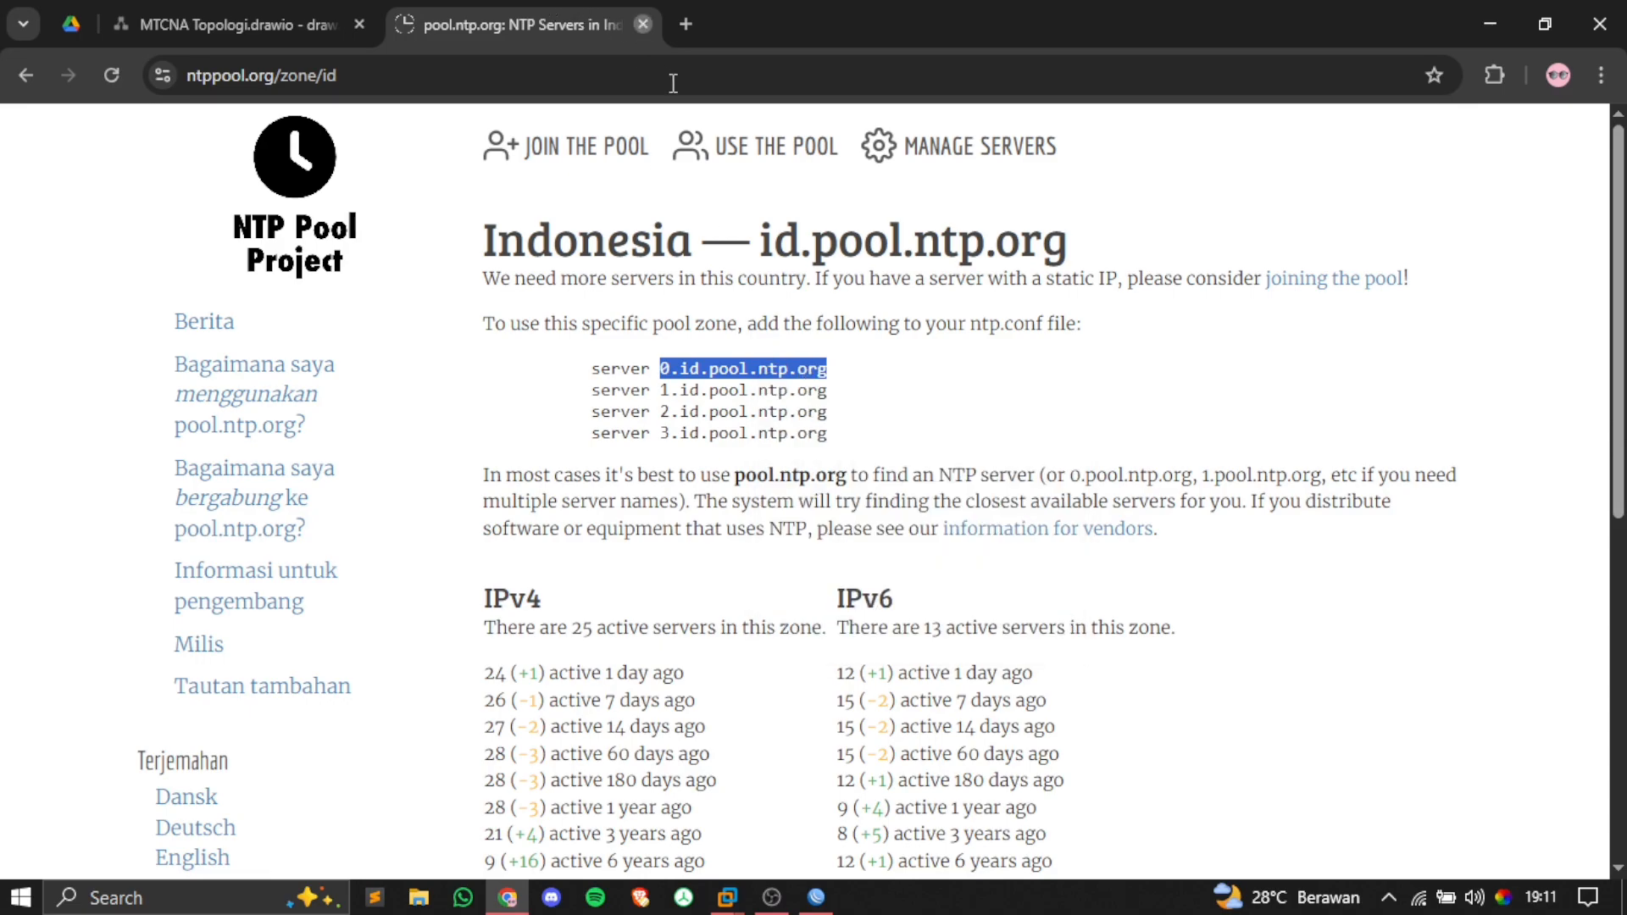
{"action": "left_click", "coordinate": [642, 24]}
{"action": "left_click", "coordinate": [815, 898]}
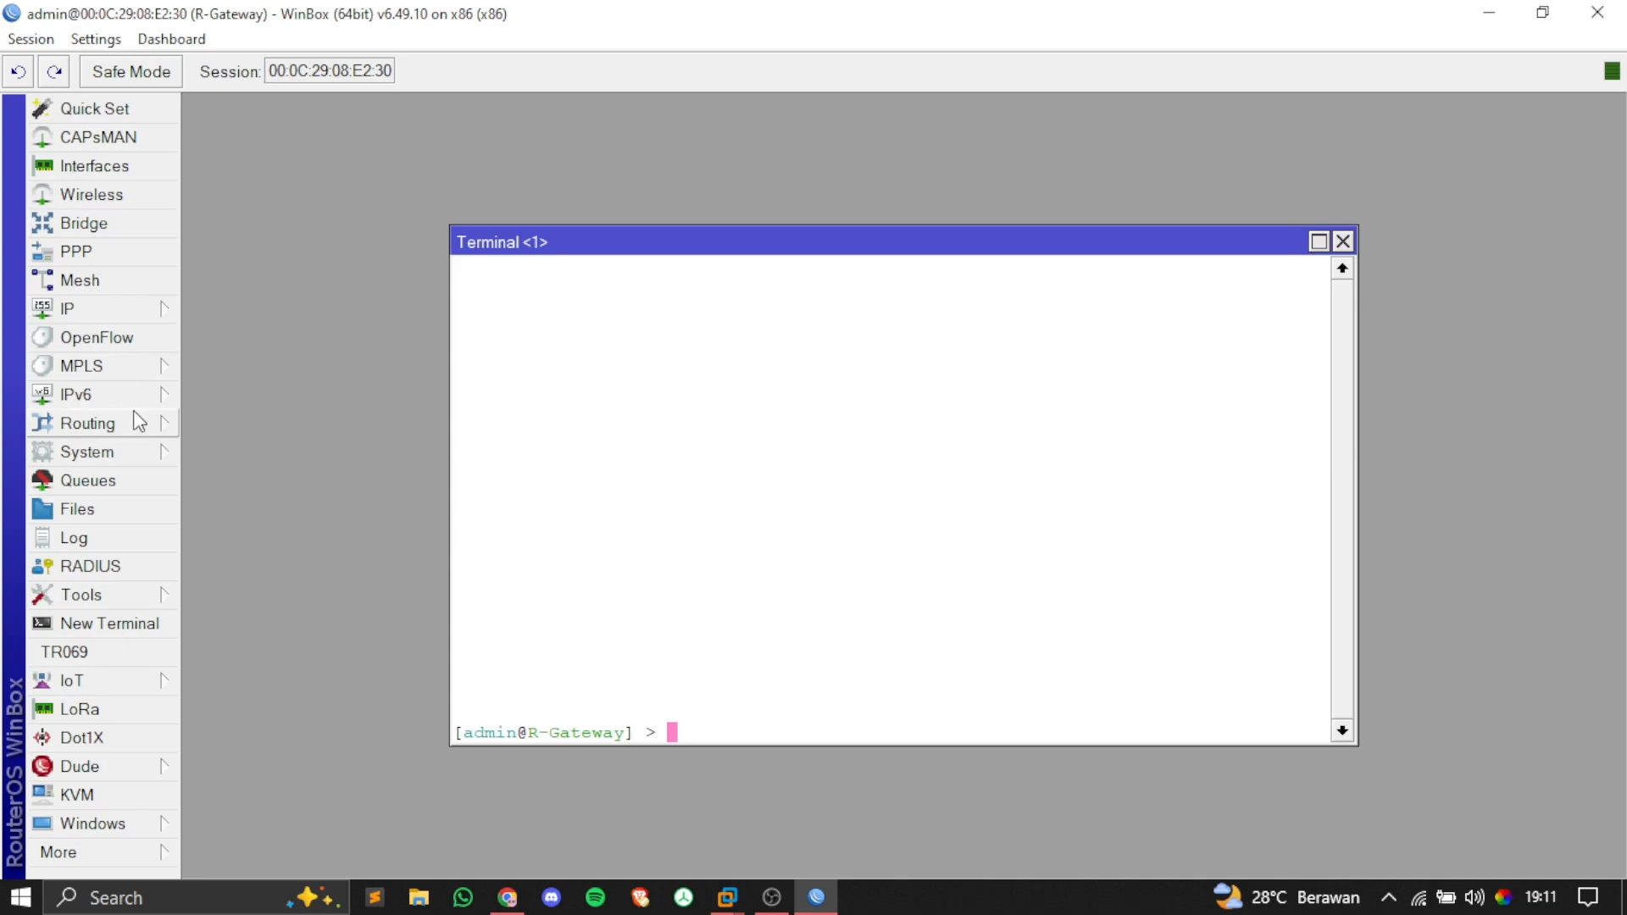
Step: Replace the Primary NTP Server 0.0.0.0 with 0.id.pool.ntp.org, resolving to 103.245.159.58
{"action": "left_click", "coordinate": [144, 450]}
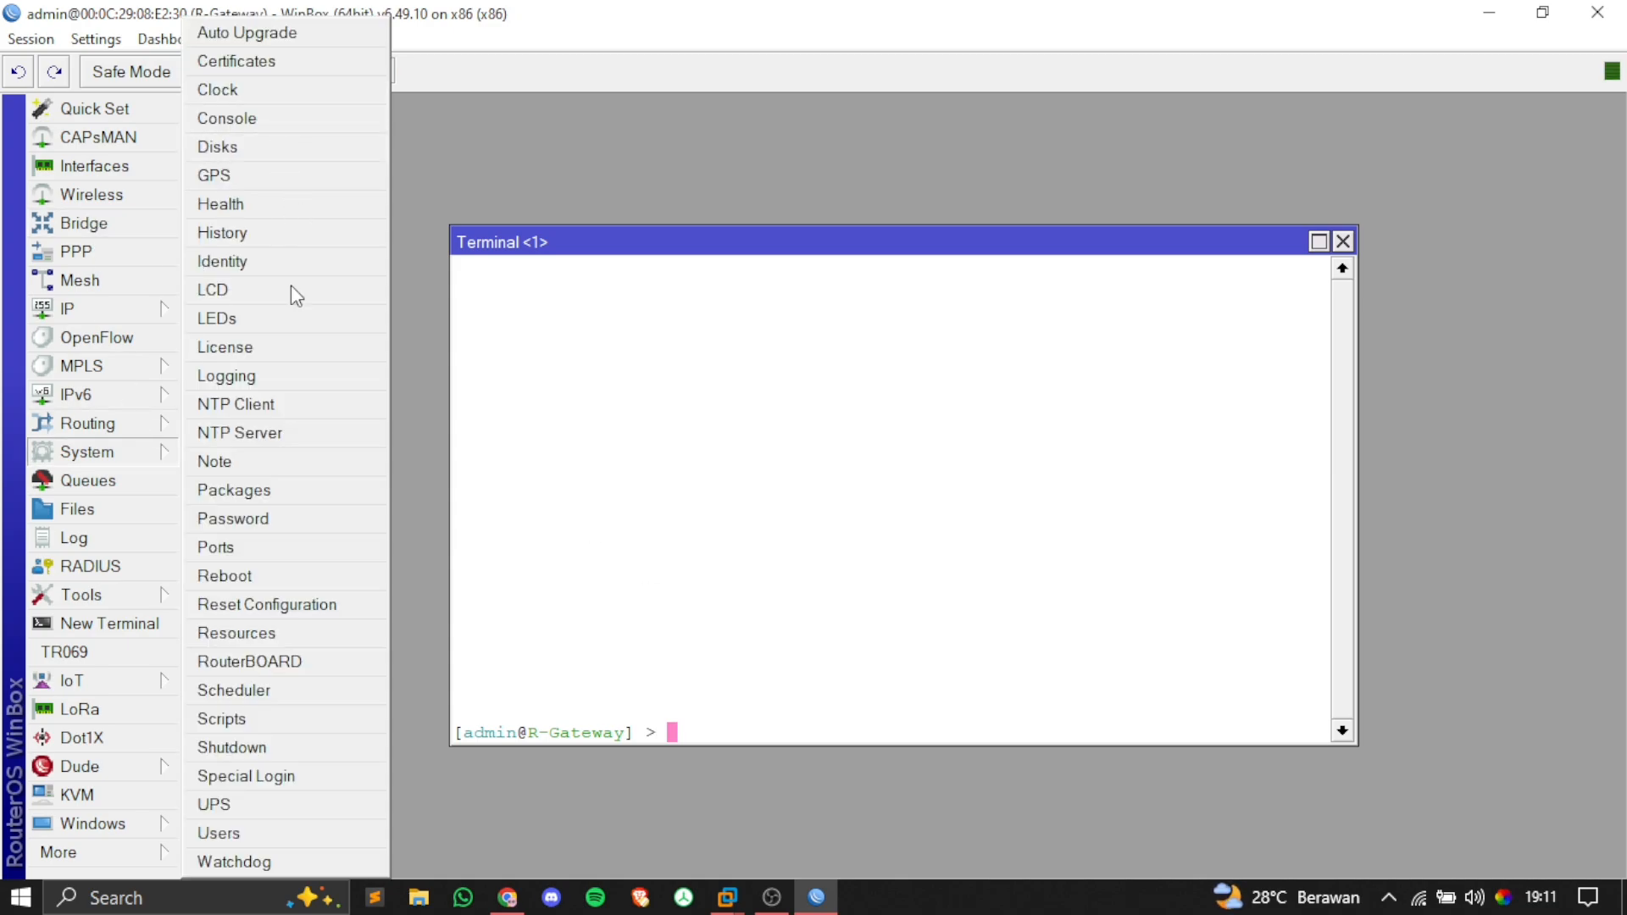
{"action": "left_click", "coordinate": [289, 405]}
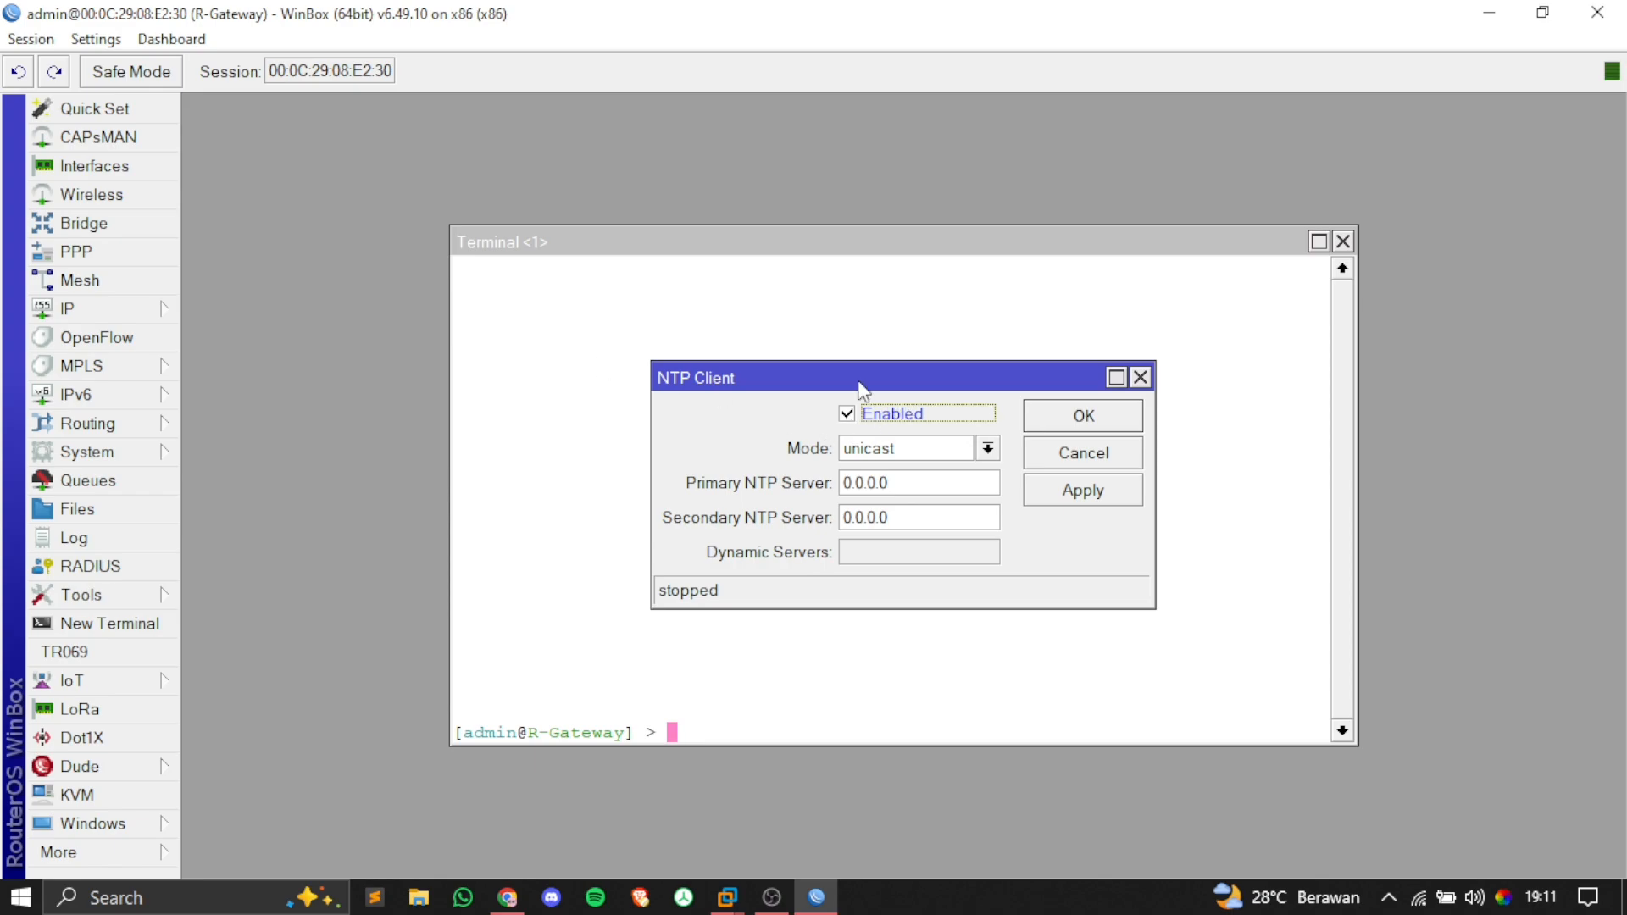
{"action": "left_click_drag", "start_coordinate": [861, 379], "coordinate": [833, 352]}
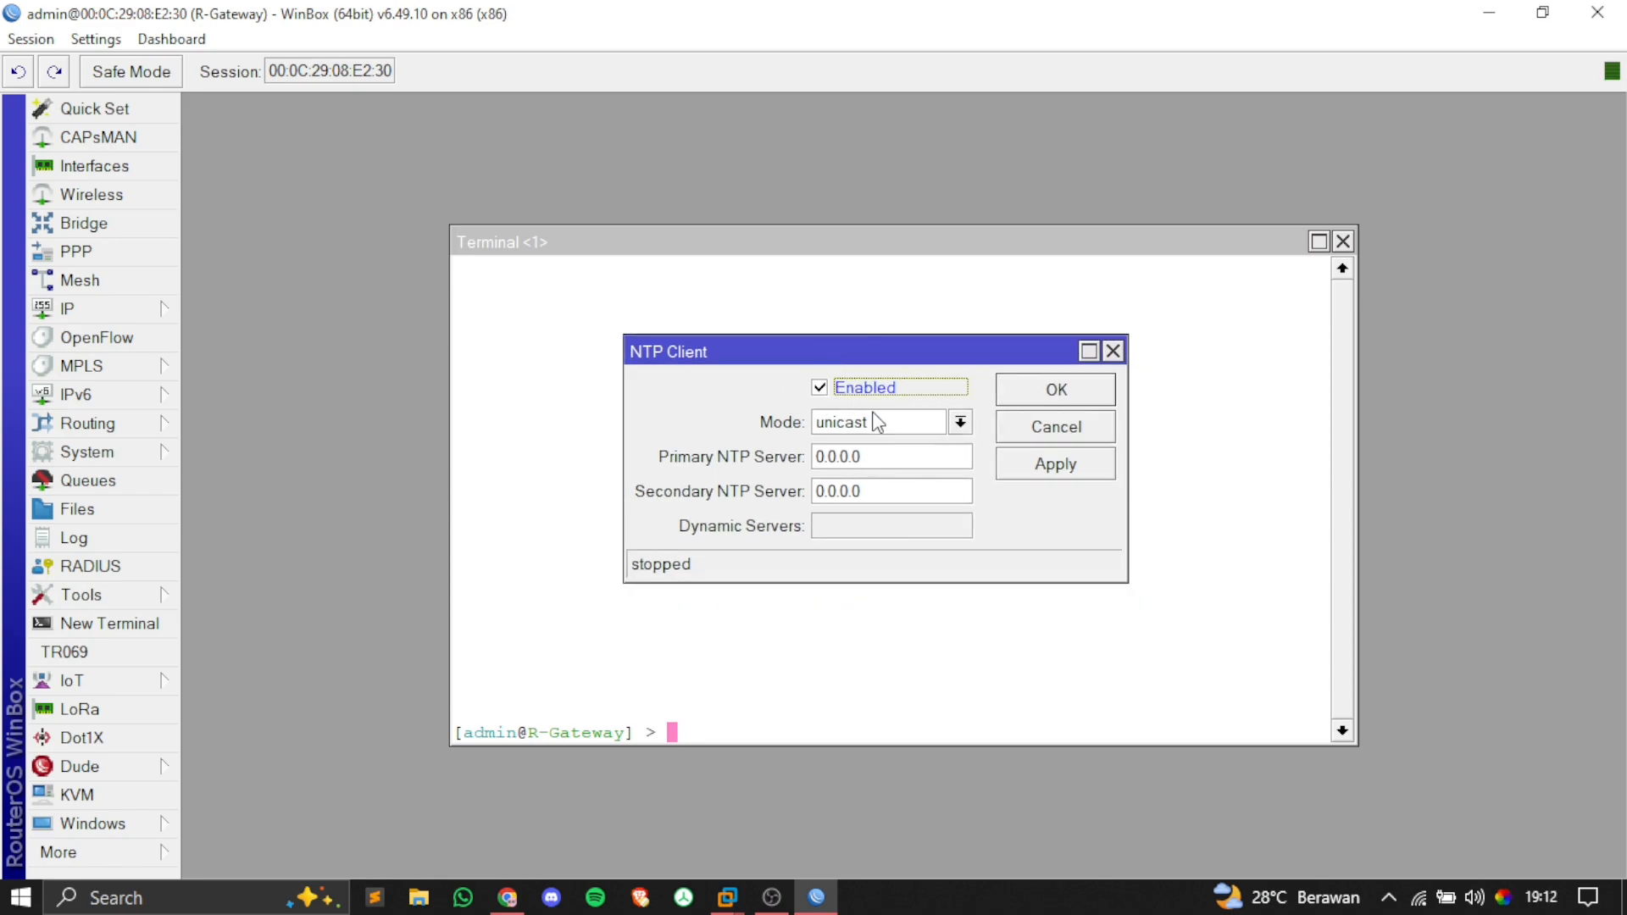
{"action": "left_click", "coordinate": [853, 455]}
{"action": "left_click_drag", "start_coordinate": [853, 455], "coordinate": [813, 457]}
{"action": "key", "text": "BackSpace"}
{"action": "key", "text": "ctrl+v"}
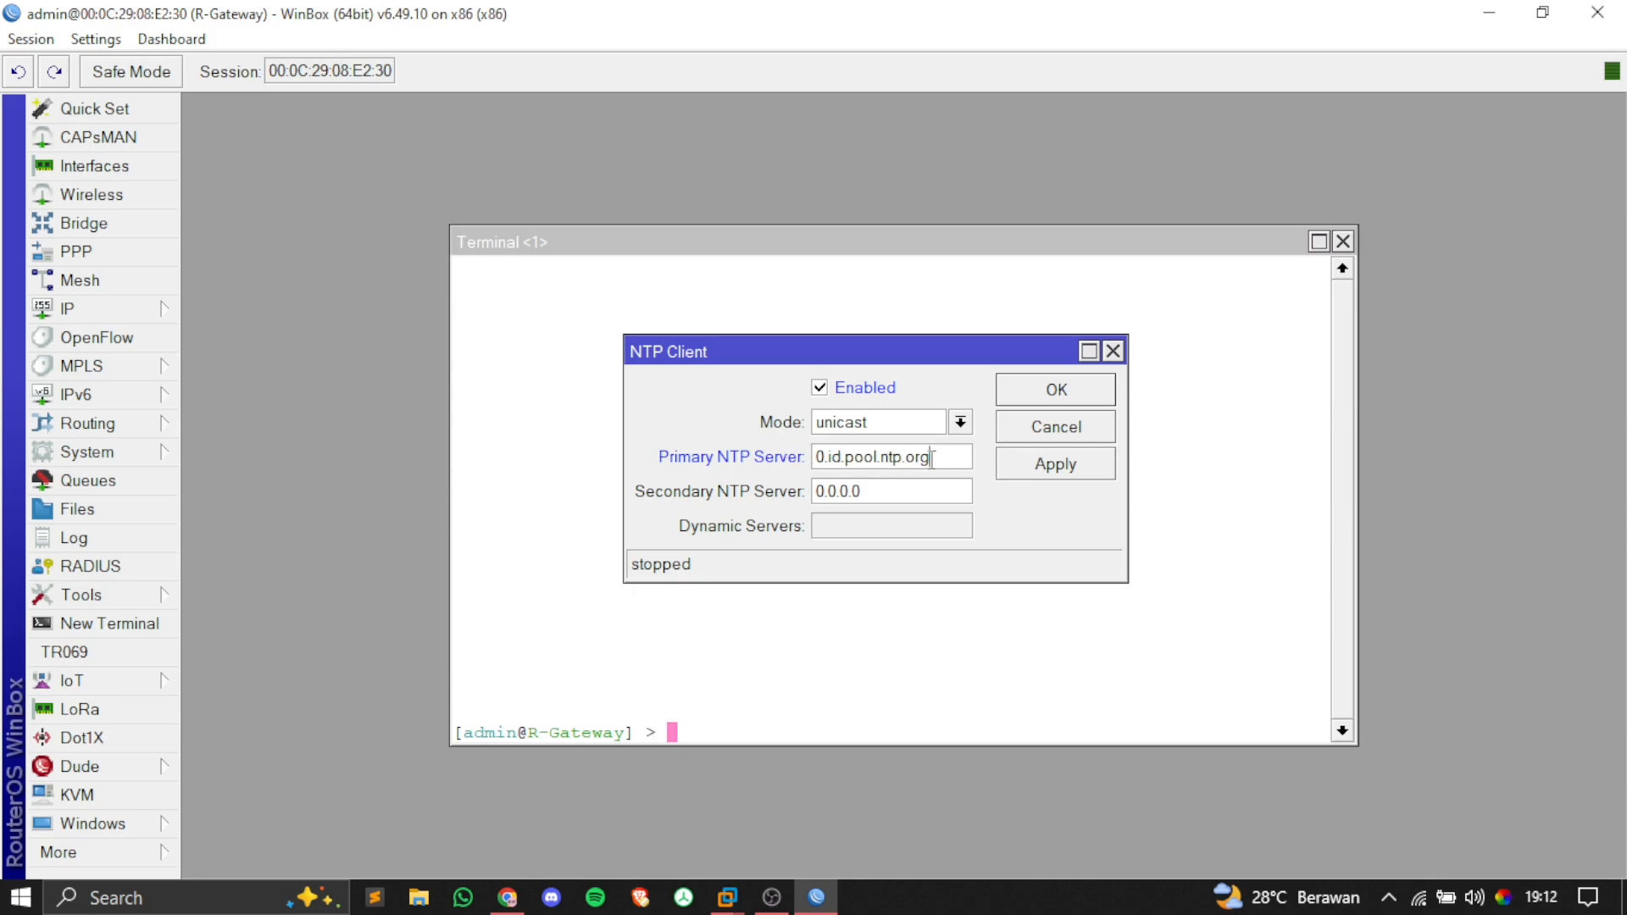
{"action": "left_click", "coordinate": [1009, 465]}
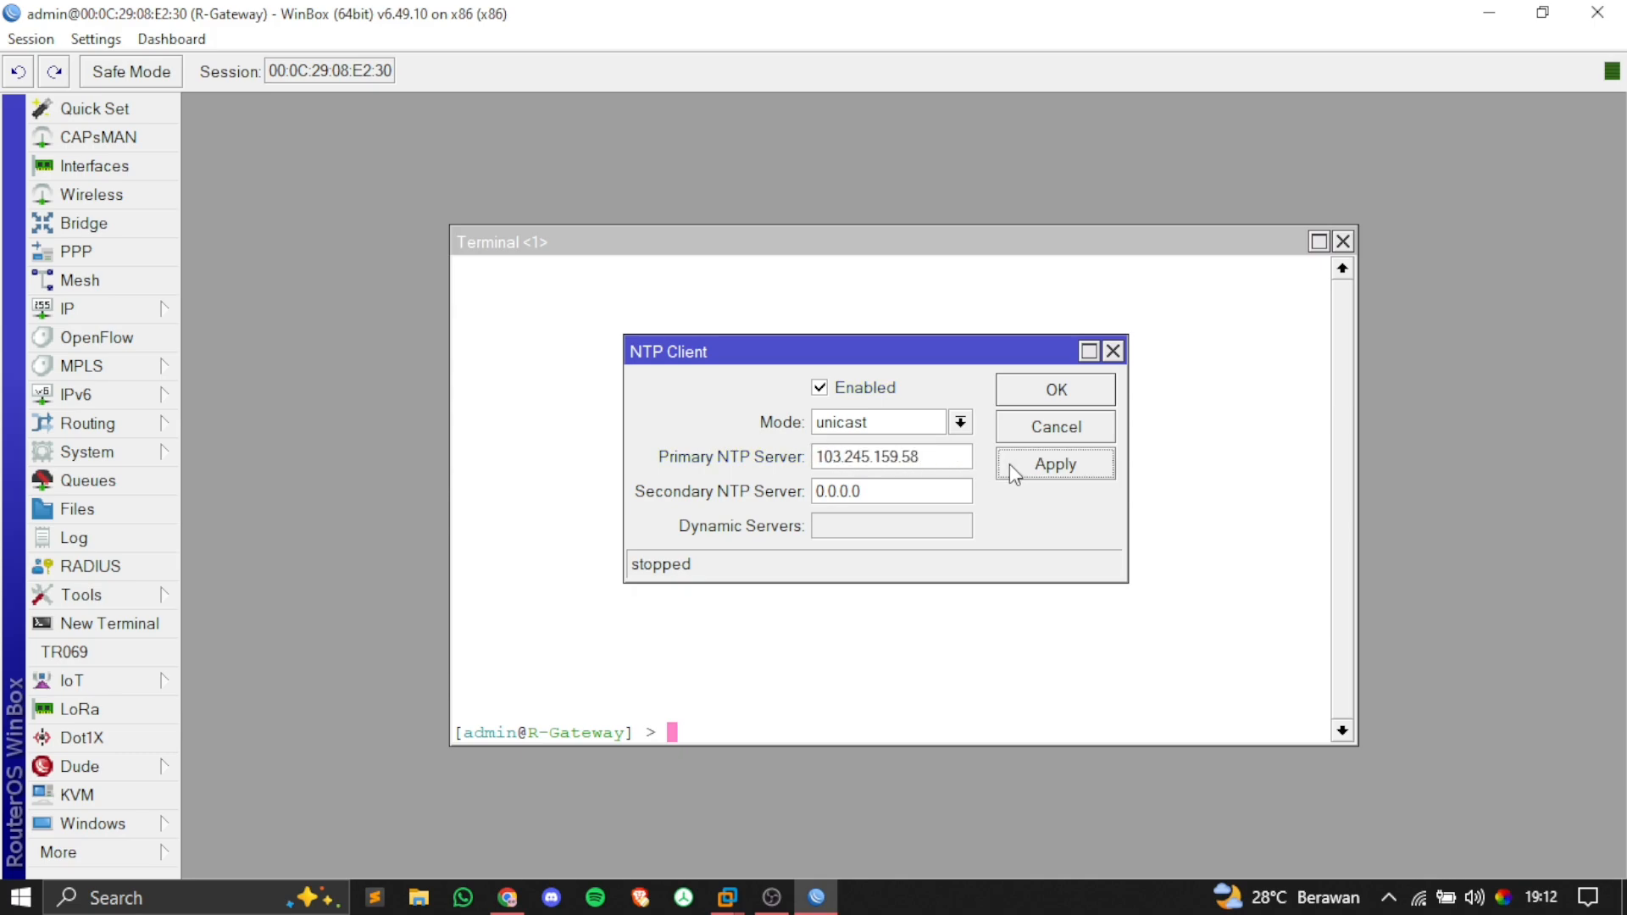
{"action": "left_click_drag", "start_coordinate": [928, 463], "coordinate": [816, 476]}
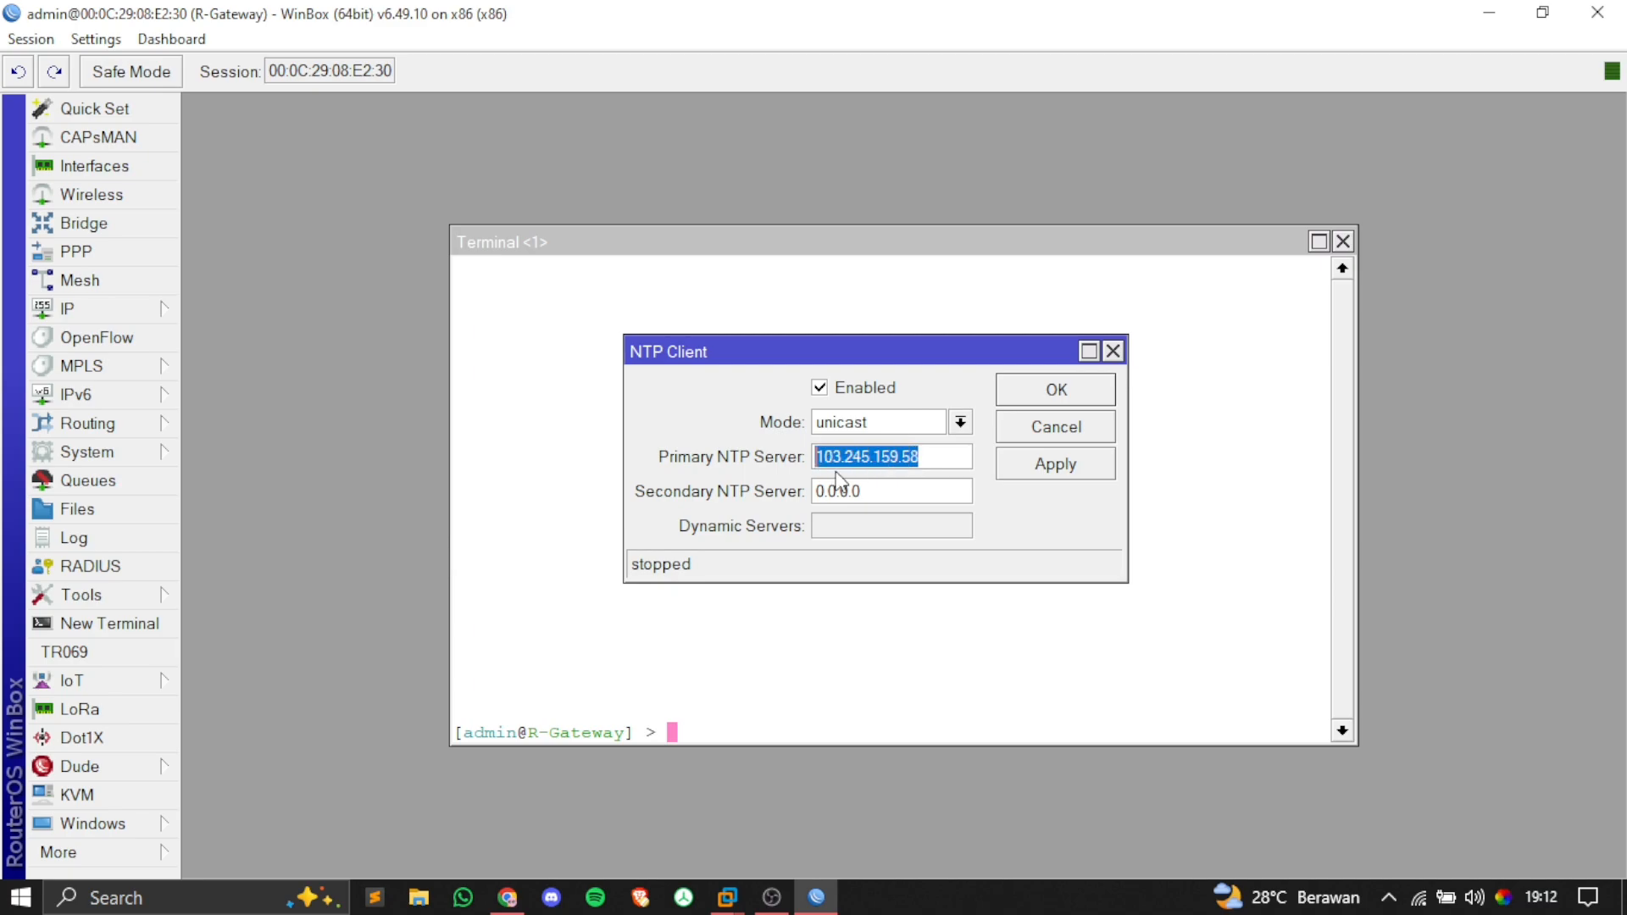
{"action": "left_click", "coordinate": [952, 460]}
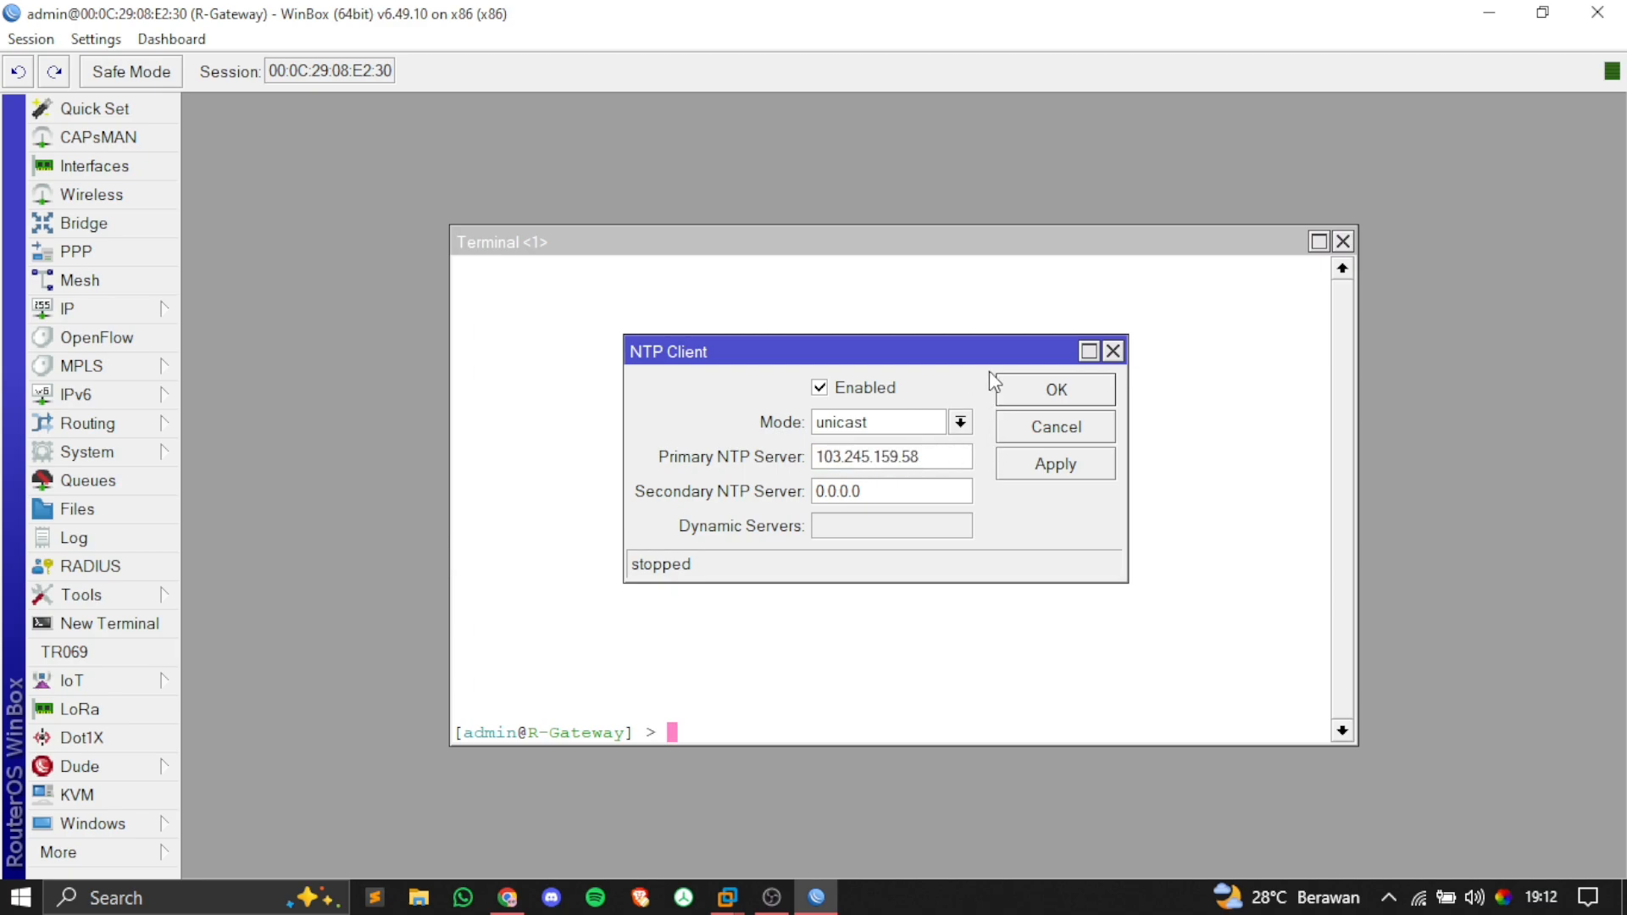
{"action": "left_click", "coordinate": [1007, 392]}
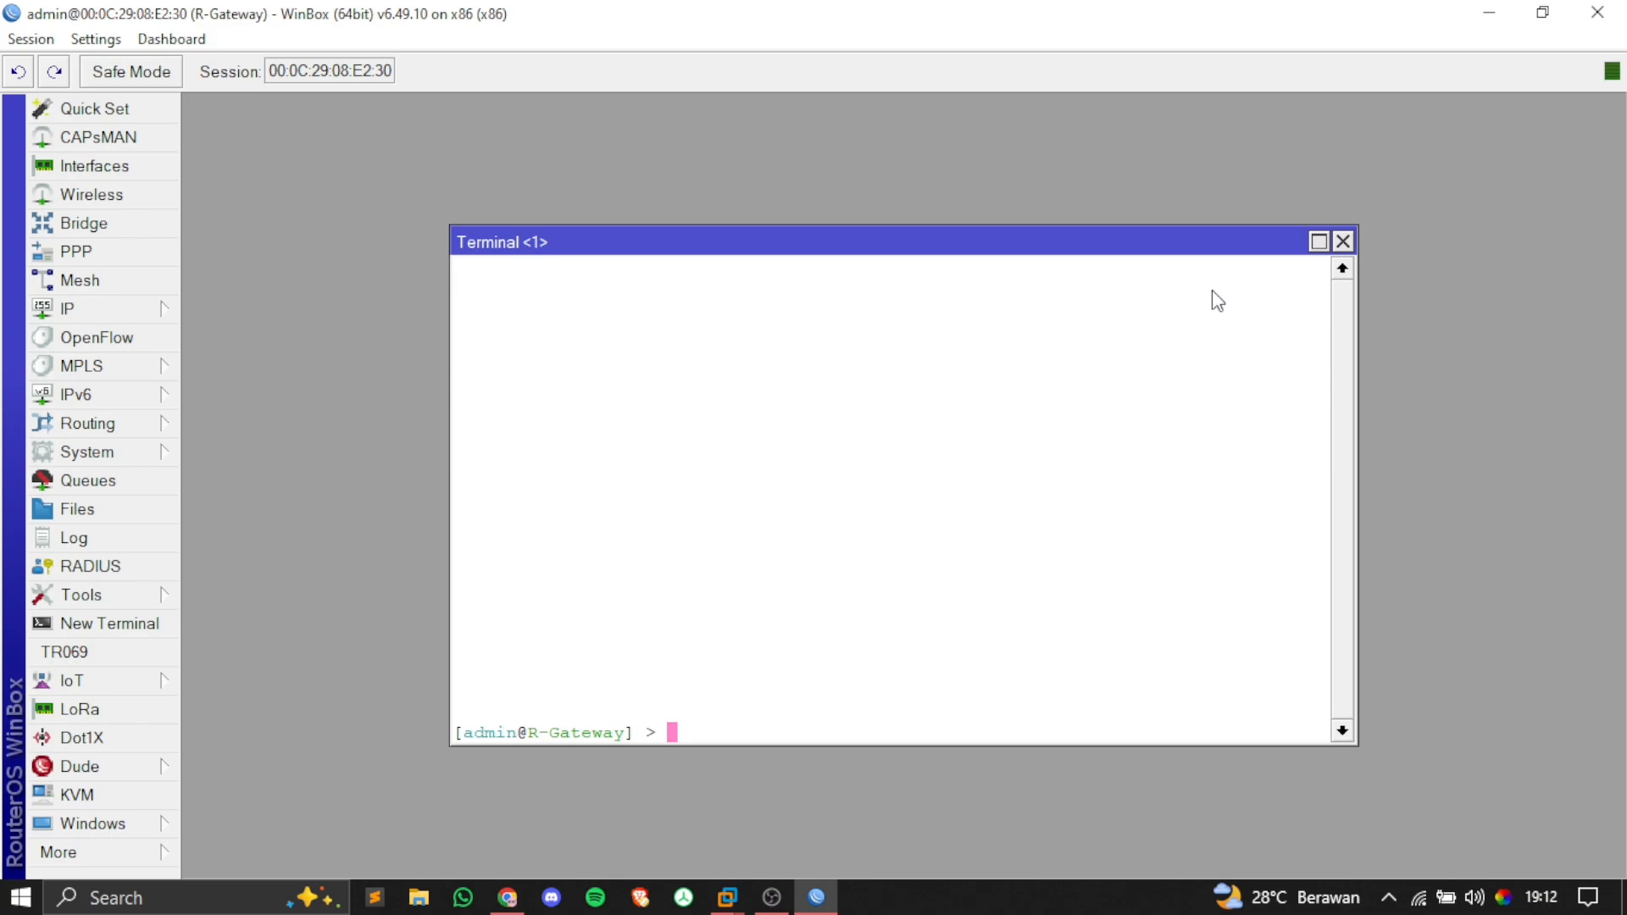
Step: Add the Time readout to the WinBox toolbar, showing the router's clock
{"action": "right_click", "coordinate": [1456, 88]}
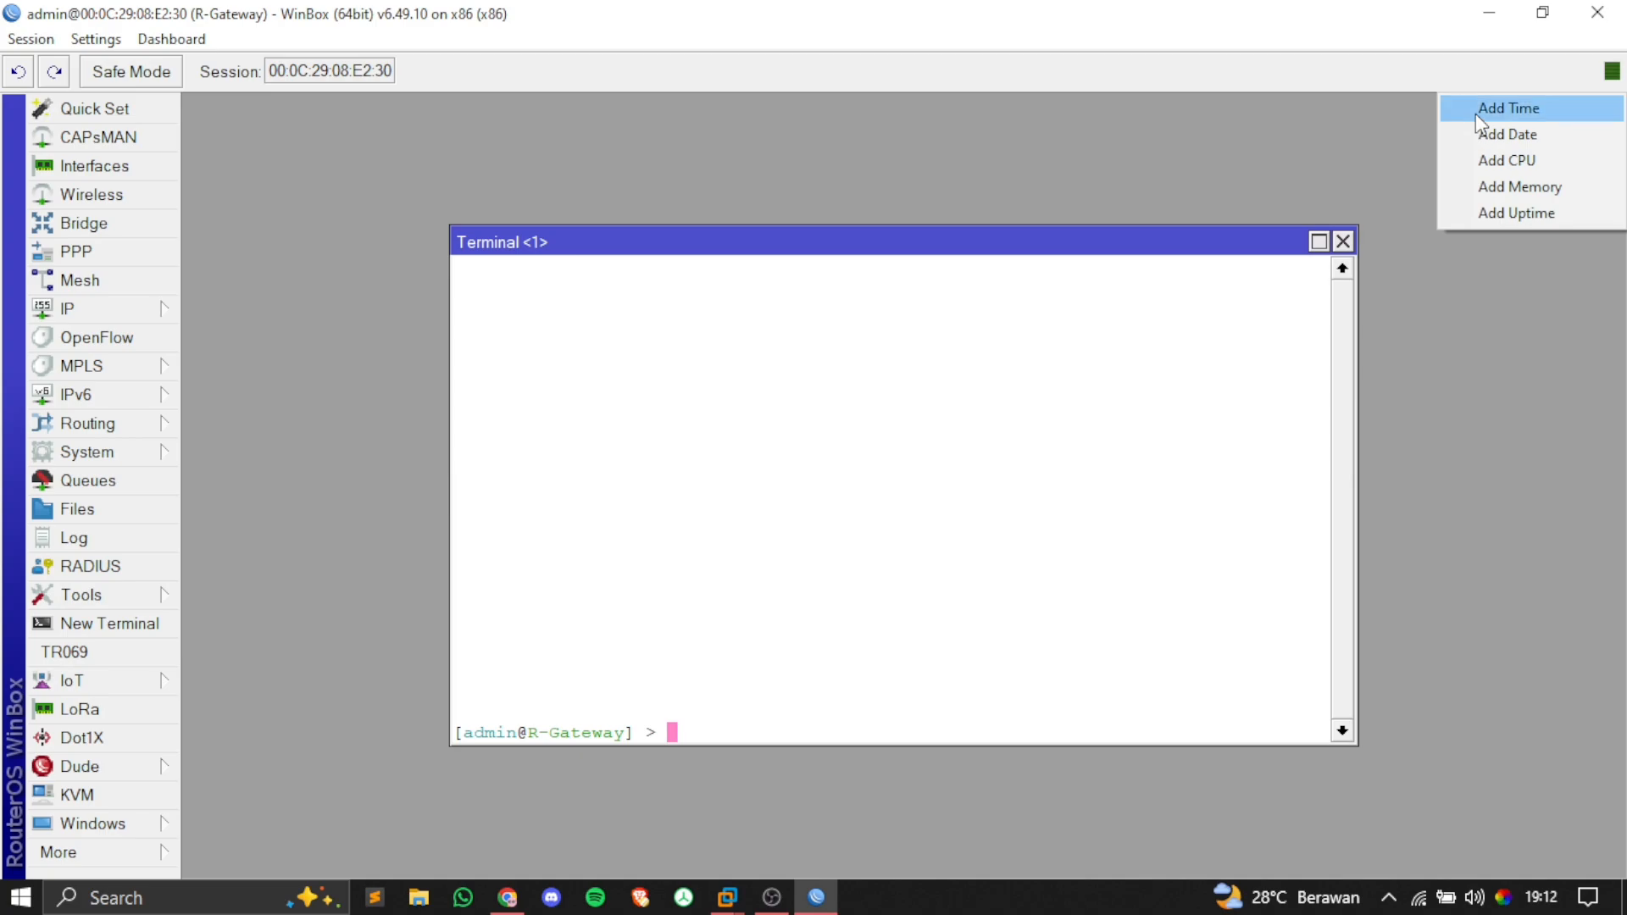
{"action": "left_click", "coordinate": [1476, 108]}
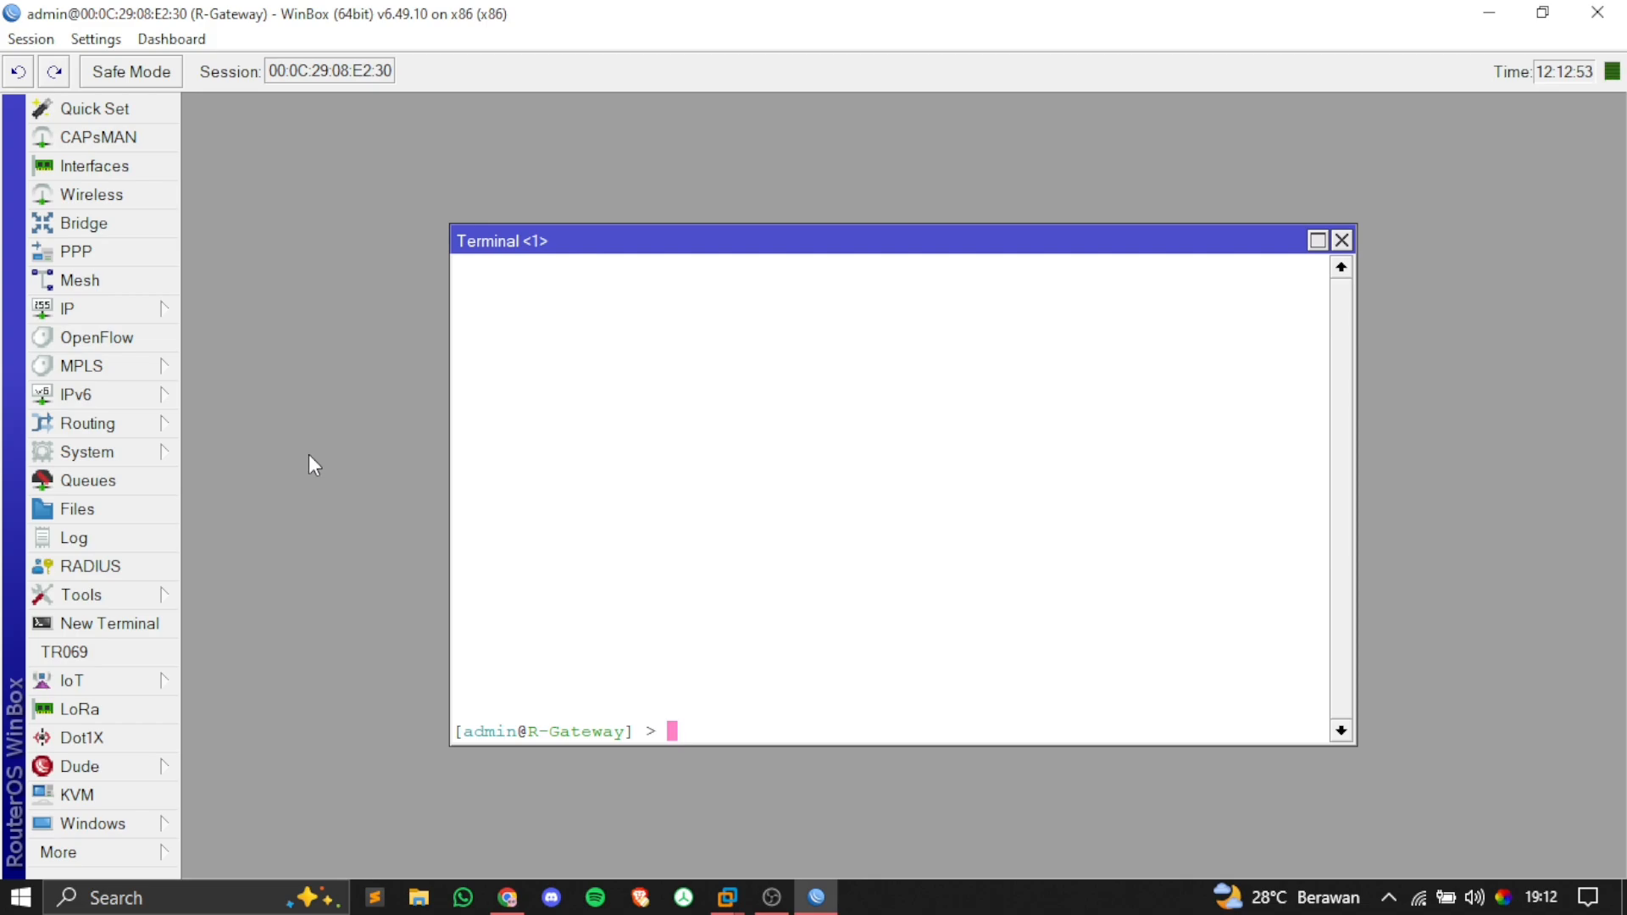
Step: Set the router clock's time zone to Asia/Jakarta (GMT +07:00), then return to the draw.io diagram
{"action": "left_click", "coordinate": [161, 451]}
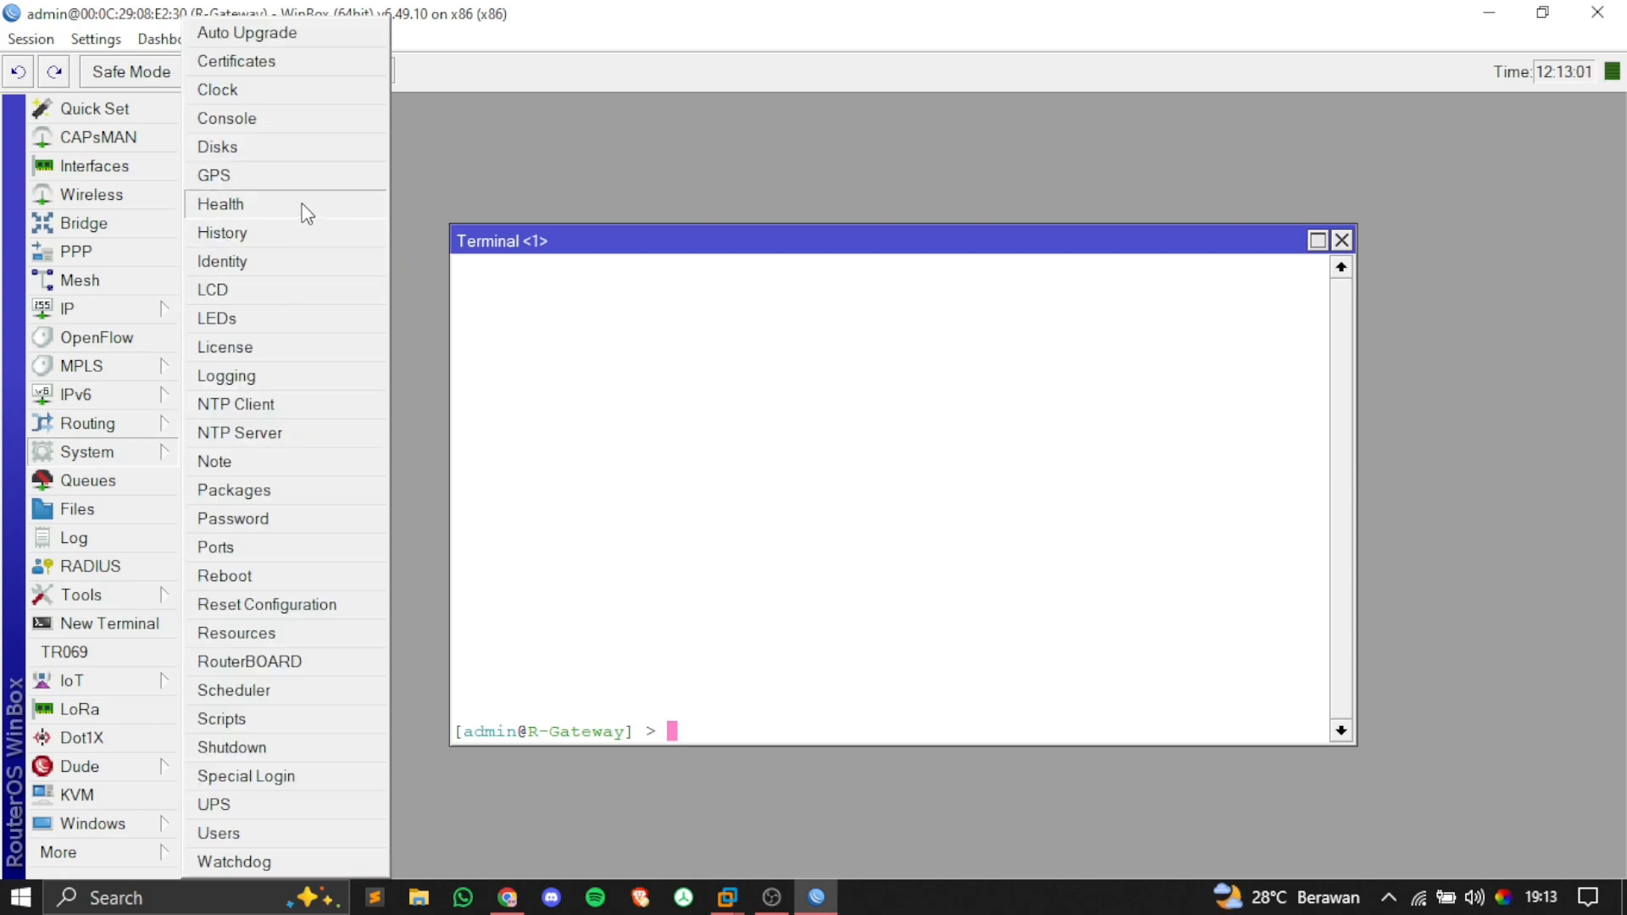
{"action": "left_click", "coordinate": [291, 89]}
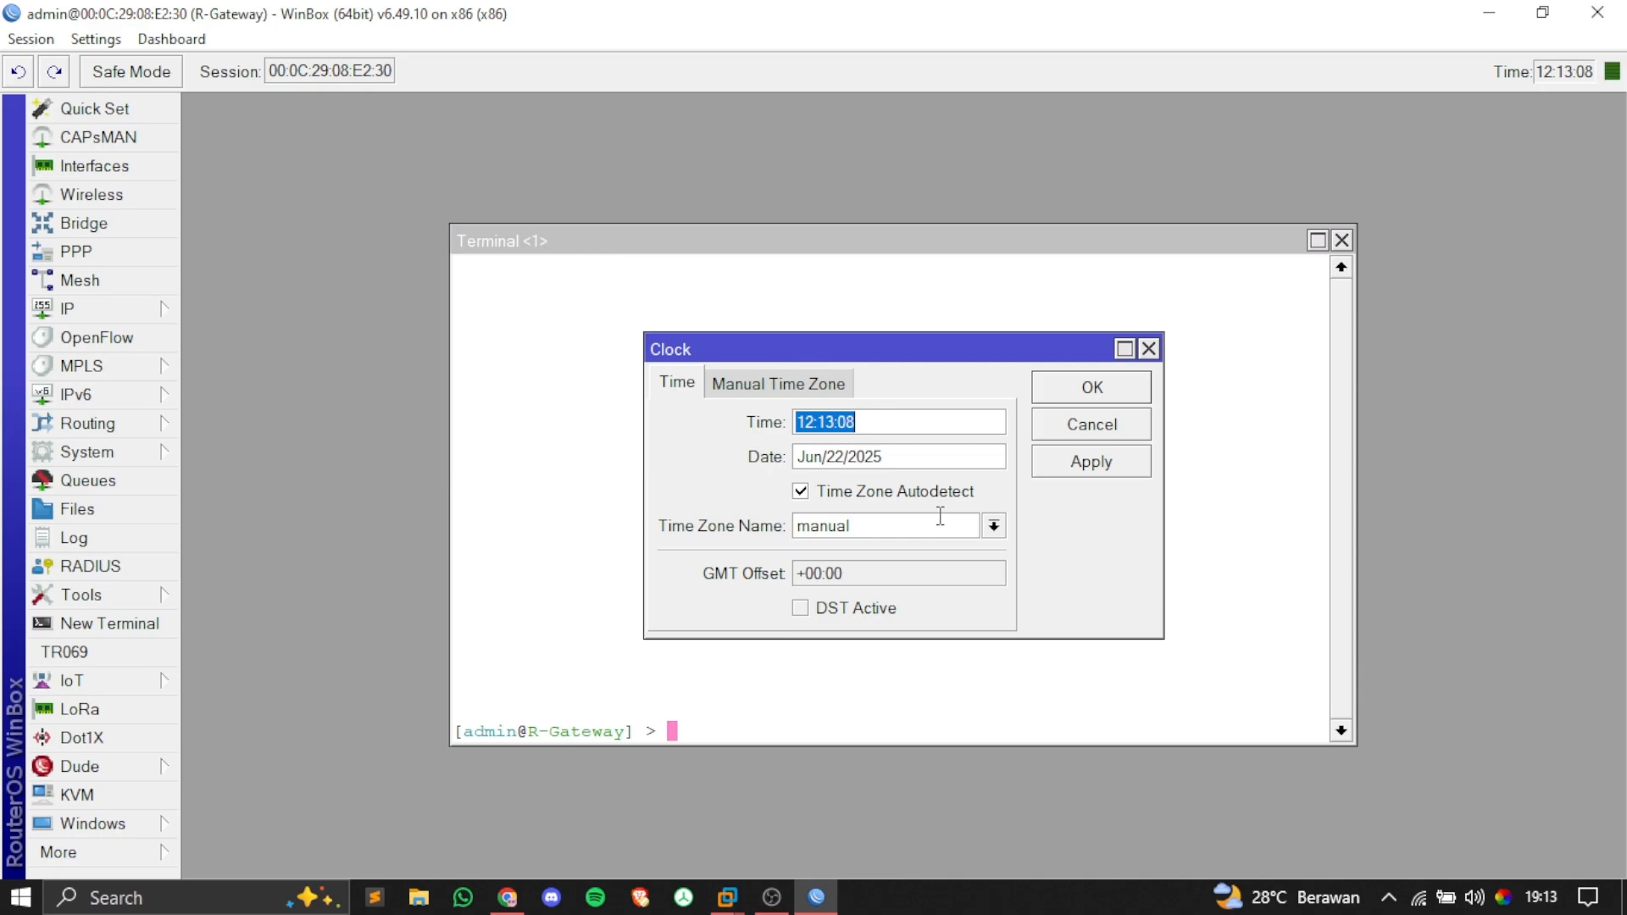
{"action": "left_click", "coordinate": [993, 525]}
{"action": "scroll", "coordinate": [834, 343], "scroll_direction": "down", "scroll_amount": 20}
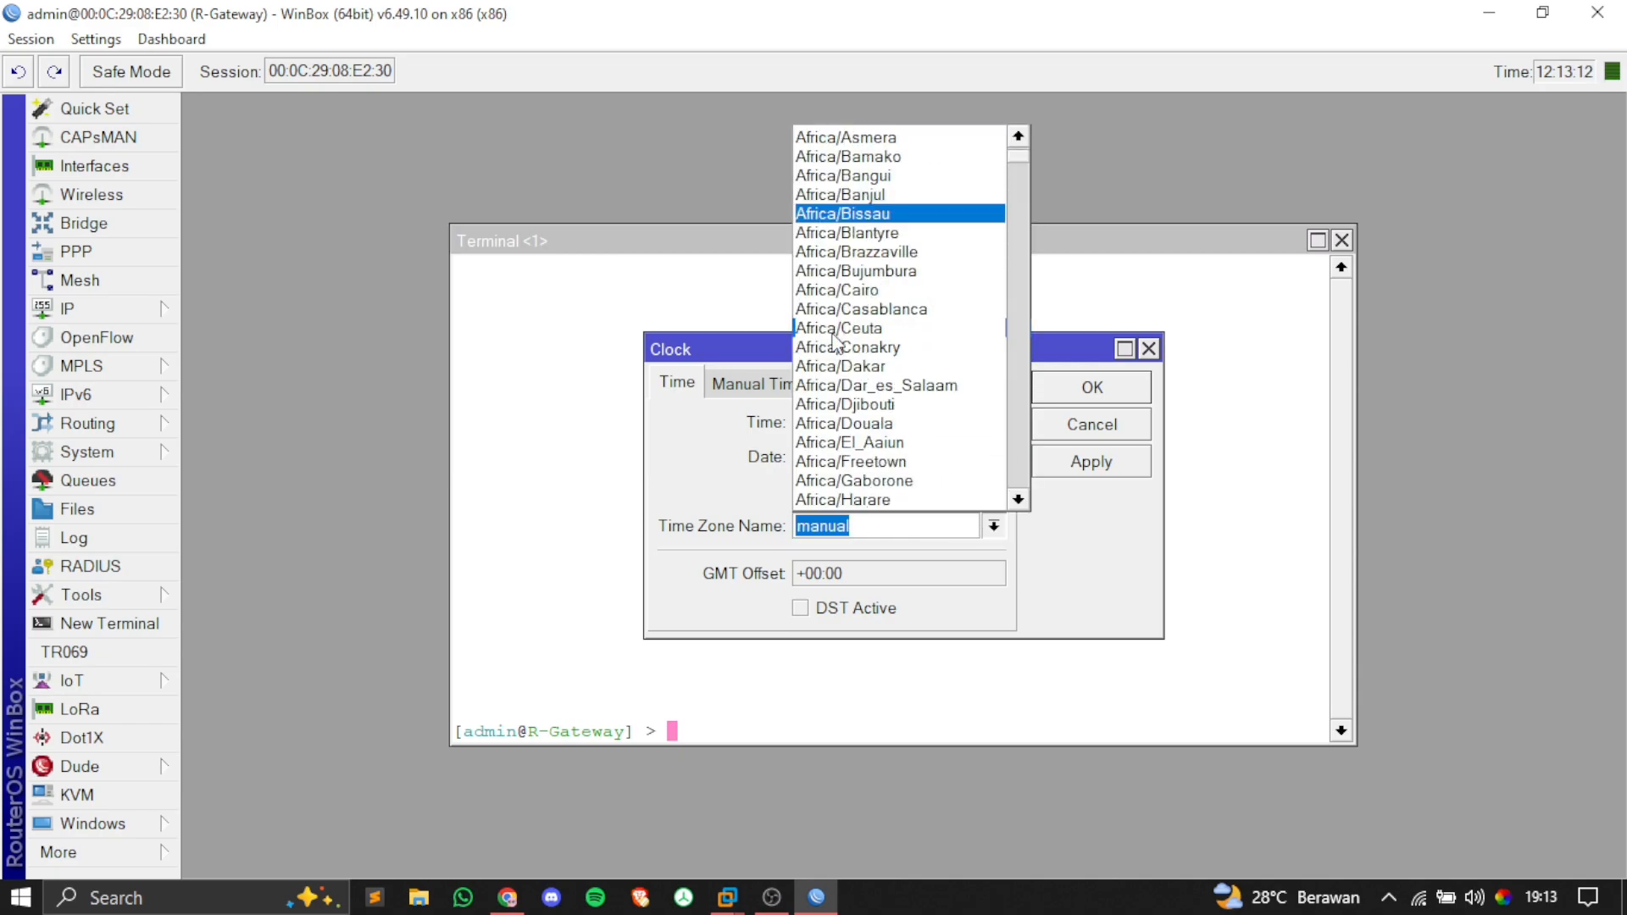
{"action": "scroll", "coordinate": [835, 344], "scroll_direction": "down", "scroll_amount": 20}
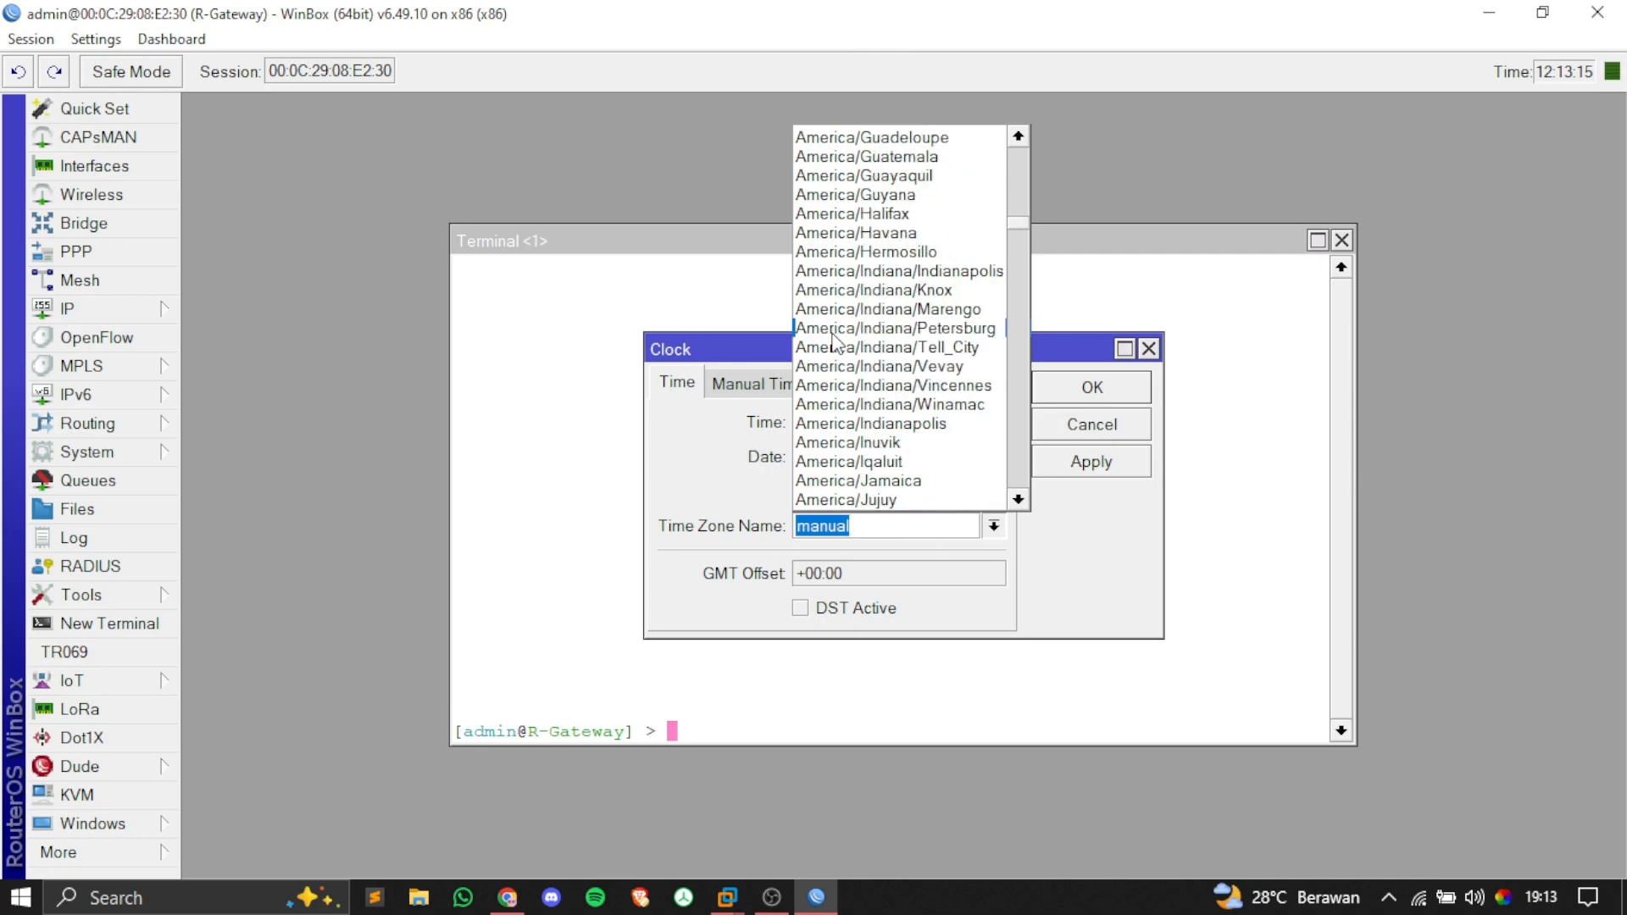
{"action": "scroll", "coordinate": [835, 344], "scroll_direction": "down", "scroll_amount": 20}
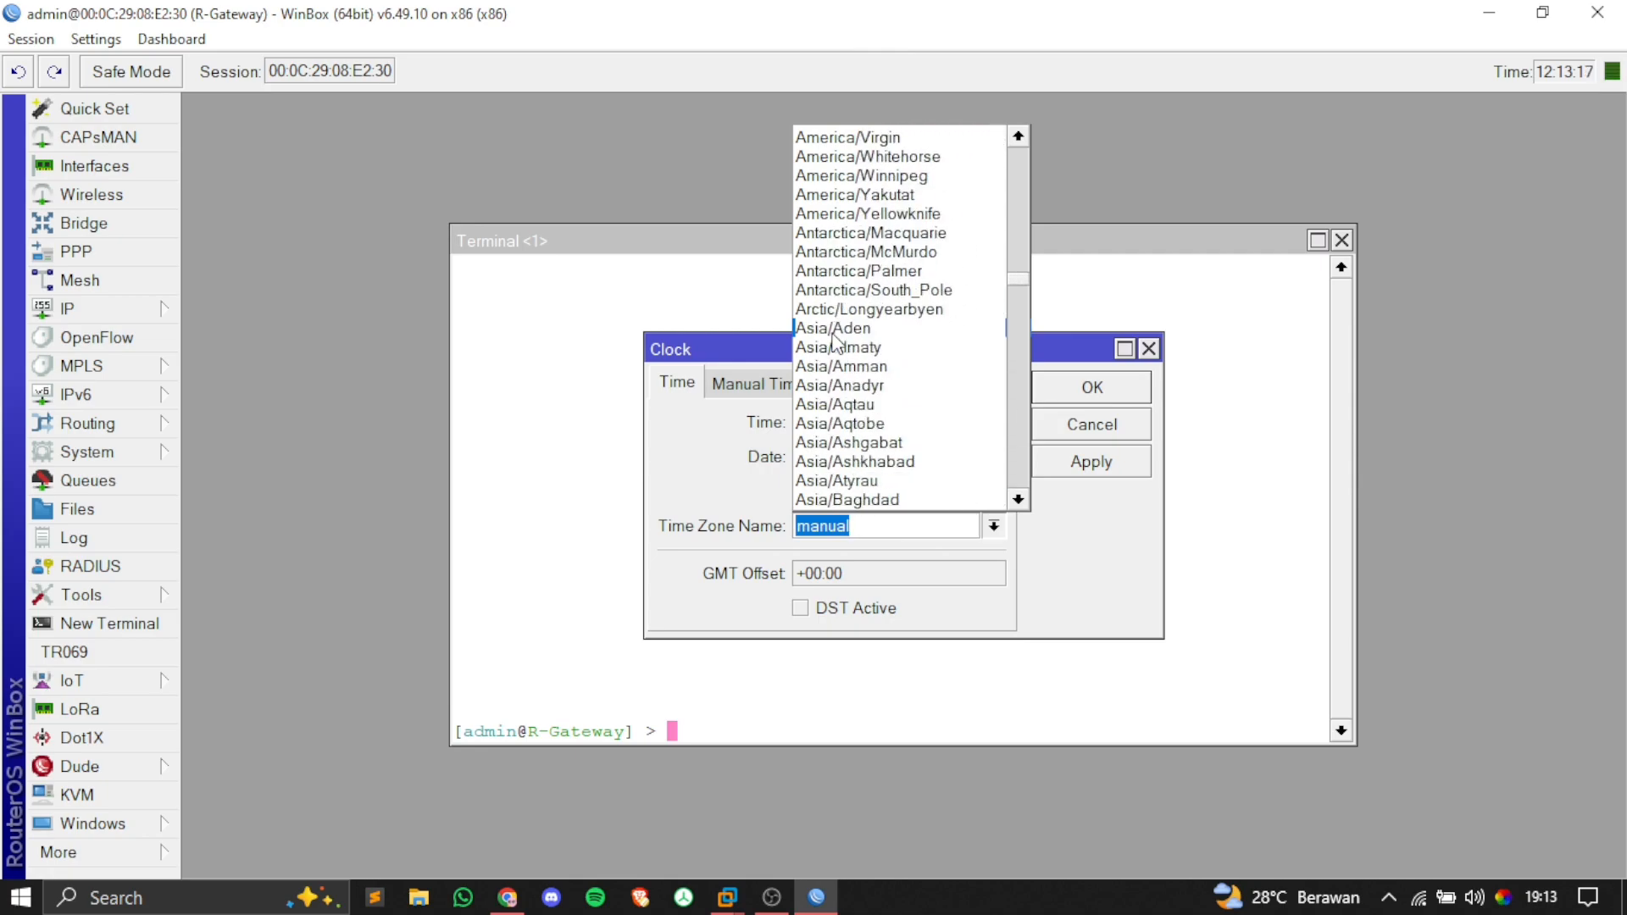
{"action": "scroll", "coordinate": [834, 343], "scroll_direction": "down", "scroll_amount": 4}
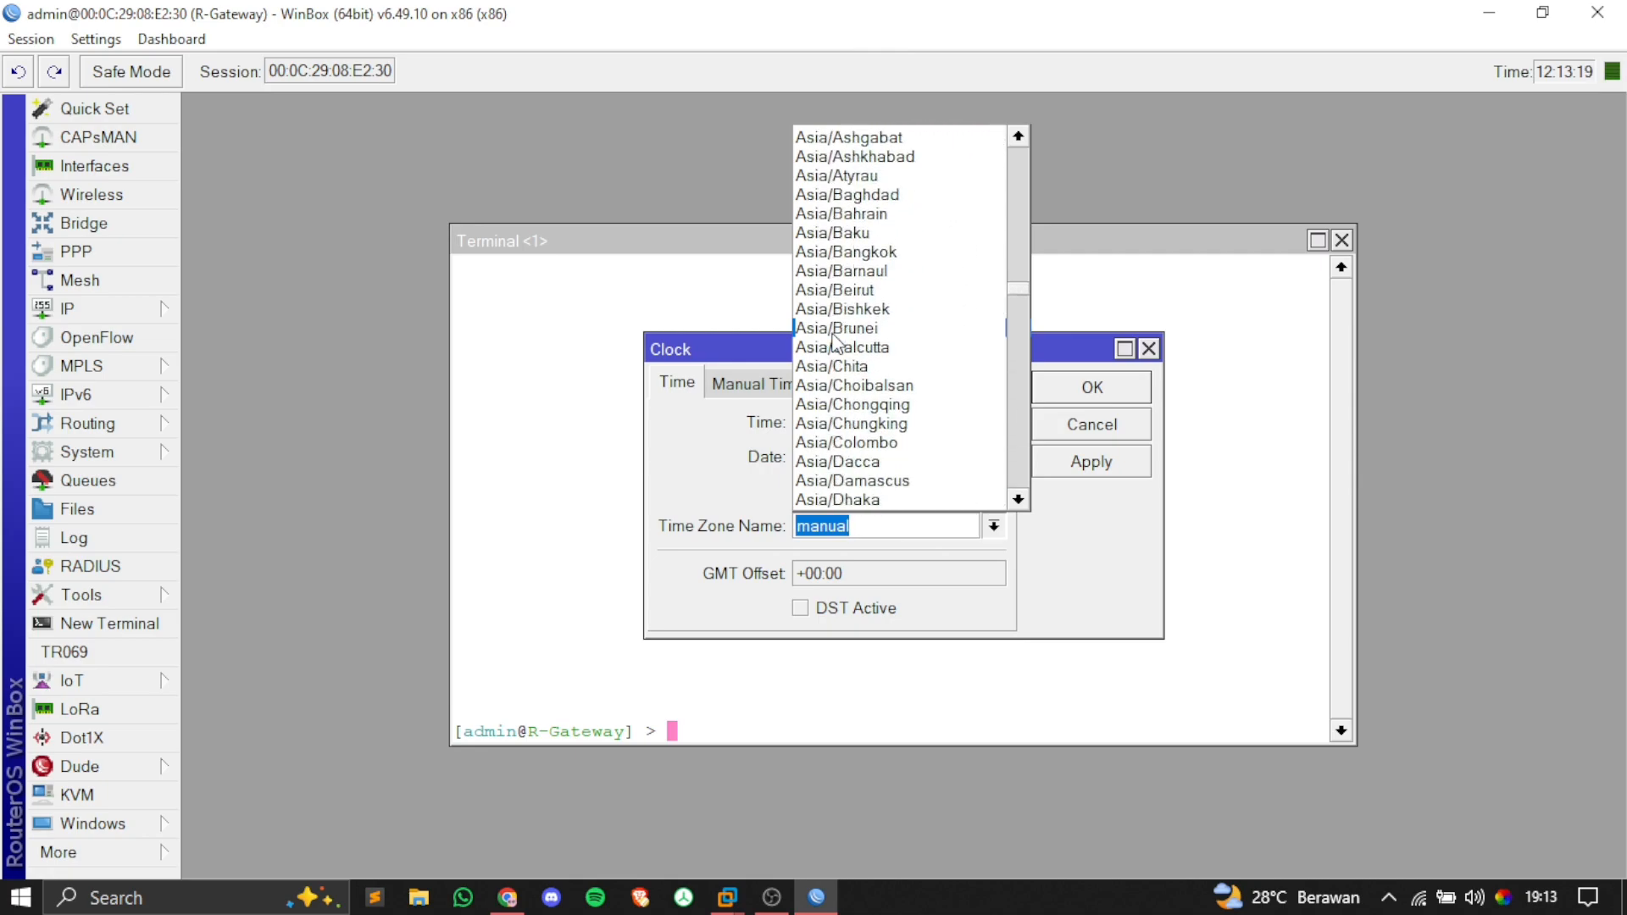
{"action": "scroll", "coordinate": [835, 344], "scroll_direction": "down", "scroll_amount": 4}
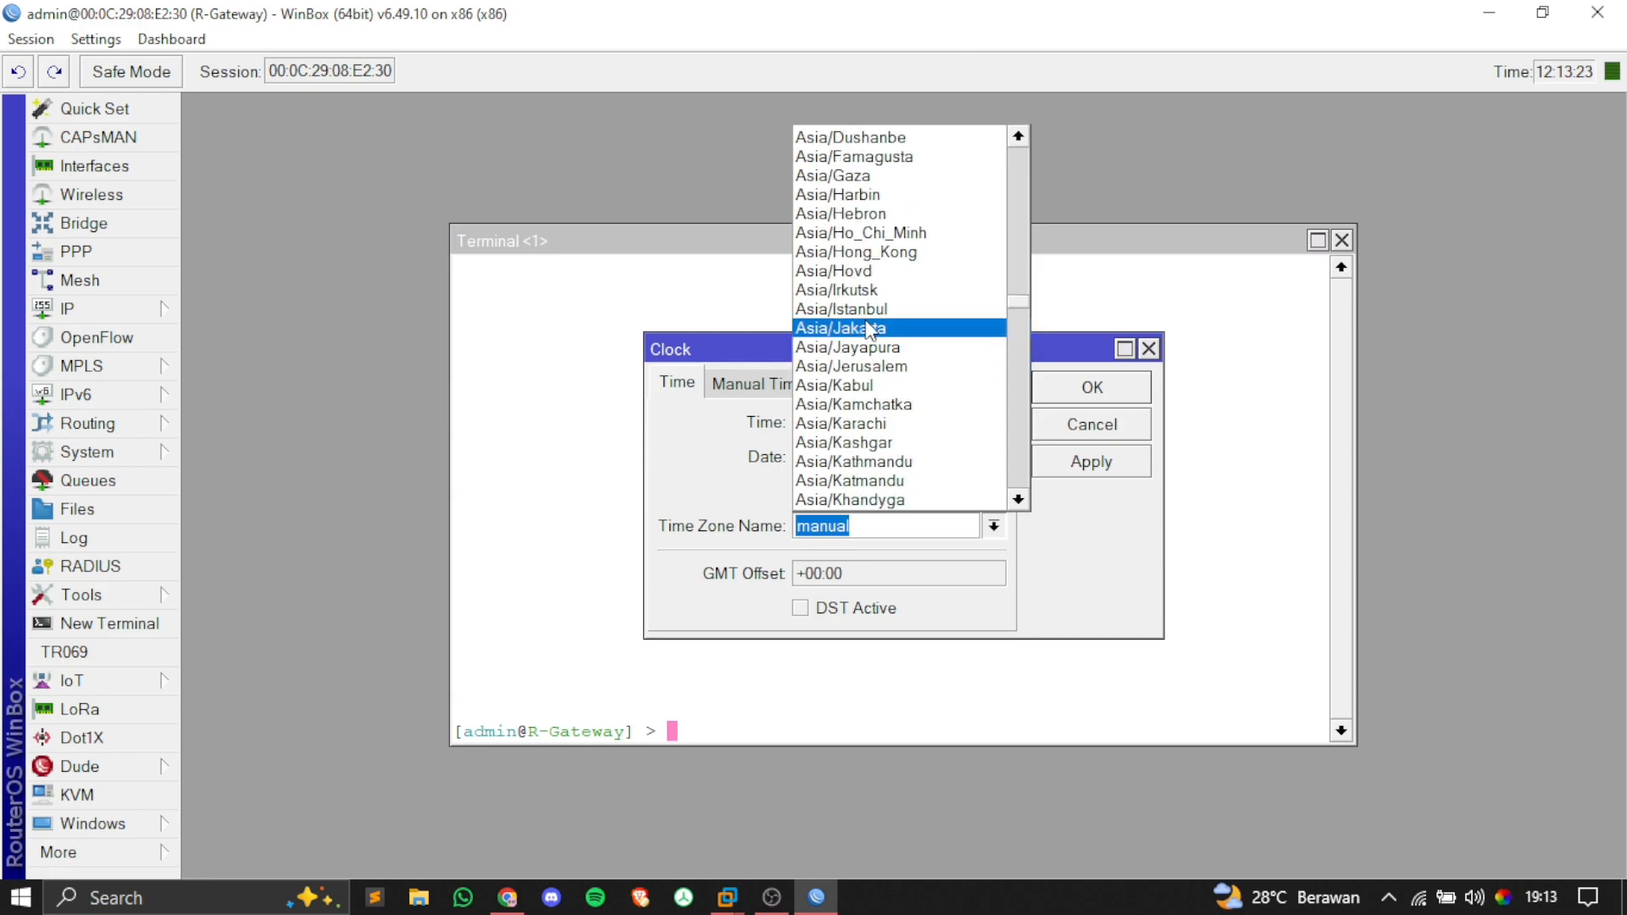
{"action": "left_click", "coordinate": [869, 330]}
{"action": "left_click", "coordinate": [1077, 468]}
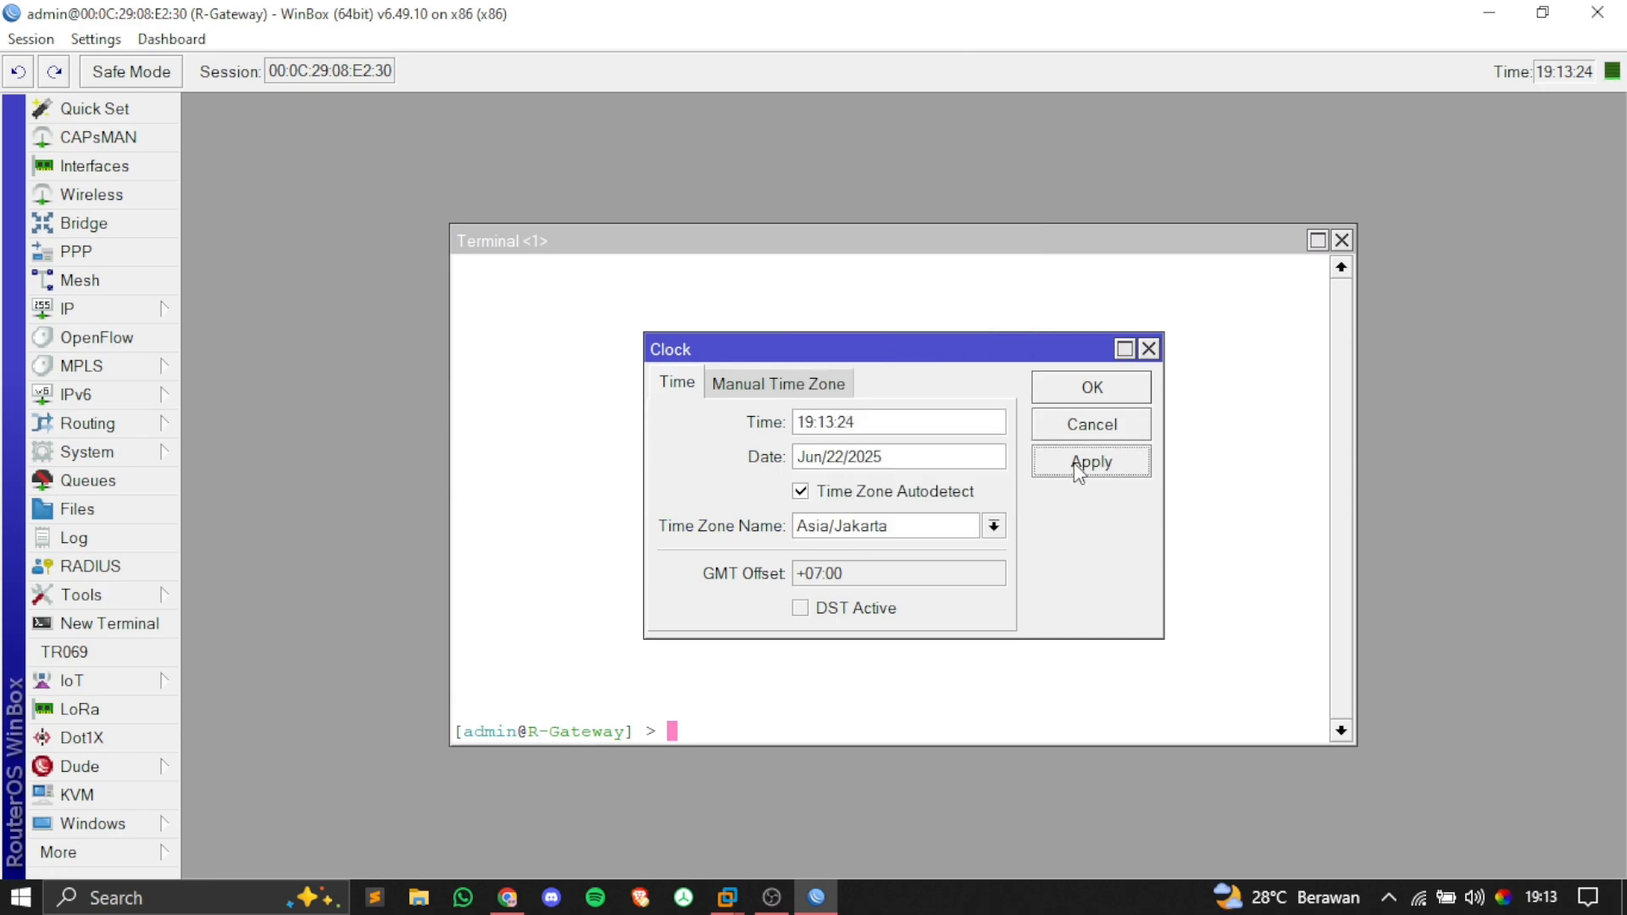
{"action": "left_click", "coordinate": [1070, 397]}
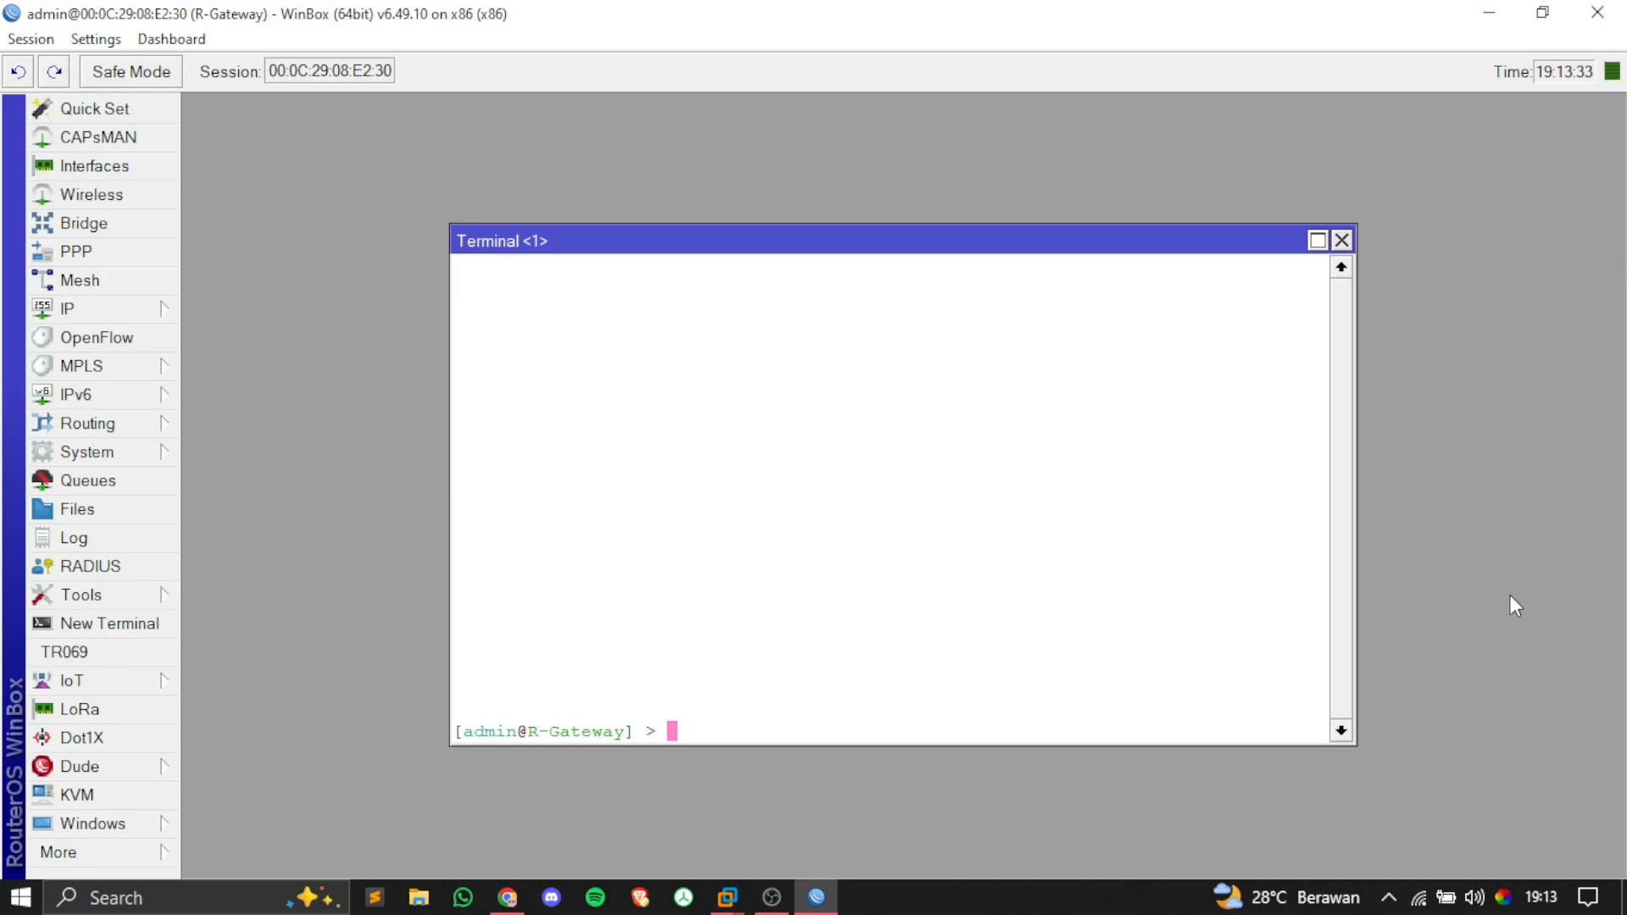
{"action": "left_click", "coordinate": [506, 892]}
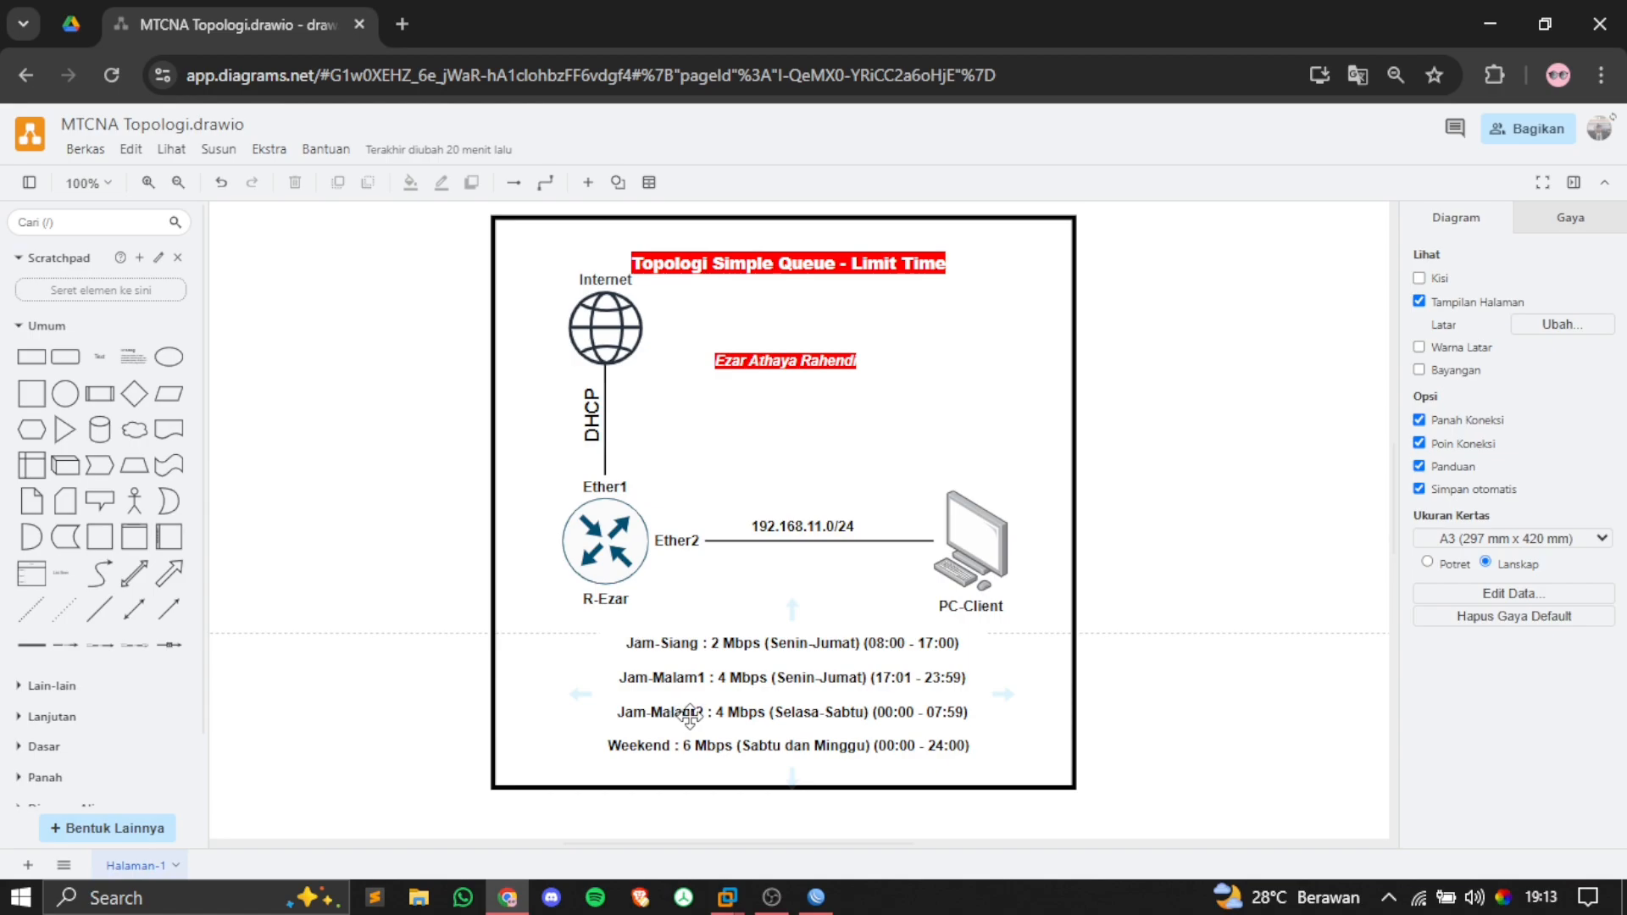
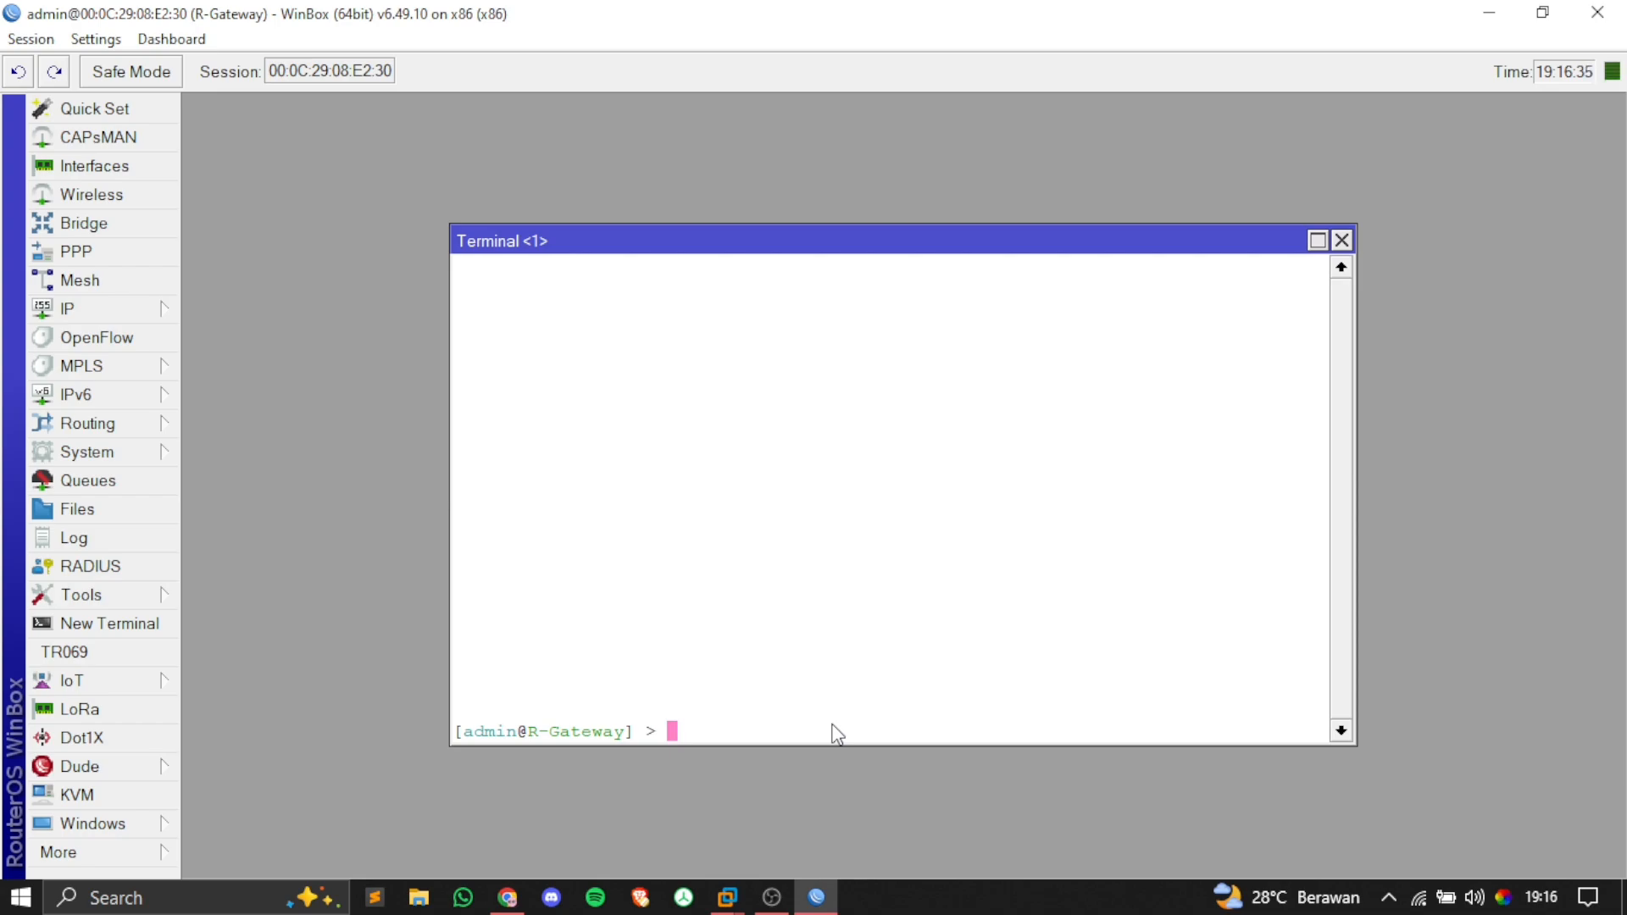
Step: Start the queue simple add command for Jam-Siang, targeting 192.168.11.0/24
{"action": "type", "text": "queue si"}
{"action": "key", "text": "Tab"}
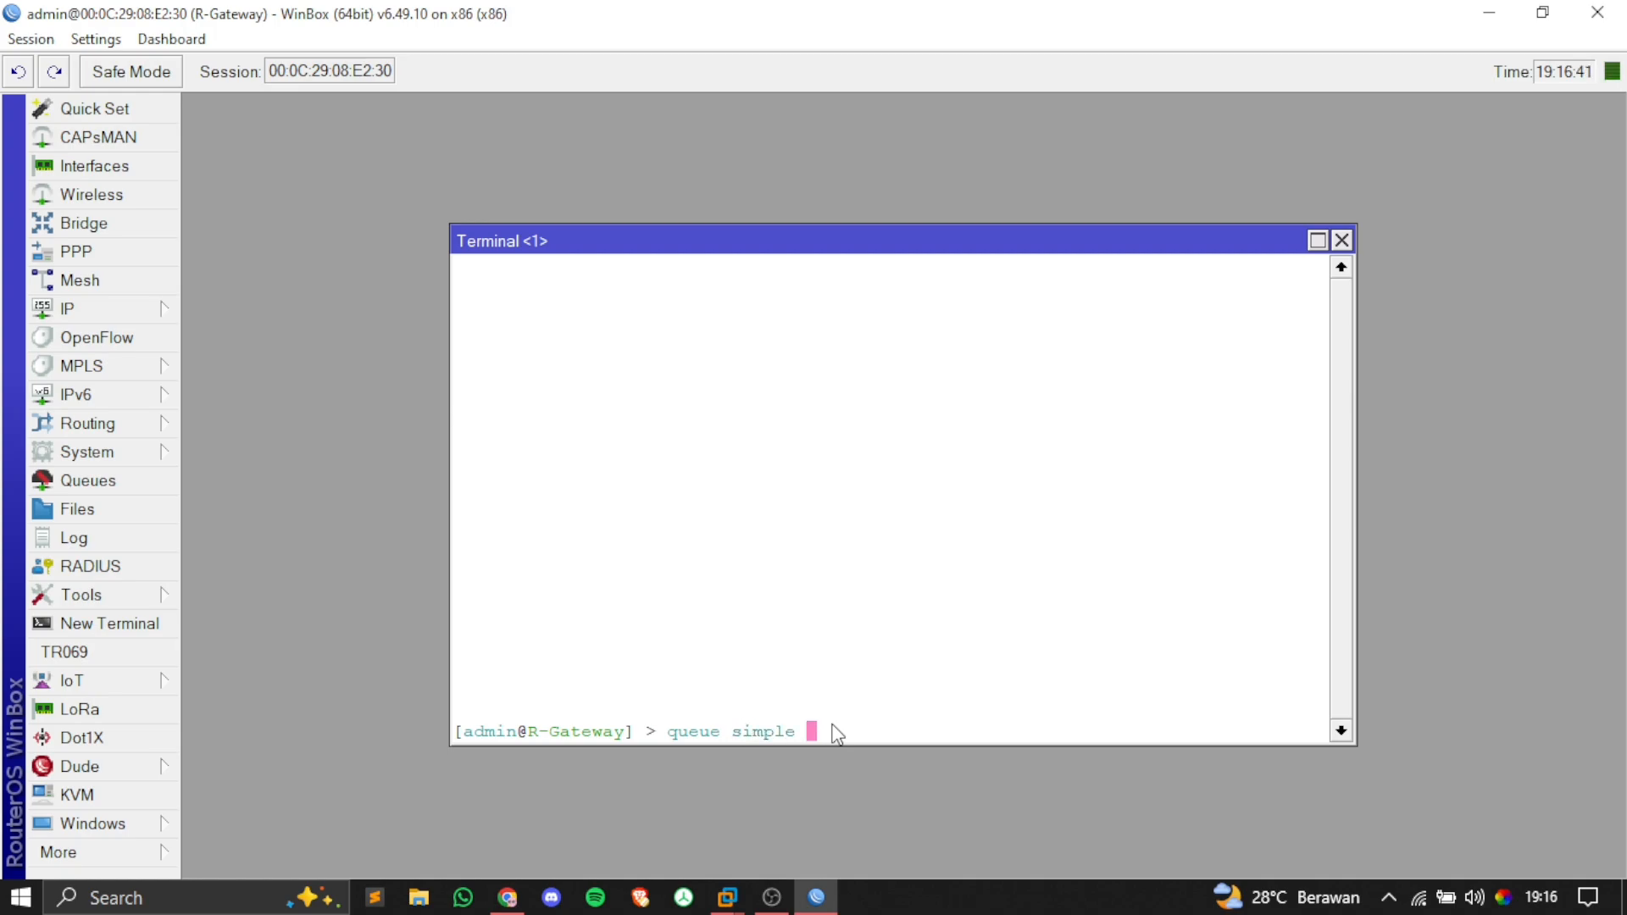
{"action": "type", "text": "add "}
{"action": "type", "text": "n"}
{"action": "key", "text": "Tab"}
{"action": "type", "text": "Jam-S"}
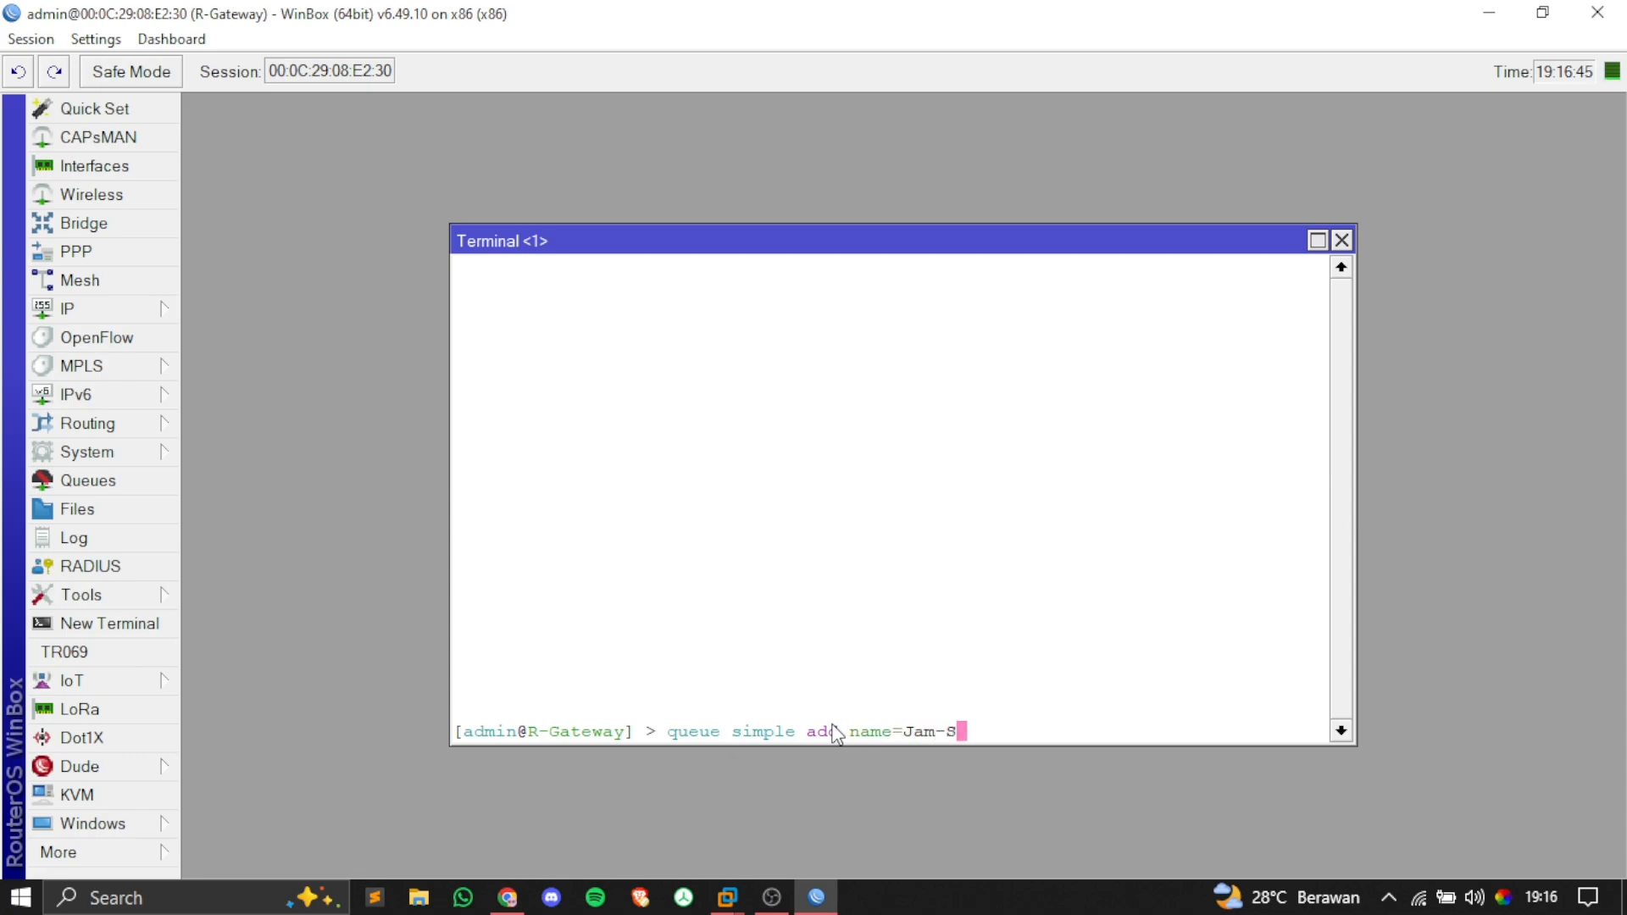
{"action": "type", "text": "iang tar"}
{"action": "key", "text": "Tab"}
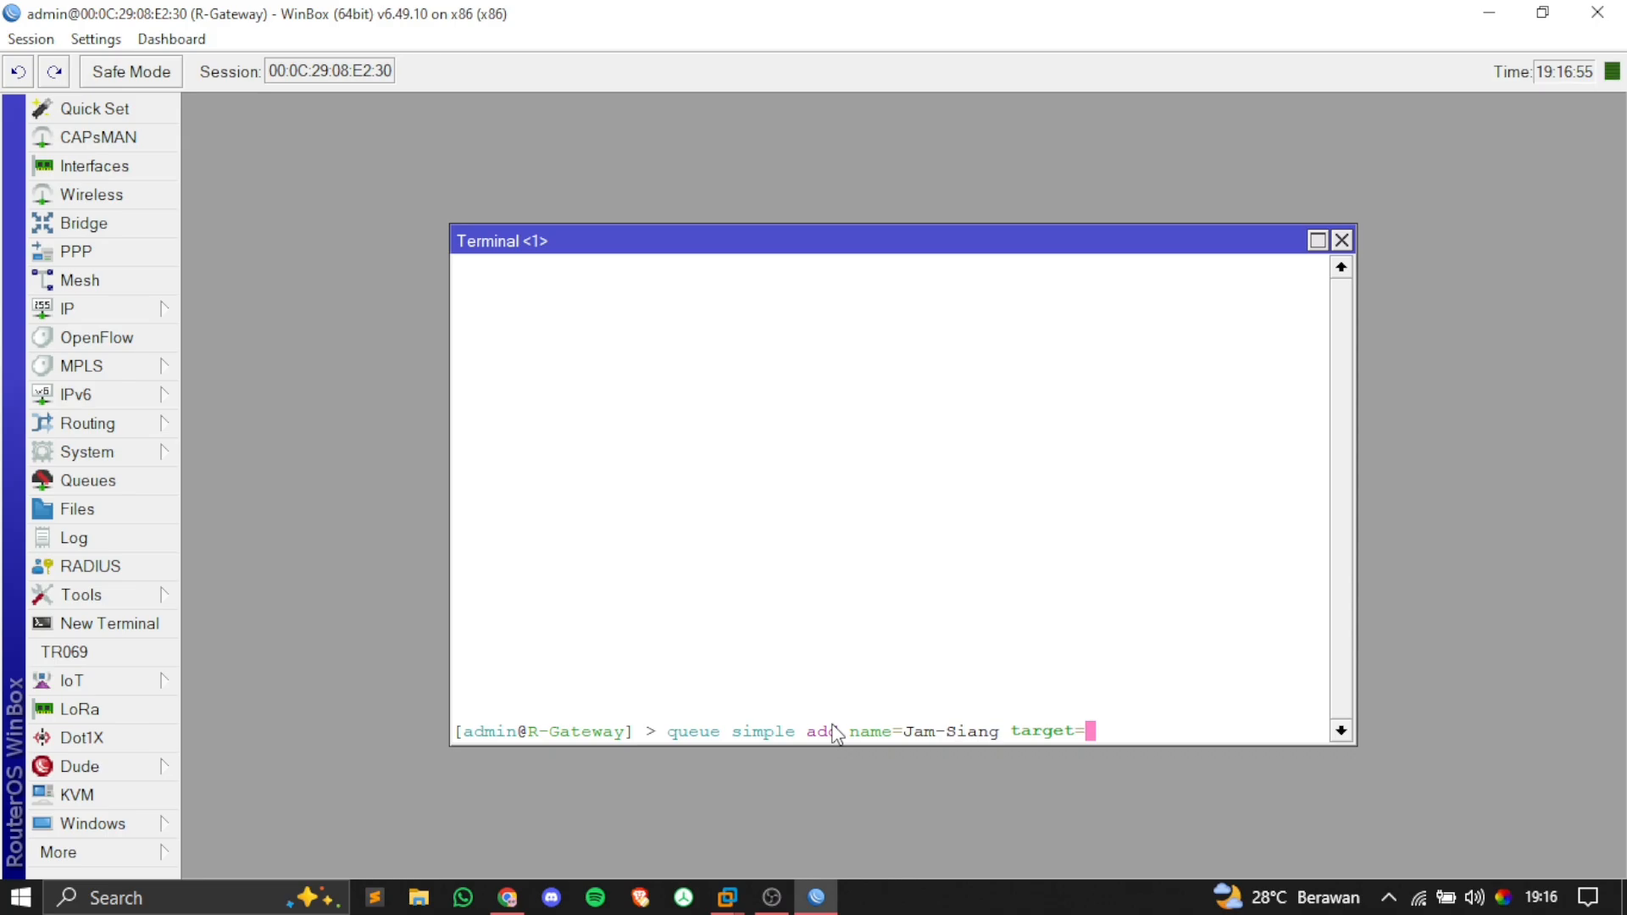
{"action": "key", "text": "alt+Tab"}
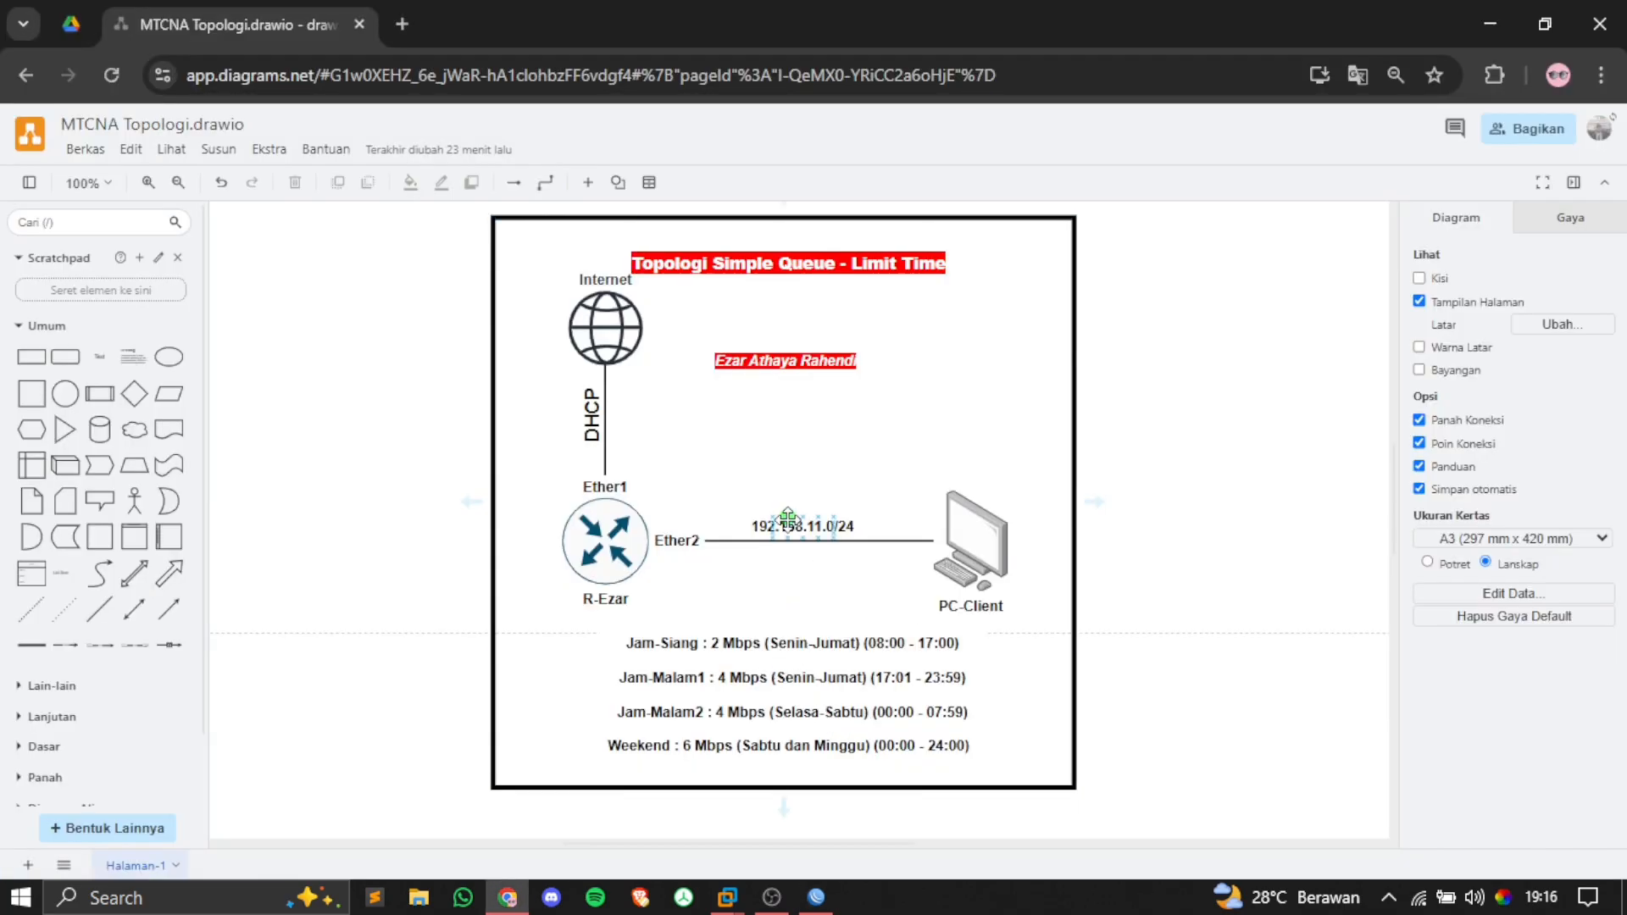
{"action": "left_click", "coordinate": [815, 556]}
{"action": "key", "text": "alt+Tab"}
{"action": "type", "text": "192"}
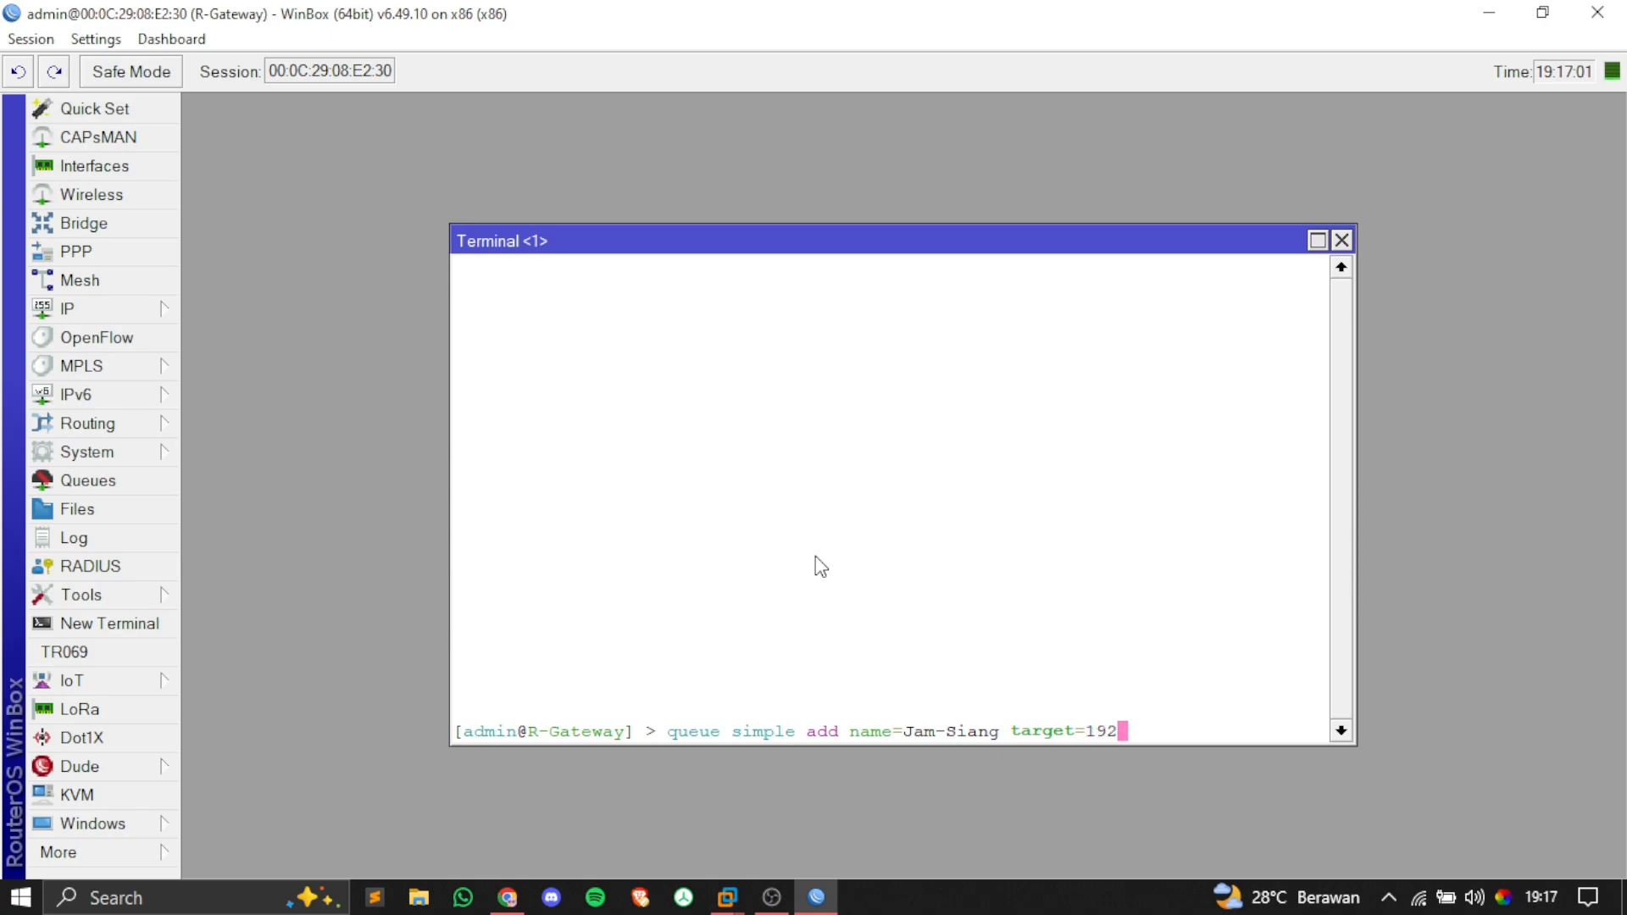
{"action": "type", "text": ".168.11.0/24 "}
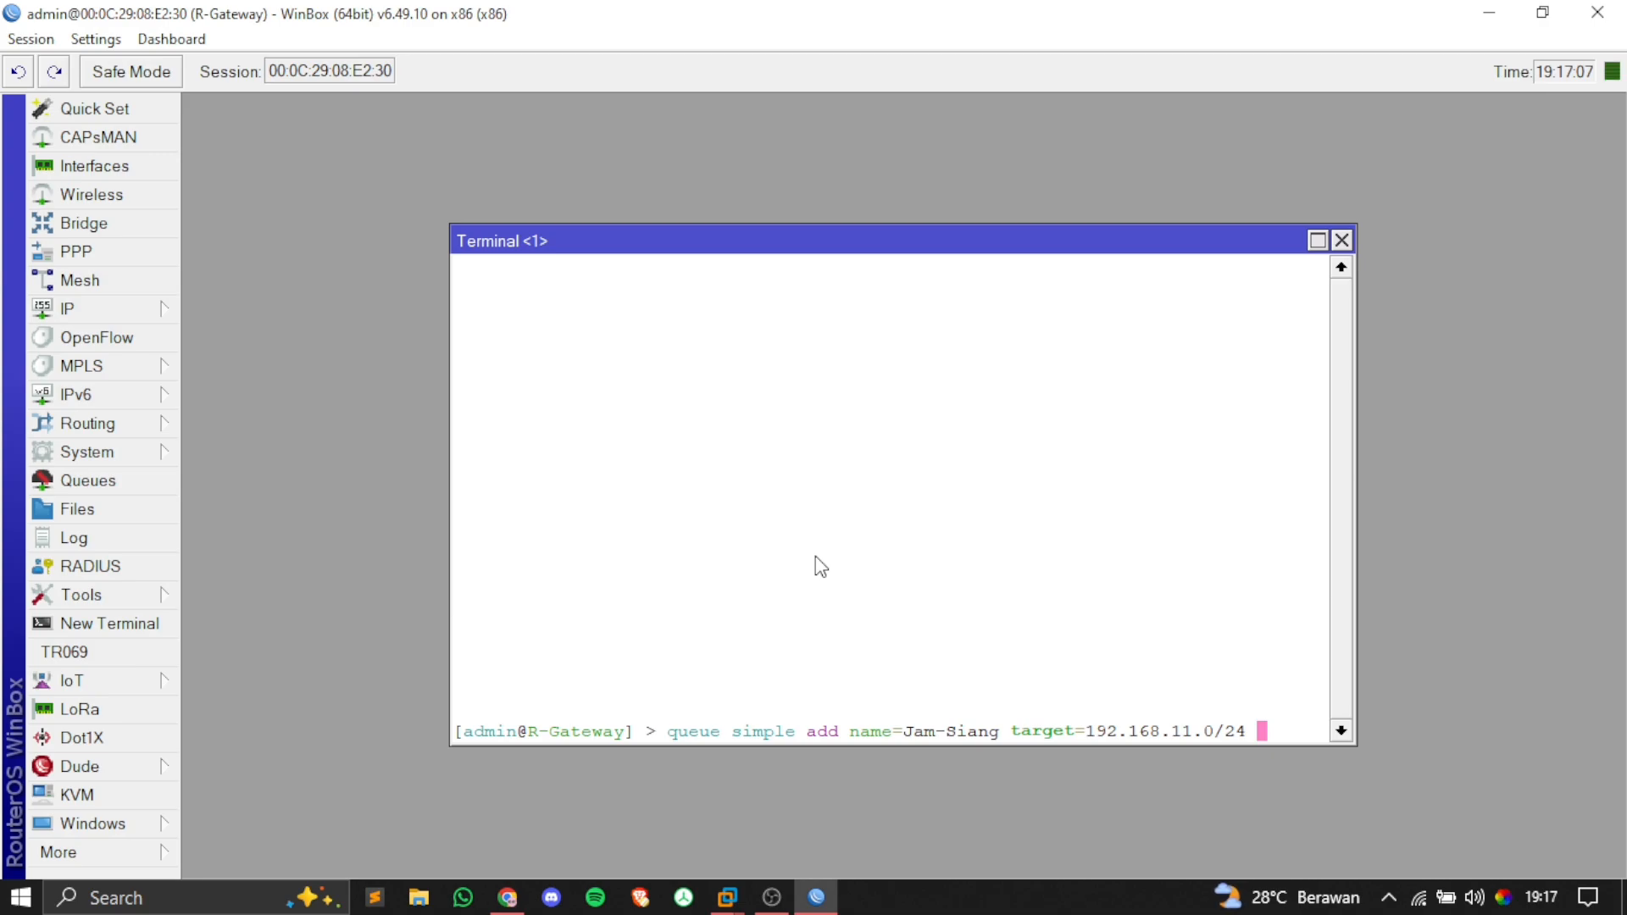
{"action": "type", "text": "to"}
{"action": "key", "text": "Tab"}
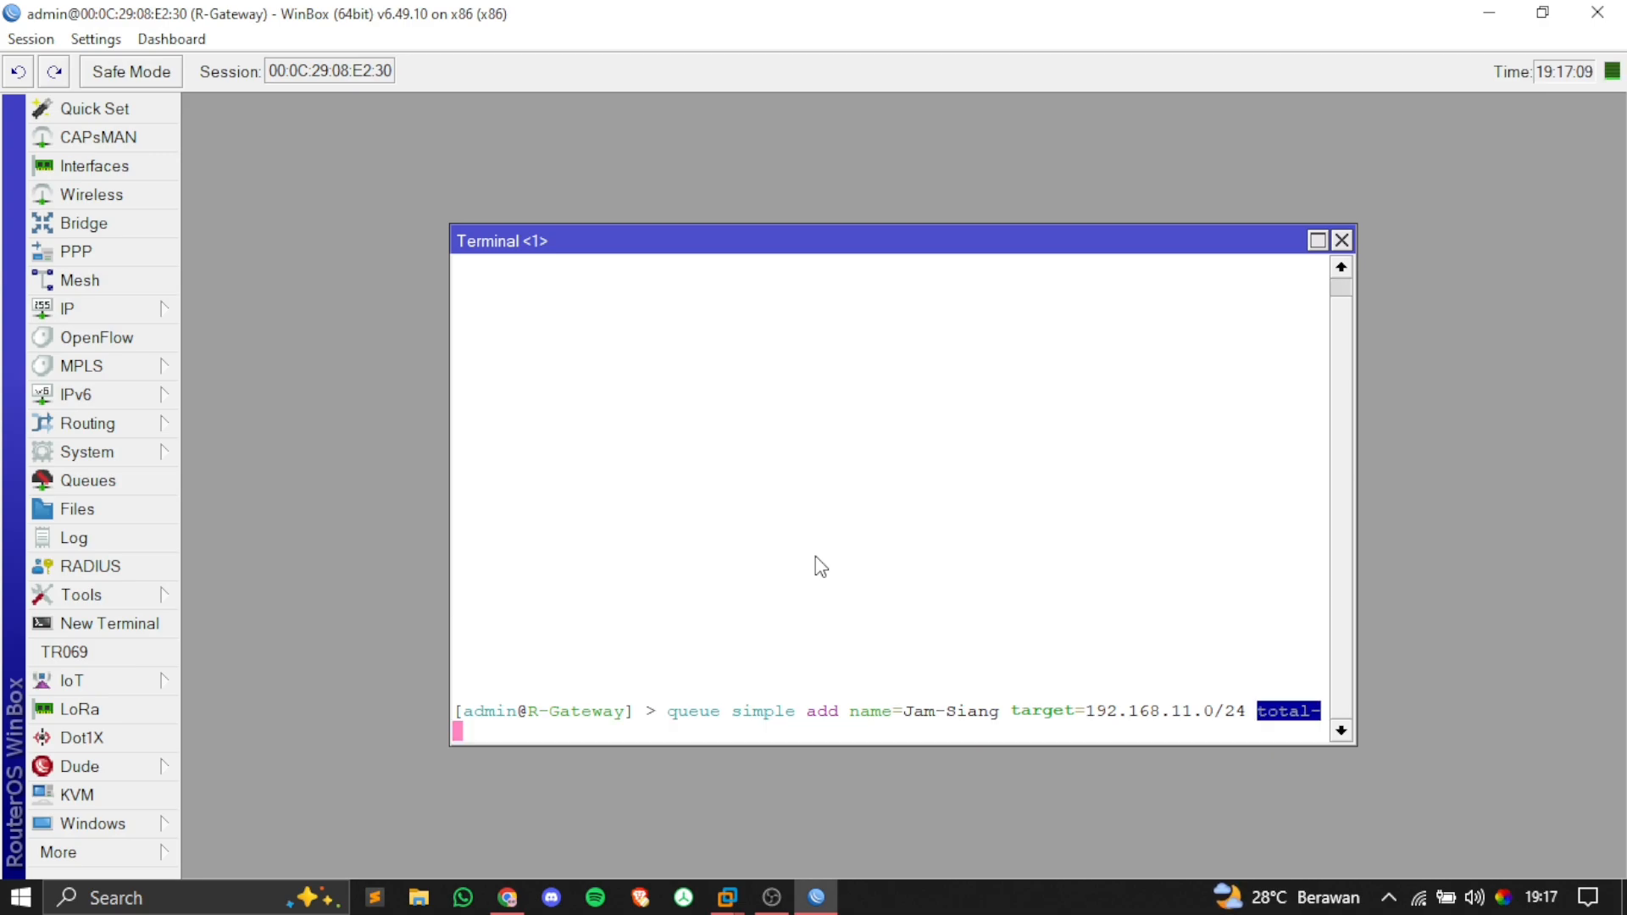
{"action": "type", "text": "m"}
{"action": "key", "text": "Tab"}
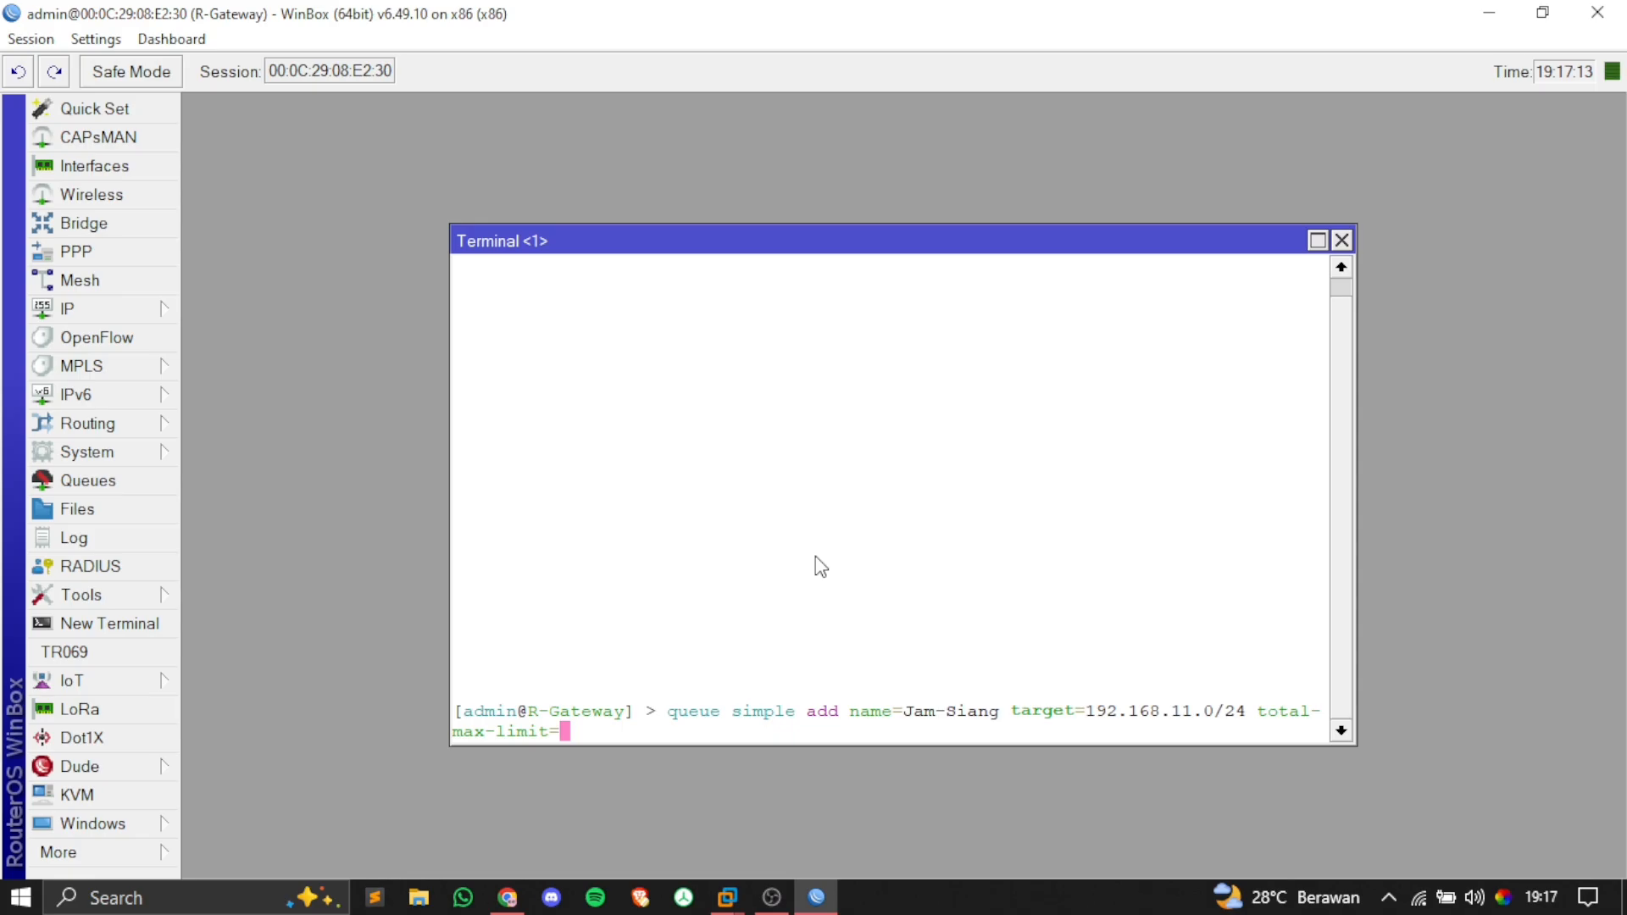
Step: Finish it with total-max-limit 2M and time 08:00-17:00 Monday to Friday, then run it
{"action": "key", "text": "alt+Tab"}
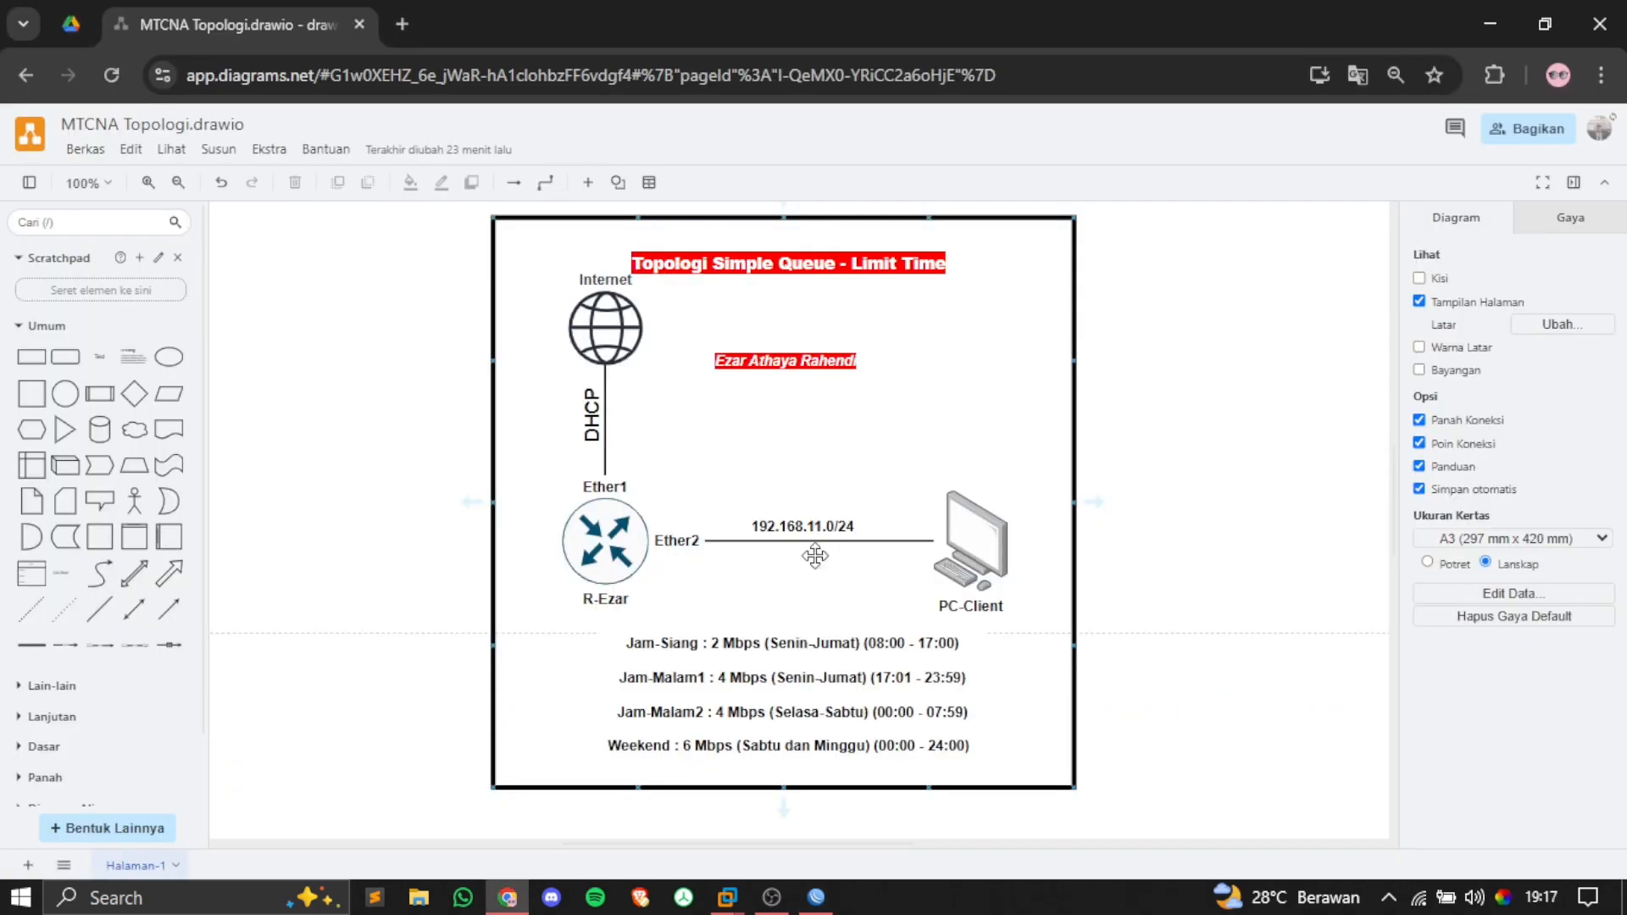
{"action": "key", "text": "alt+Tab"}
{"action": "type", "text": "2M "}
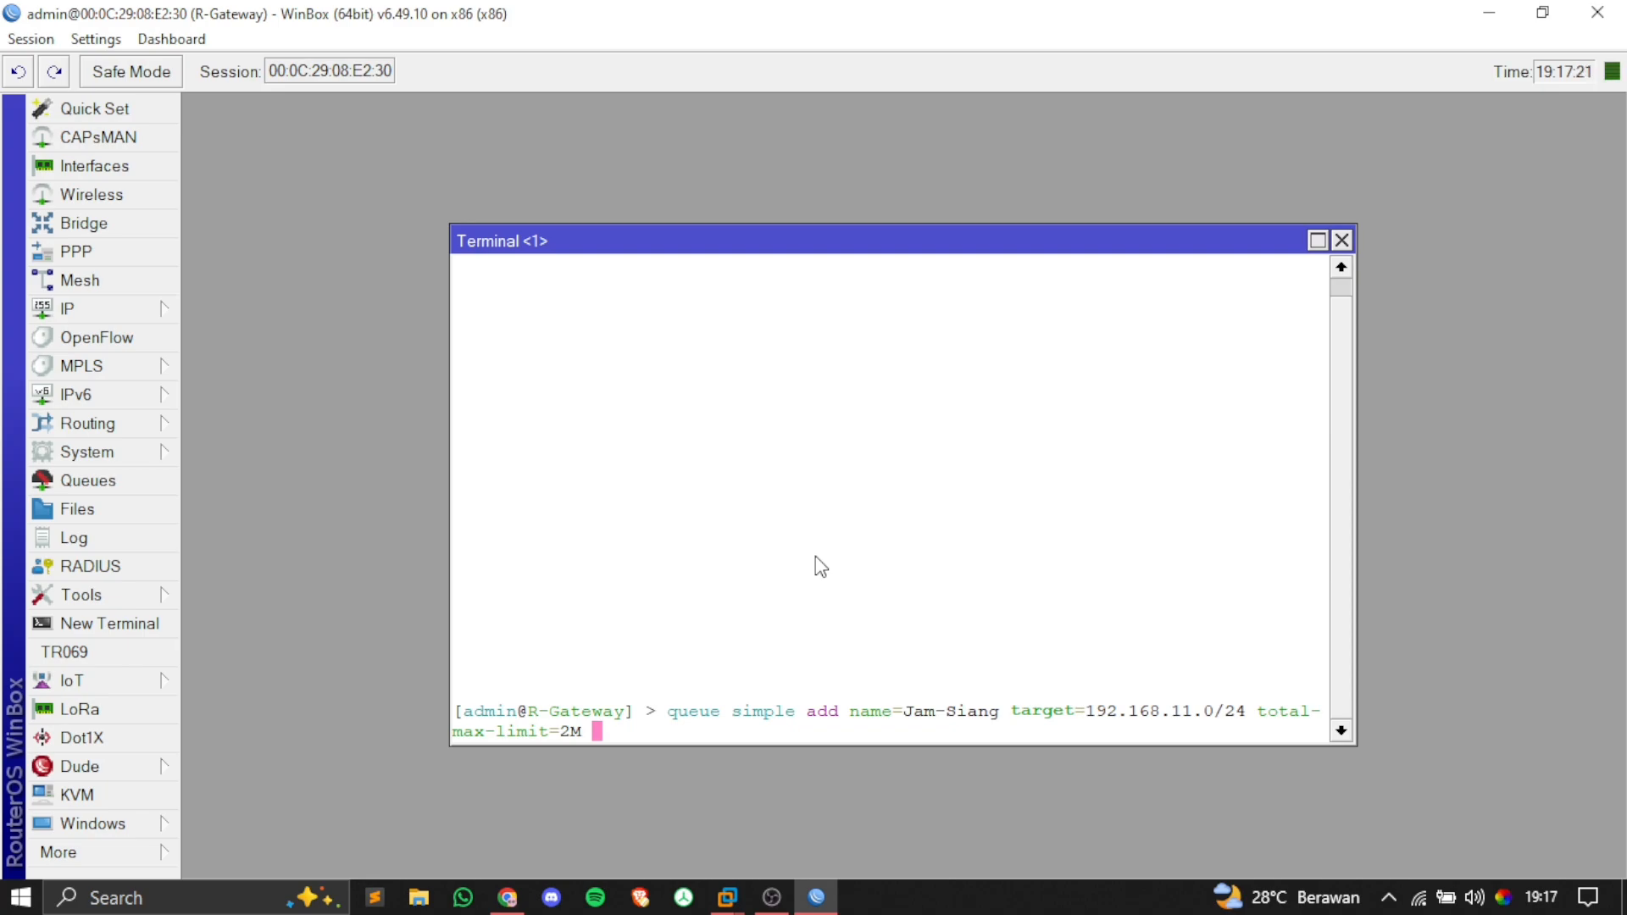
{"action": "type", "text": "time=08:00"}
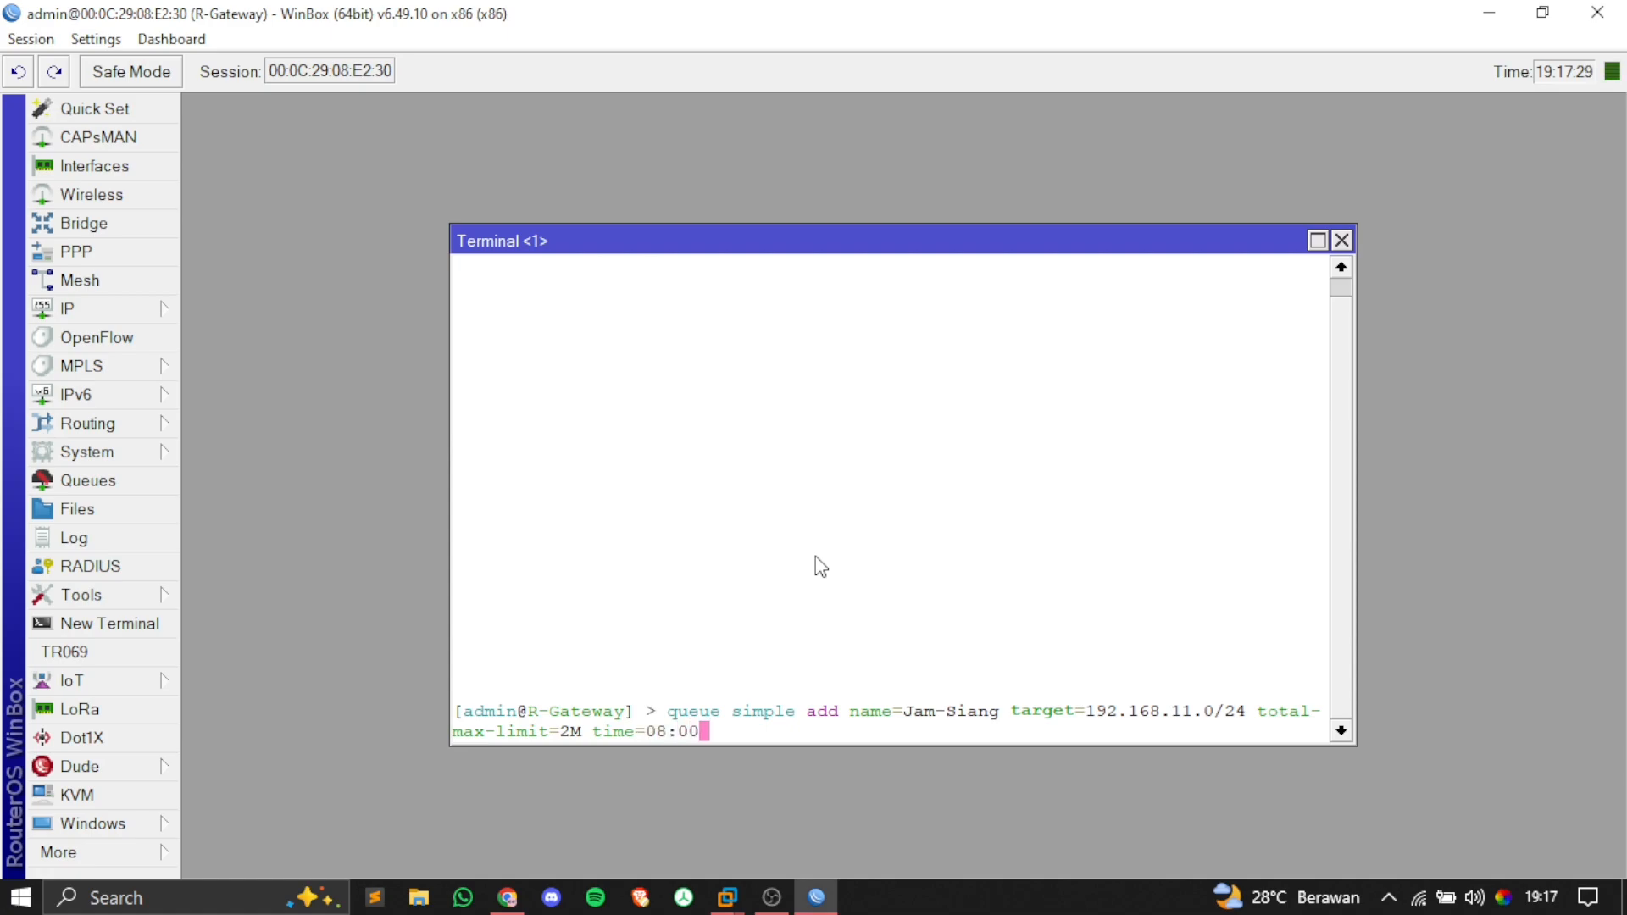
{"action": "type", "text": "-17:00"}
{"action": "key", "text": "alt+Tab"}
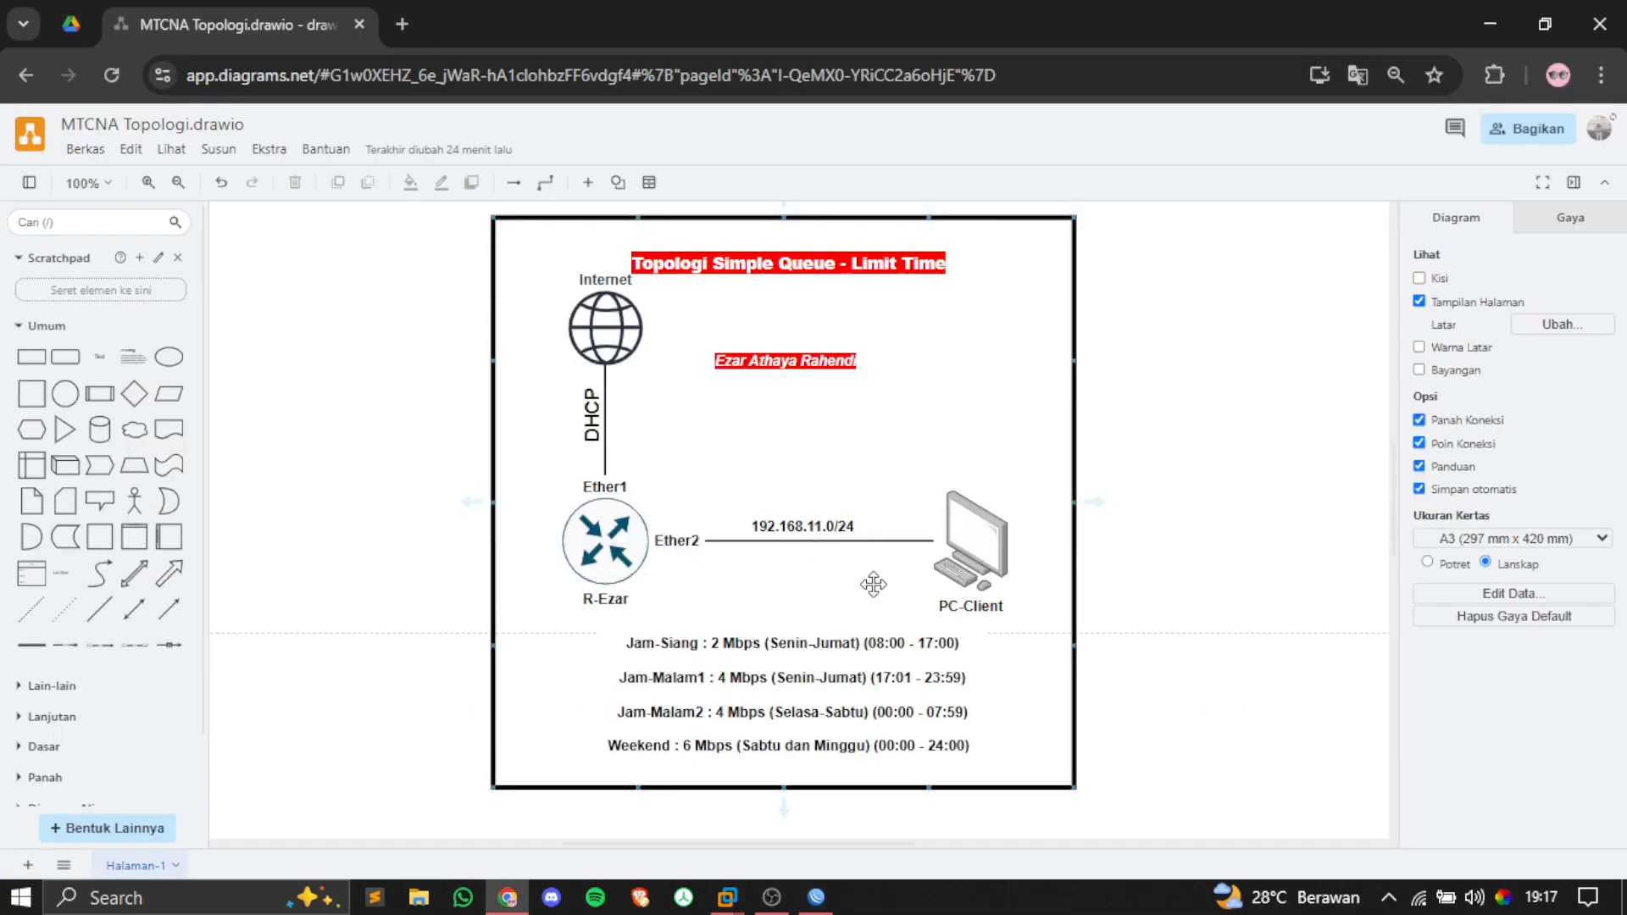
{"action": "key", "text": "alt+Tab"}
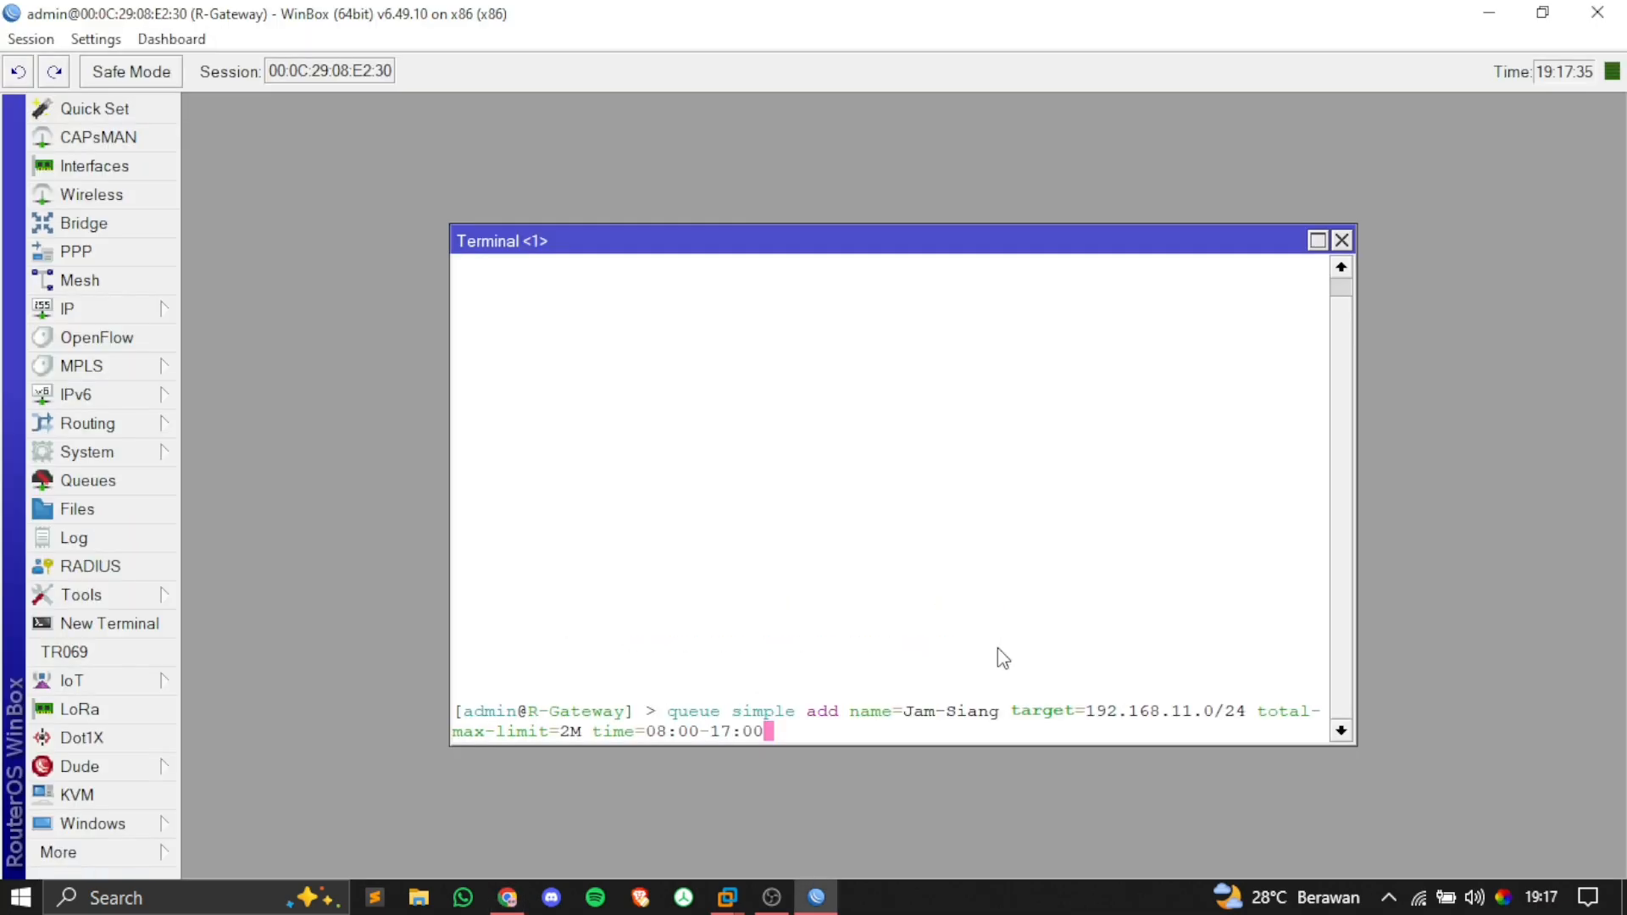
{"action": "type", "text": ",mon,tue"}
{"action": "key", "text": "BackSpace"}
{"action": "type", "text": ",wed"}
{"action": "key", "text": "BackSpace"}
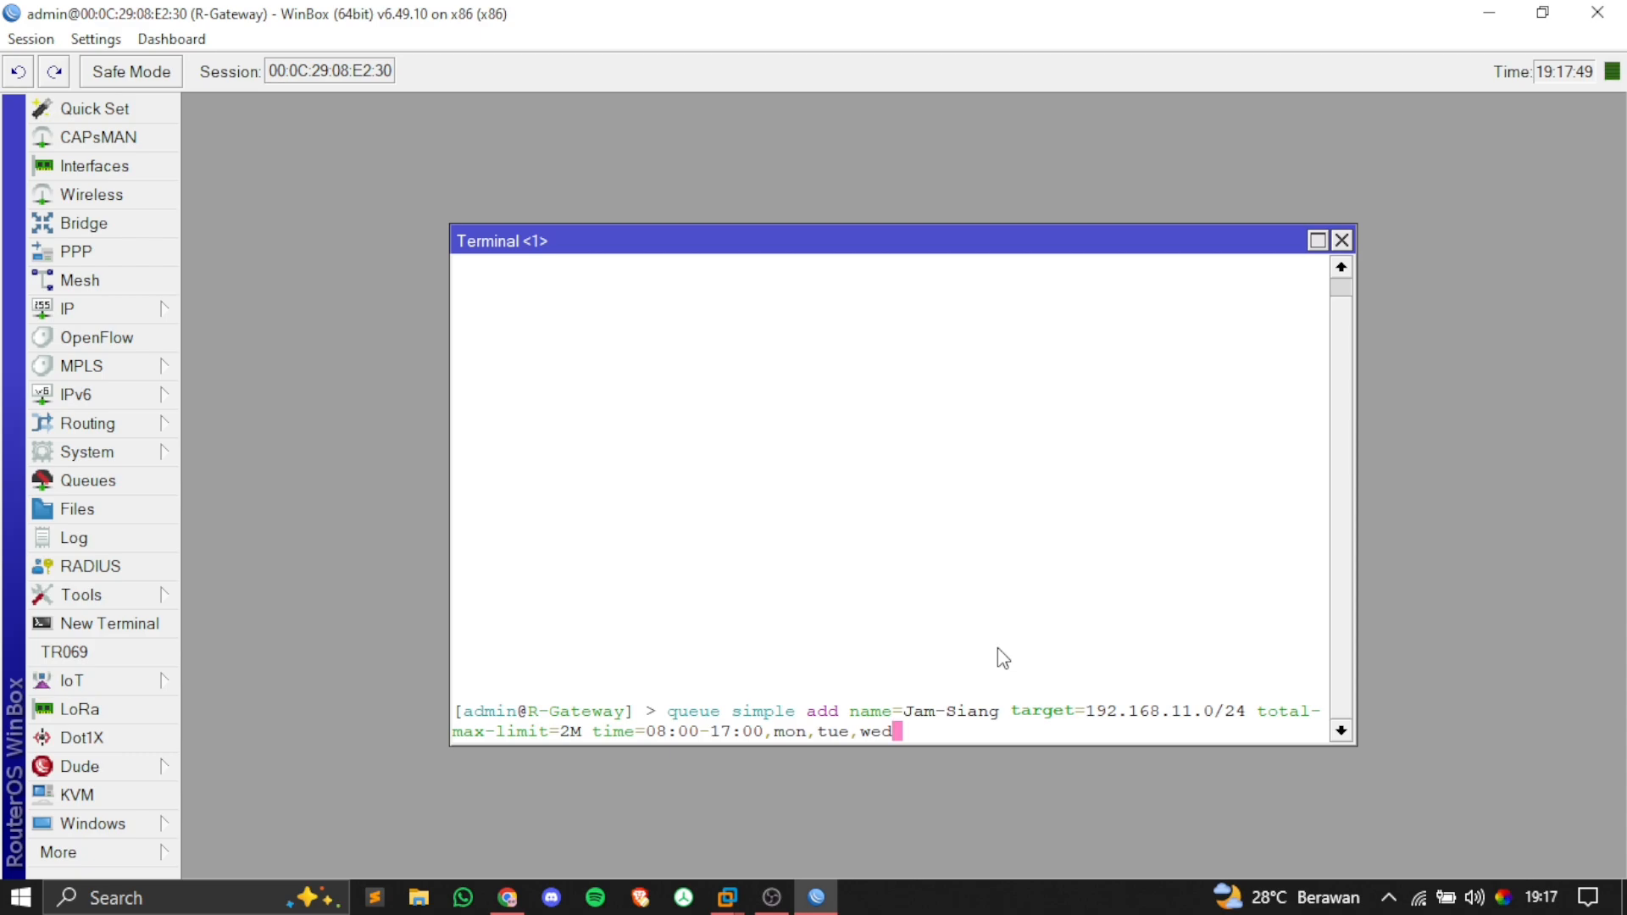
{"action": "type", "text": ",thu"}
{"action": "key", "text": "BackSpace"}
{"action": "type", "text": ",fri"}
{"action": "key", "text": "Return"}
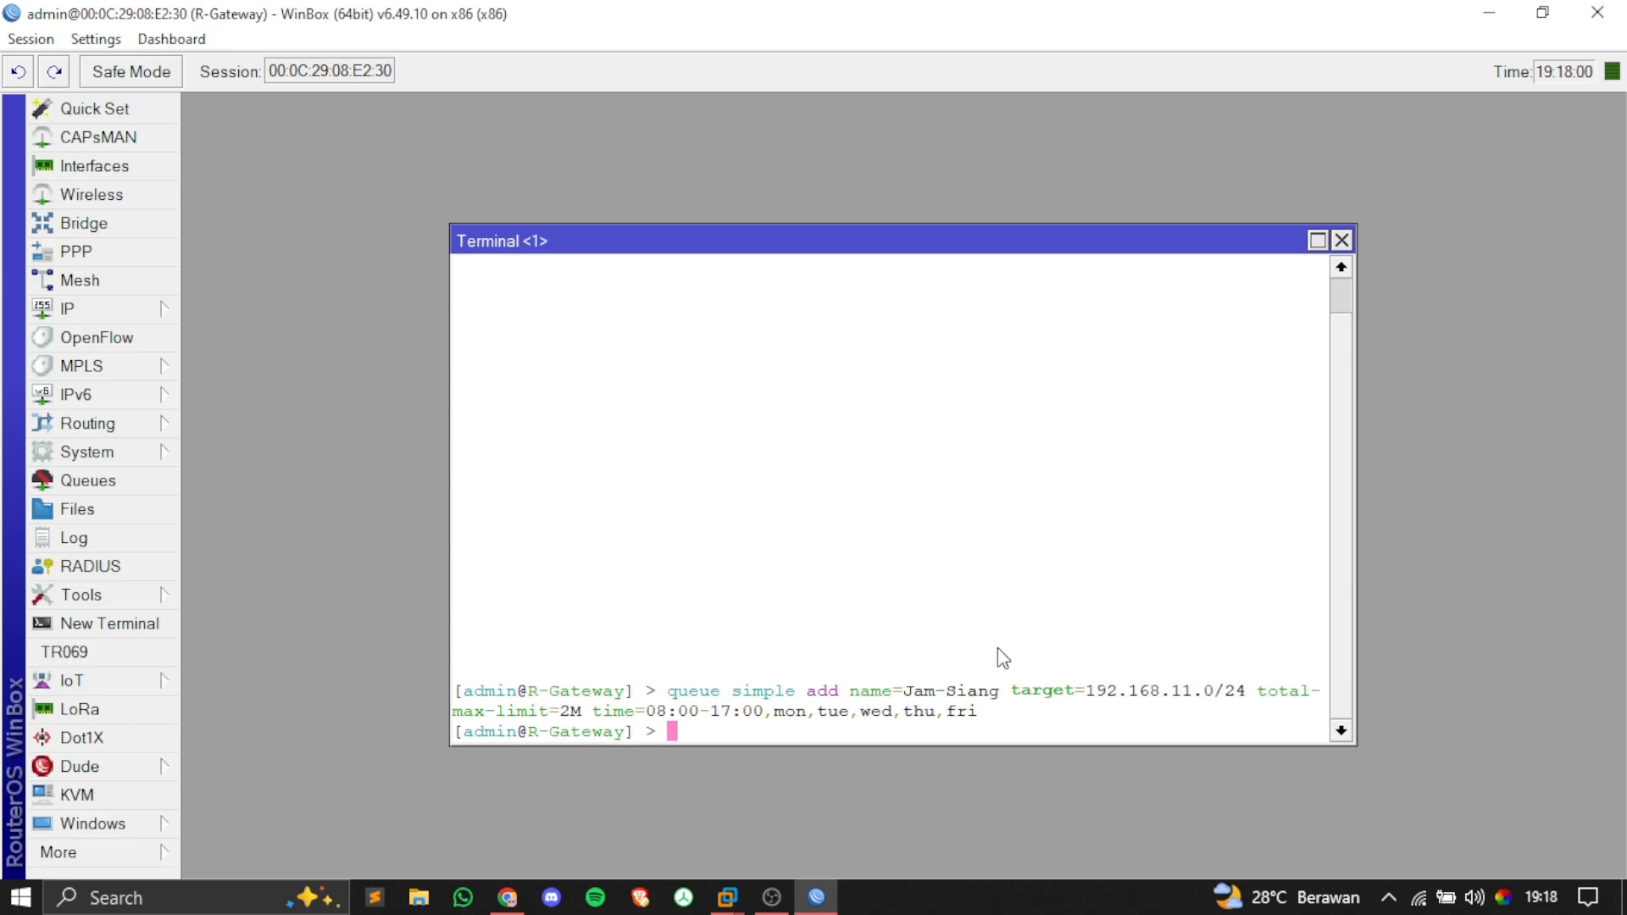
{"action": "type", "text": "queue simple print"}
Step: List the simple queues, check the Jam-Siang entry, and clear the terminal with Ctrl+L
{"action": "key", "text": "Return"}
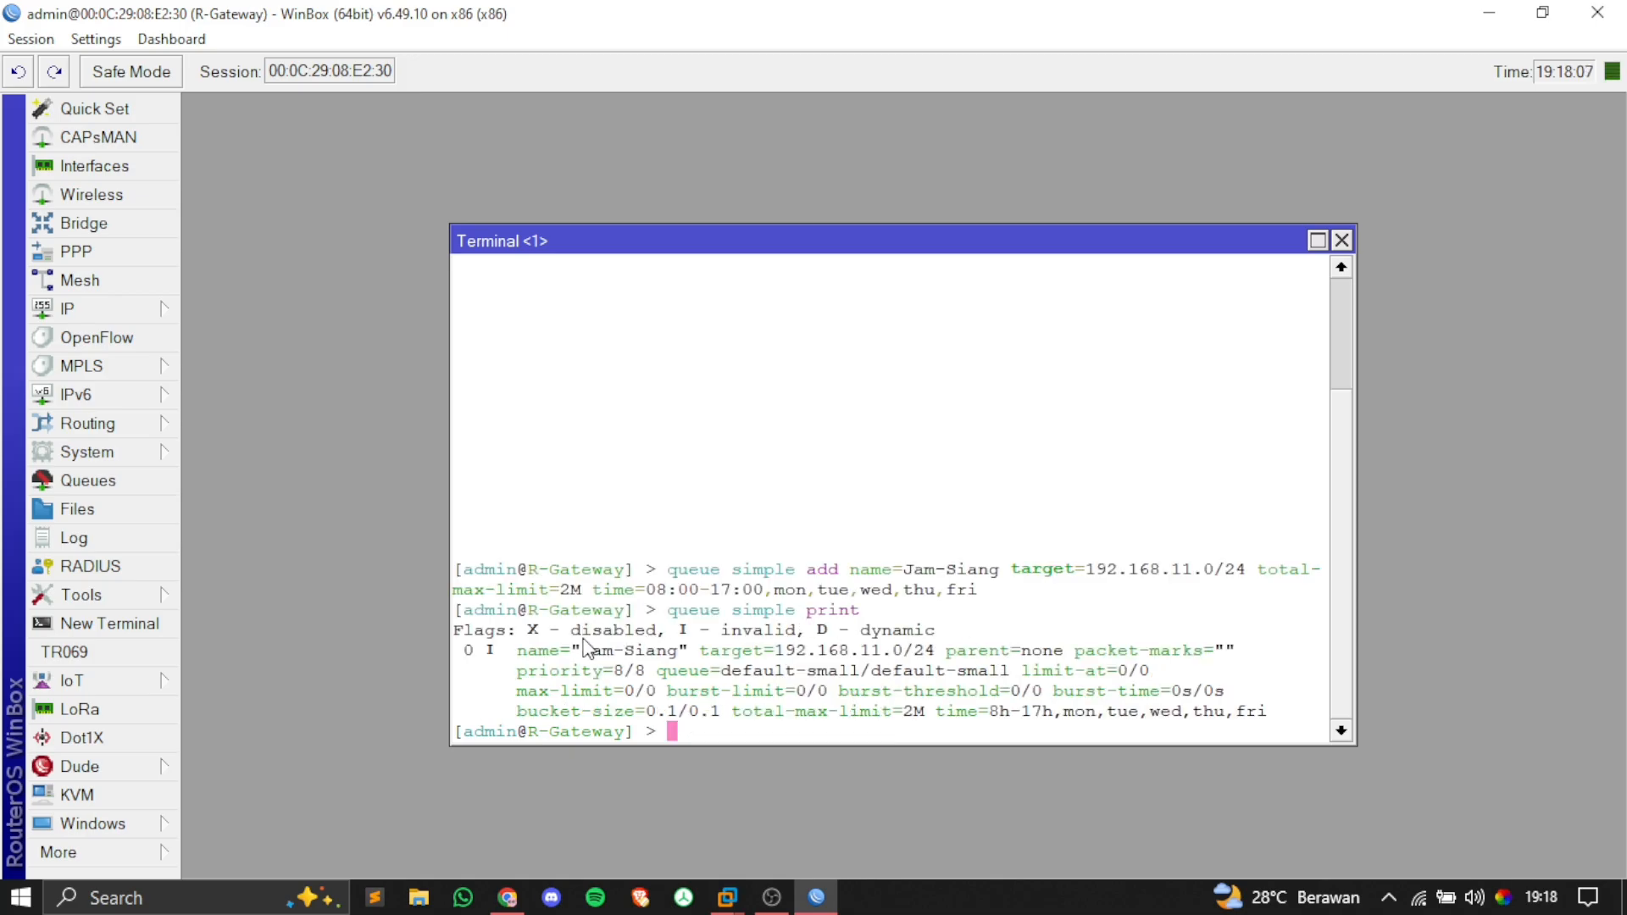
{"action": "left_click_drag", "start_coordinate": [570, 653], "coordinate": [683, 661]}
{"action": "left_click", "coordinate": [784, 705]}
{"action": "key", "text": "ctrl+l"}
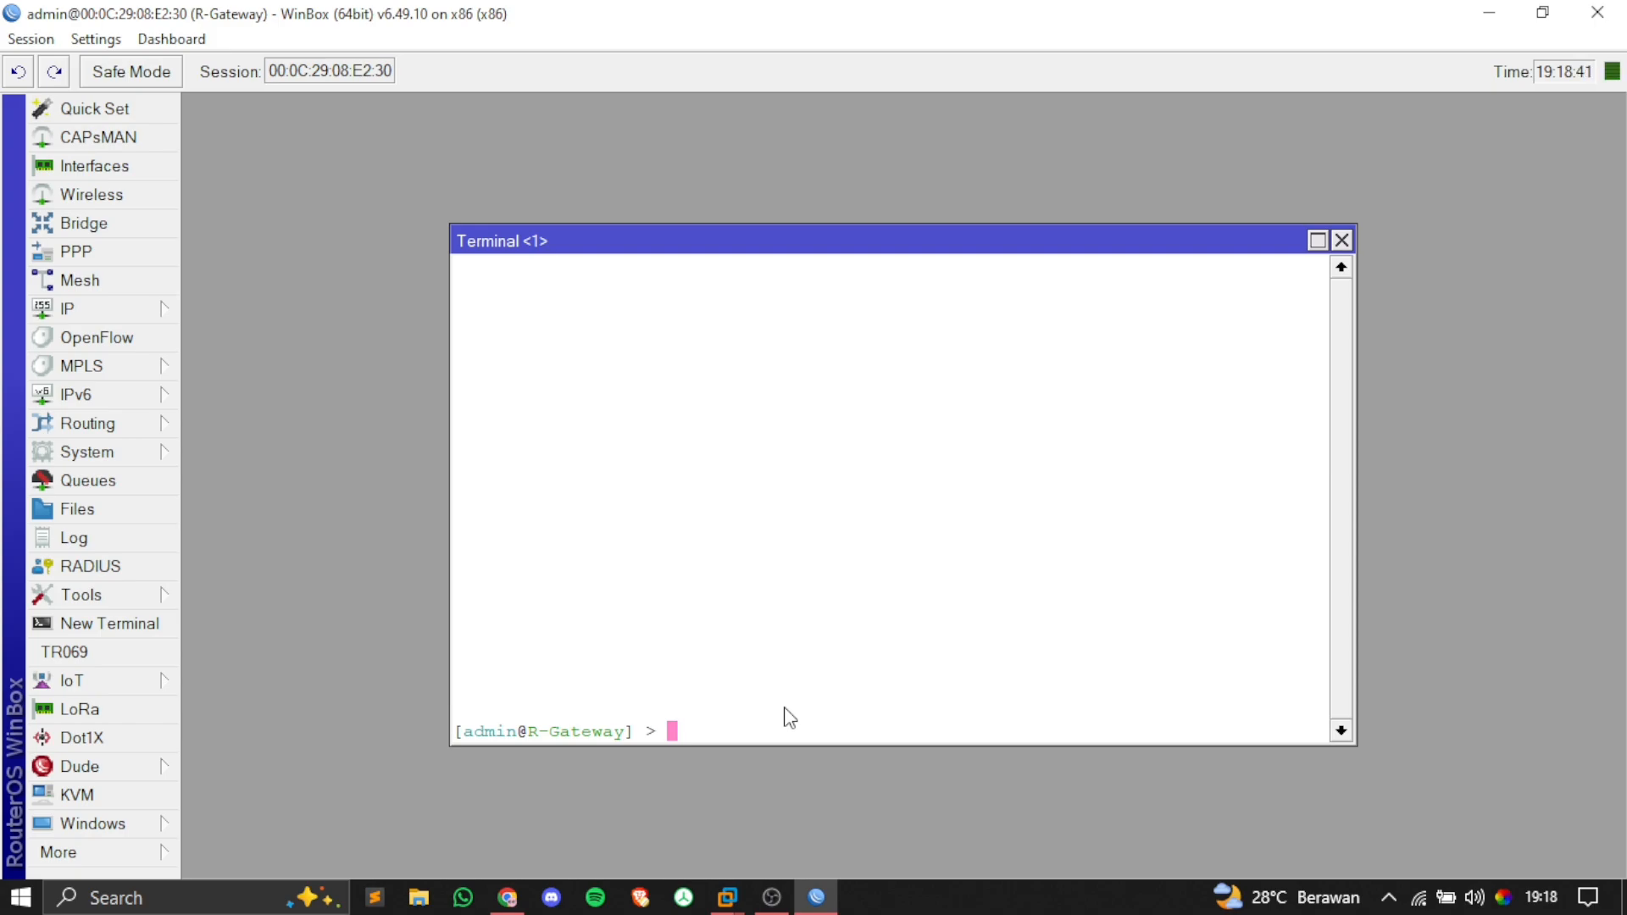
Step: Start the Jam-Malam1 queue command with target 192.168.11.0/24
{"action": "type", "text": "queue simple add n"}
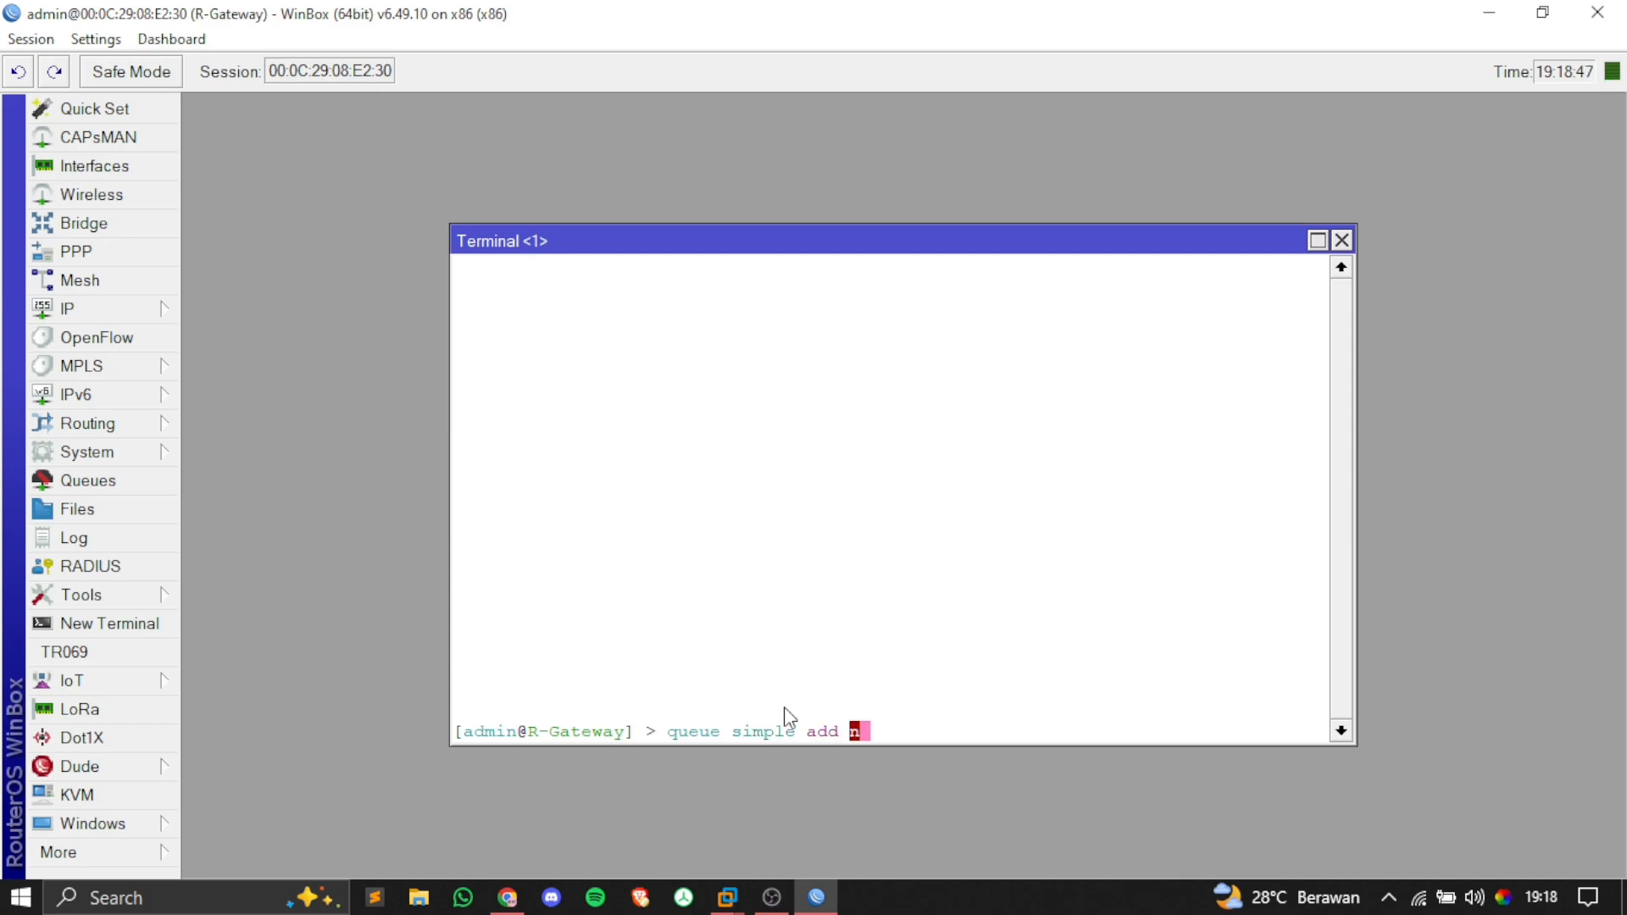
{"action": "key", "text": "Tab"}
{"action": "type", "text": "Jam-Mal"}
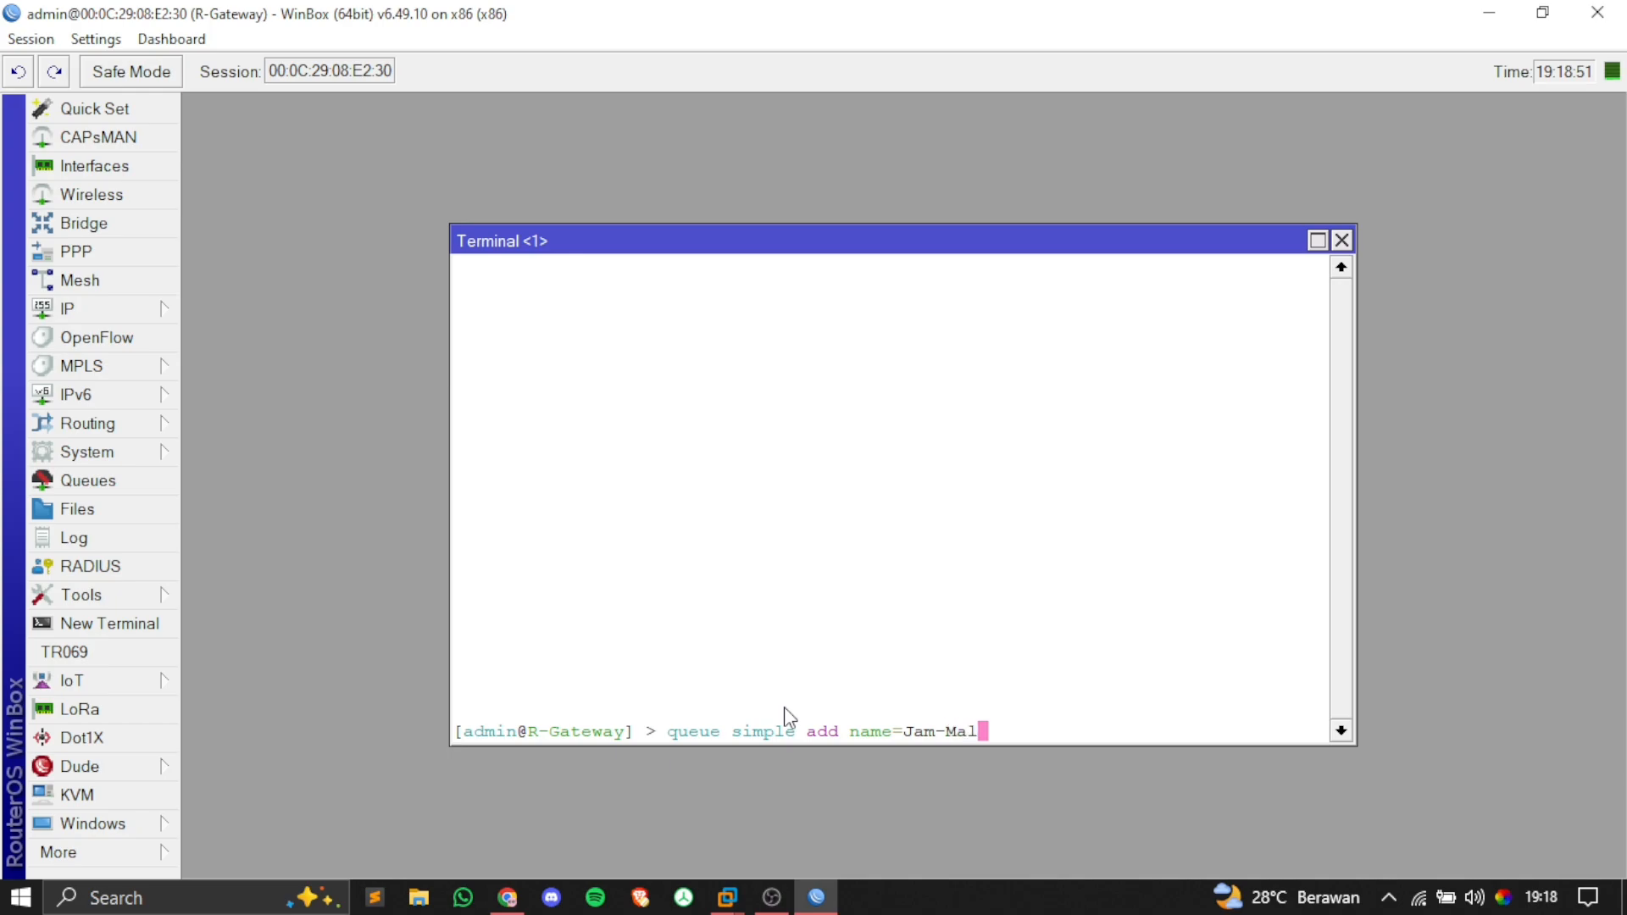
{"action": "type", "text": "am1 target="}
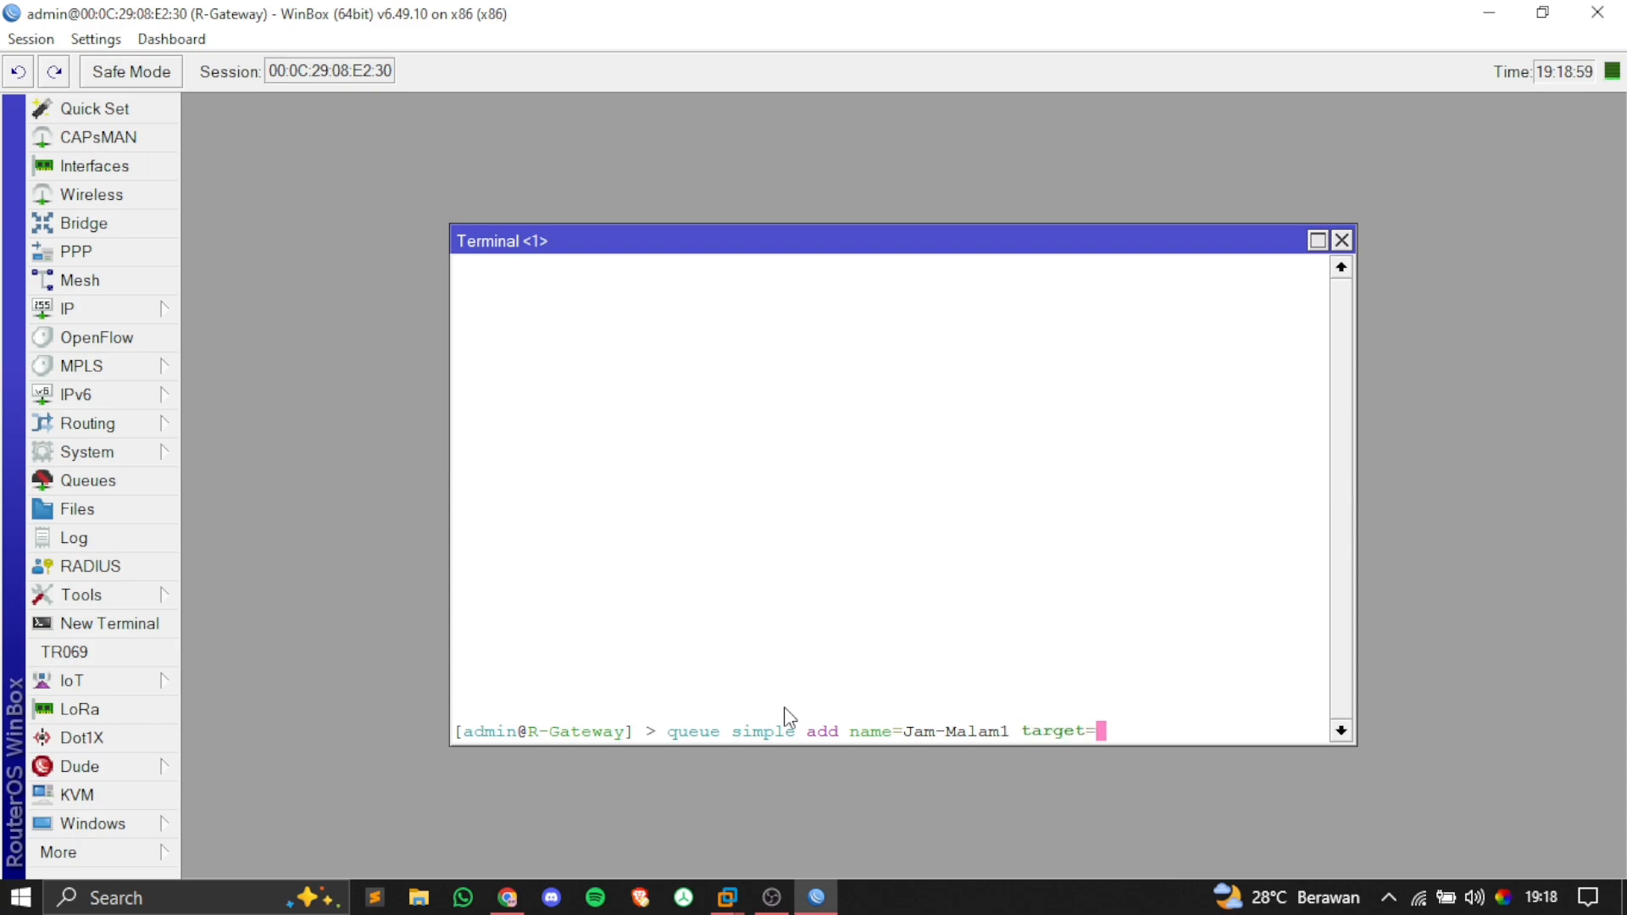
{"action": "type", "text": "192.168.11.0/24"}
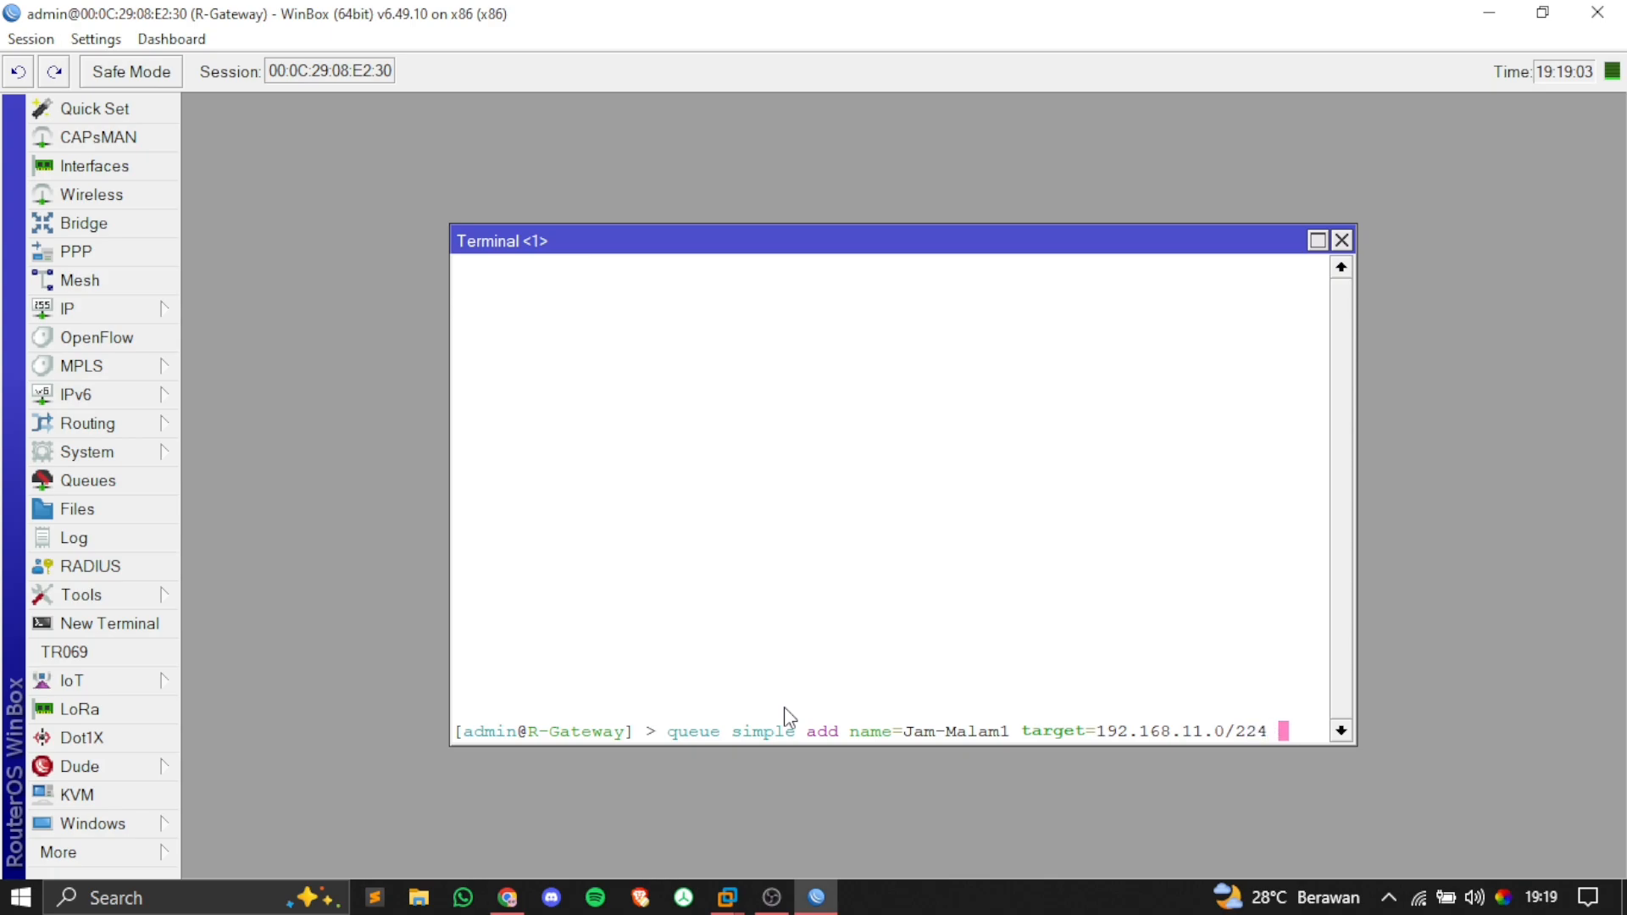
{"action": "key", "text": "BackSpace"}
{"action": "key", "text": "BackSpace"}
{"action": "type", "text": "4 total-"}
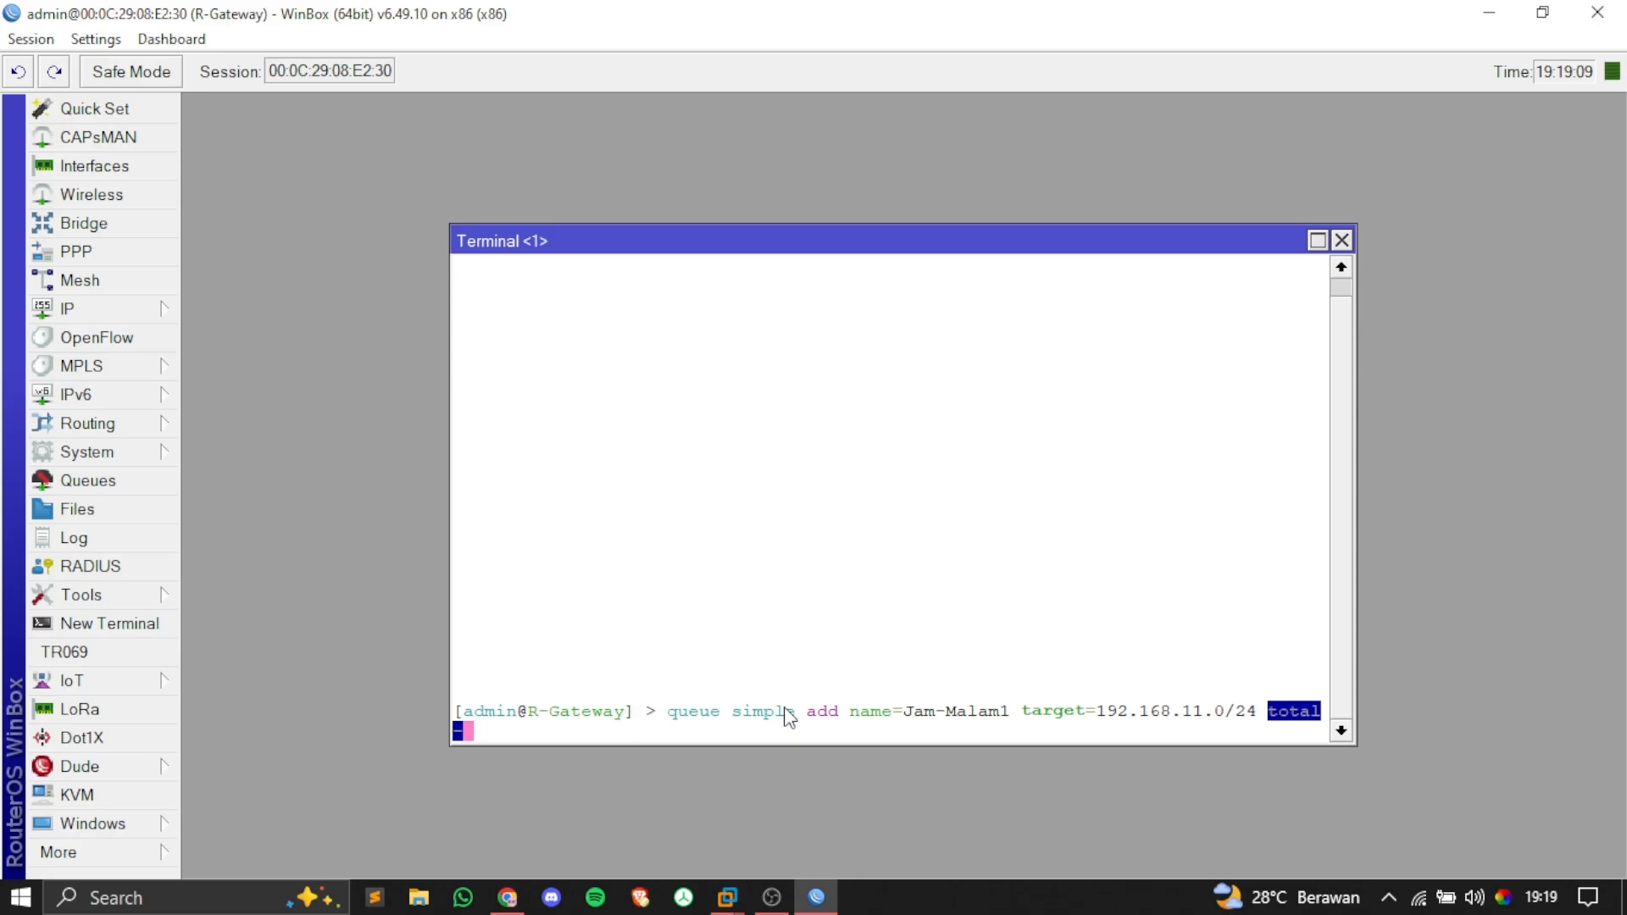
{"action": "type", "text": "max-limit="}
{"action": "key", "text": "alt+Tab"}
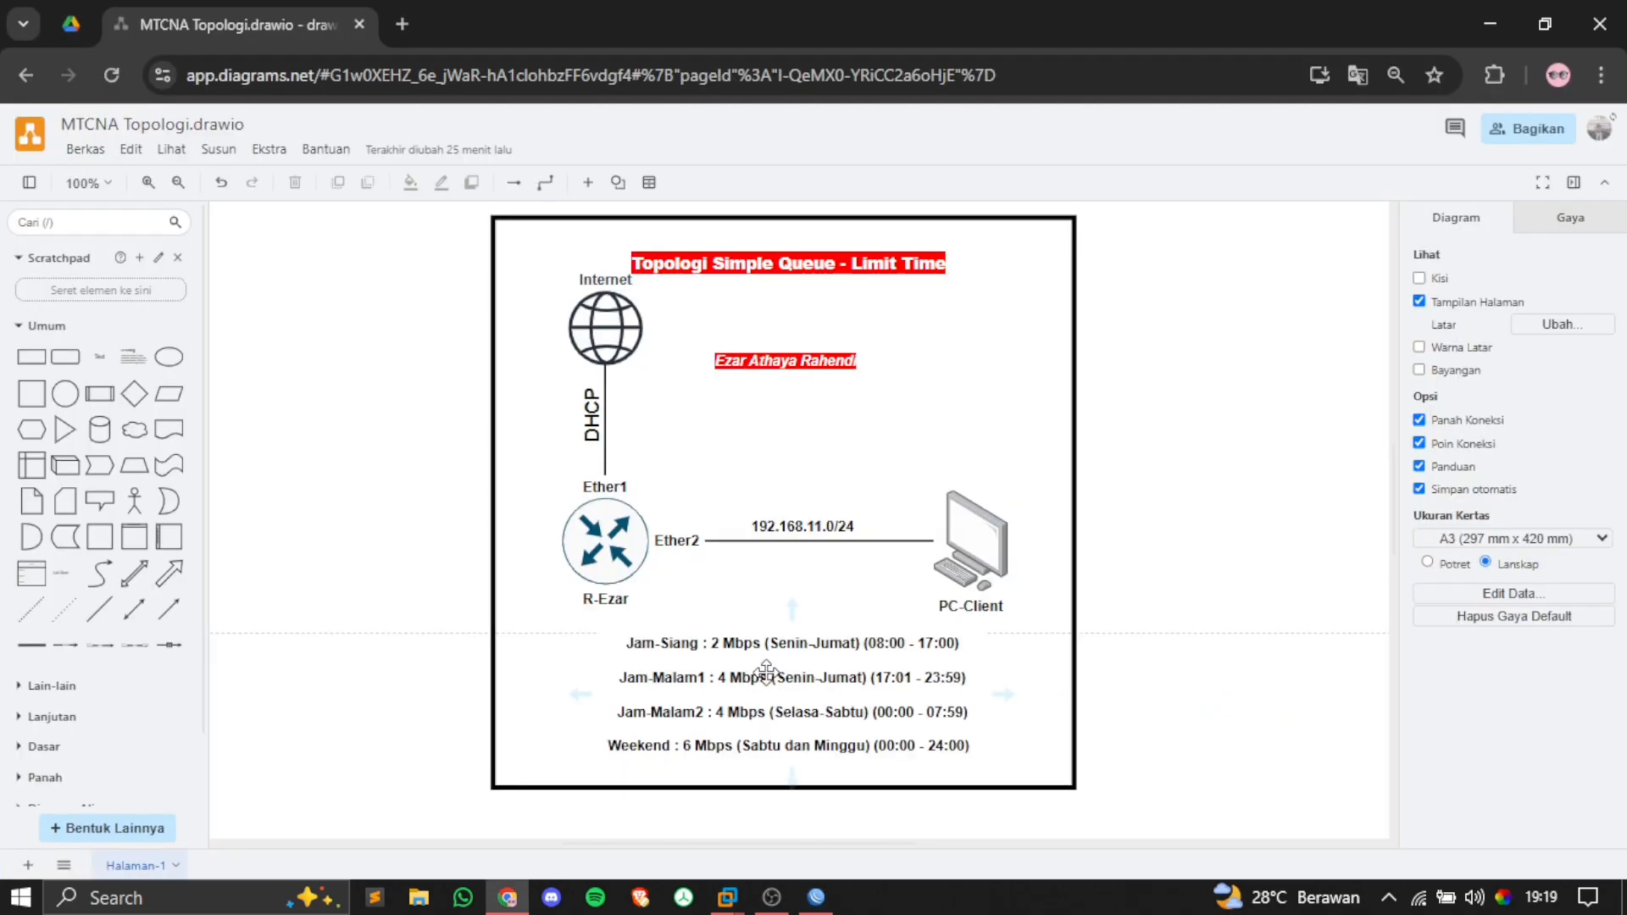
{"action": "key", "text": "alt+Tab"}
Step: Complete it with a 4M limit and a 17:01-23:59 Monday–Friday schedule, then run it
{"action": "type", "text": "4M "}
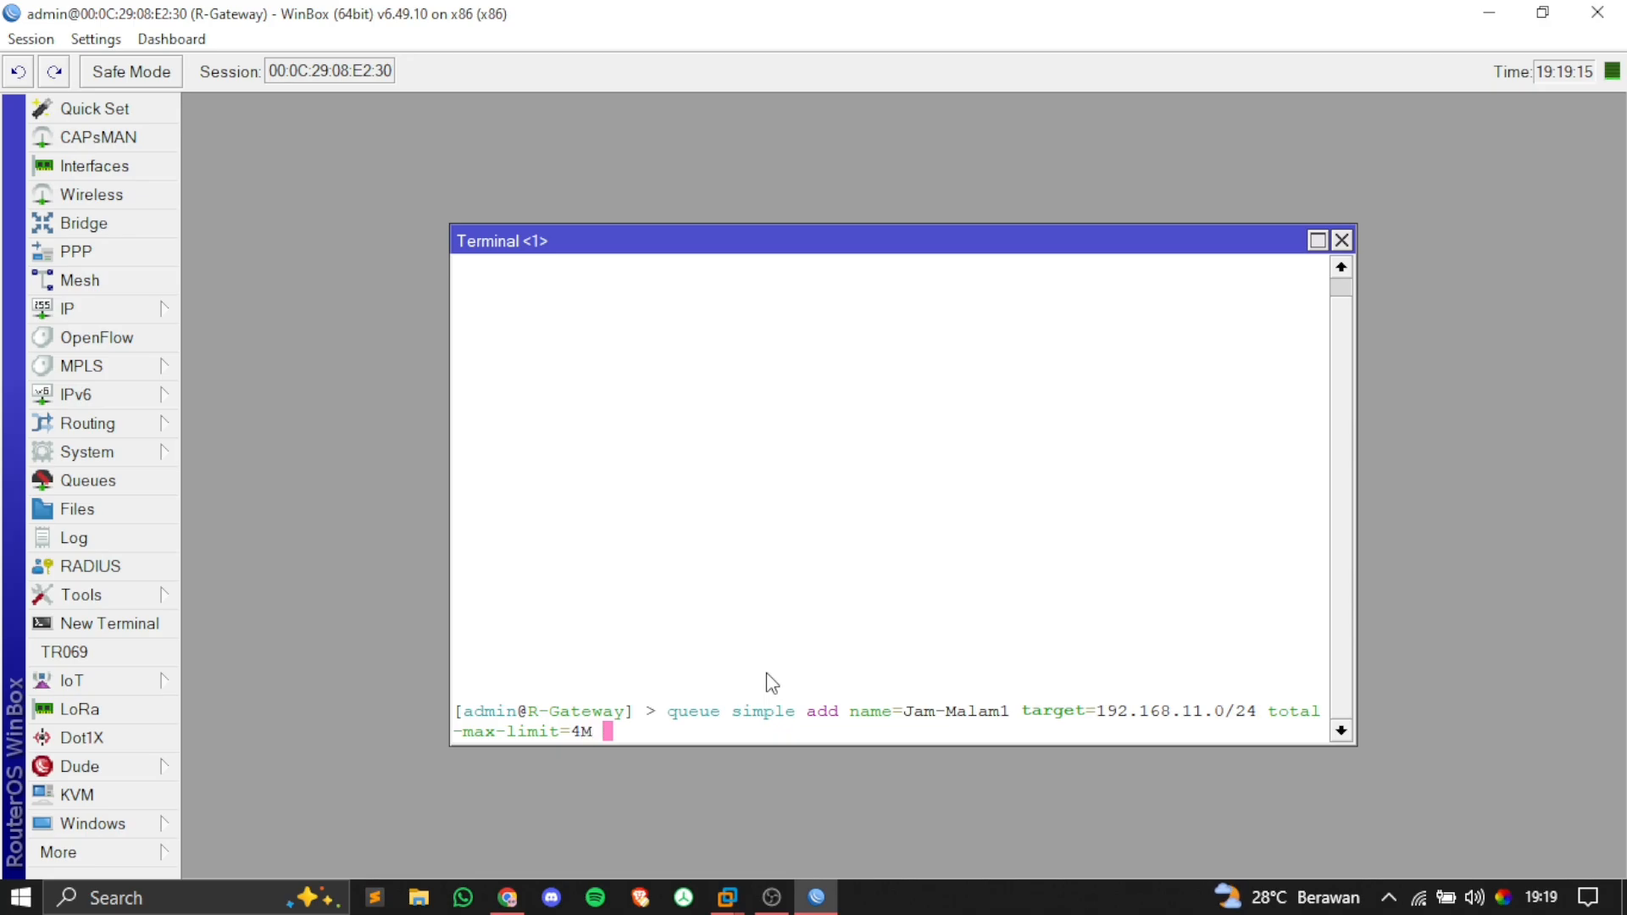
{"action": "type", "text": "time="}
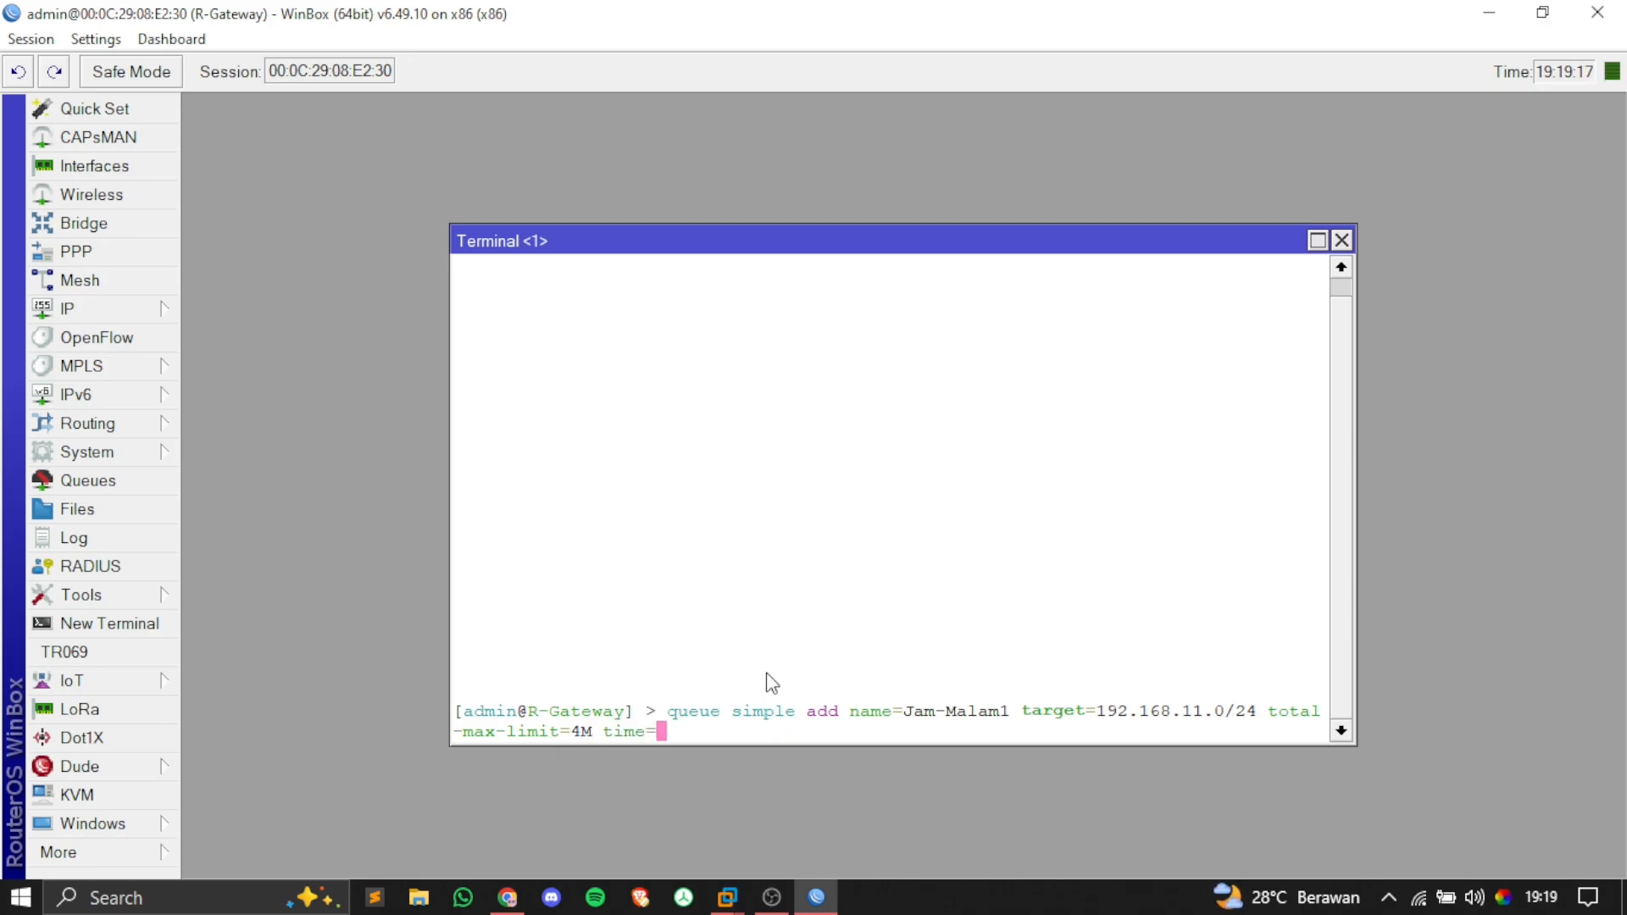
{"action": "key", "text": "alt+Tab"}
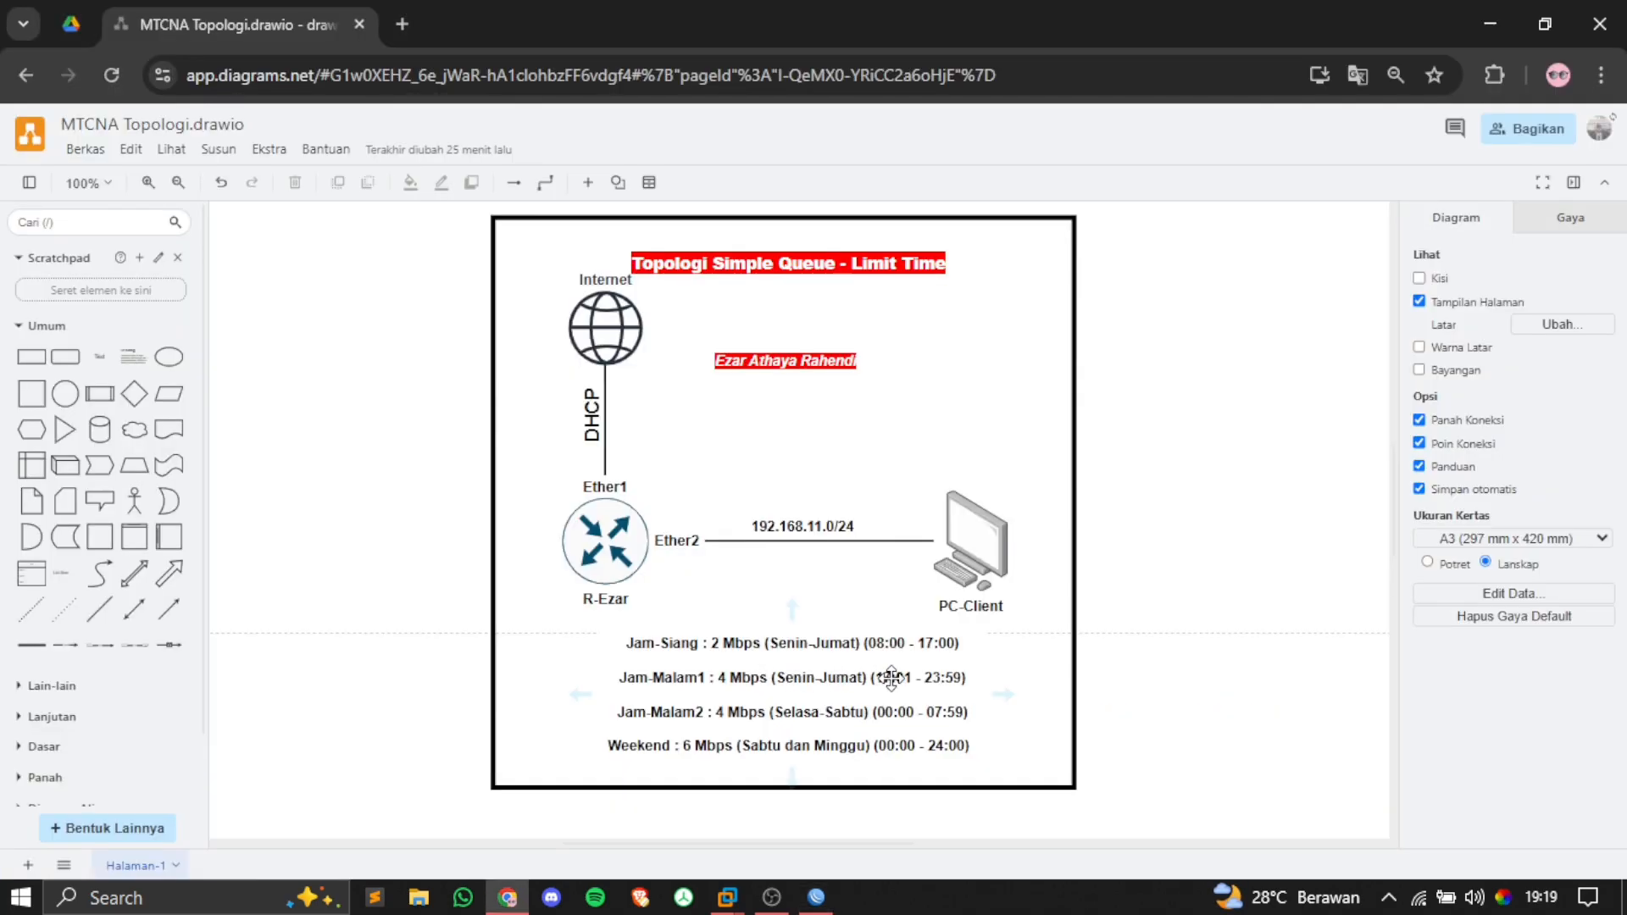
{"action": "key", "text": "alt+Tab"}
{"action": "type", "text": "17:00"}
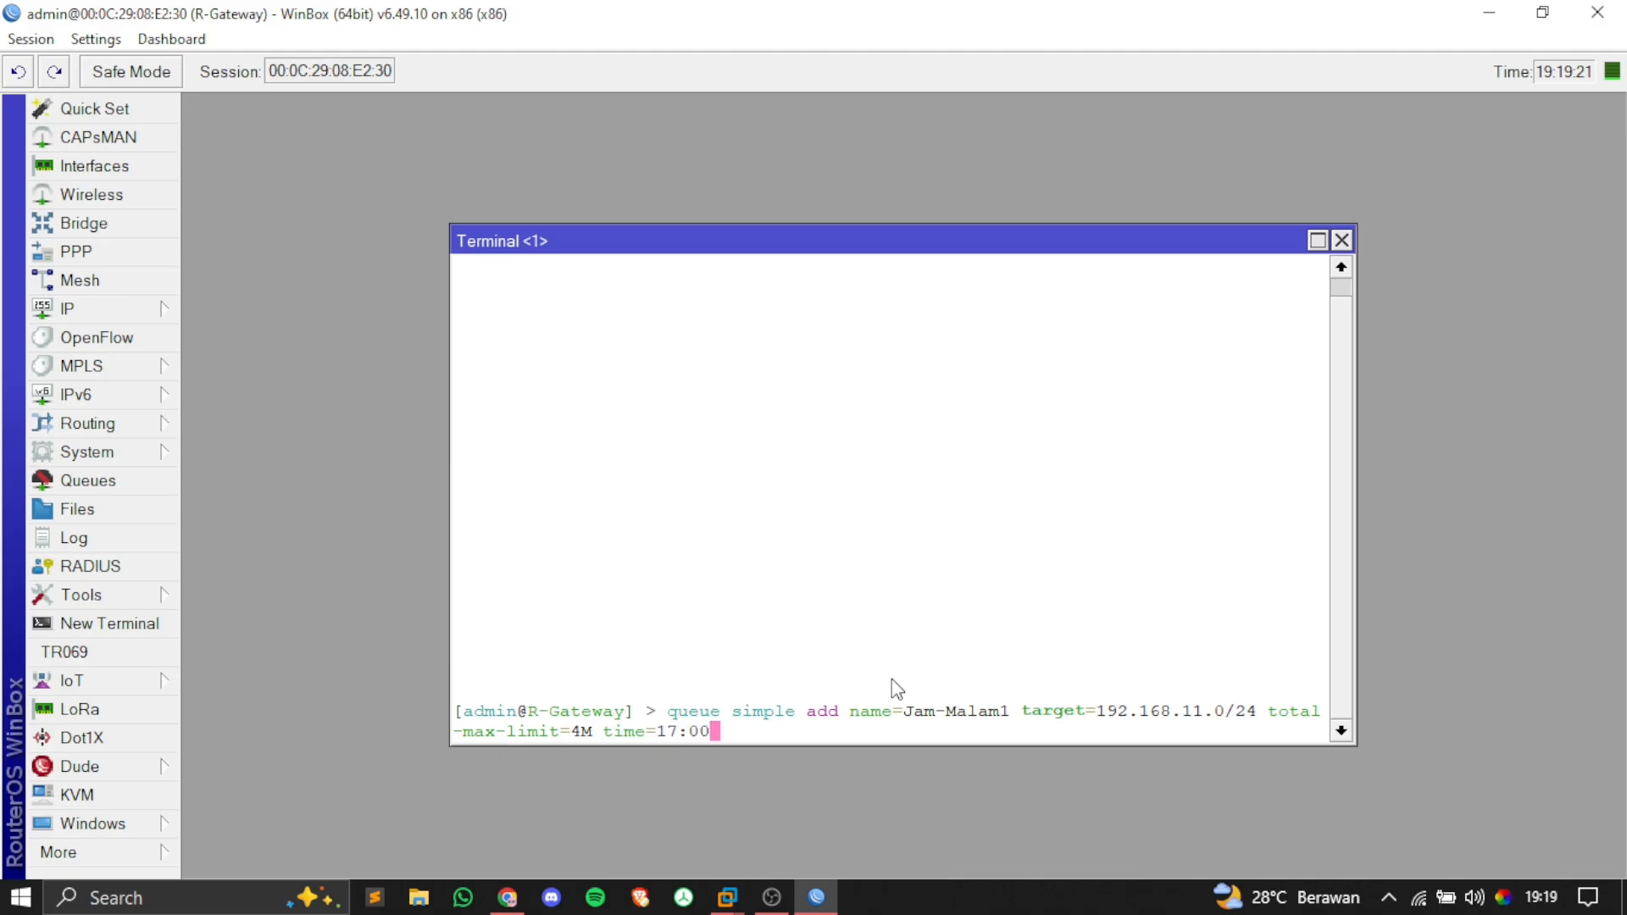
{"action": "key", "text": "BackSpace"}
{"action": "type", "text": "1-"}
{"action": "key", "text": "alt+Tab"}
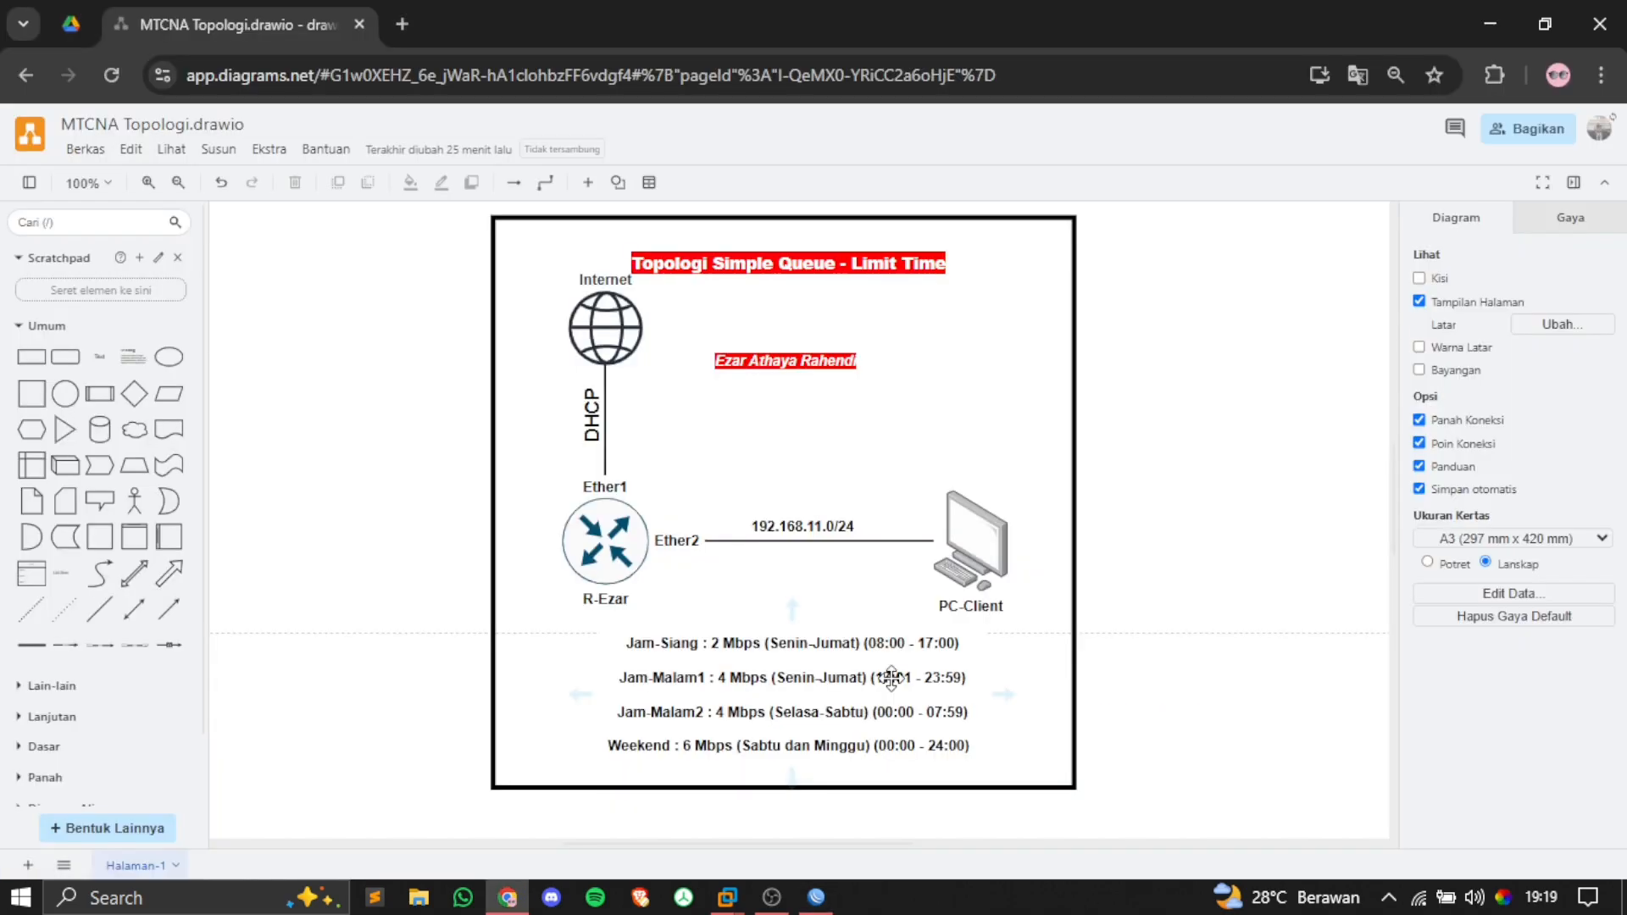
{"action": "key", "text": "alt+Tab"}
{"action": "type", "text": "-"}
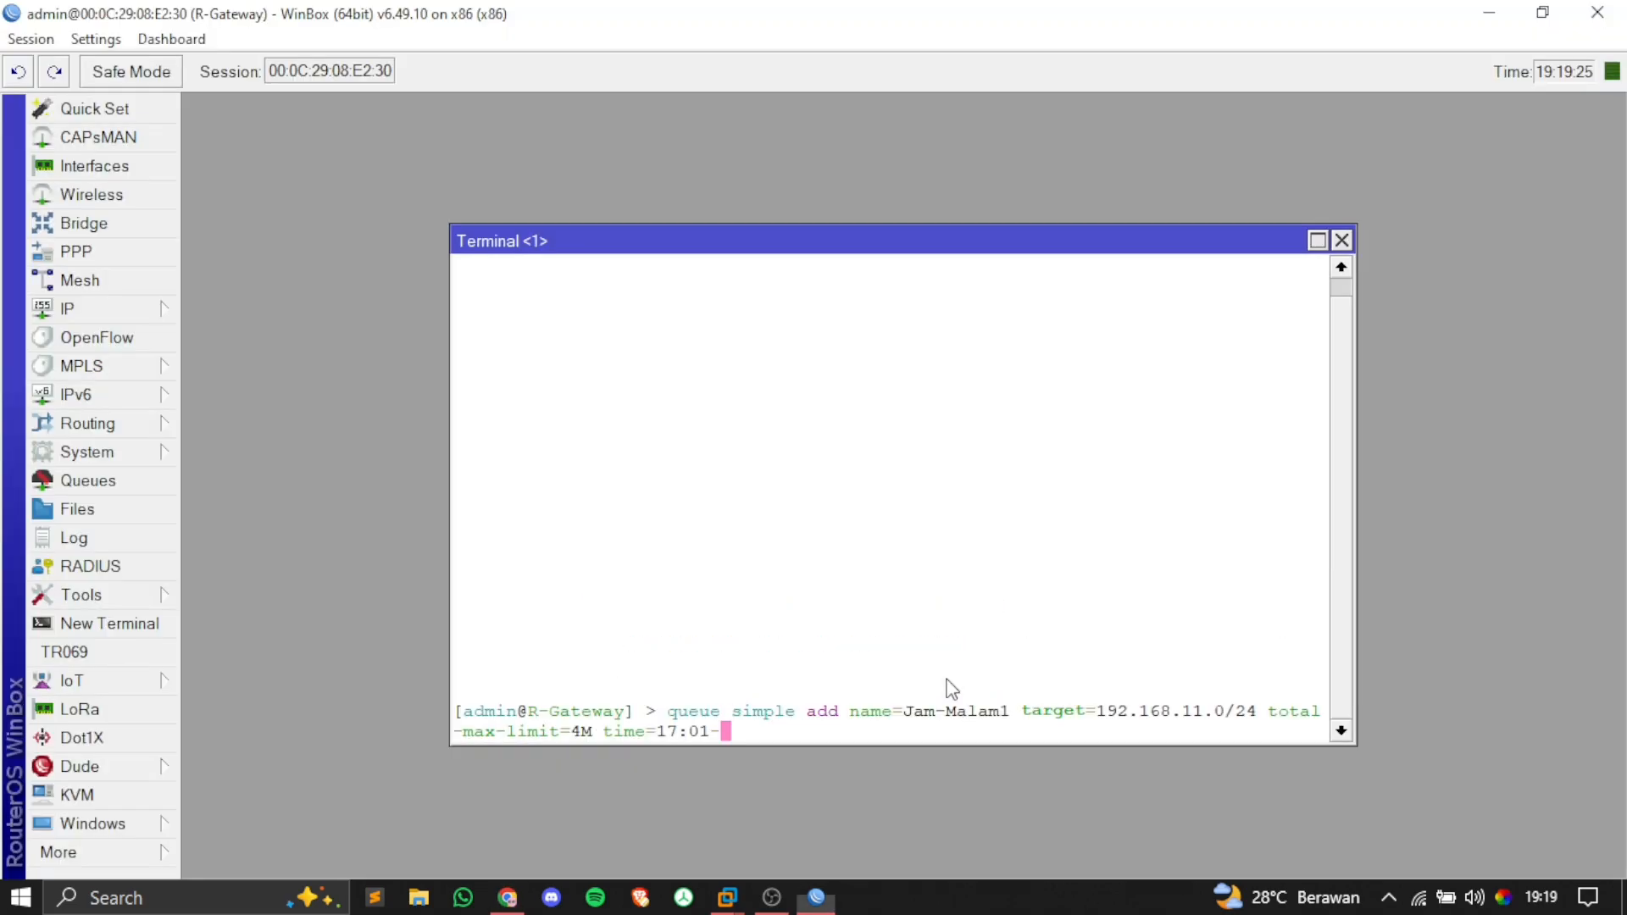
{"action": "type", "text": "23:"}
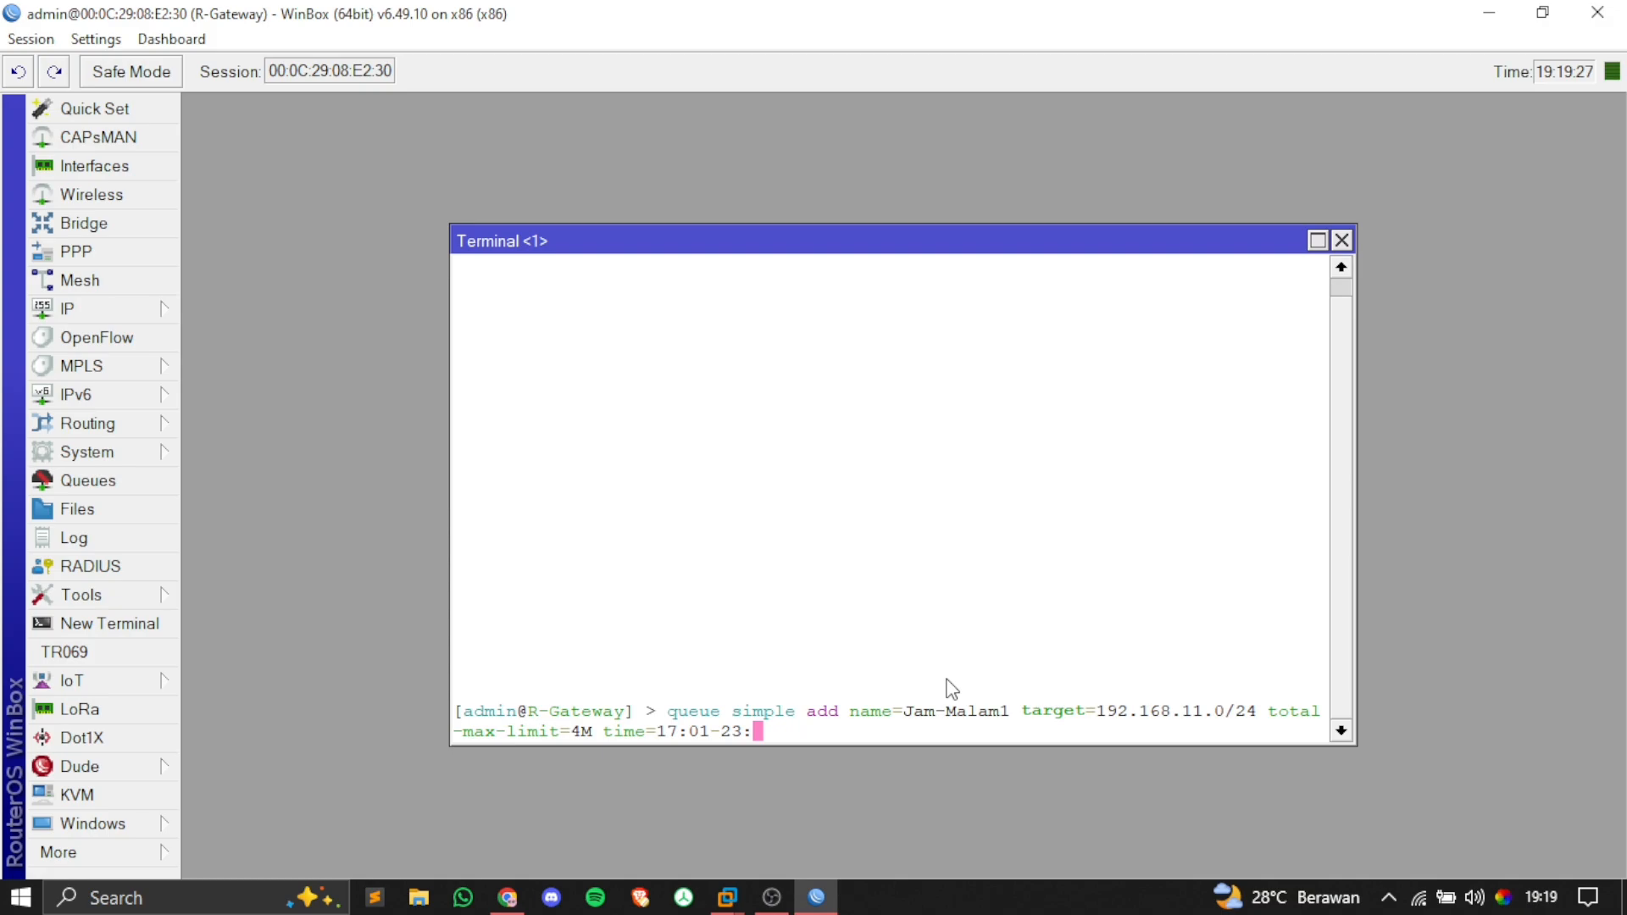
{"action": "type", "text": "59,"}
{"action": "type", "text": "min"}
{"action": "key", "text": "BackSpace"}
{"action": "key", "text": "BackSpace"}
{"action": "key", "text": "BackSpace"}
{"action": "type", "text": "mon,tue,wed,"}
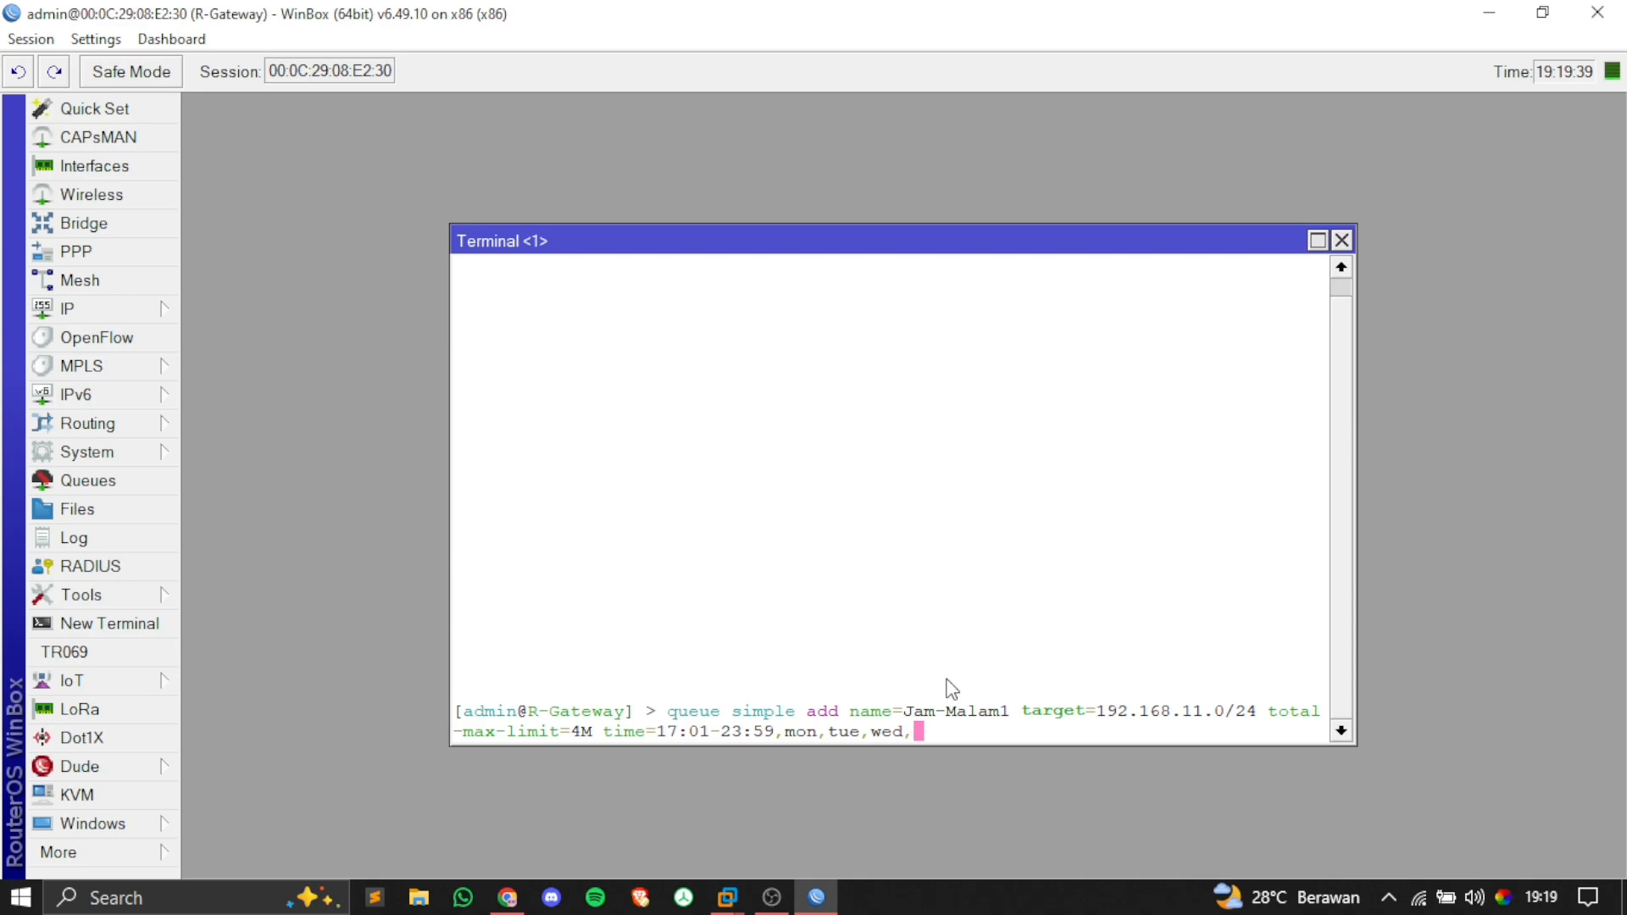
{"action": "type", "text": "thu"}
{"action": "key", "text": "BackSpace"}
{"action": "type", "text": ",fri"}
{"action": "key", "text": "Return"}
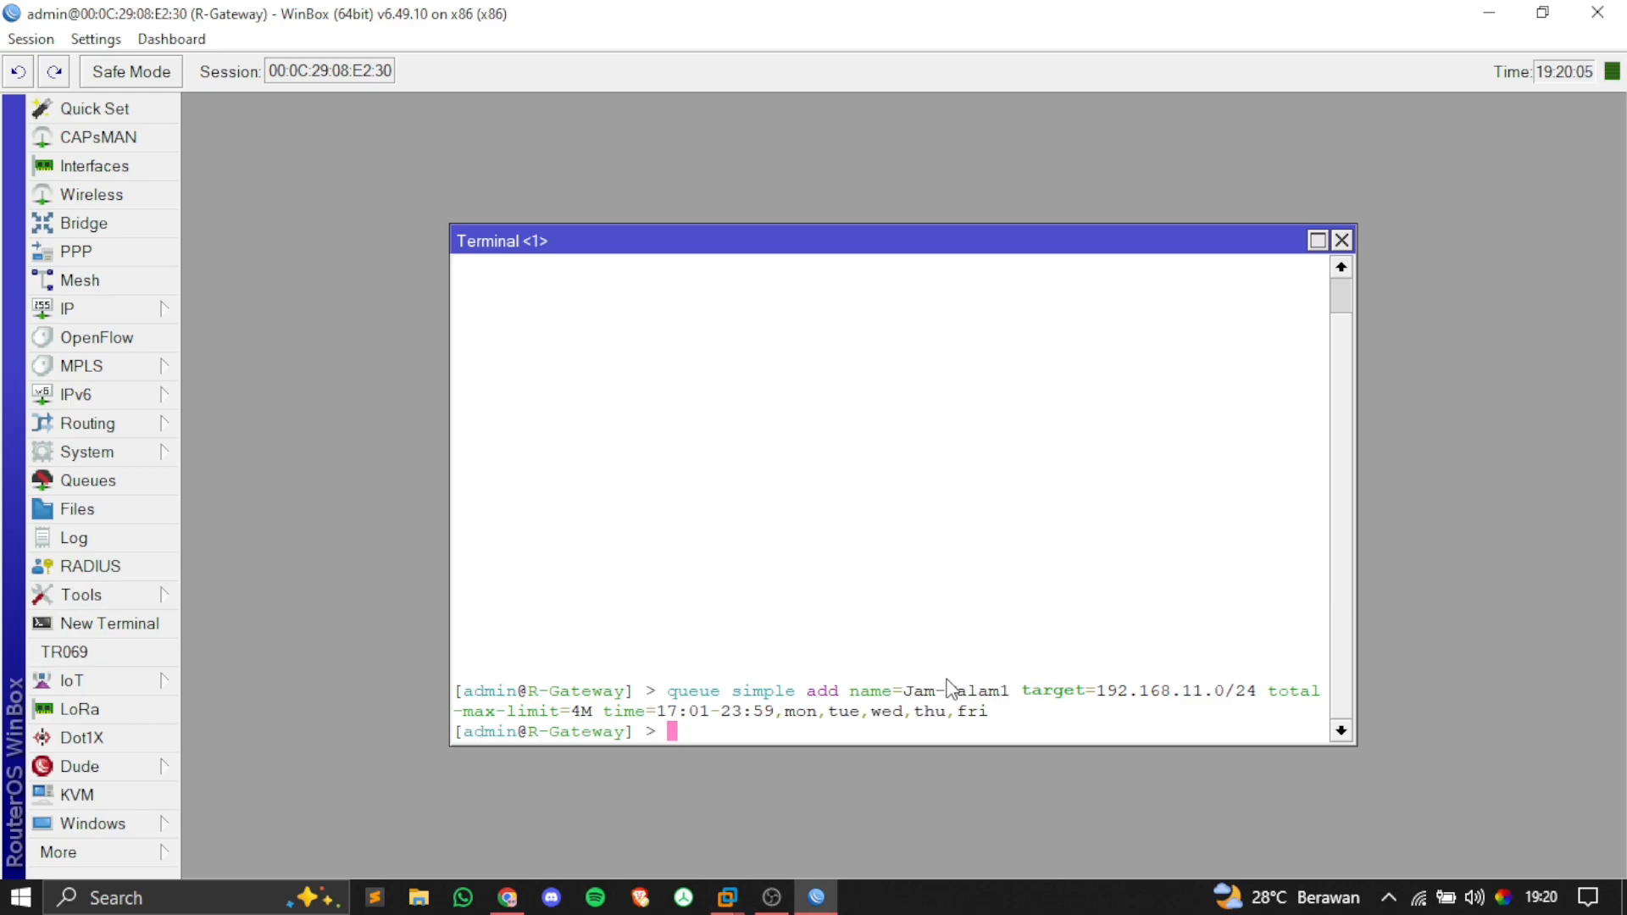
Step: Recall the Jam-Malam1 command and rename the queue to Jam-Malam2
{"action": "type", "text": "queue"}
{"action": "key", "text": "BackSpace"}
{"action": "key", "text": "BackSpace"}
{"action": "key", "text": "BackSpace"}
{"action": "key", "text": "BackSpace"}
{"action": "key", "text": "BackSpace"}
{"action": "key", "text": "Up"}
{"action": "key", "text": "Left"}
{"action": "key", "text": "Left"}
{"action": "key", "text": "Left"}
{"action": "key", "text": "Left"}
{"action": "key", "text": "Left"}
{"action": "key", "text": "Left"}
{"action": "key", "text": "Left"}
{"action": "key", "text": "Left"}
{"action": "key", "text": "Left"}
{"action": "key", "text": "Left"}
{"action": "key", "text": "Left"}
{"action": "key", "text": "Left"}
{"action": "key", "text": "Left"}
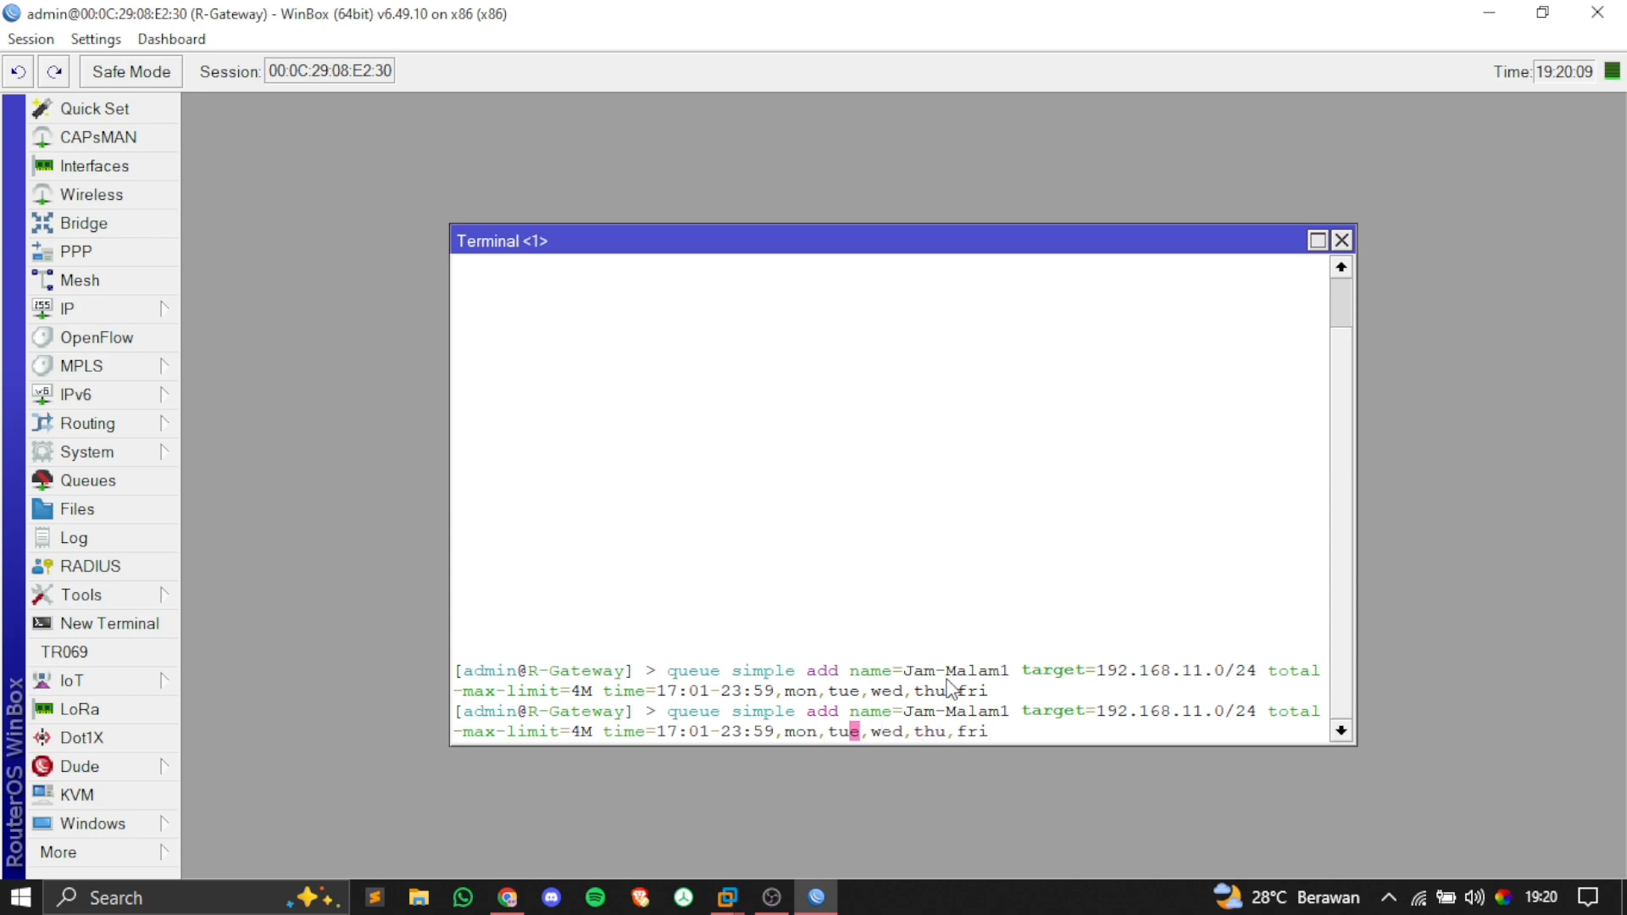
{"action": "key", "text": "Left"}
{"action": "key", "text": "Left"}
{"action": "key", "text": "Left"}
{"action": "key", "text": "Left"}
{"action": "key", "text": "Left"}
{"action": "key", "text": "Left"}
{"action": "key", "text": "Left"}
{"action": "key", "text": "Left"}
{"action": "key", "text": "Left"}
{"action": "key", "text": "Left"}
{"action": "key", "text": "Left"}
{"action": "key", "text": "Left"}
{"action": "key", "text": "Left"}
{"action": "key", "text": "Left"}
{"action": "key", "text": "Left"}
{"action": "key", "text": "Left"}
{"action": "key", "text": "Left"}
{"action": "key", "text": "Left"}
{"action": "key", "text": "Left"}
{"action": "key", "text": "Left"}
{"action": "key", "text": "Left"}
{"action": "key", "text": "Left"}
{"action": "key", "text": "Left"}
{"action": "key", "text": "Left"}
{"action": "key", "text": "Left"}
{"action": "key", "text": "Left"}
{"action": "key", "text": "Left"}
{"action": "key", "text": "Left"}
{"action": "key", "text": "Left"}
{"action": "key", "text": "Left"}
{"action": "key", "text": "Left"}
{"action": "key", "text": "Left"}
{"action": "key", "text": "Left"}
{"action": "key", "text": "Left"}
{"action": "key", "text": "Left"}
{"action": "key", "text": "Left"}
{"action": "key", "text": "BackSpace"}
{"action": "type", "text": "2"}
{"action": "key", "text": "Right"}
{"action": "key", "text": "Right"}
{"action": "key", "text": "Right"}
{"action": "key", "text": "Right"}
{"action": "key", "text": "Right"}
{"action": "key", "text": "Right"}
{"action": "key", "text": "Right"}
{"action": "key", "text": "Right"}
{"action": "key", "text": "Right"}
{"action": "key", "text": "Right"}
{"action": "key", "text": "Right"}
{"action": "key", "text": "Right"}
{"action": "key", "text": "Right"}
{"action": "key", "text": "Right"}
{"action": "key", "text": "Right"}
{"action": "key", "text": "Right"}
{"action": "key", "text": "Right"}
{"action": "key", "text": "Right"}
{"action": "key", "text": "Right"}
{"action": "key", "text": "Right"}
{"action": "key", "text": "Right"}
{"action": "key", "text": "Right"}
{"action": "key", "text": "Right"}
{"action": "key", "text": "Right"}
{"action": "key", "text": "Right"}
{"action": "key", "text": "Right"}
Step: Change the time range from 17:01-23:59 to 00:00-07:59
{"action": "key", "text": "alt+Tab"}
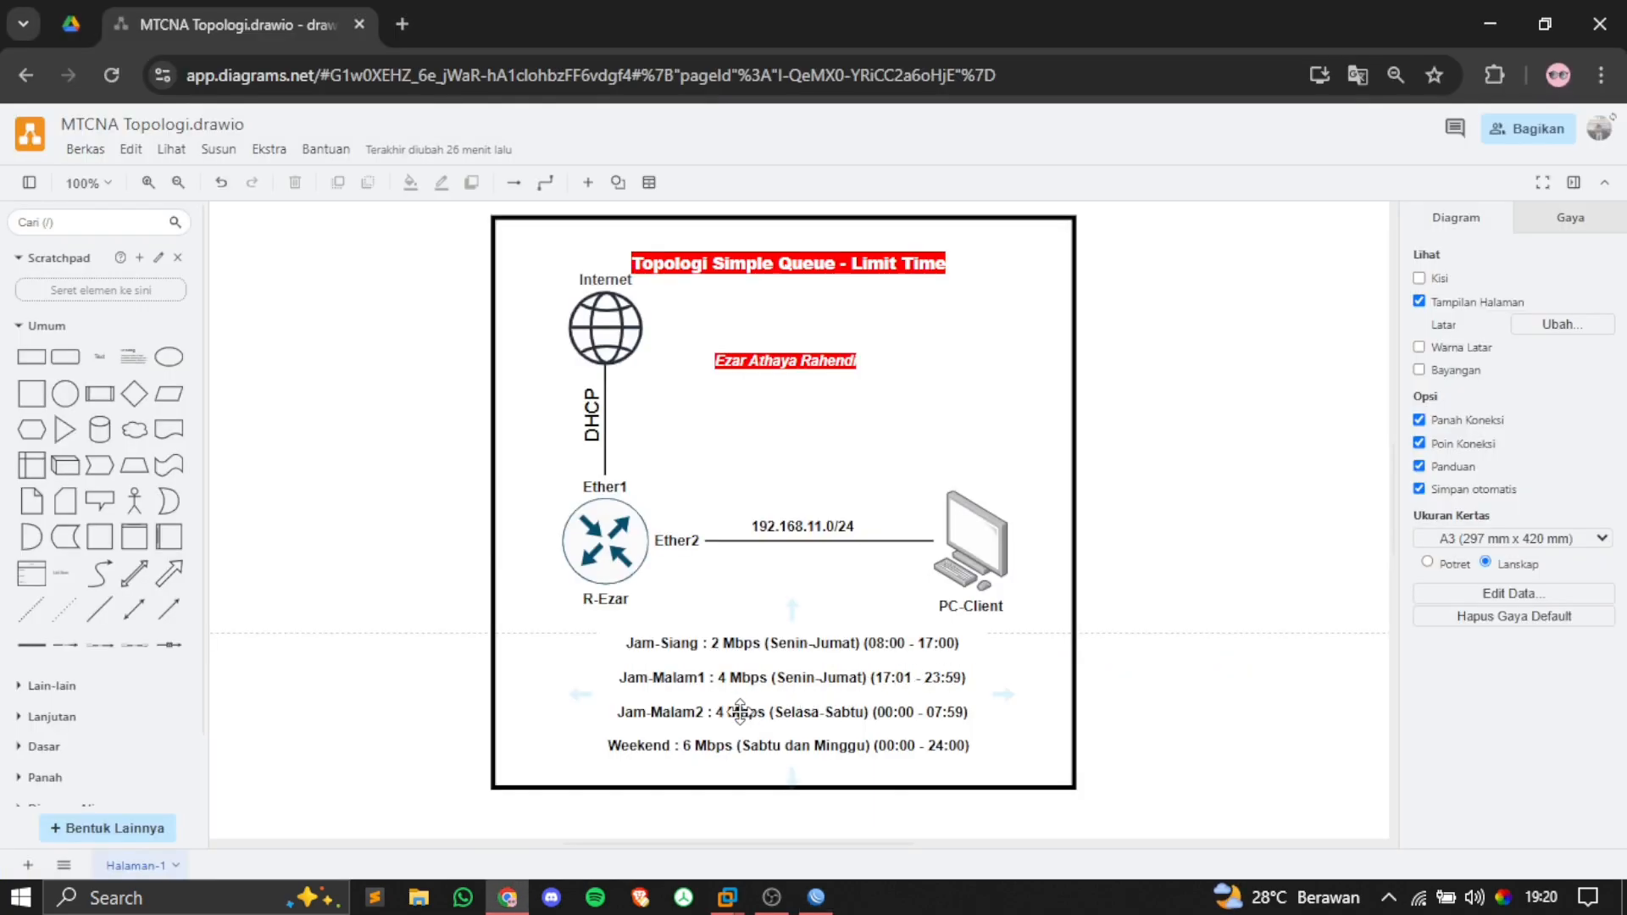
{"action": "key", "text": "alt+Tab"}
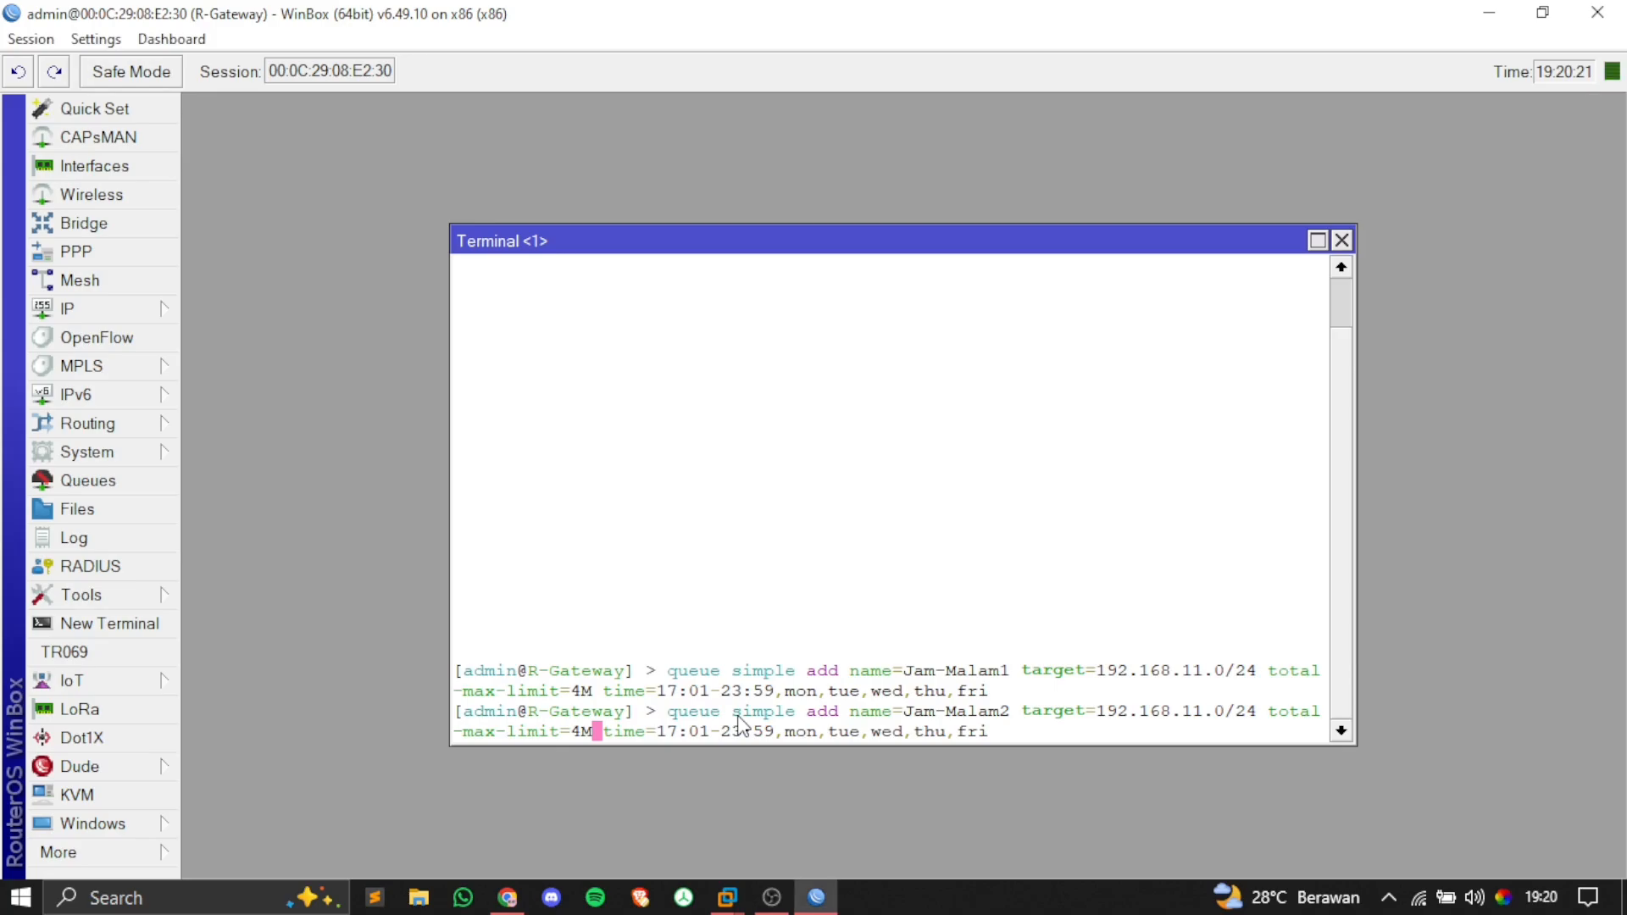
{"action": "key", "text": "Right"}
{"action": "key", "text": "Right"}
{"action": "key", "text": "Right"}
{"action": "key", "text": "Right"}
{"action": "key", "text": "Right"}
{"action": "key", "text": "Right"}
{"action": "key", "text": "Right"}
{"action": "key", "text": "Right"}
{"action": "key", "text": "Right"}
{"action": "key", "text": "Right"}
{"action": "key", "text": "BackSpace"}
{"action": "key", "text": "BackSpace"}
{"action": "key", "text": "BackSpace"}
{"action": "key", "text": "BackSpace"}
{"action": "key", "text": "BackSpace"}
{"action": "key", "text": "alt+Tab"}
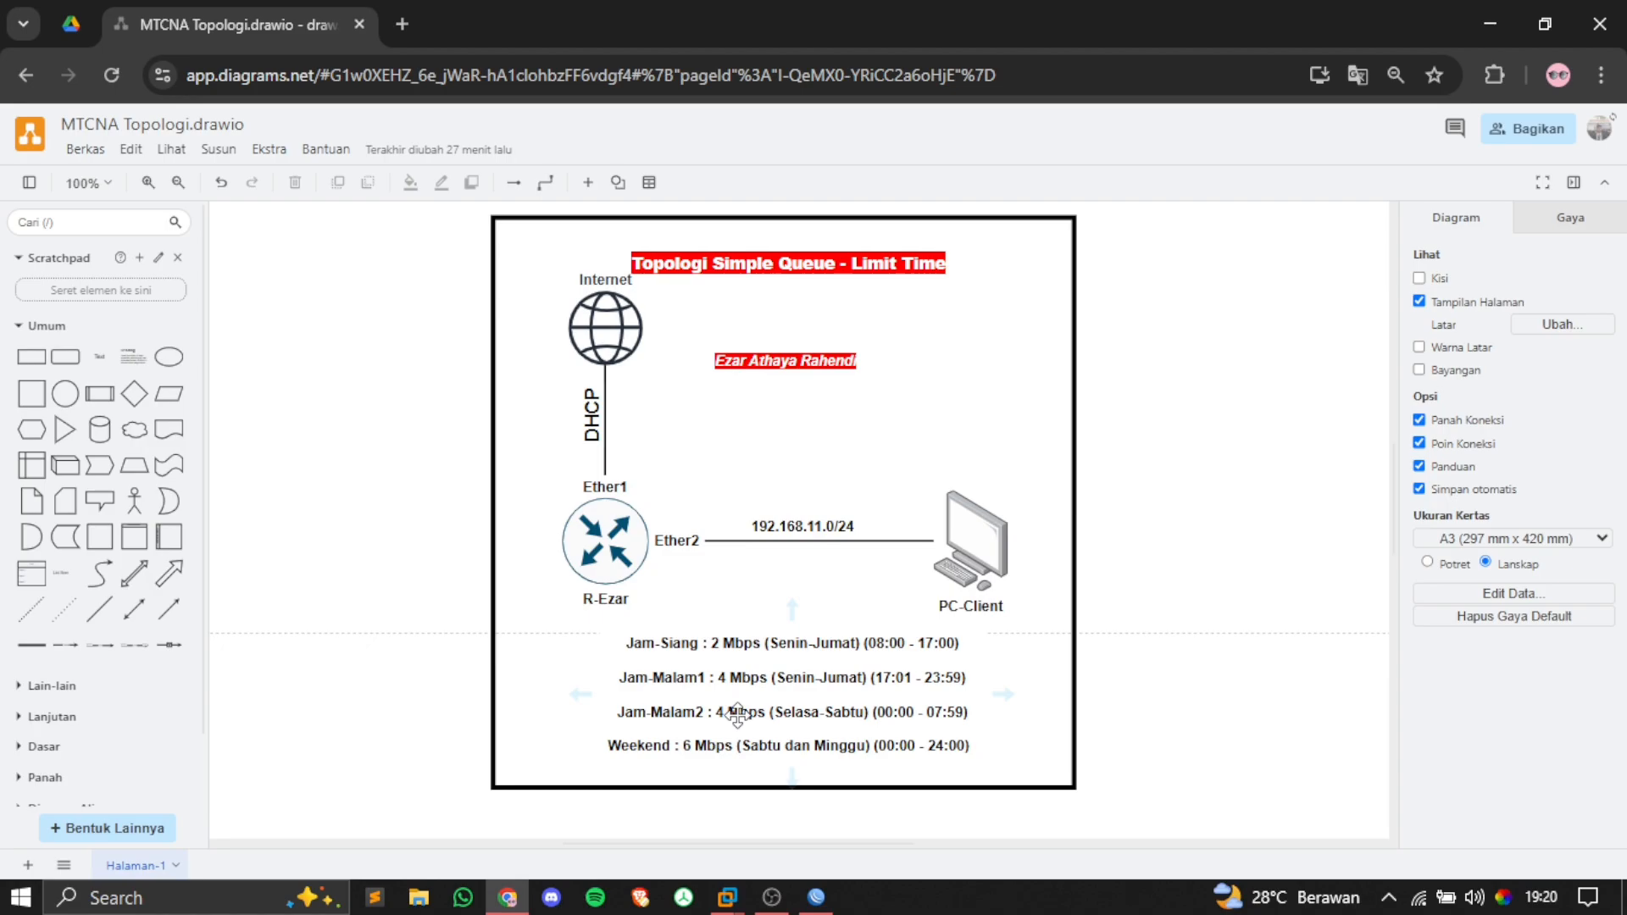
{"action": "key", "text": "alt+Tab"}
{"action": "type", "text": "00"}
{"action": "type", "text": ":00"}
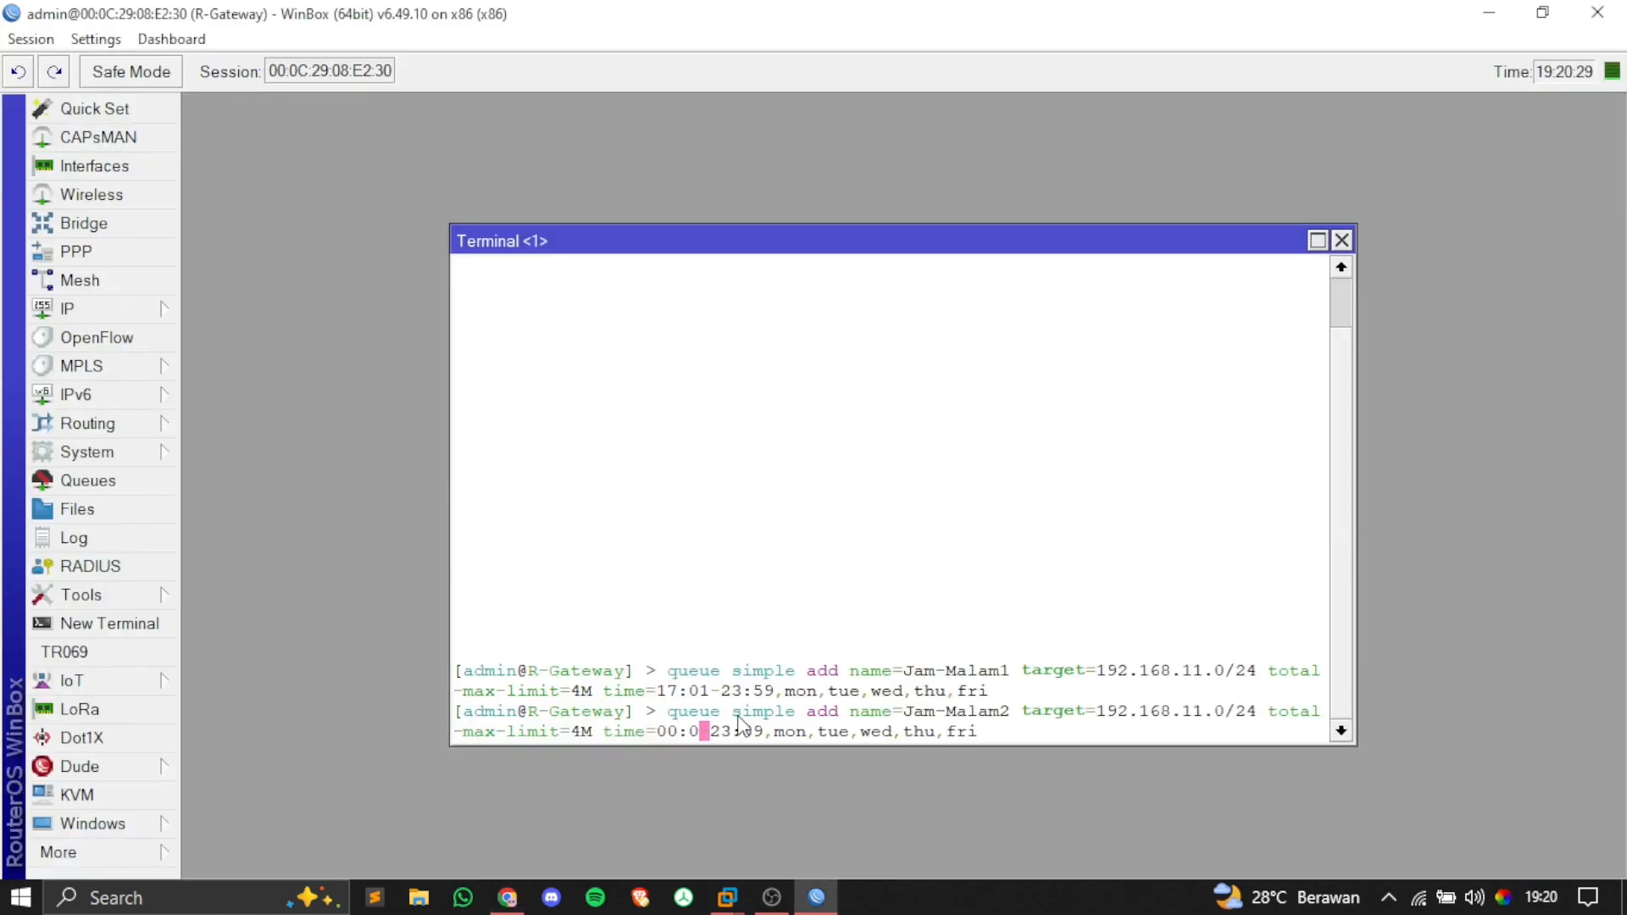
{"action": "key", "text": "Right"}
{"action": "key", "text": "Right"}
{"action": "key", "text": "Right"}
{"action": "key", "text": "Right"}
{"action": "key", "text": "Right"}
{"action": "key", "text": "Right"}
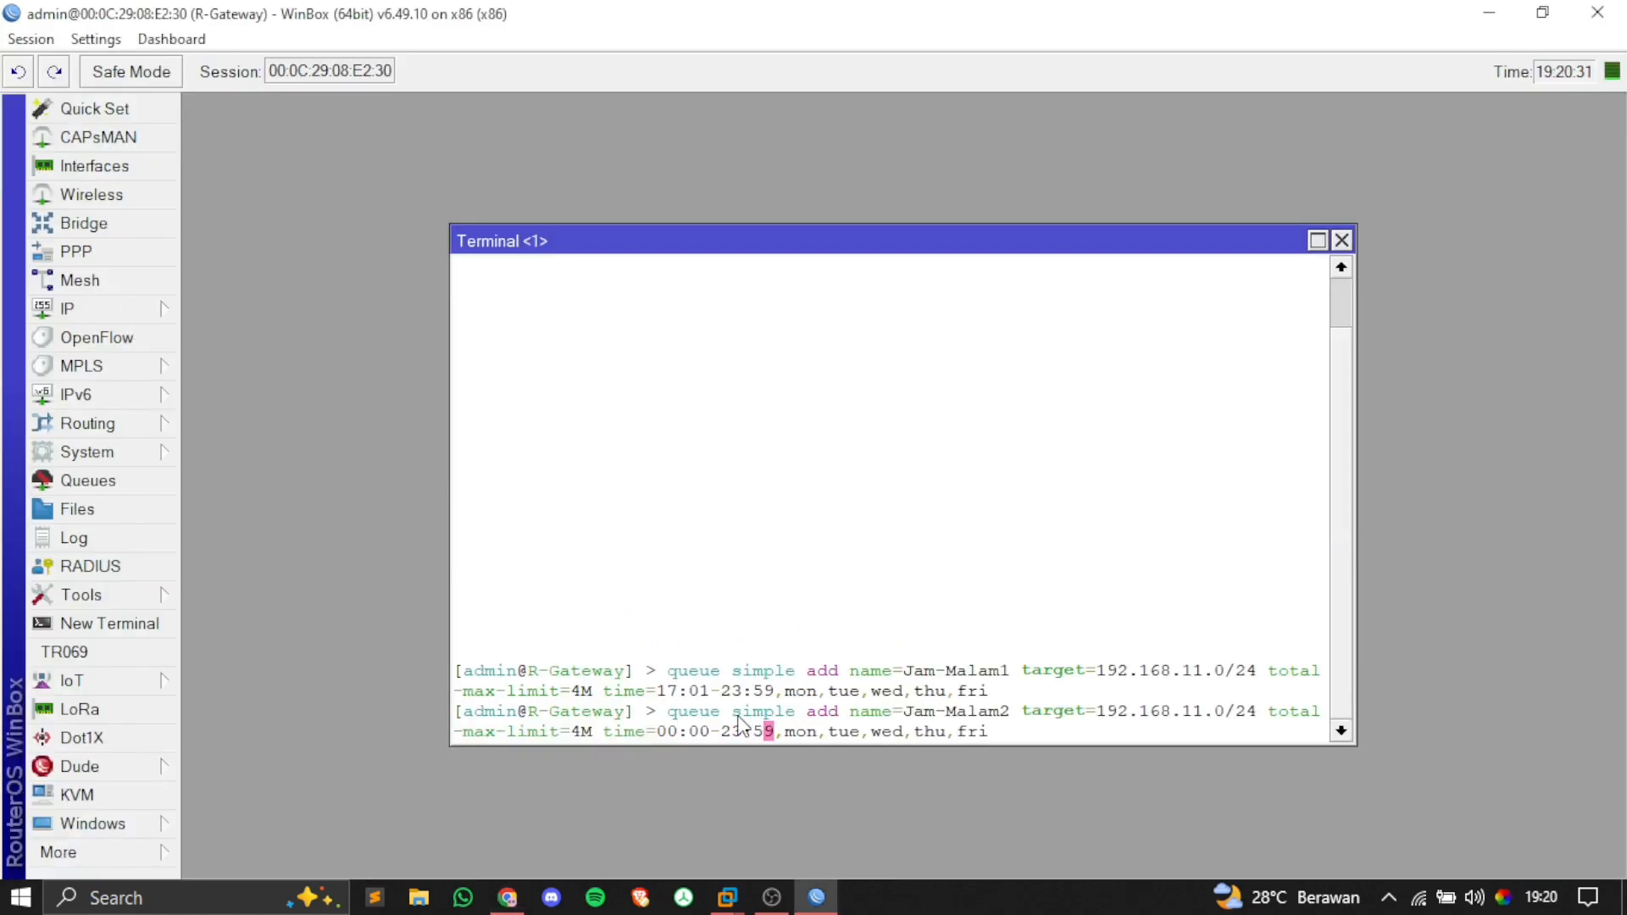
{"action": "key", "text": "alt+Tab"}
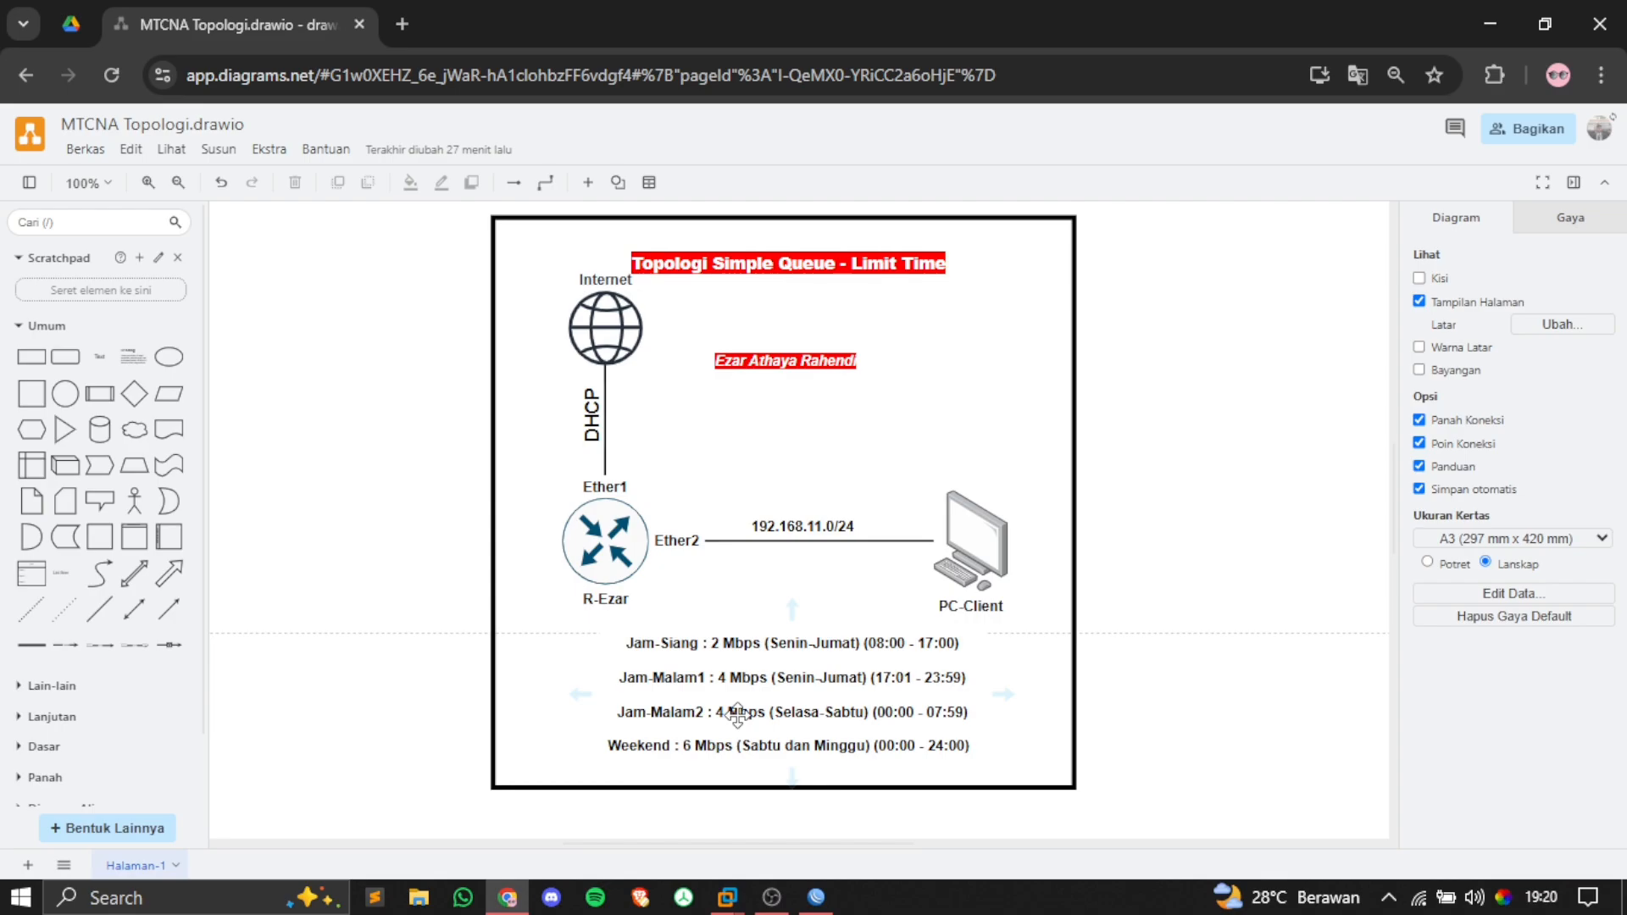
{"action": "key", "text": "alt+Tab"}
{"action": "key", "text": "BackSpace"}
{"action": "key", "text": "BackSpace"}
{"action": "key", "text": "BackSpace"}
{"action": "key", "text": "BackSpace"}
{"action": "key", "text": "BackSpace"}
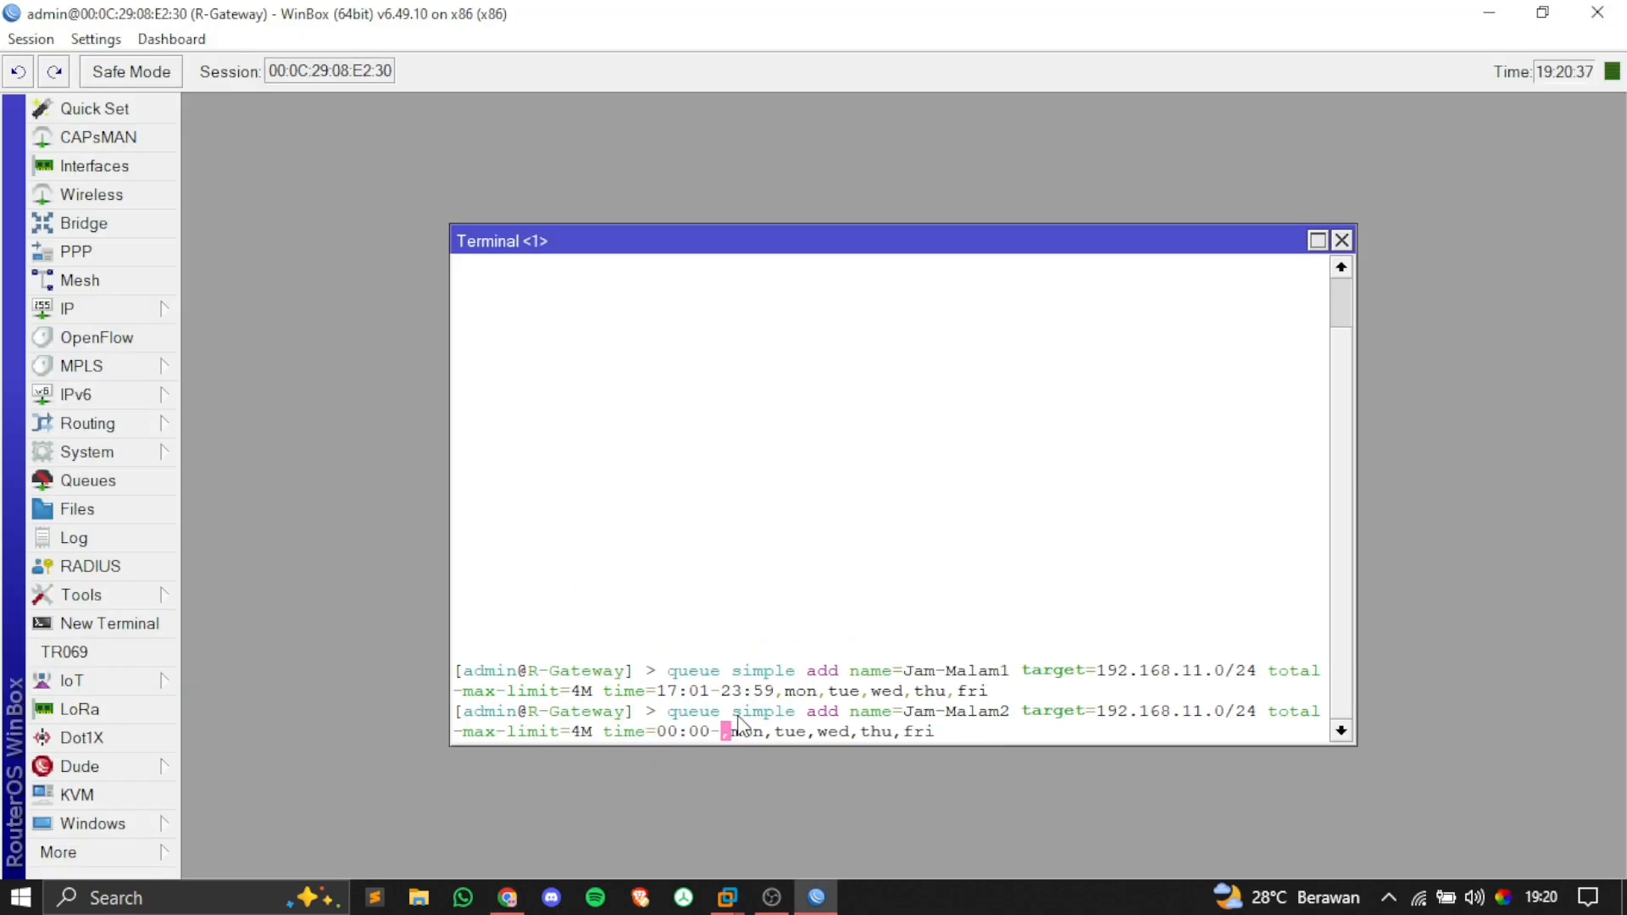
{"action": "type", "text": "07:"}
{"action": "type", "text": "59"}
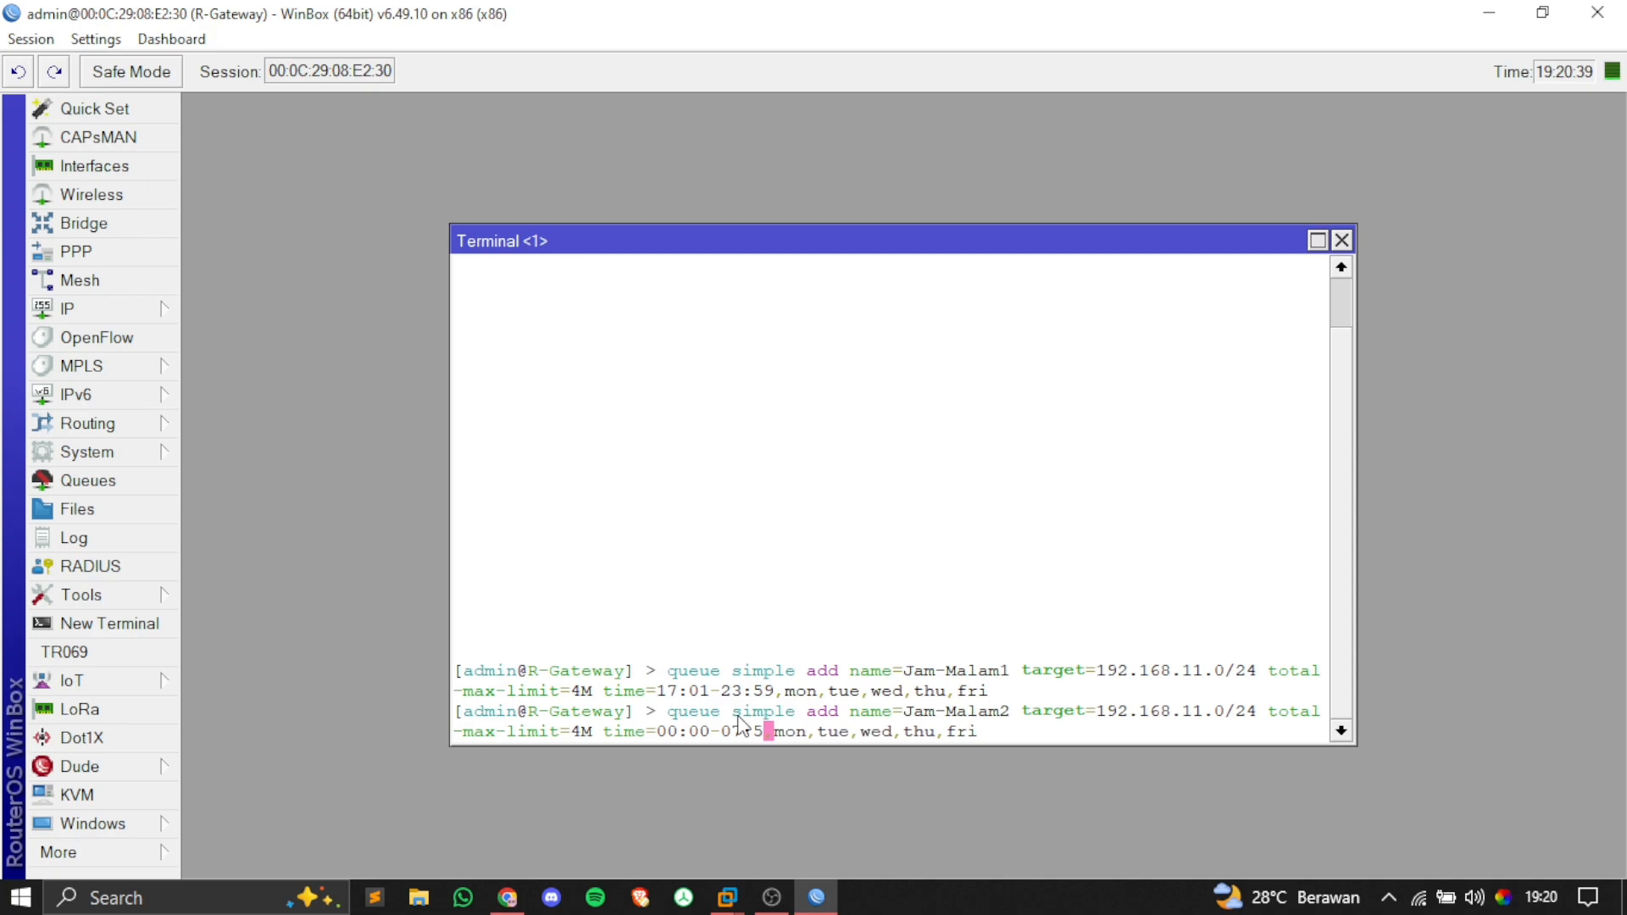
Step: Change the days to Tuesday through Saturday and run the Jam-Malam2 command
{"action": "key", "text": "Right"}
{"action": "key", "text": "Right"}
{"action": "key", "text": "Right"}
{"action": "key", "text": "Right"}
{"action": "key", "text": "Right"}
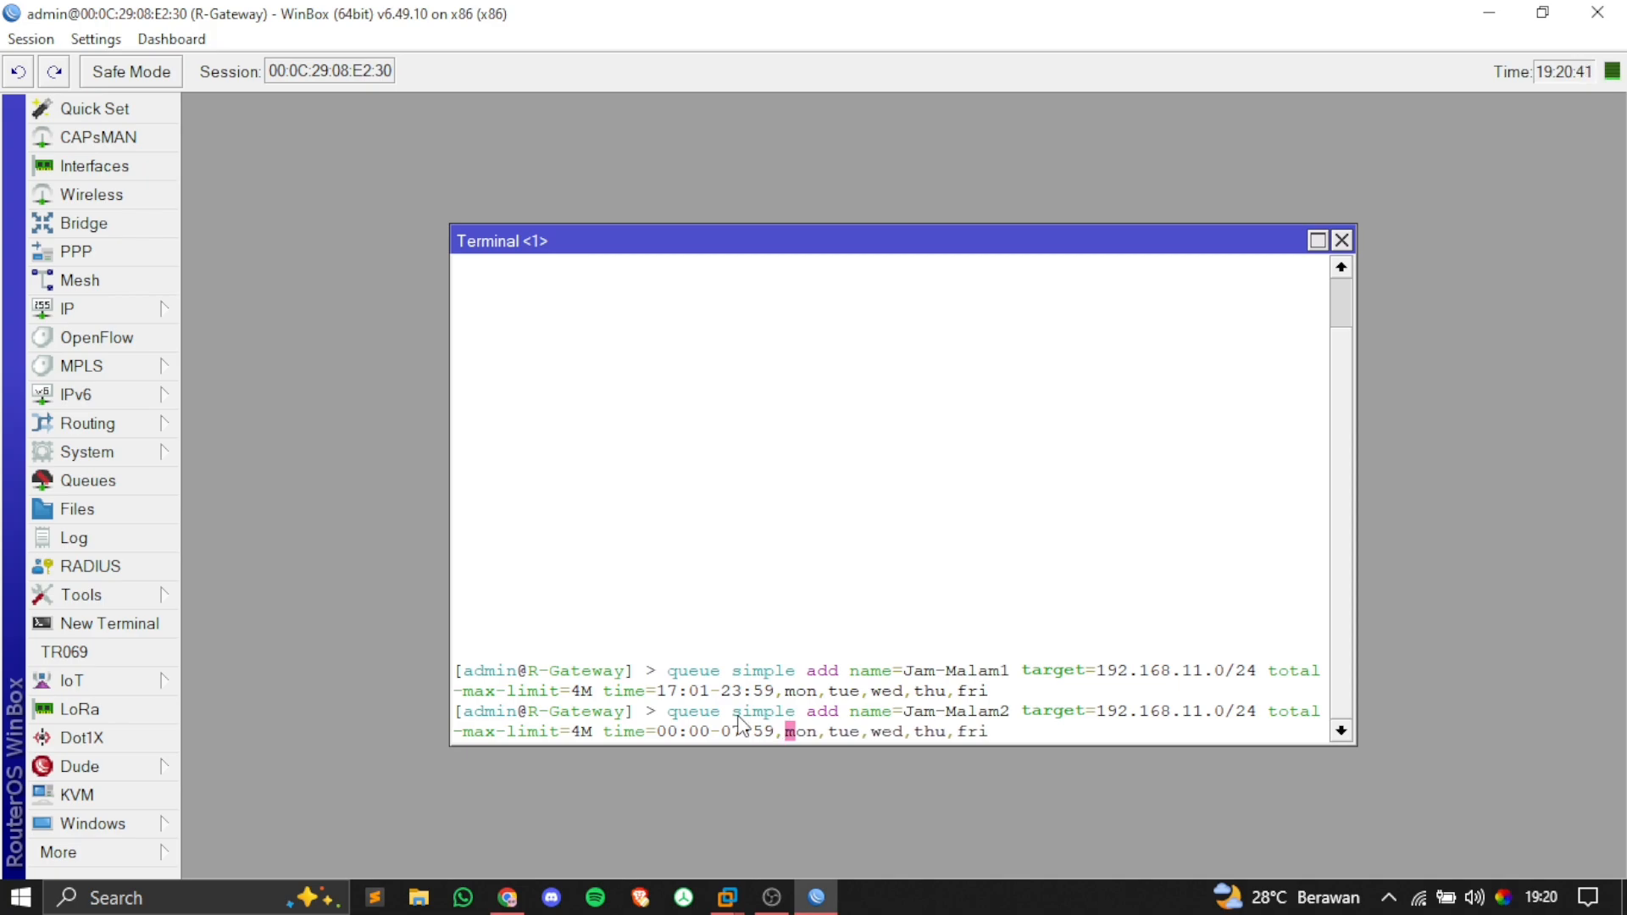
{"action": "key", "text": "BackSpace"}
{"action": "key", "text": "BackSpace"}
{"action": "key", "text": "BackSpace"}
{"action": "key", "text": "BackSpace"}
{"action": "key", "text": "Right"}
{"action": "key", "text": "Right"}
{"action": "key", "text": "Right"}
{"action": "key", "text": "Right"}
{"action": "key", "text": "Right"}
{"action": "key", "text": "Right"}
{"action": "key", "text": "Right"}
{"action": "key", "text": "Right"}
{"action": "key", "text": "Right"}
{"action": "key", "text": "Right"}
{"action": "key", "text": "Right"}
{"action": "key", "text": "Right"}
{"action": "key", "text": "Right"}
{"action": "key", "text": "Right"}
{"action": "key", "text": "Right"}
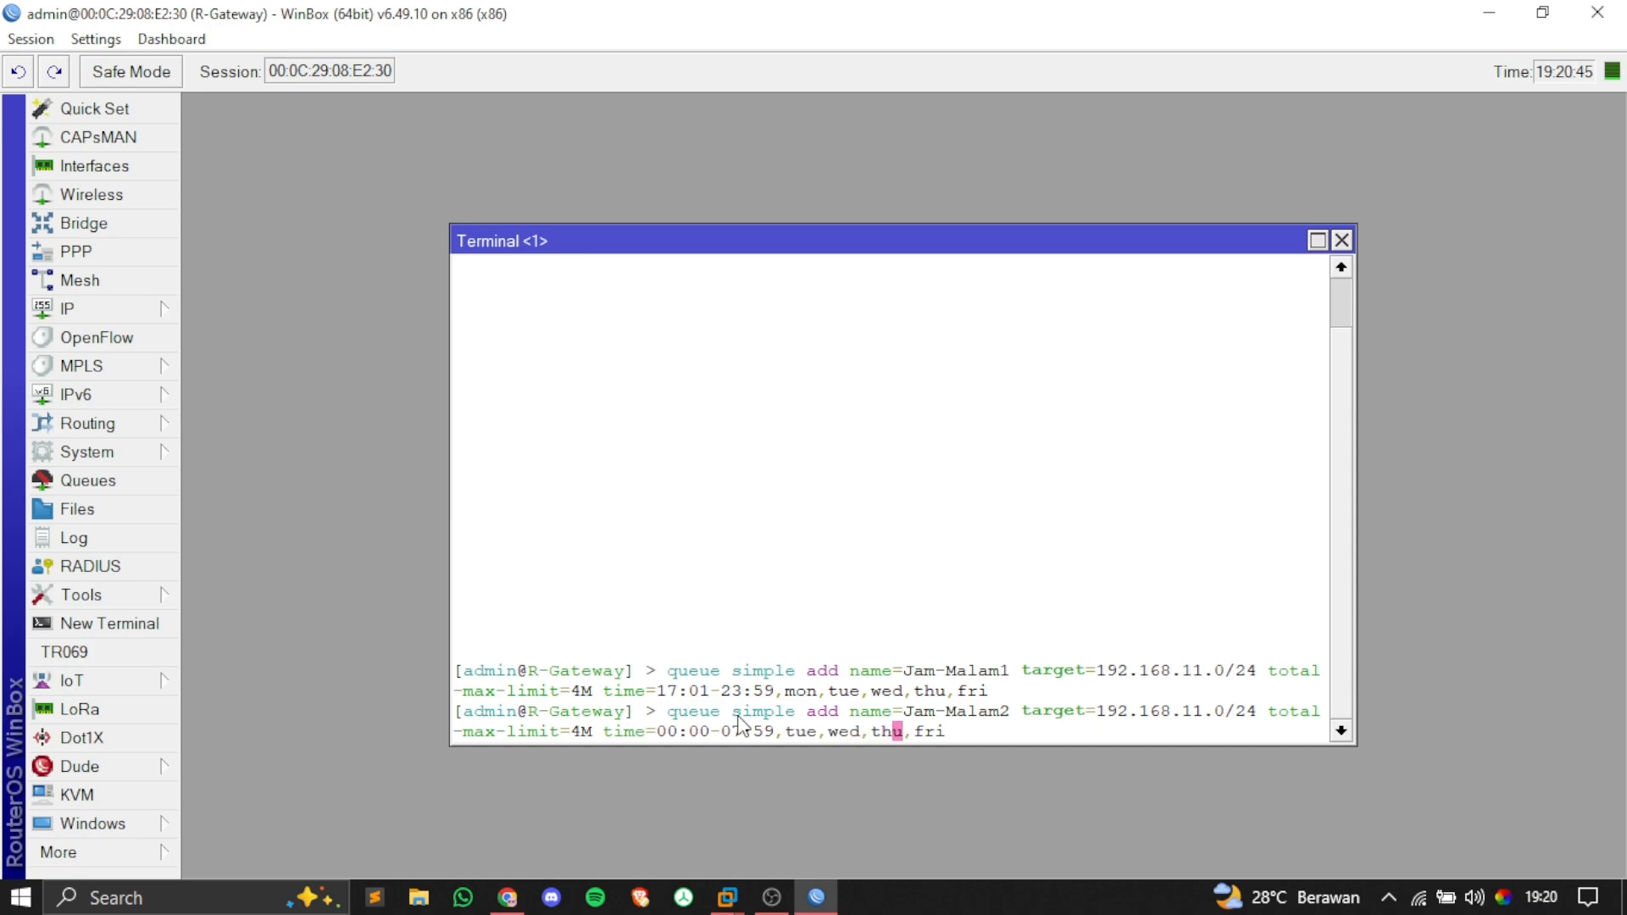
{"action": "type", "text": ",sat"}
{"action": "key", "text": "Return"}
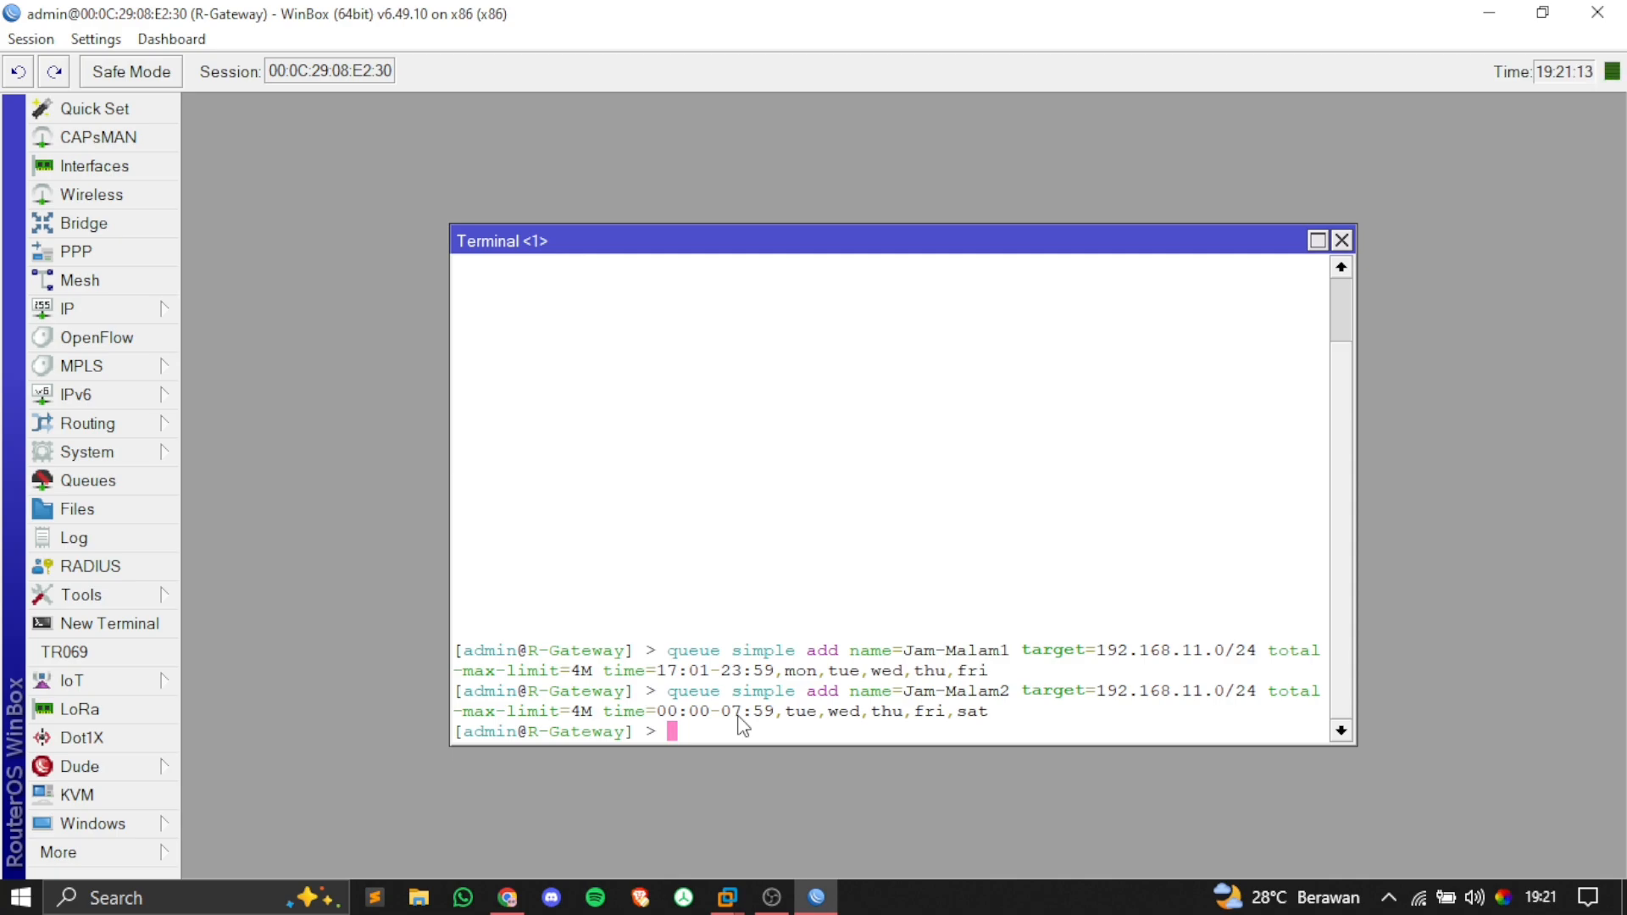
{"action": "type", "text": "queue simple add name="}
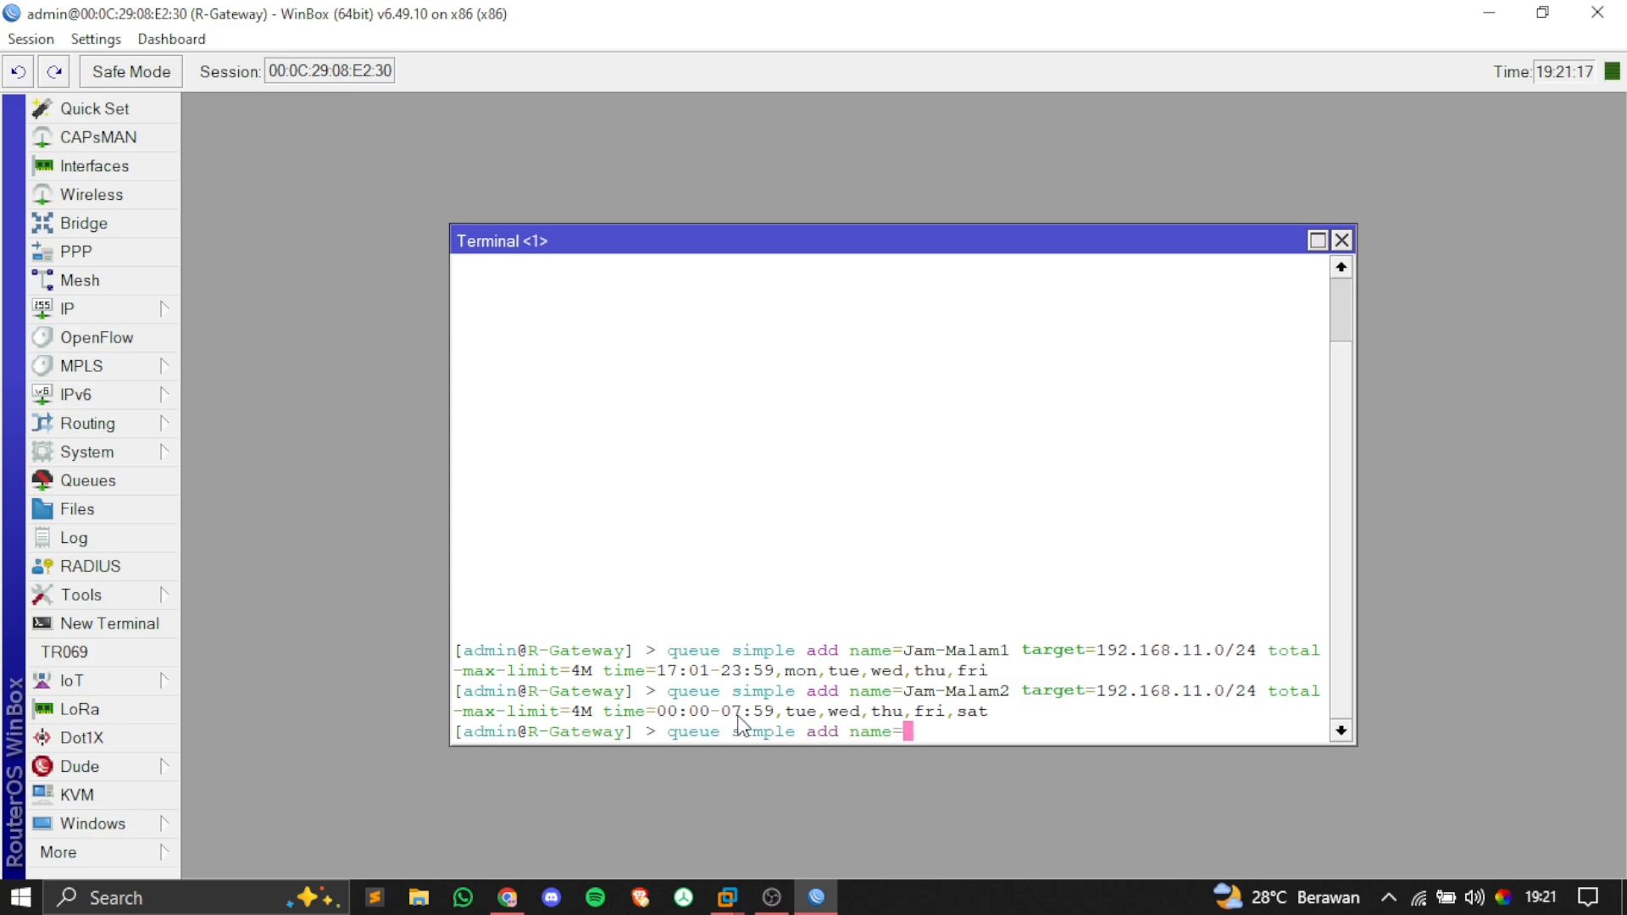
{"action": "type", "text": "Weekend target="}
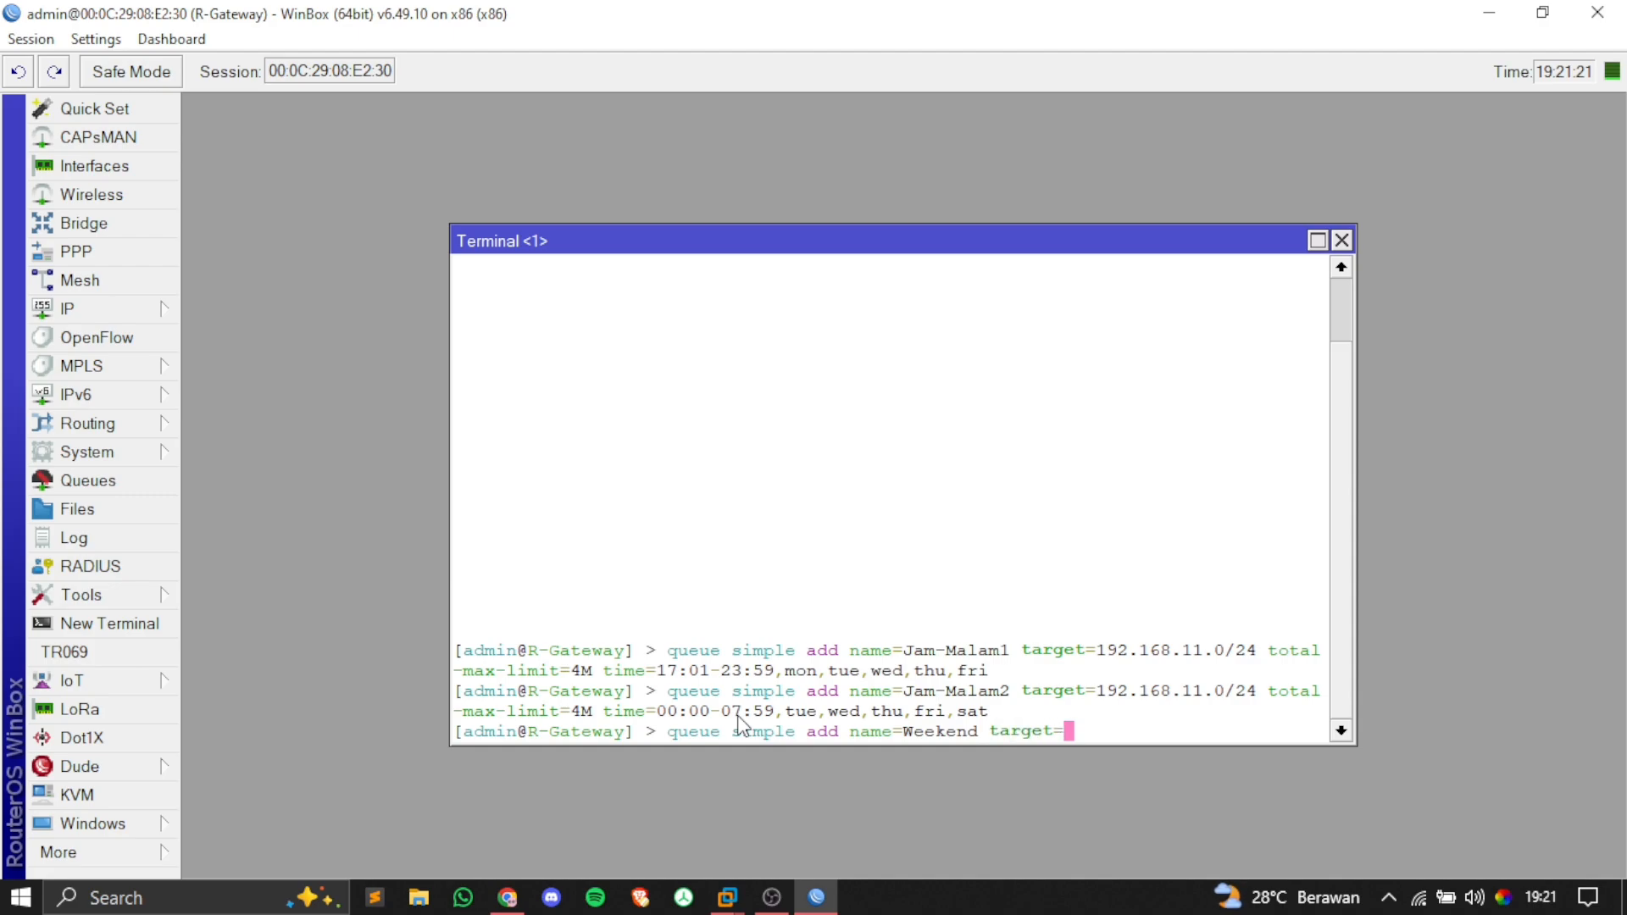
{"action": "type", "text": "192.168.1"}
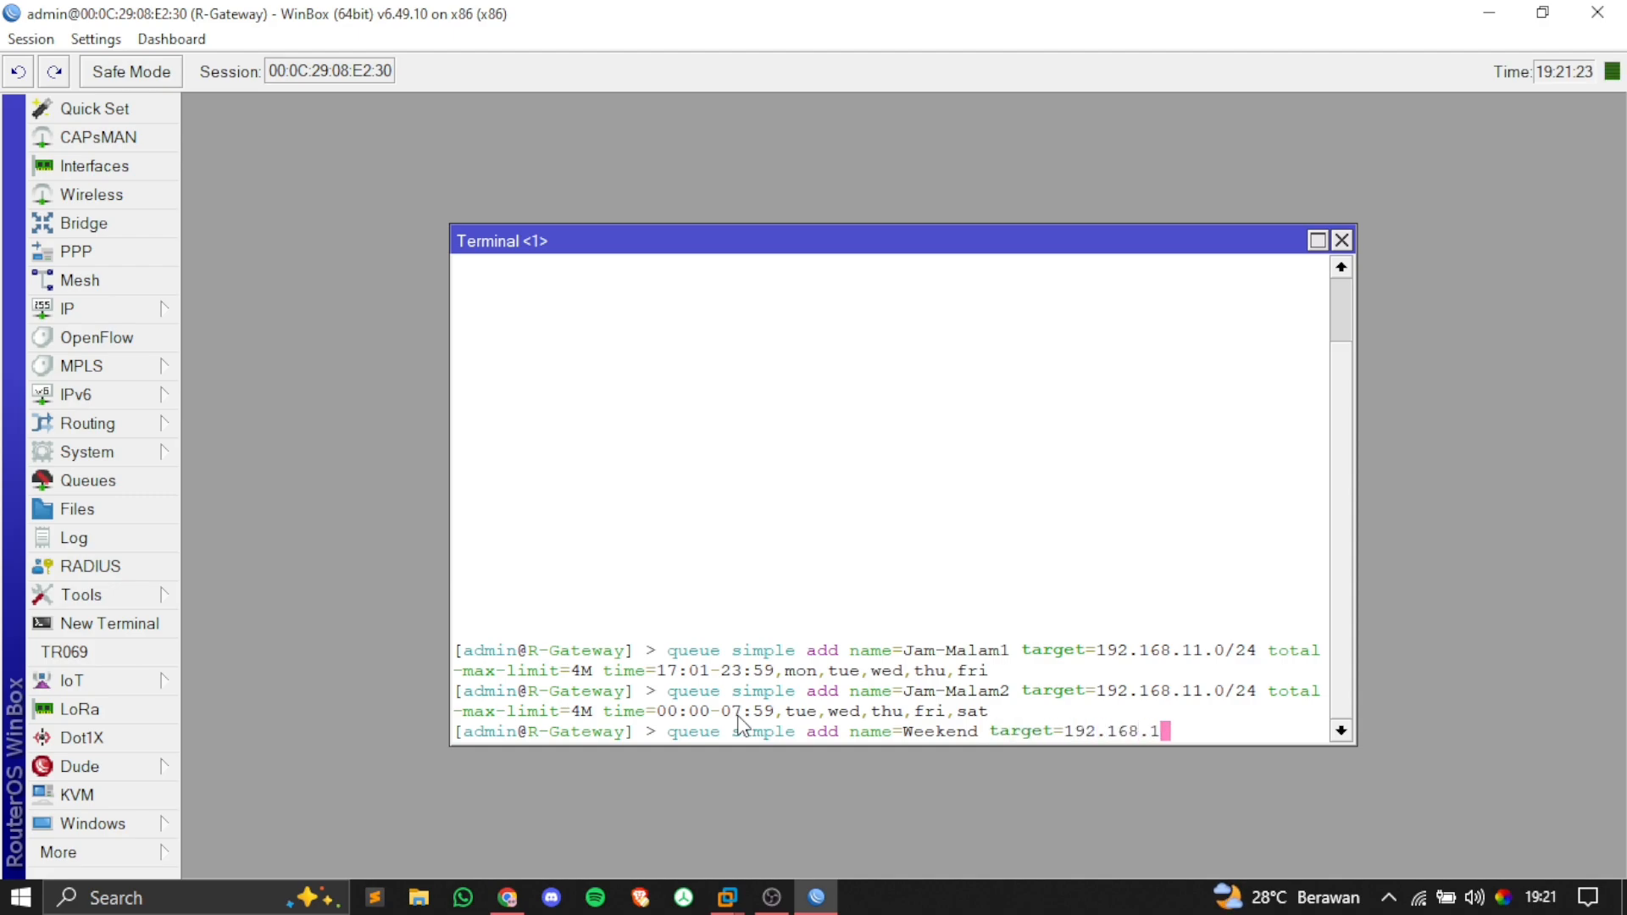
{"action": "type", "text": "1.0/24 total-max-limit="}
Step: Complete the Weekend queue with a 6M limit and 00:00-24:00 Saturday–Sunday schedule, then run it
{"action": "key", "text": "alt+Tab"}
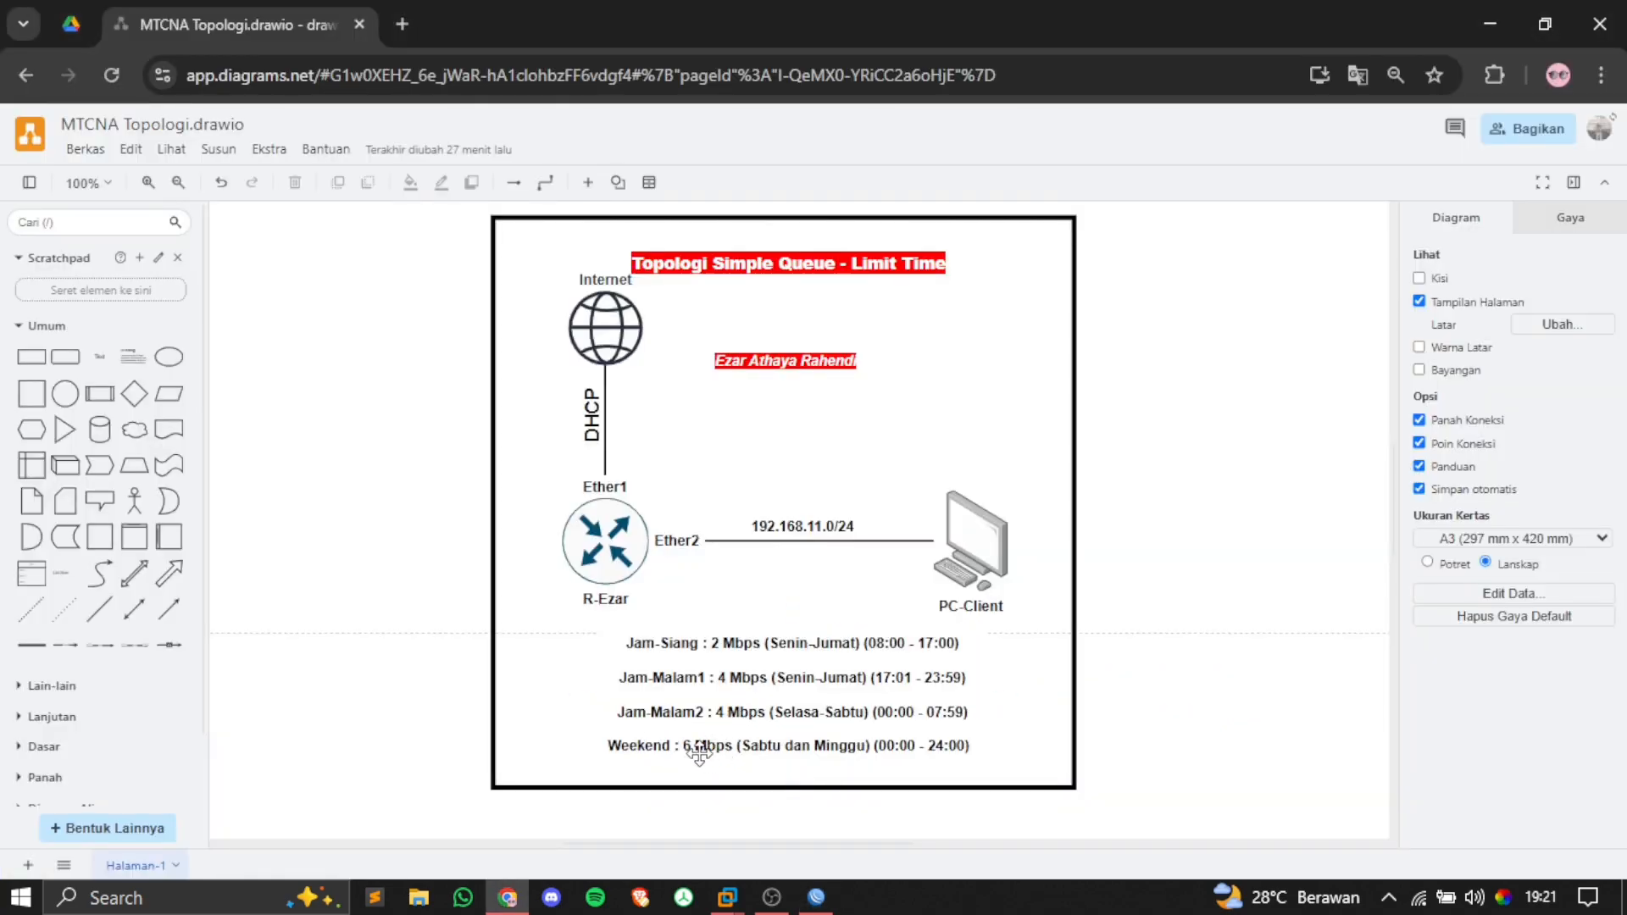
{"action": "key", "text": "alt+Tab"}
{"action": "type", "text": "6M "}
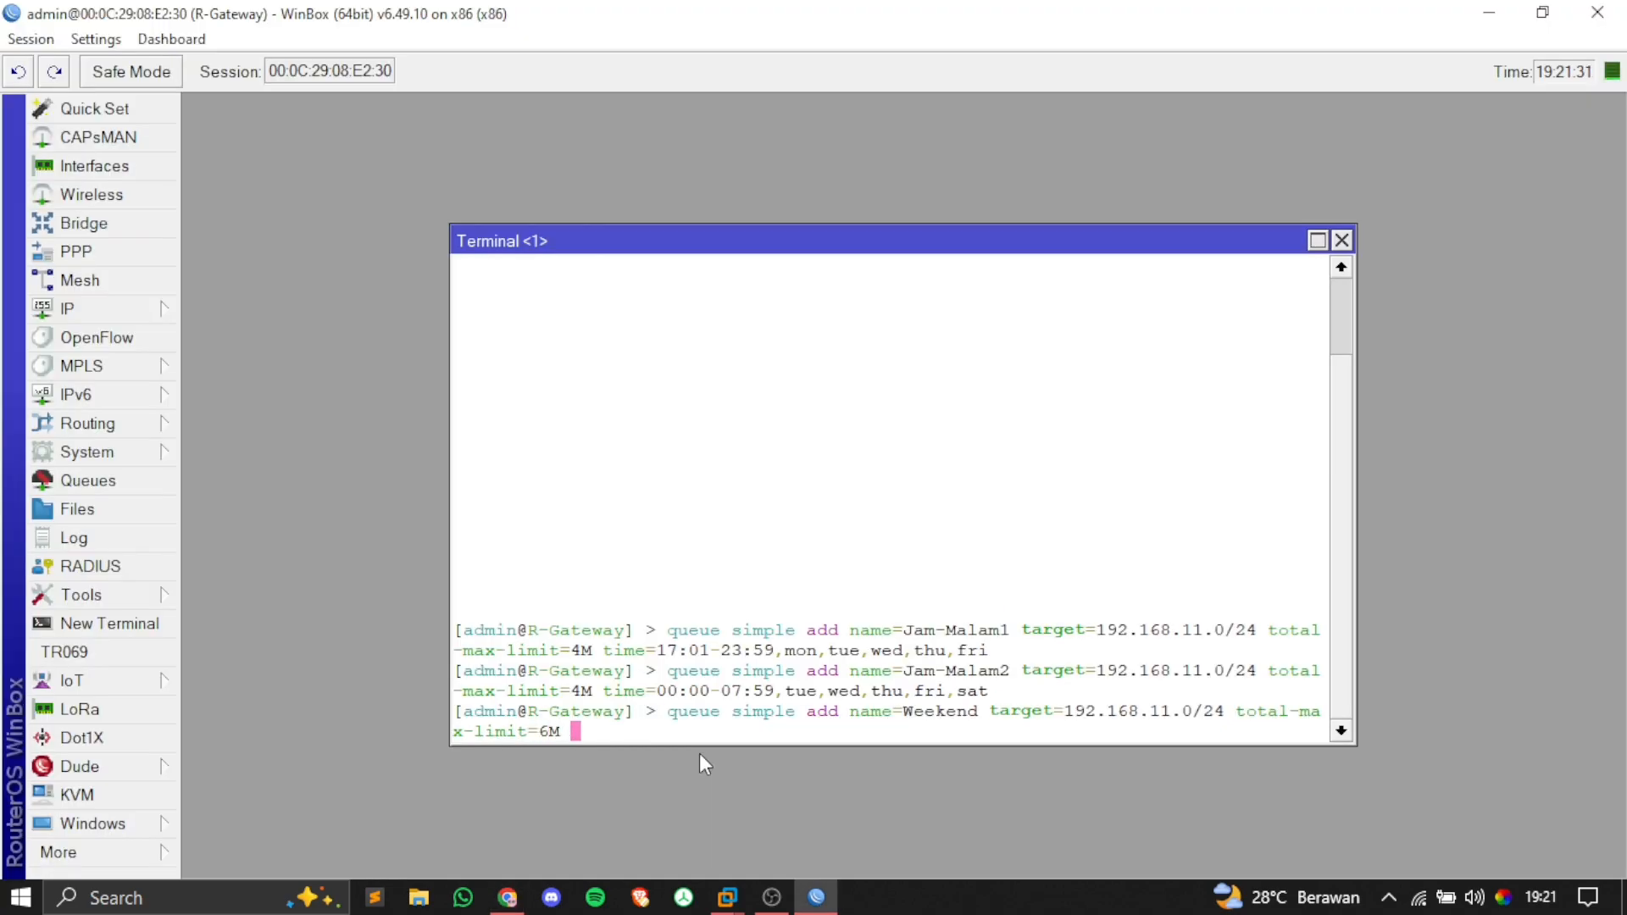
{"action": "type", "text": "time="}
{"action": "key", "text": "alt+Tab"}
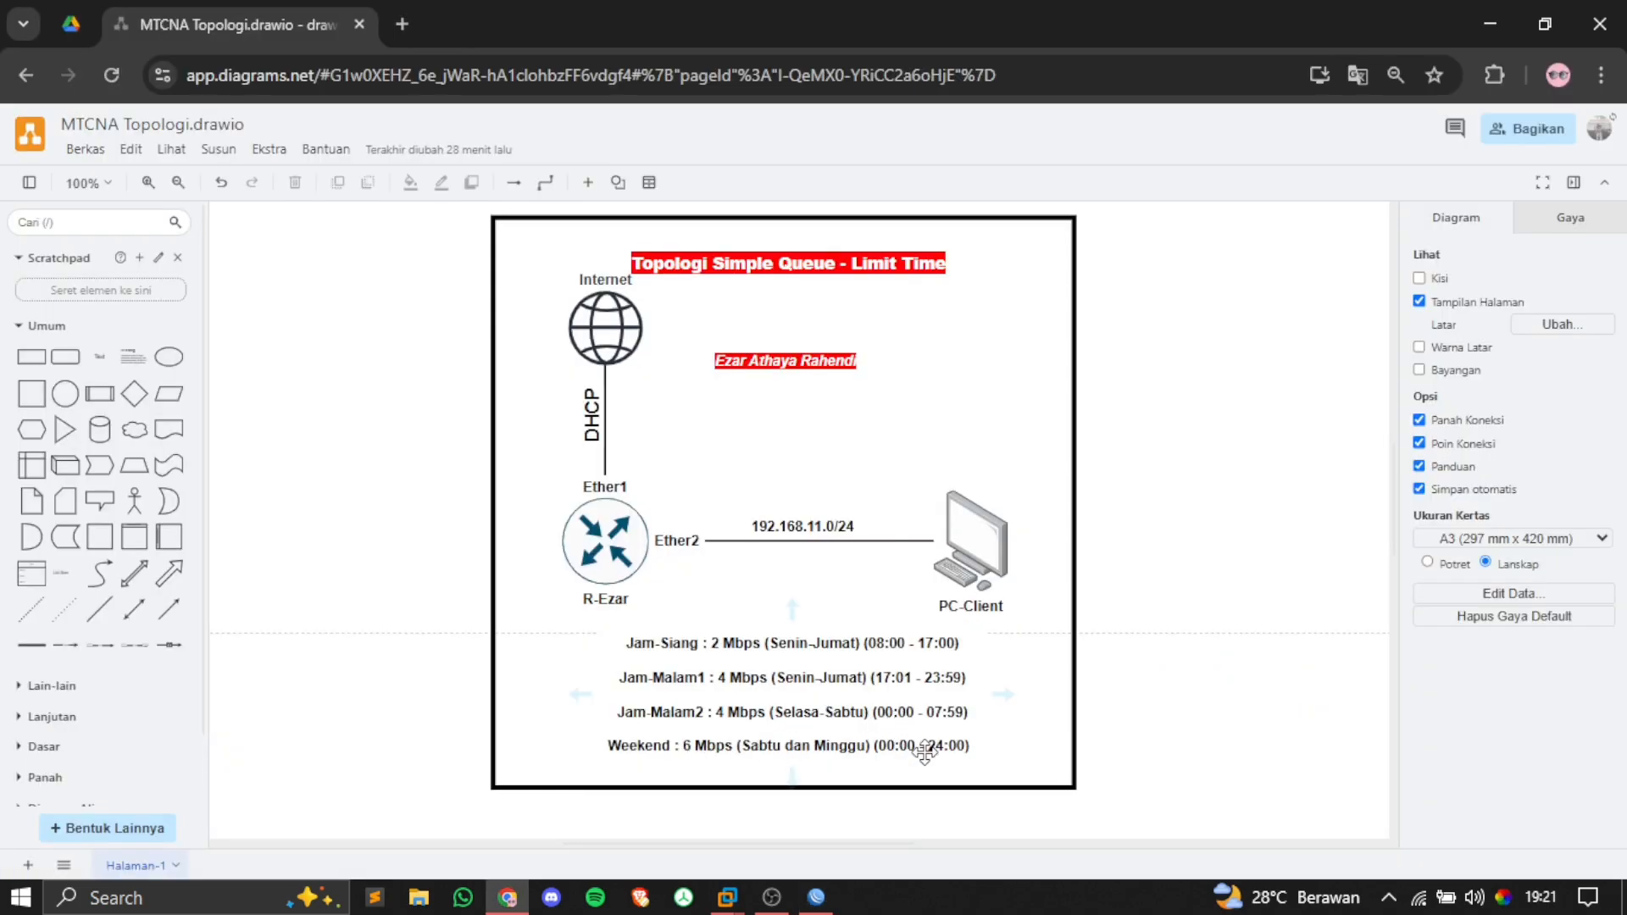
{"action": "key", "text": "alt+Tab"}
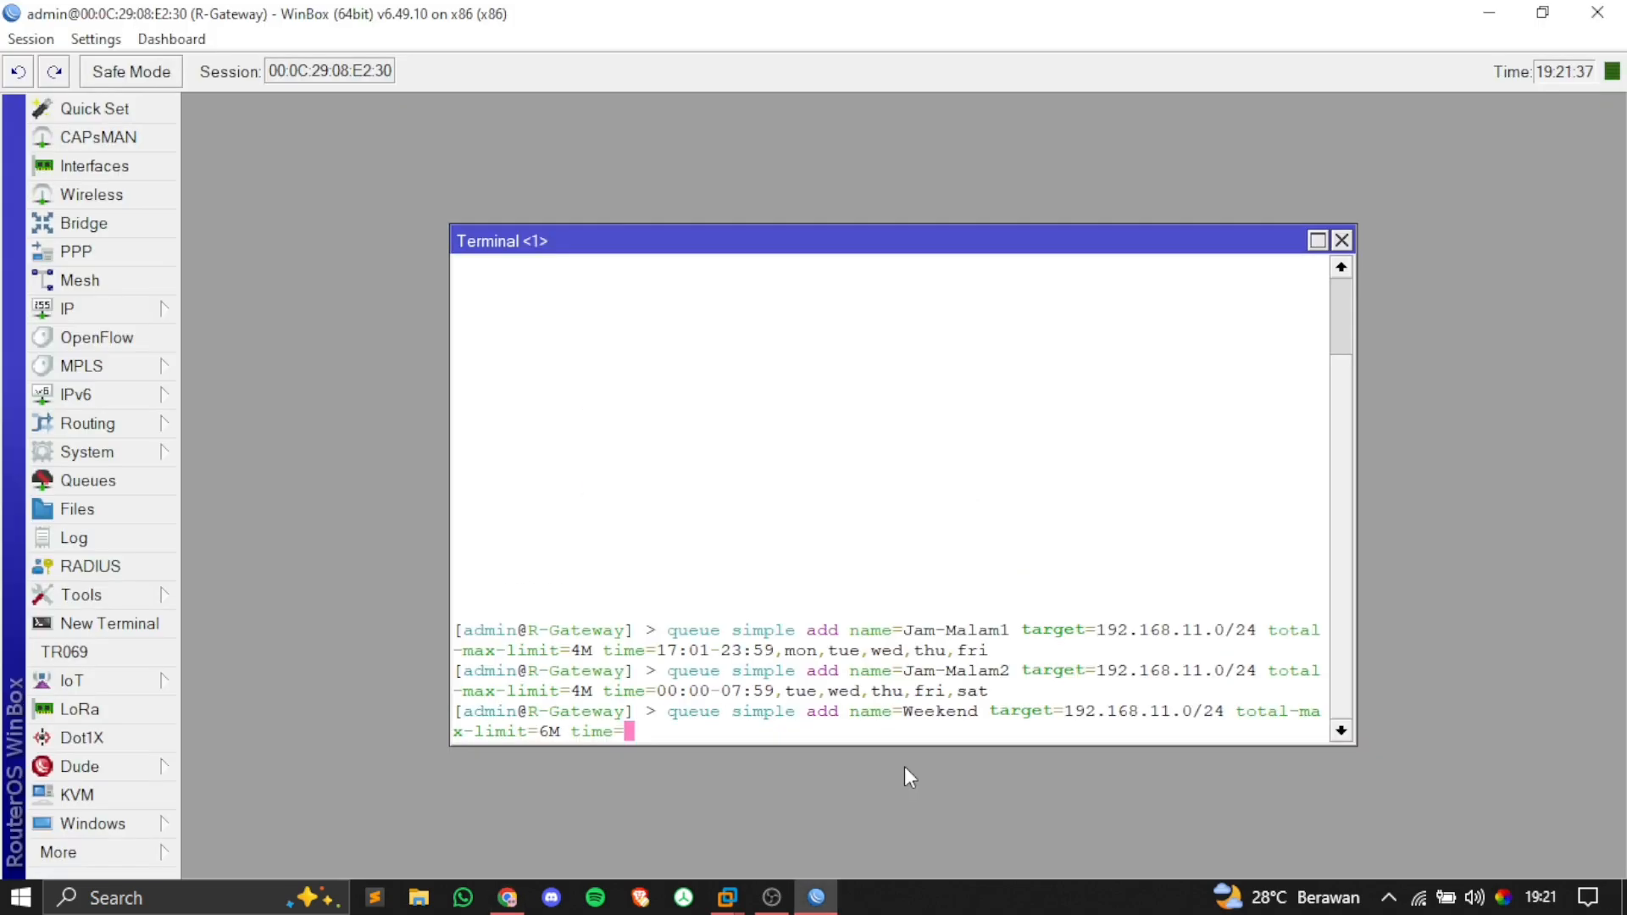
{"action": "type", "text": "00:00-24:00"}
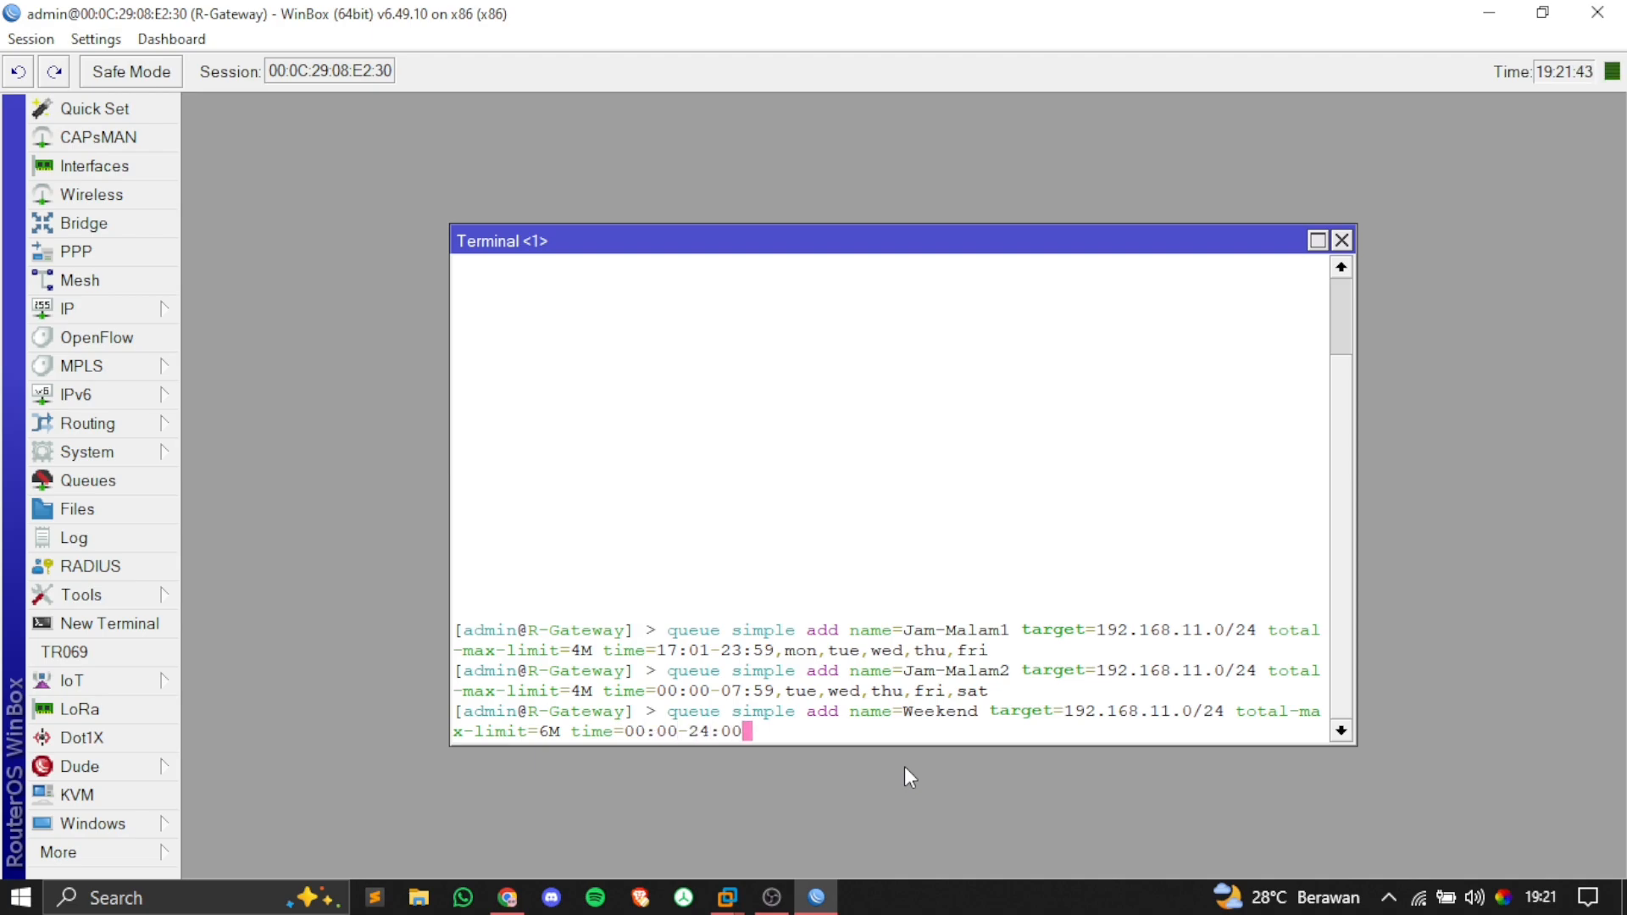
{"action": "type", "text": ","}
{"action": "key", "text": "alt+Tab"}
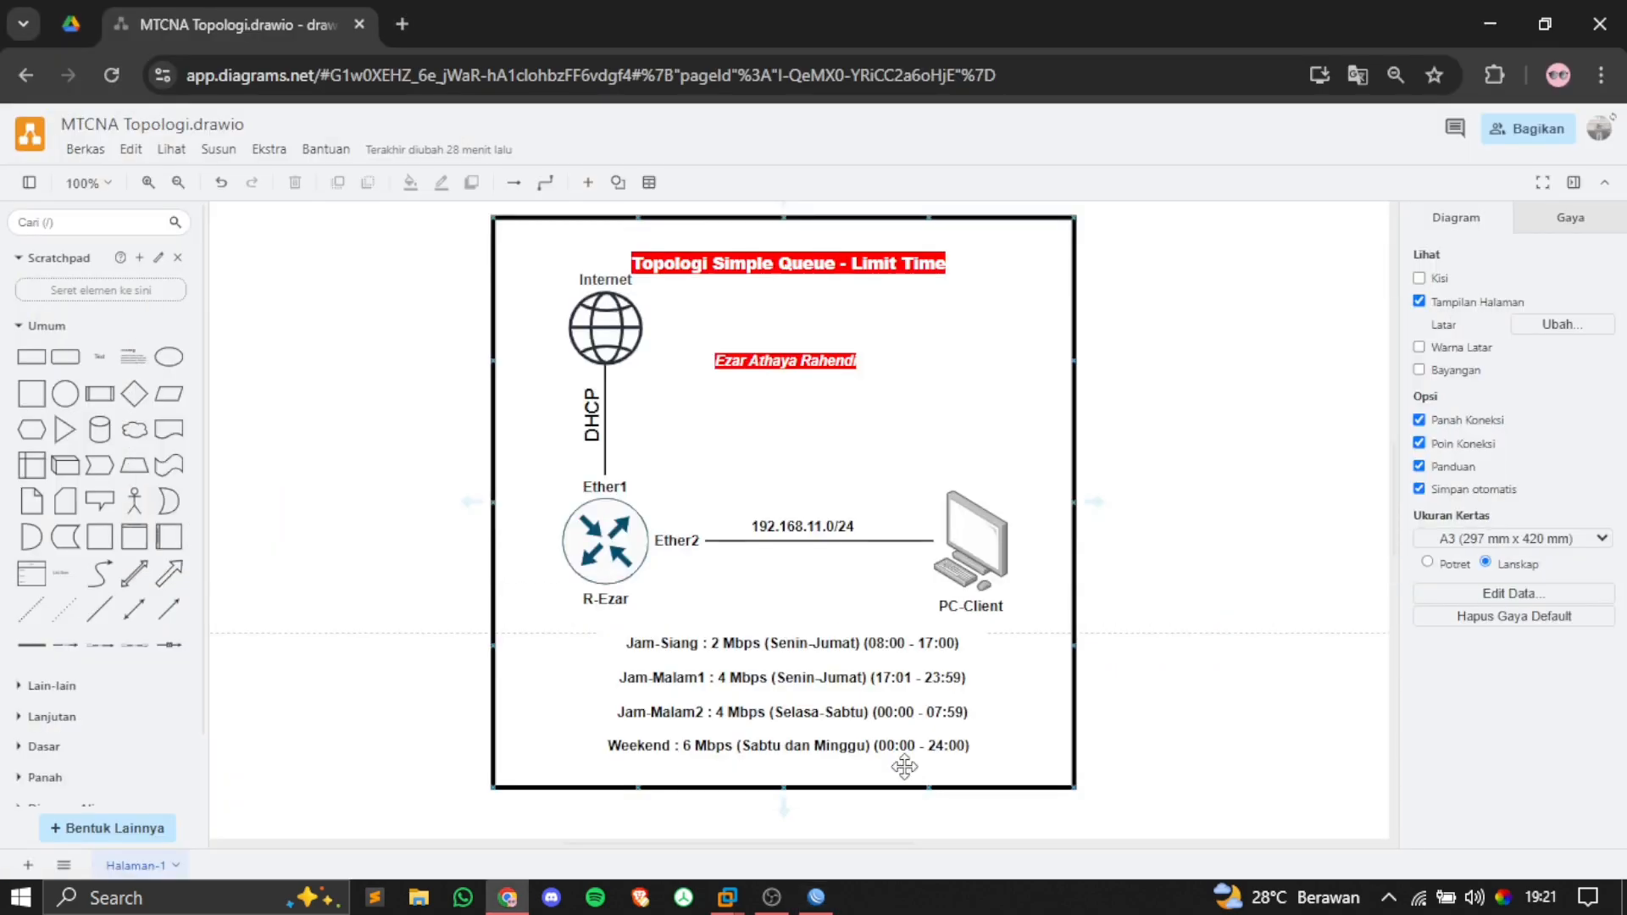
{"action": "key", "text": "alt+Tab"}
{"action": "type", "text": "sa"}
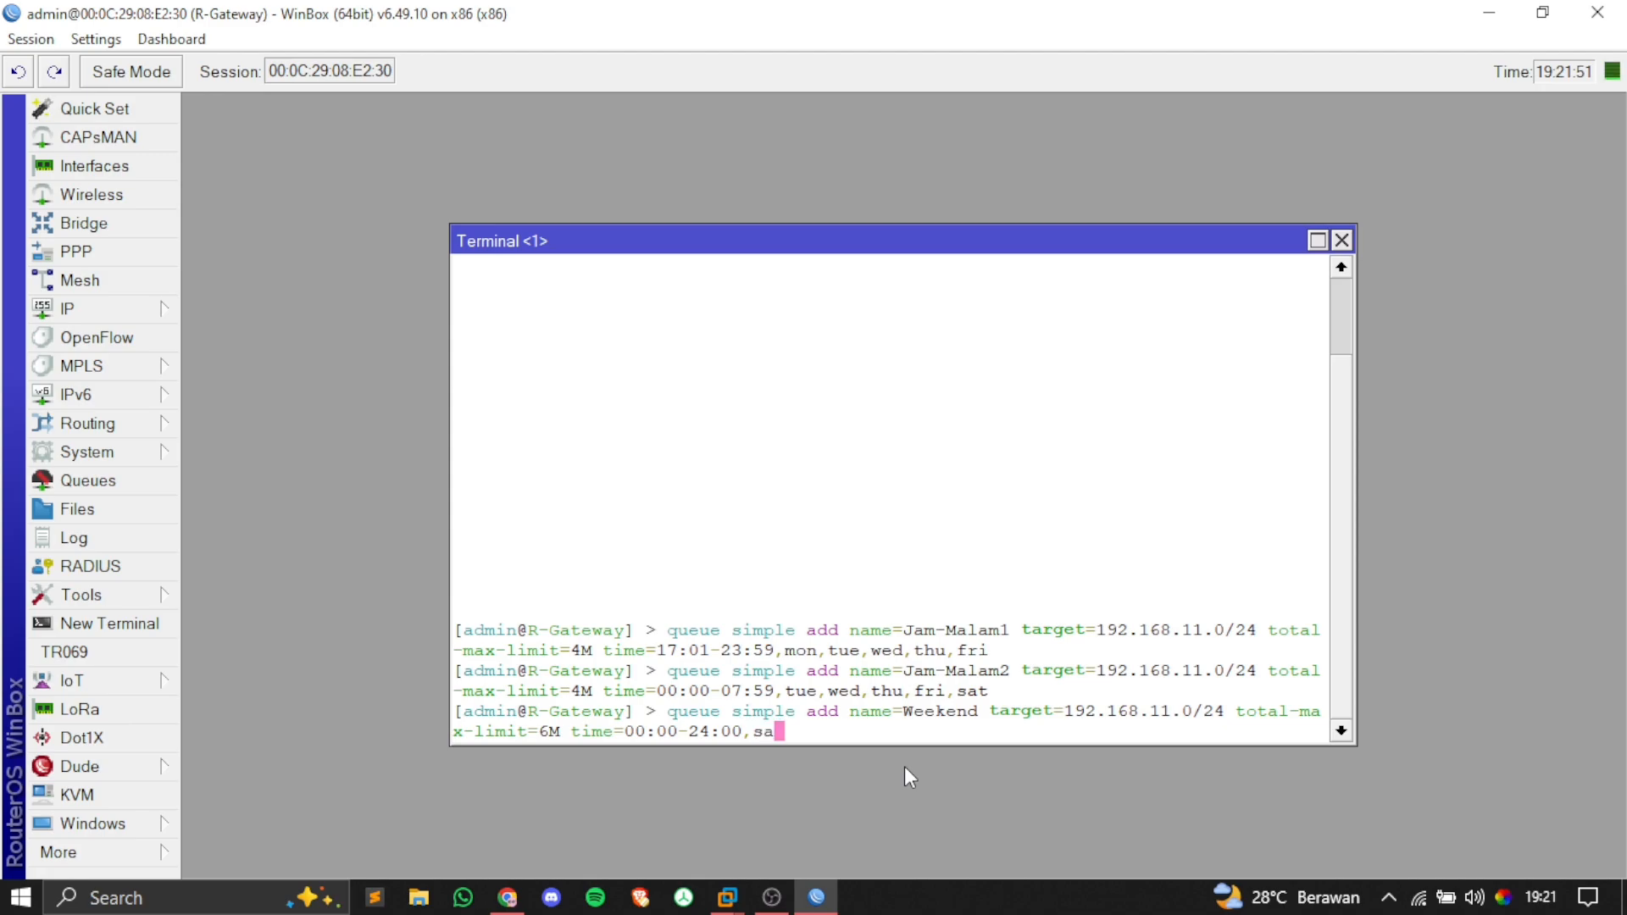
{"action": "type", "text": "t,sun"}
{"action": "key", "text": "Return"}
{"action": "key", "text": "Return"}
Step: Print the simple queue list and highlight the Jam-Siang entry in the output
{"action": "type", "text": "que"}
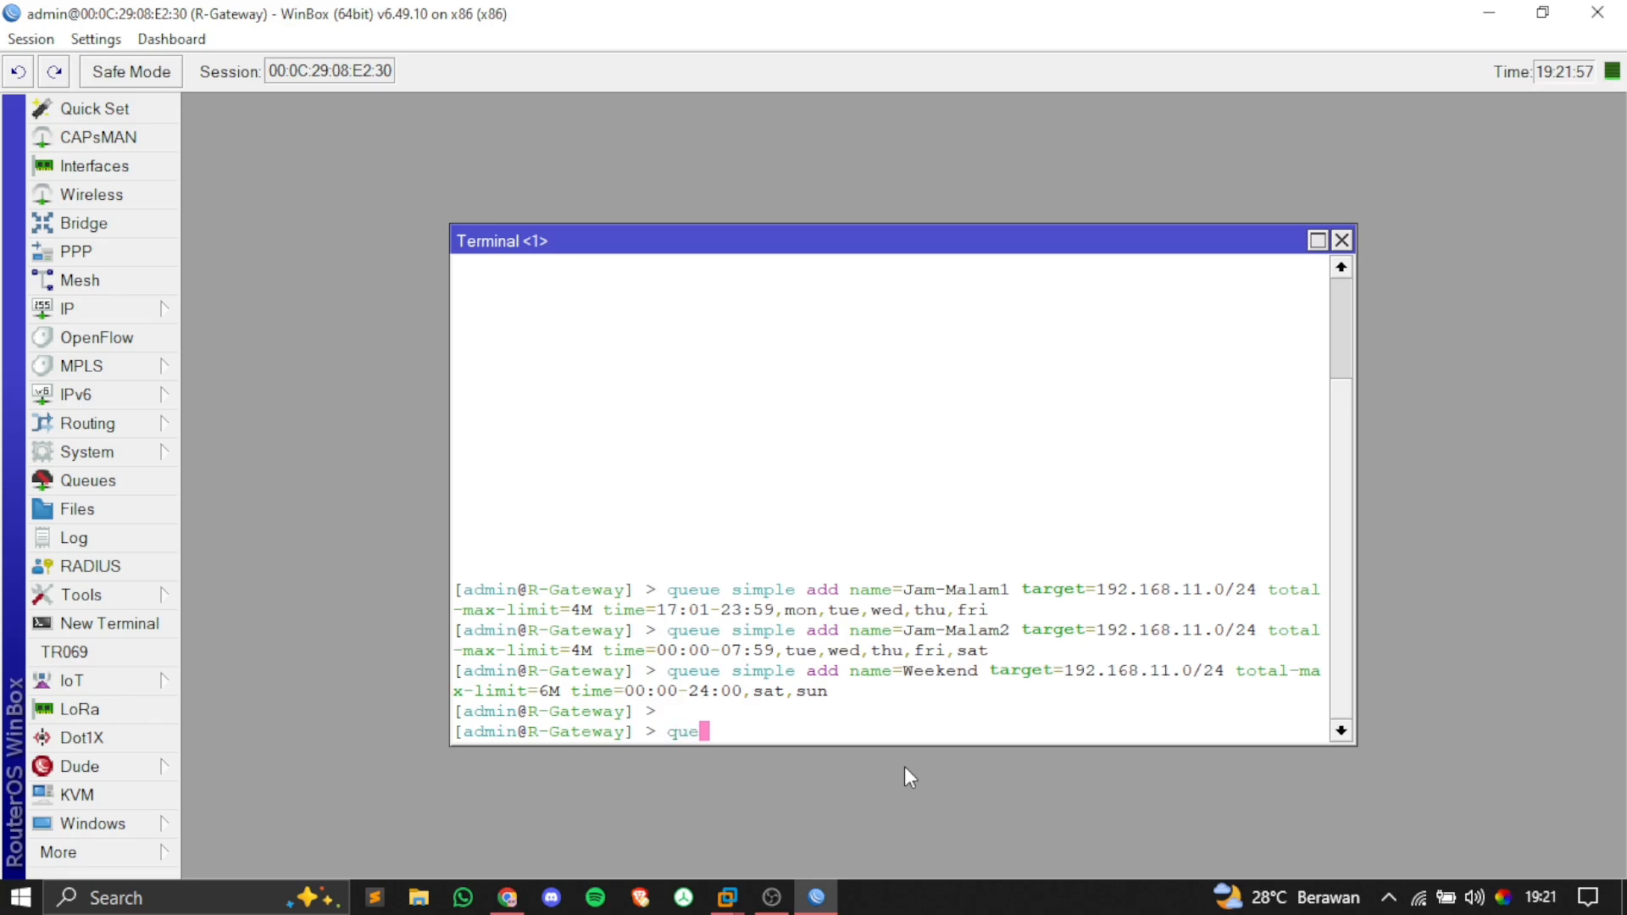
{"action": "type", "text": "ue simple print"}
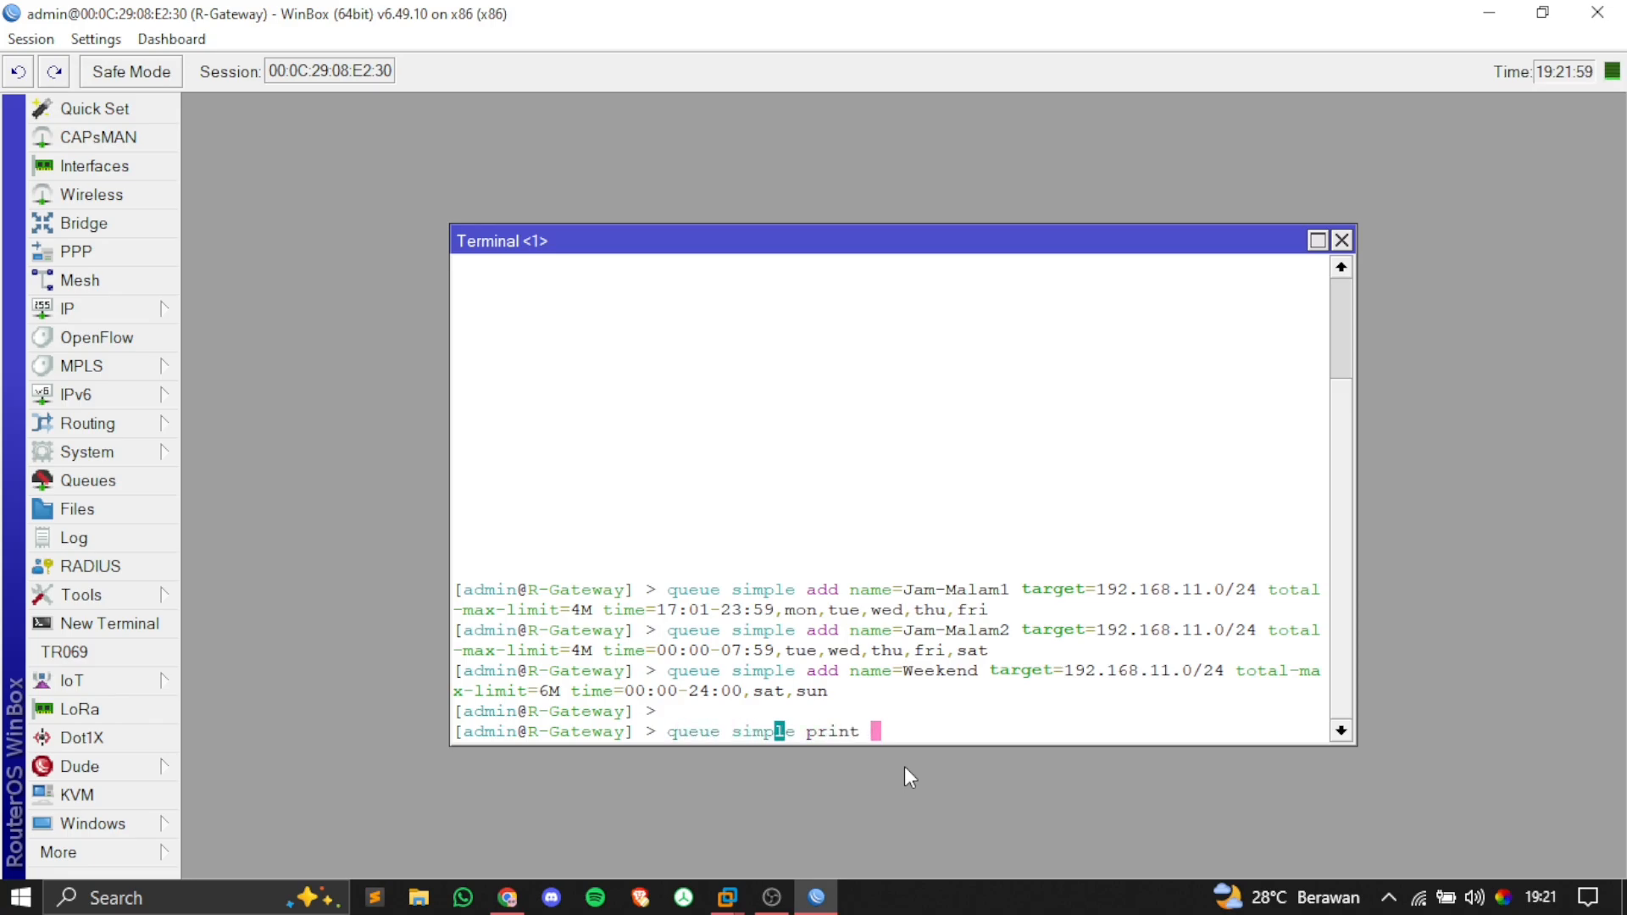
{"action": "key", "text": "Return"}
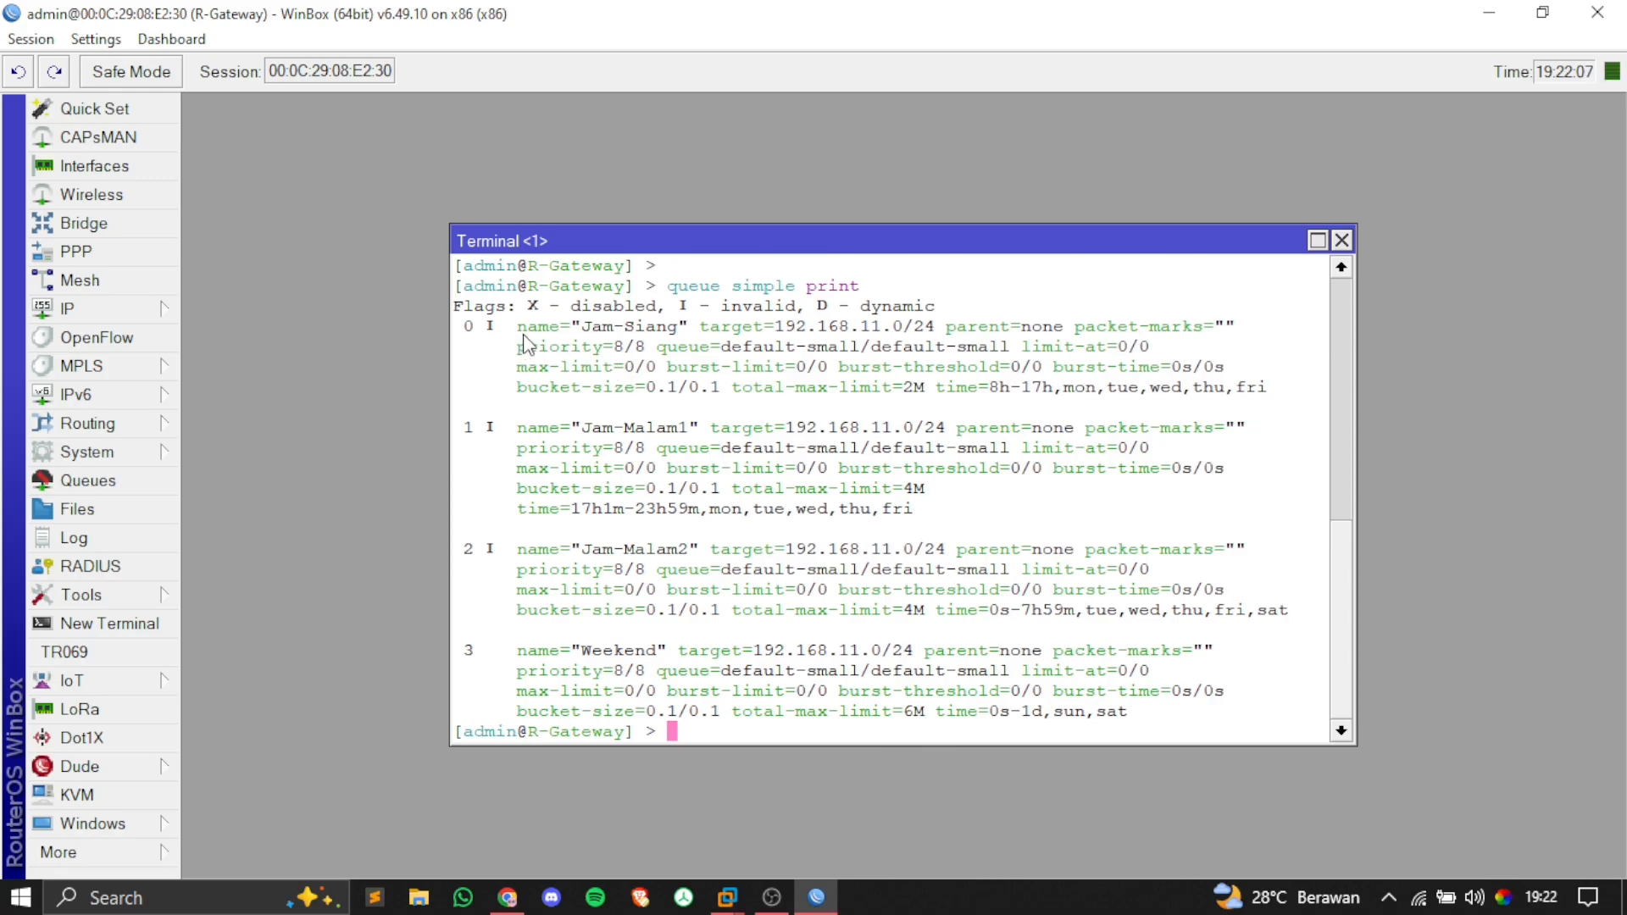
{"action": "left_click_drag", "start_coordinate": [519, 331], "coordinate": [670, 325]}
{"action": "left_click", "coordinate": [576, 339]}
{"action": "left_click", "coordinate": [663, 329]}
{"action": "left_click", "coordinate": [647, 337]}
Step: Open the Simple Queues list, widen the Name column, and position it over the terminal
{"action": "left_click", "coordinate": [103, 480]}
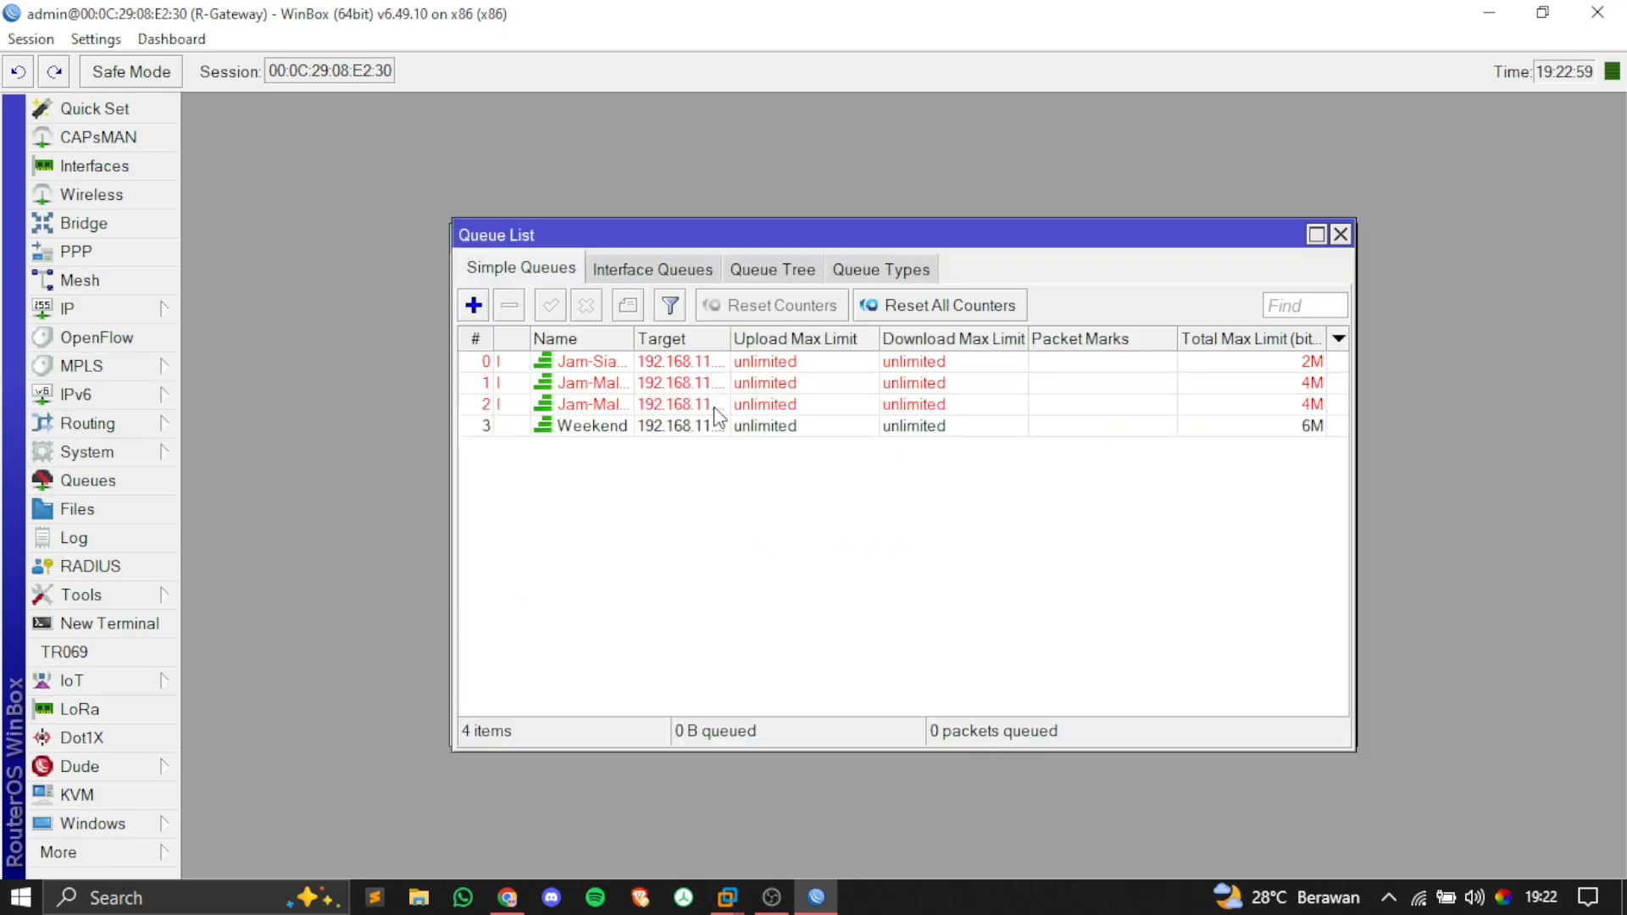
{"action": "mouse_move", "coordinate": [935, 241]}
{"action": "left_mouse_down"}
{"action": "mouse_move", "coordinate": [879, 353]}
{"action": "mouse_move", "coordinate": [910, 280]}
{"action": "mouse_move", "coordinate": [903, 232]}
{"action": "left_mouse_up"}
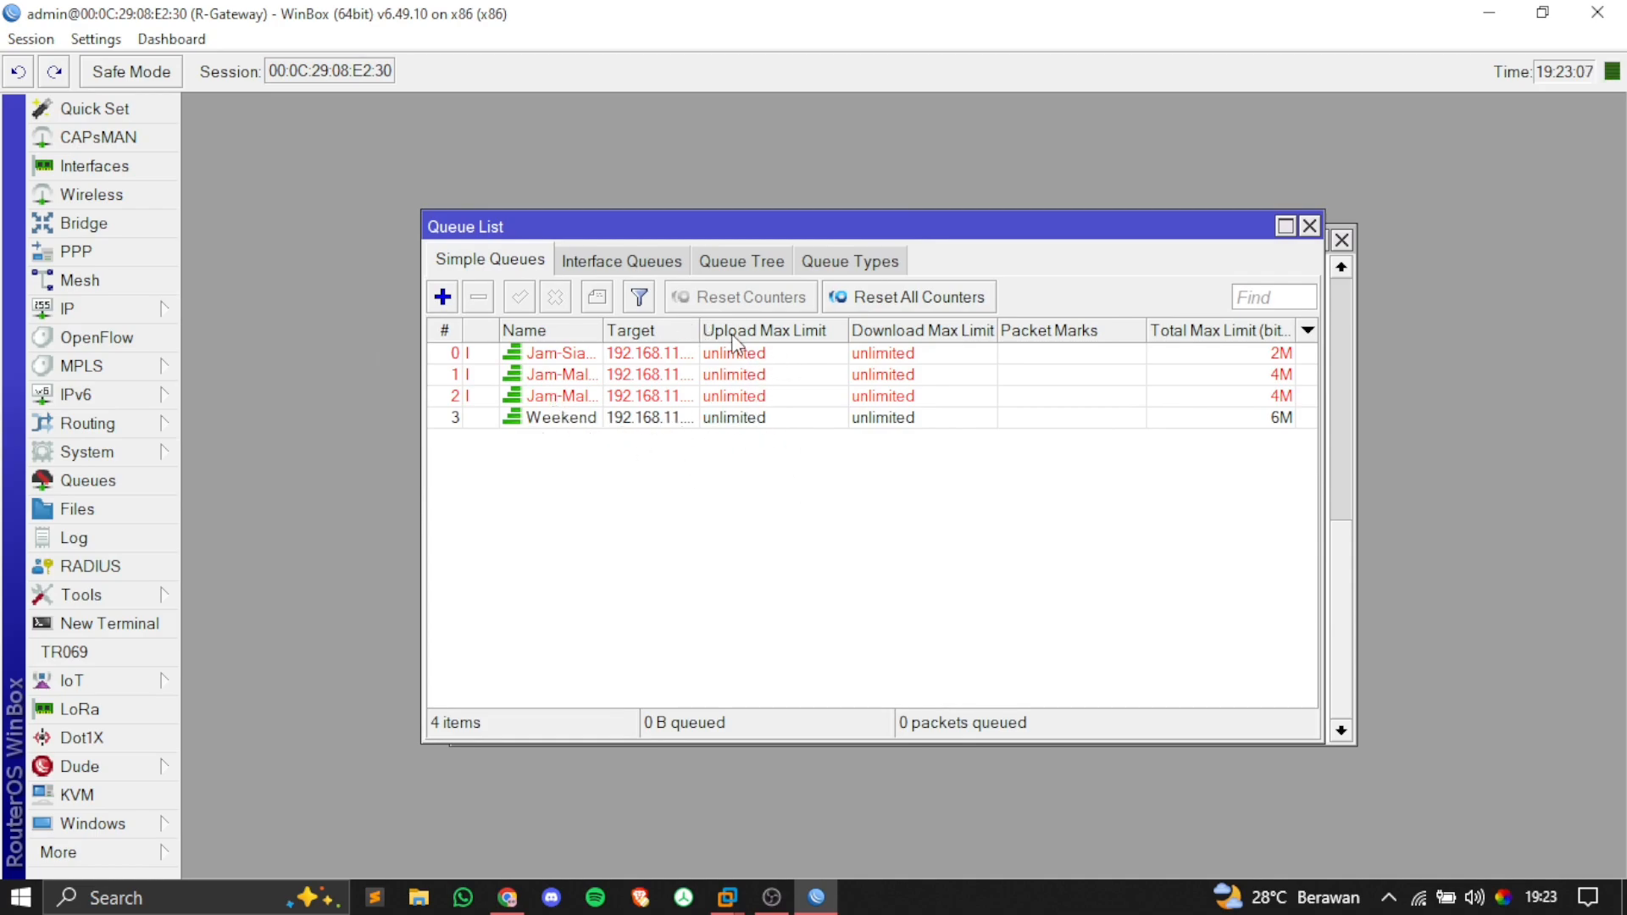
{"action": "left_click_drag", "start_coordinate": [687, 235], "coordinate": [708, 335]}
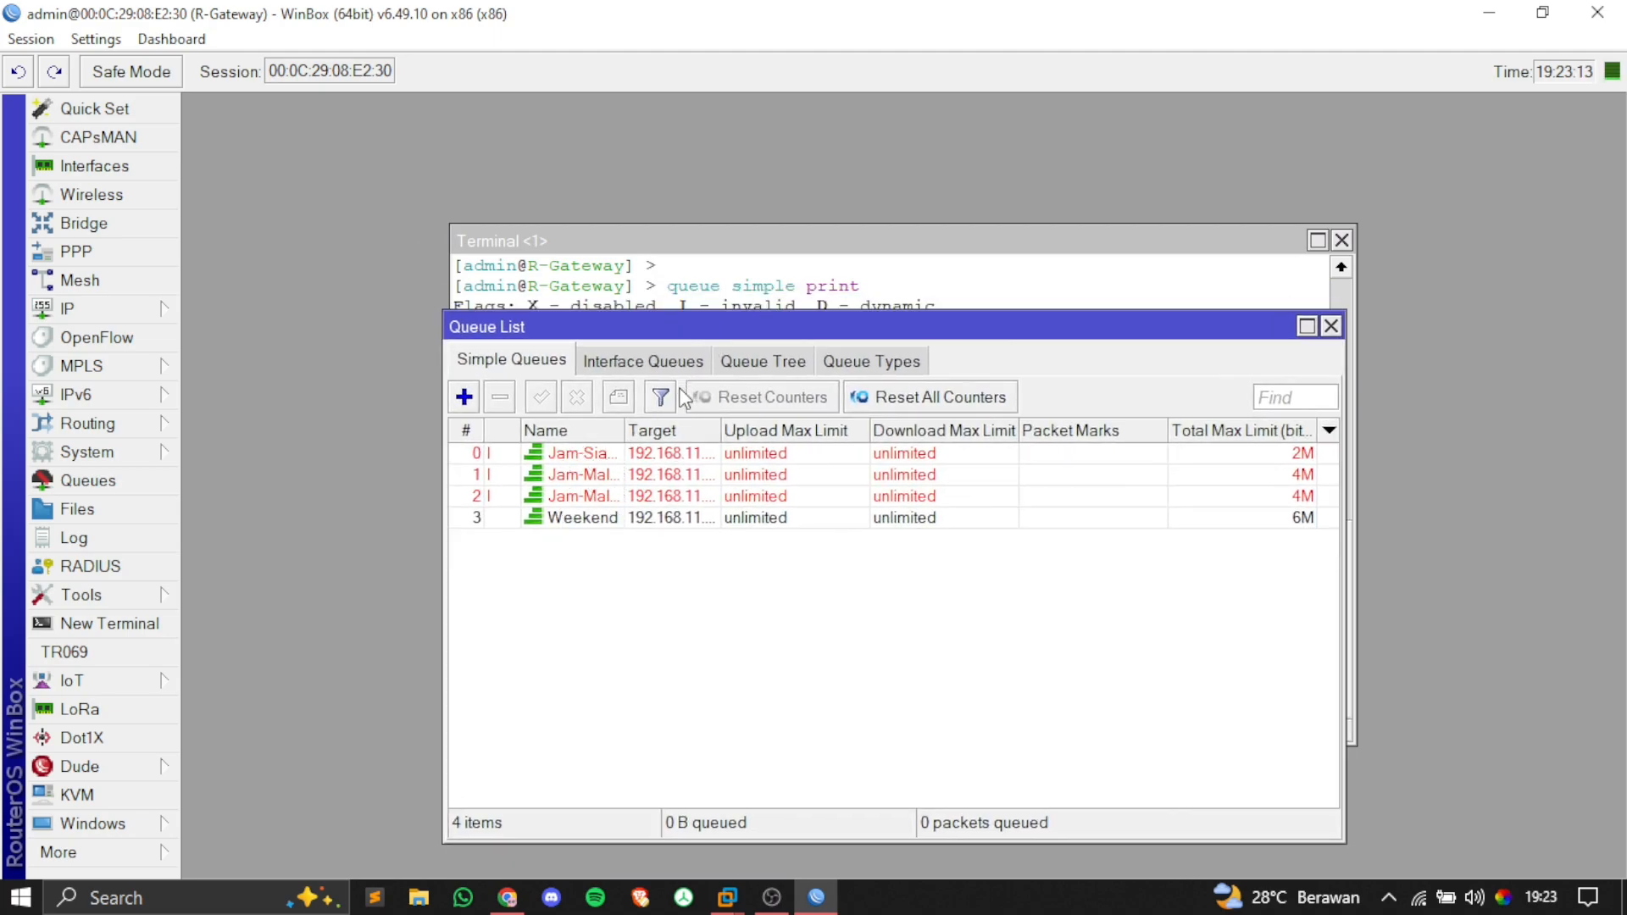
{"action": "left_click", "coordinate": [838, 259]}
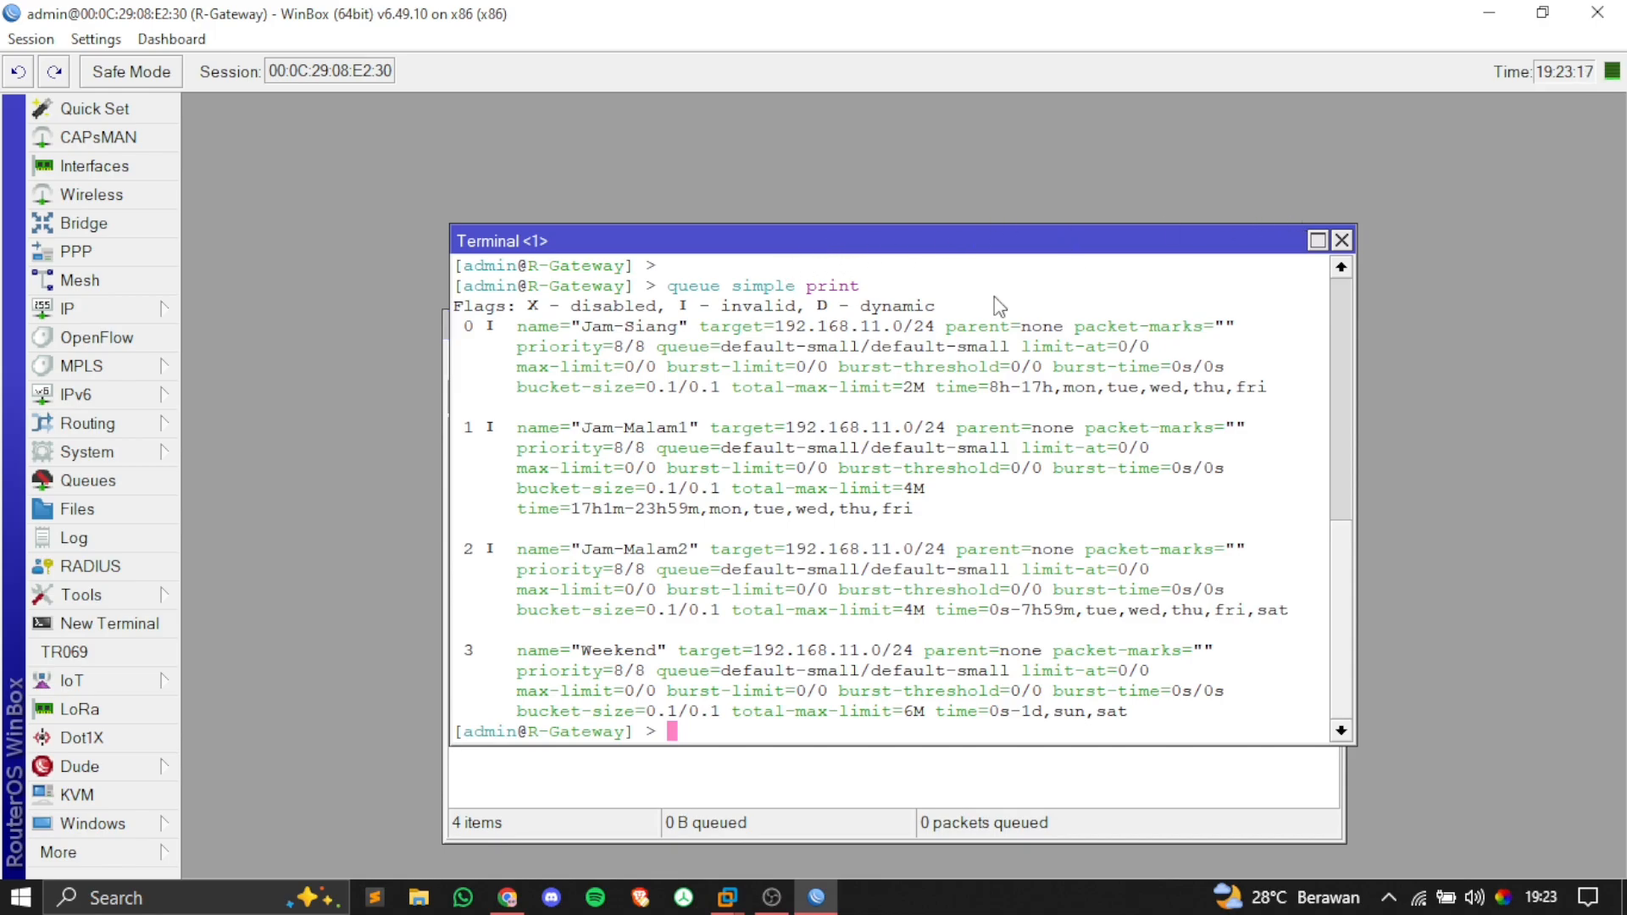
{"action": "left_click", "coordinate": [646, 772]}
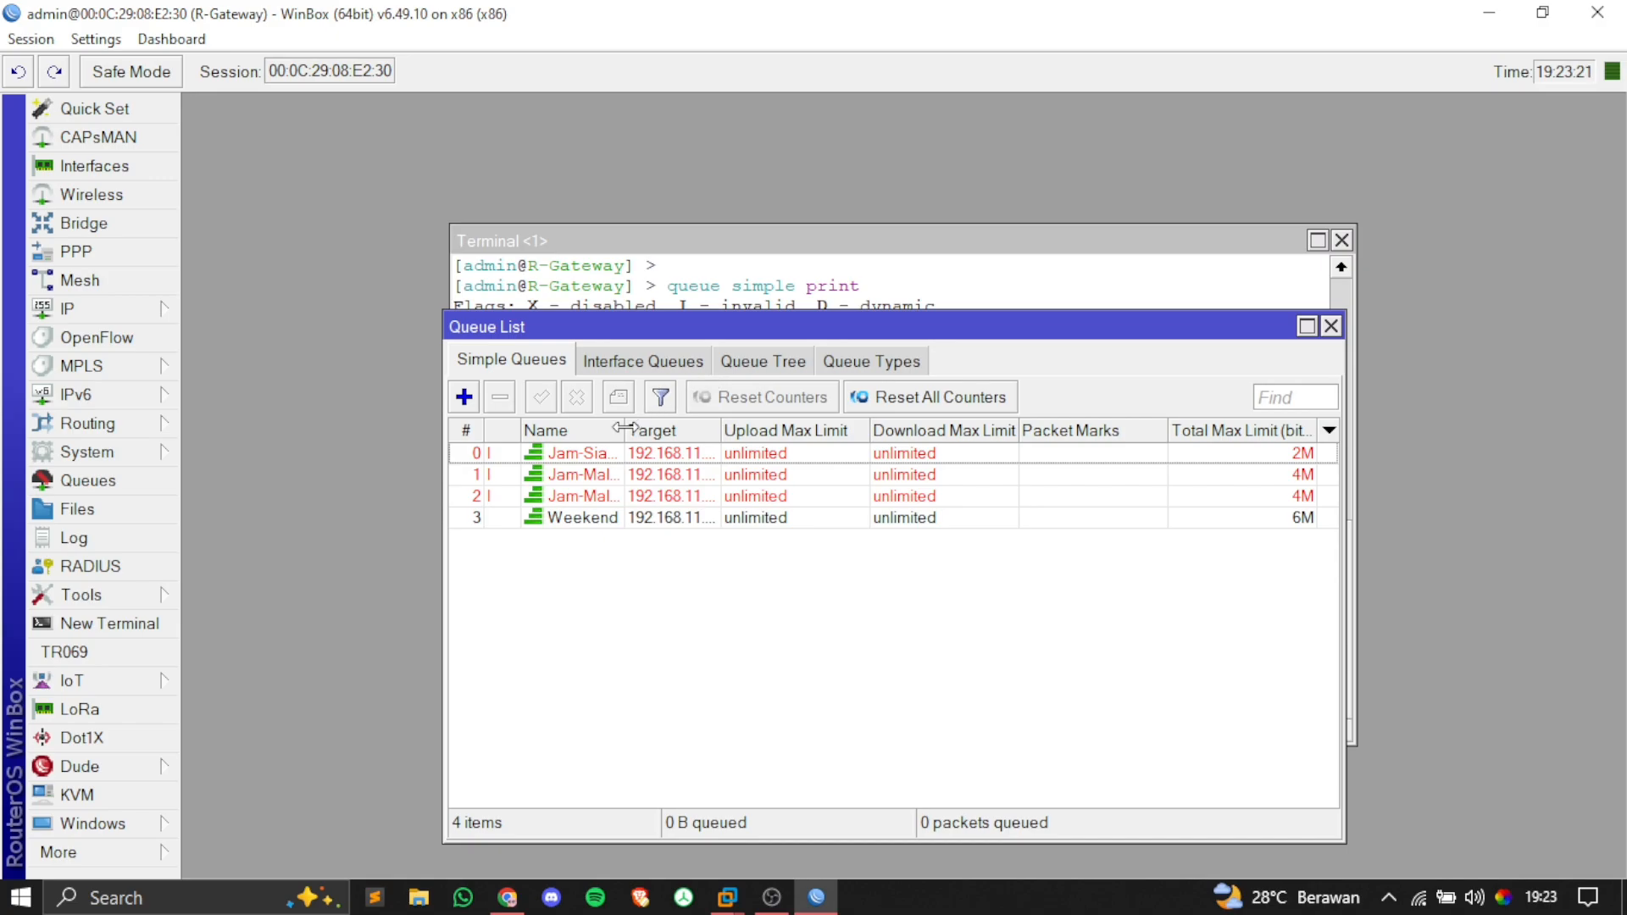
{"action": "left_click_drag", "start_coordinate": [625, 428], "coordinate": [649, 428]}
{"action": "left_click", "coordinate": [602, 454]}
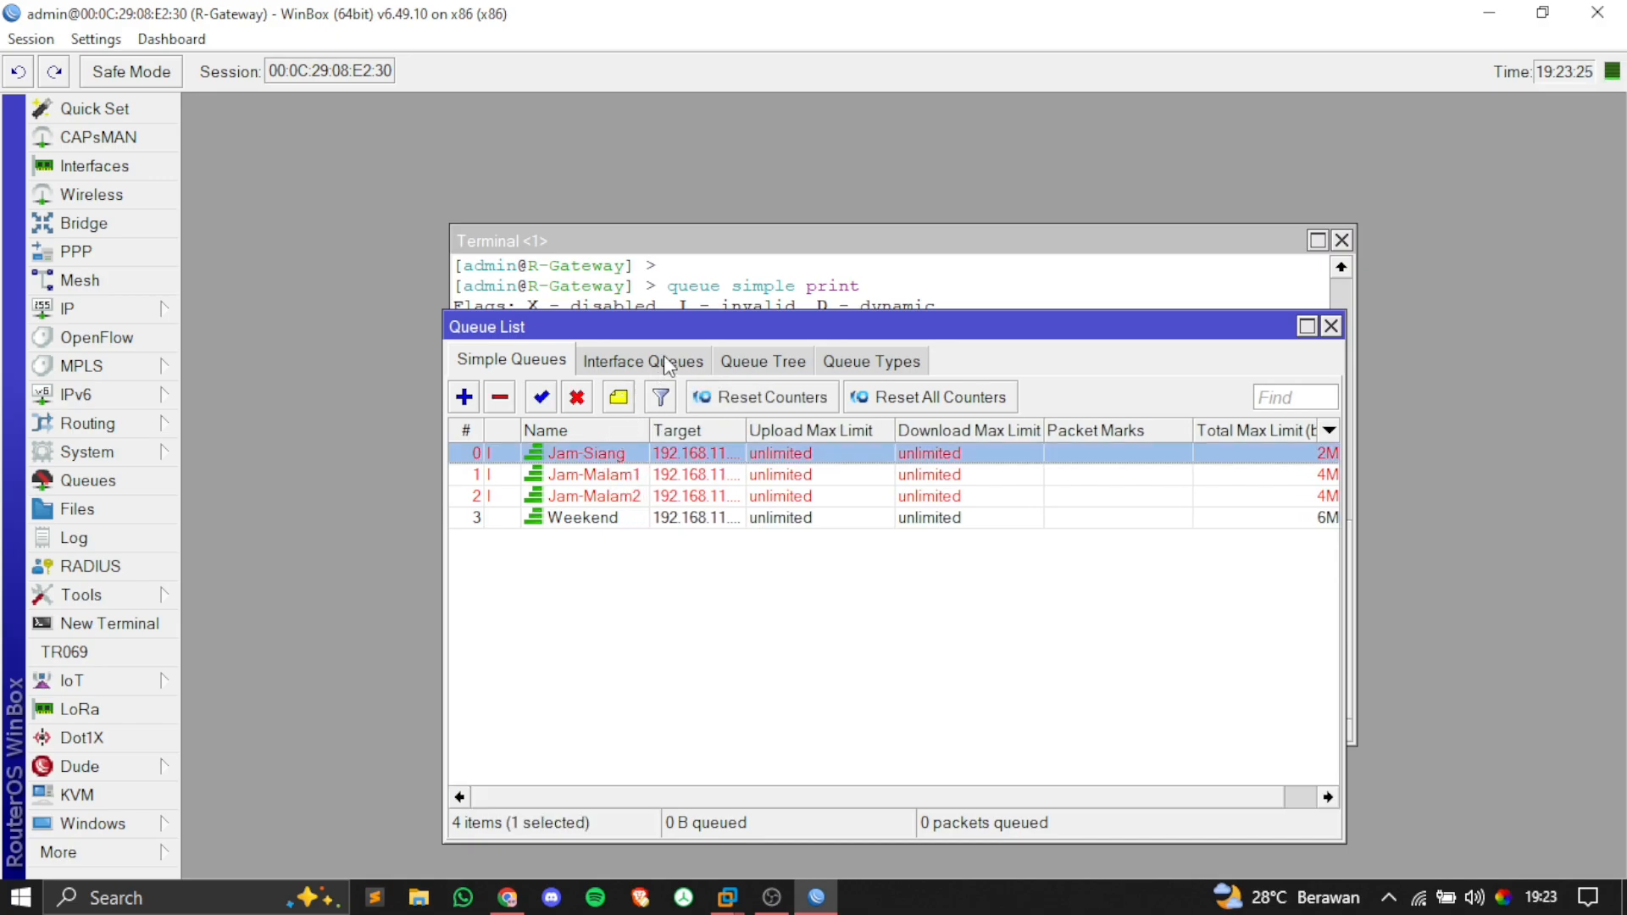
{"action": "left_click_drag", "start_coordinate": [681, 331], "coordinate": [686, 307]}
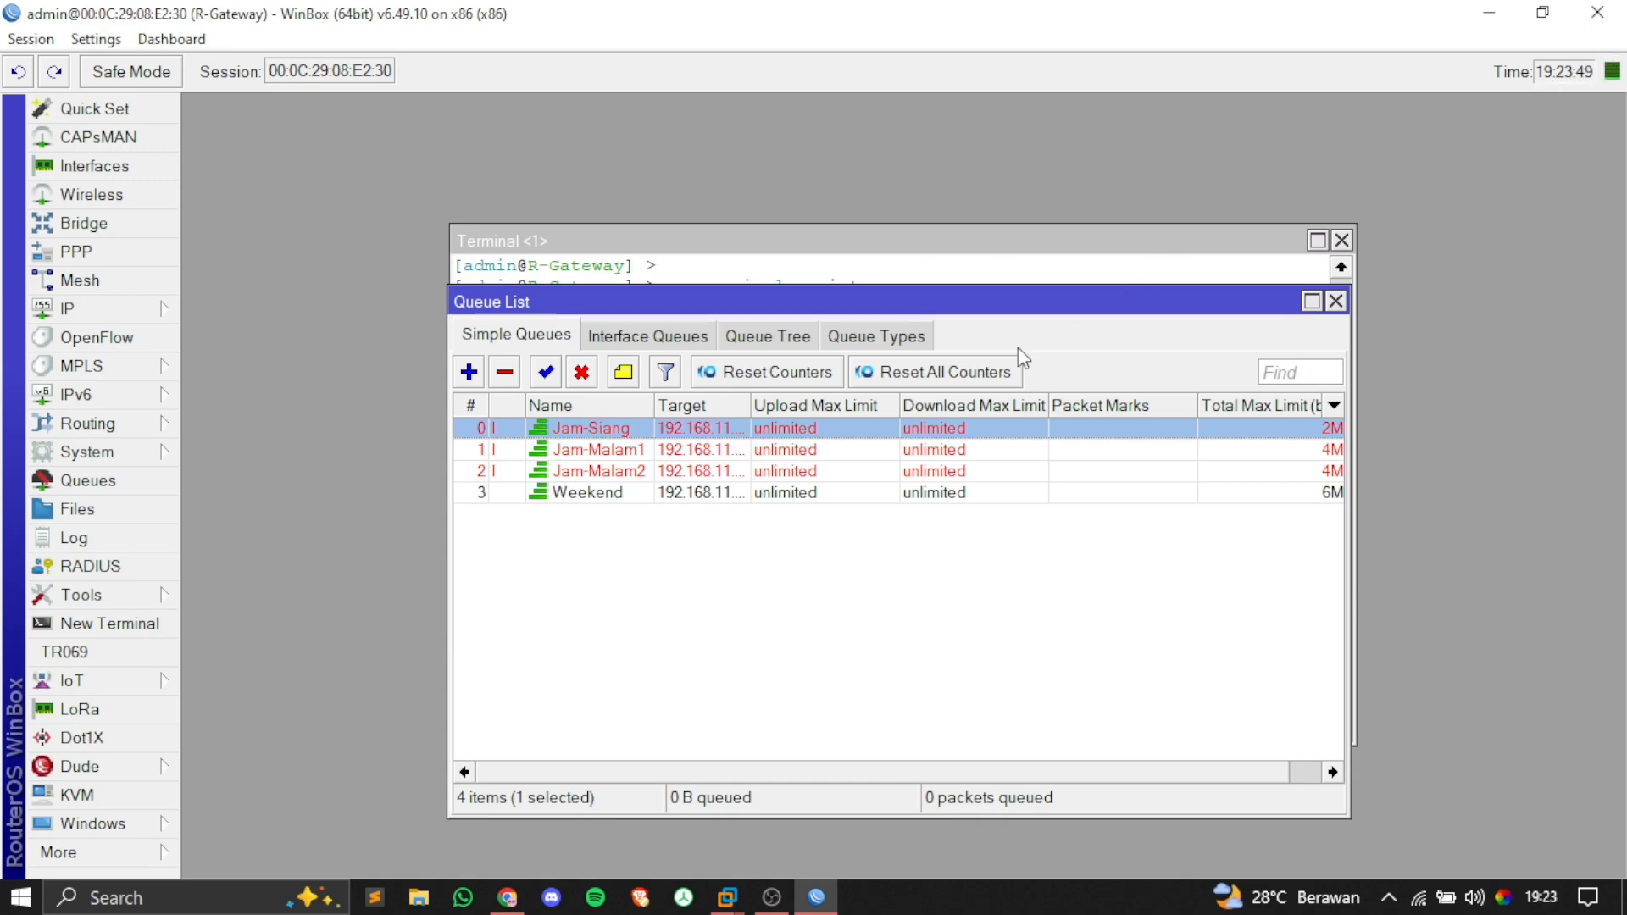
Step: Change the router clock hour from 19 to 09, setting the time to 09:23:57
{"action": "left_click", "coordinate": [150, 460]}
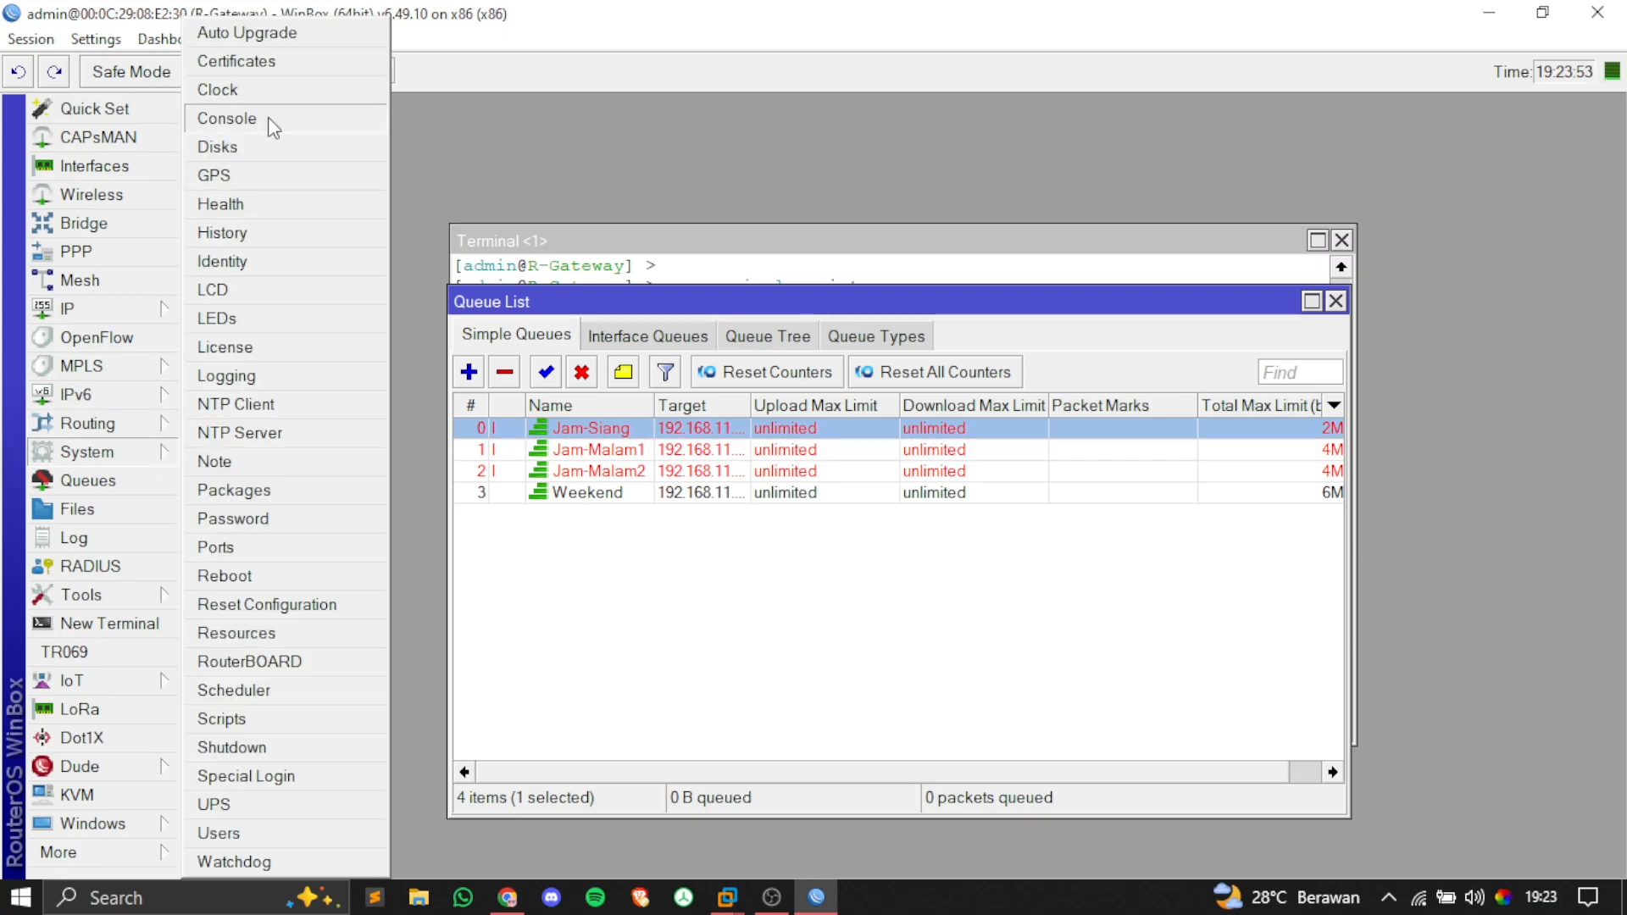
{"action": "left_click", "coordinate": [258, 87]}
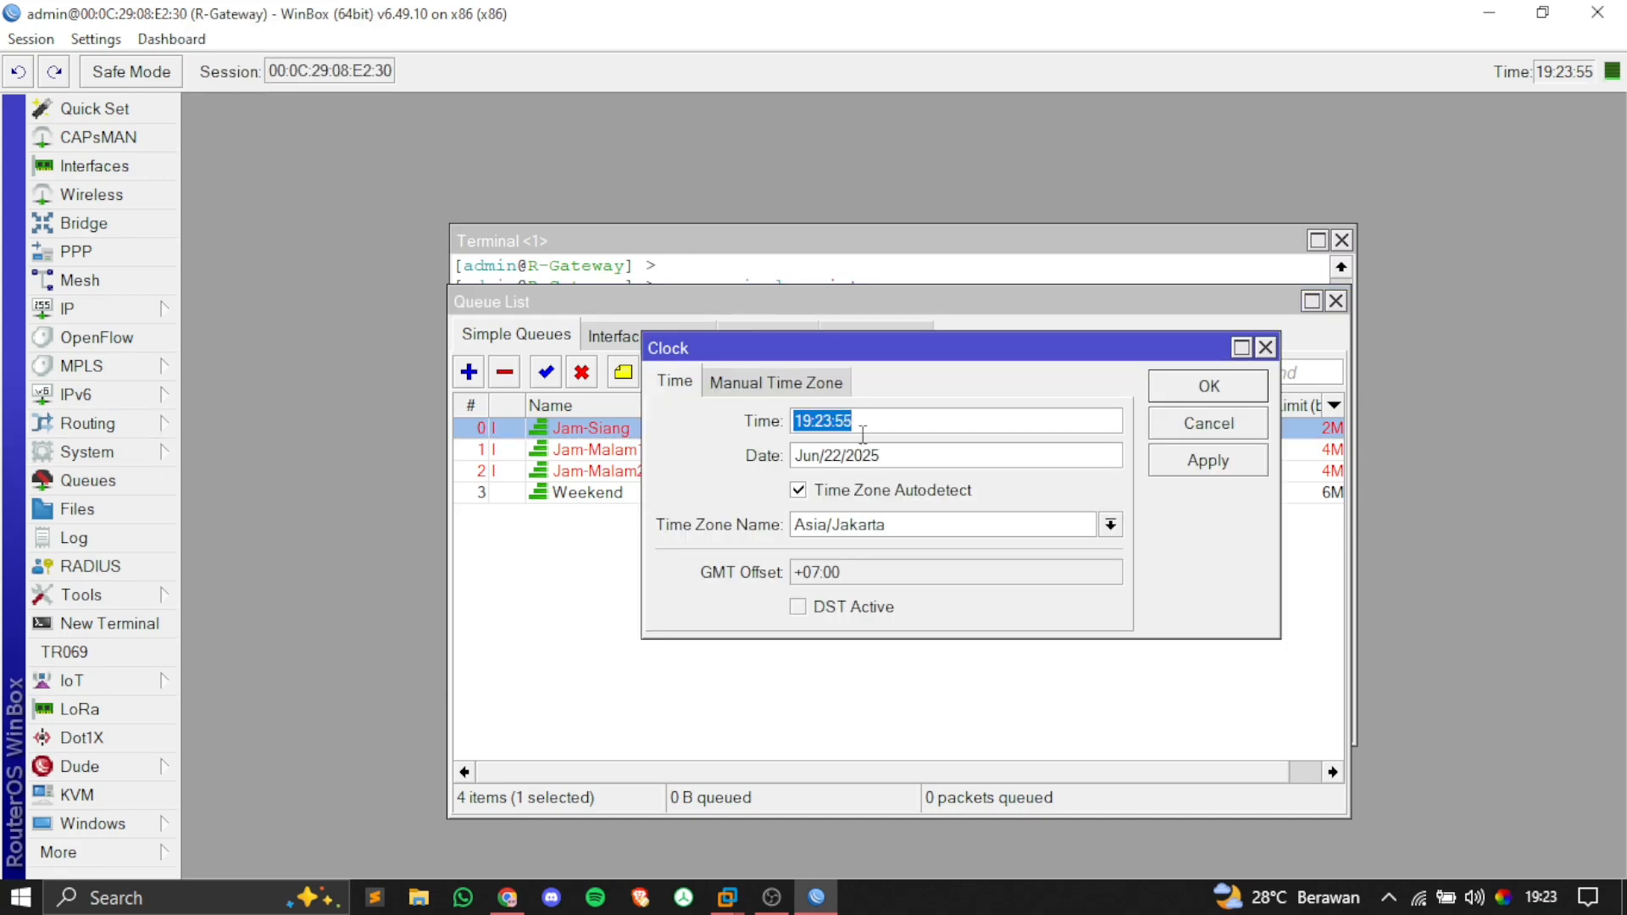
{"action": "left_click", "coordinate": [833, 422]}
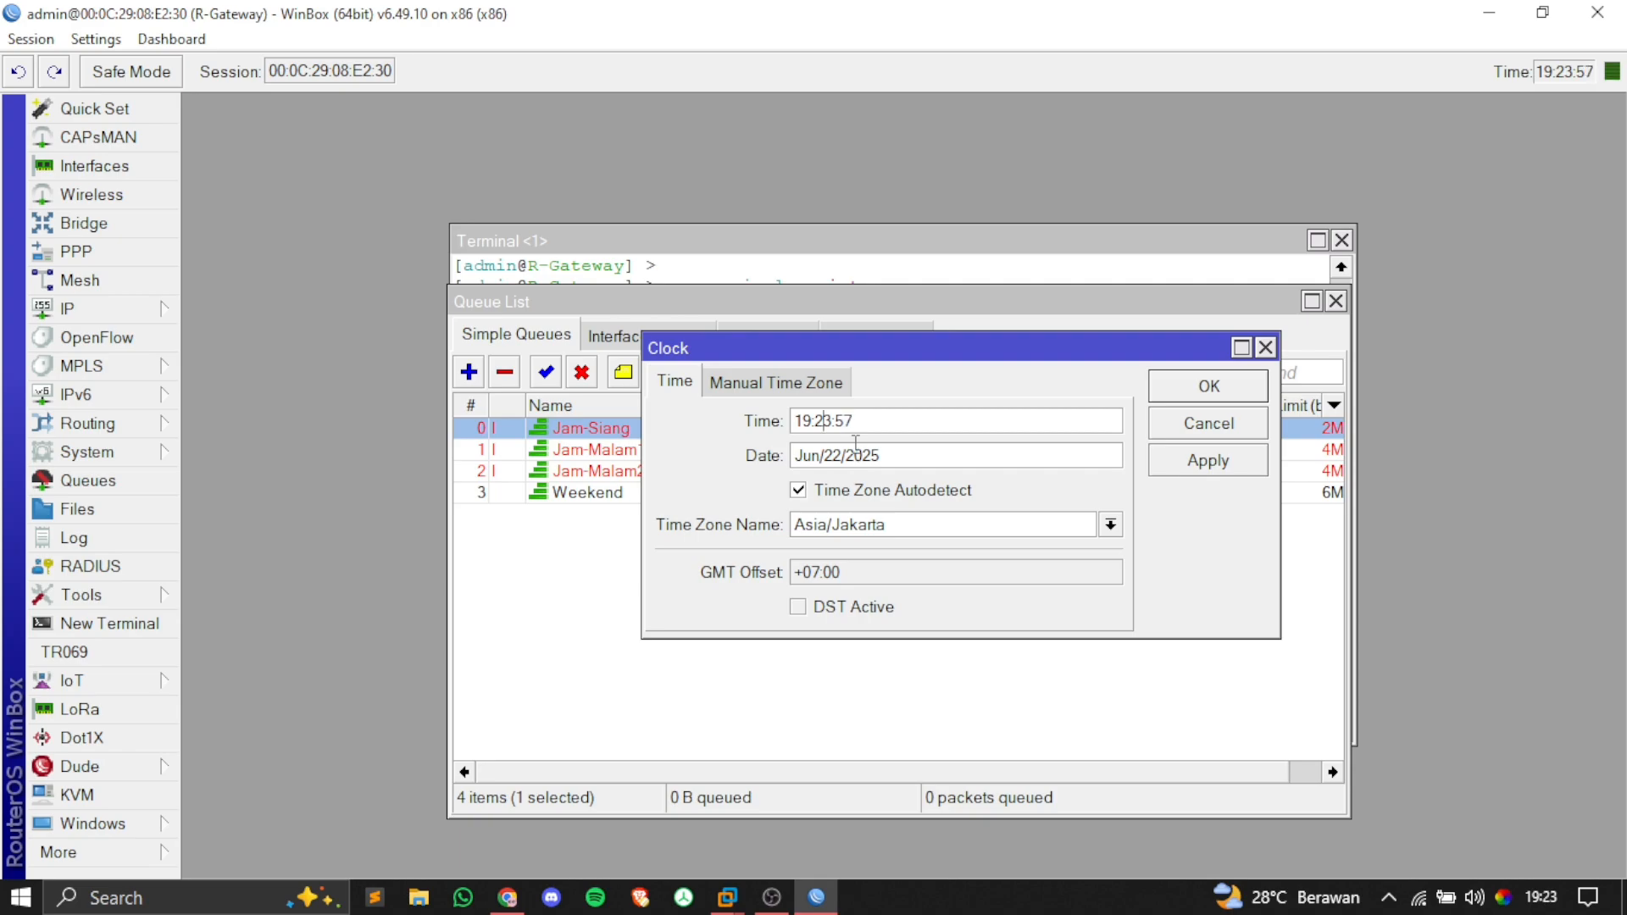
{"action": "key", "text": "BackSpace"}
{"action": "key", "text": "BackSpace"}
{"action": "type", "text": "09"}
{"action": "left_click", "coordinate": [1222, 463]}
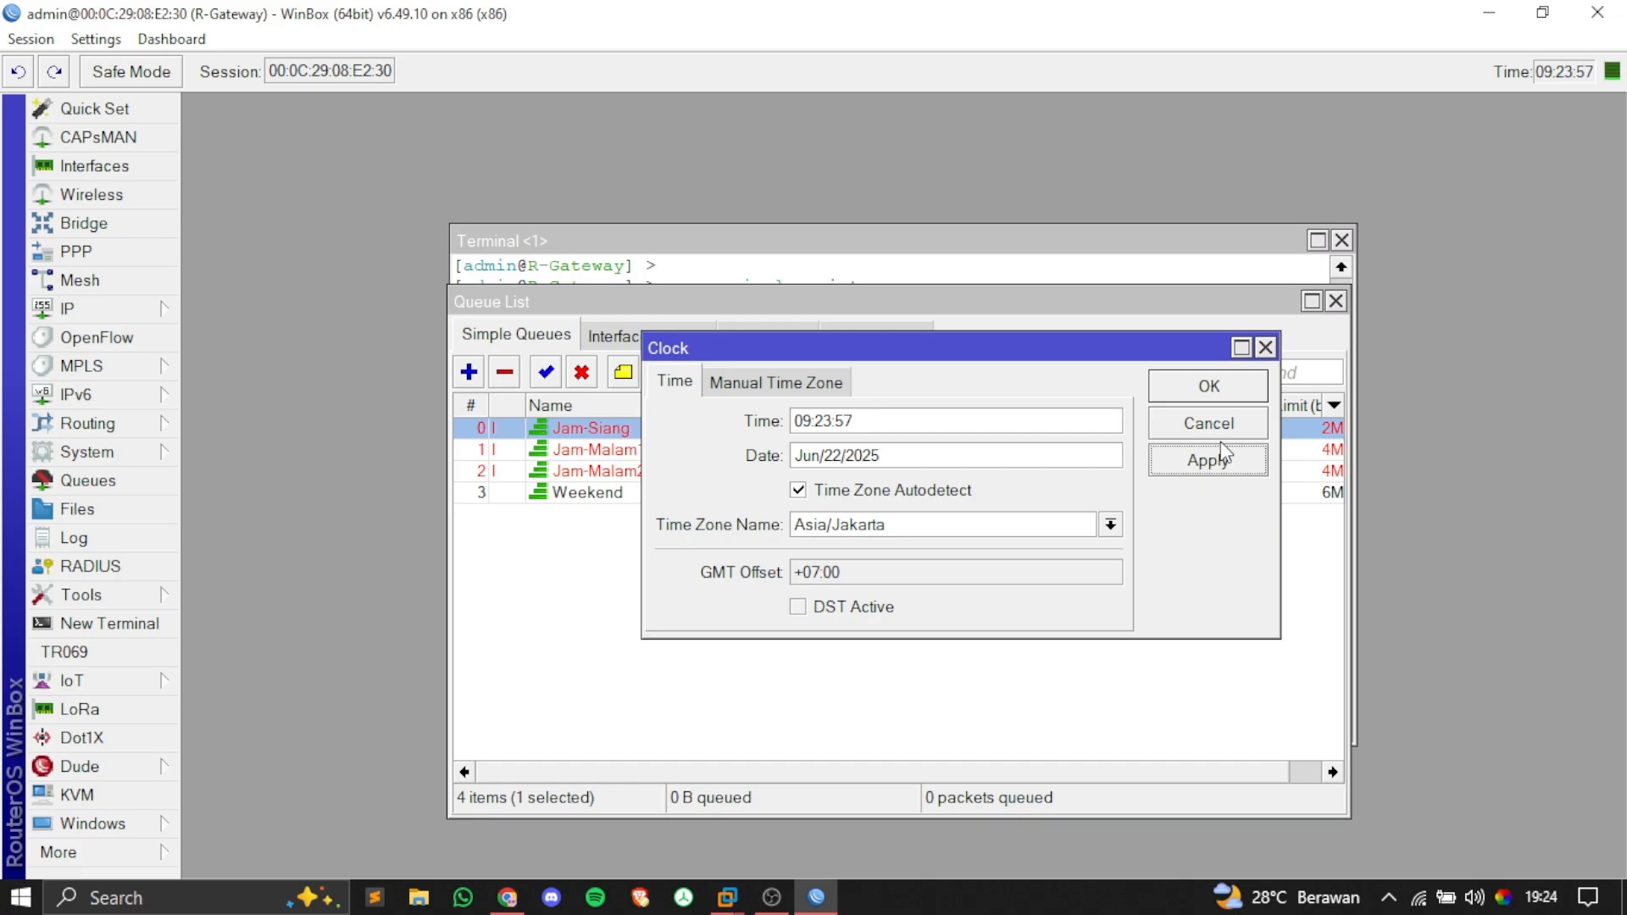
{"action": "left_click", "coordinate": [1208, 388]}
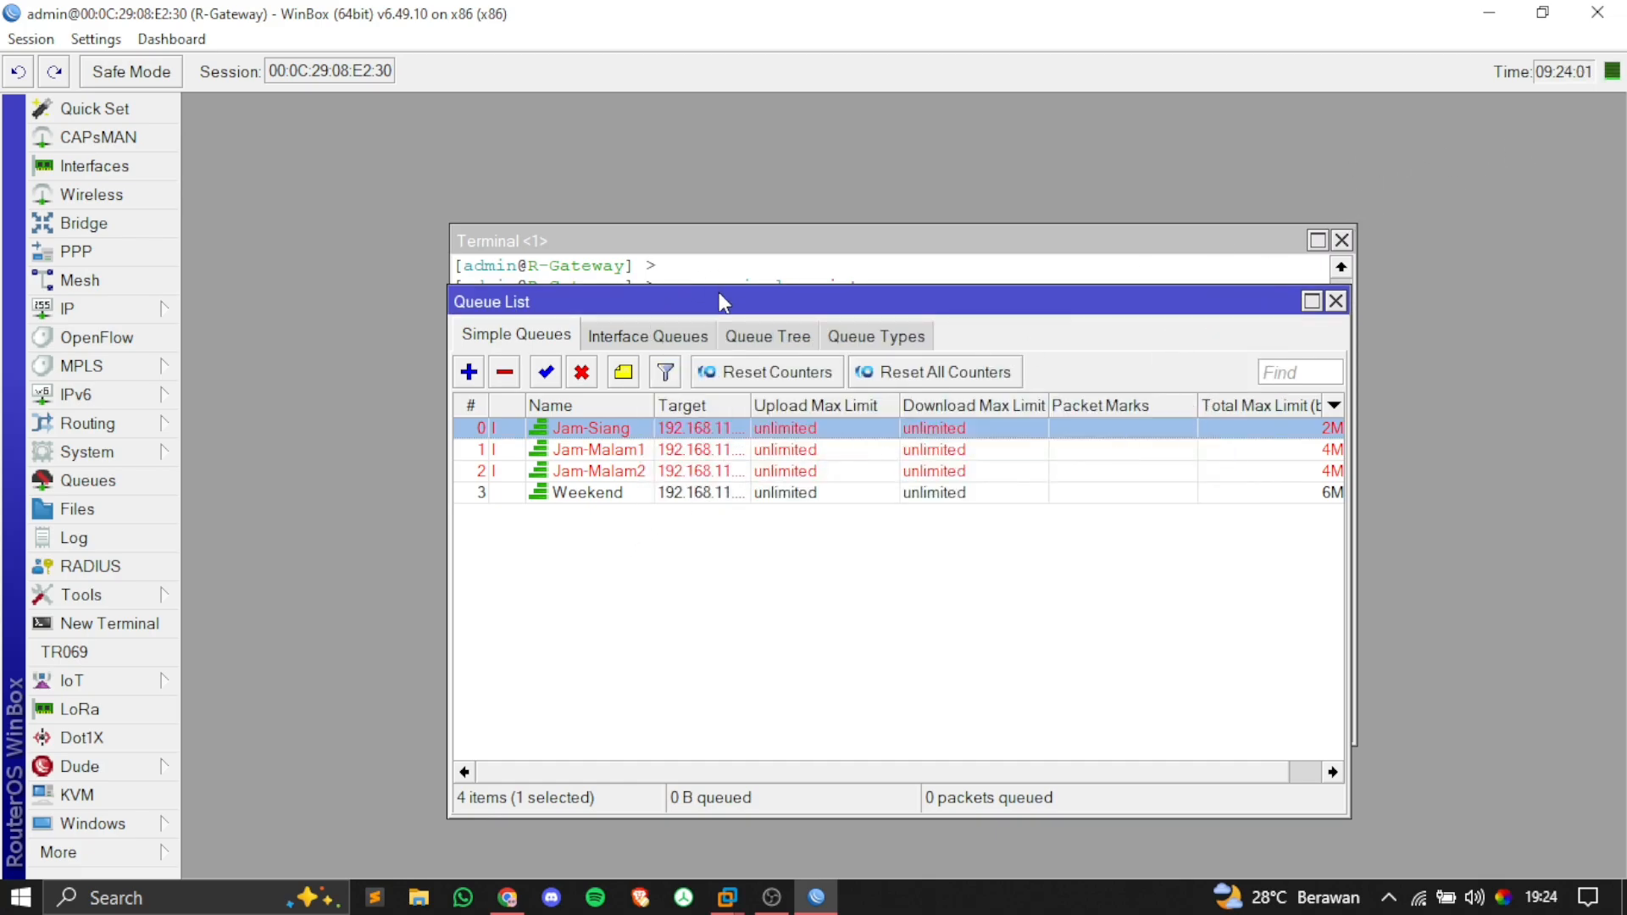
{"action": "left_click_drag", "start_coordinate": [723, 303], "coordinate": [720, 240]}
{"action": "left_click", "coordinate": [668, 543]}
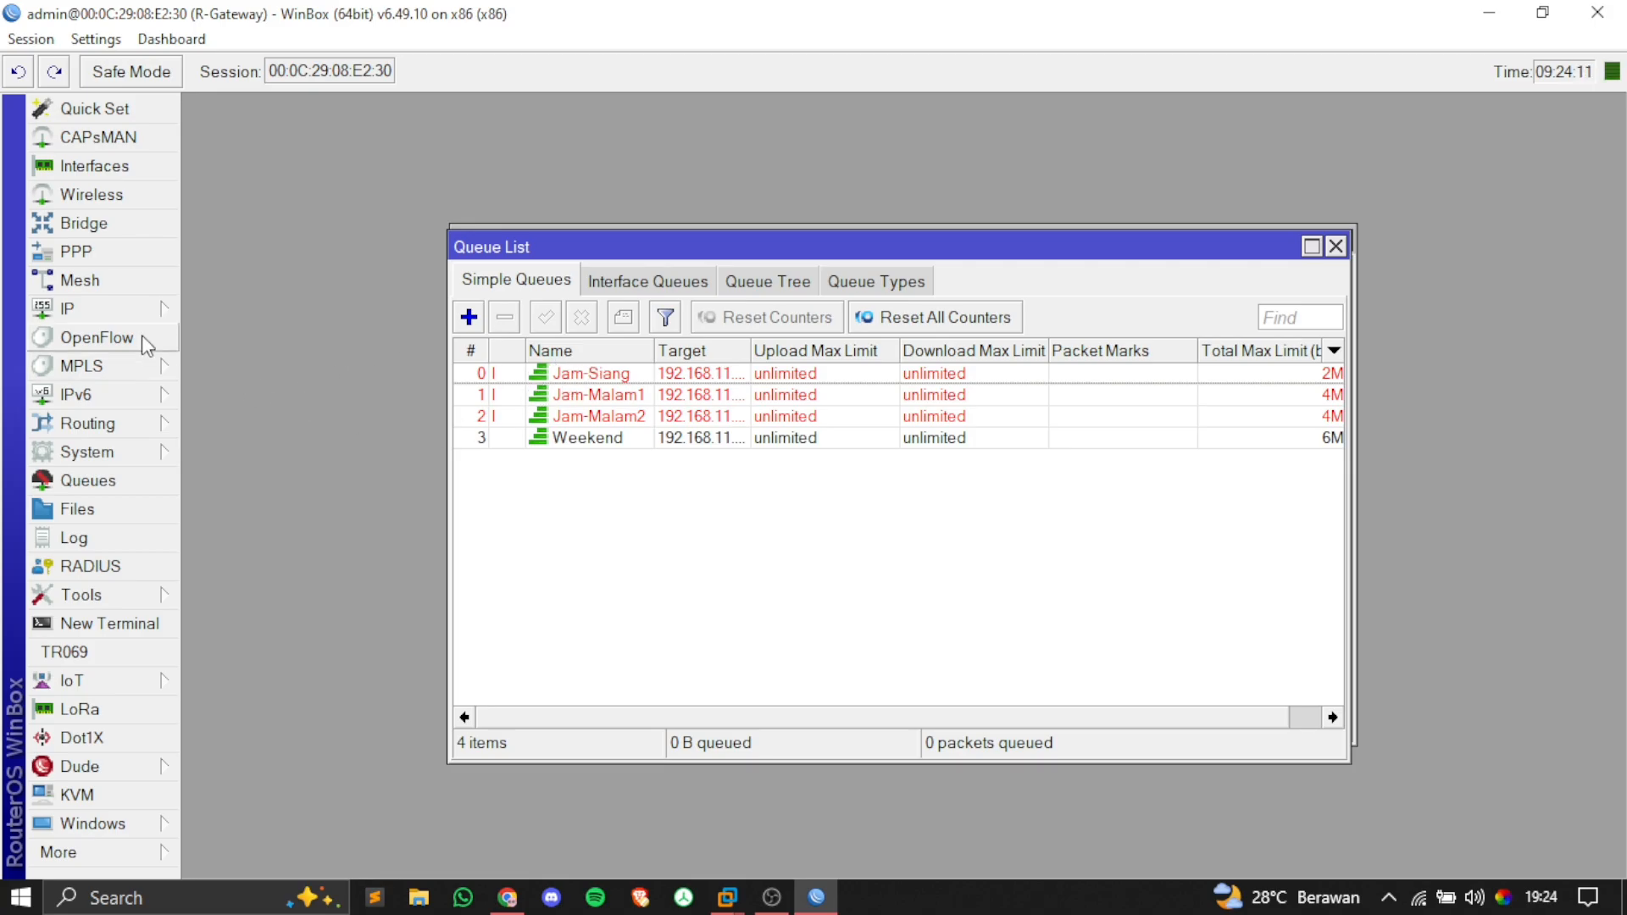
Step: Change the router date from Jun/22/2025 to Jun/24/2025 in the clock settings
{"action": "left_click", "coordinate": [154, 447]}
{"action": "left_click", "coordinate": [307, 95]}
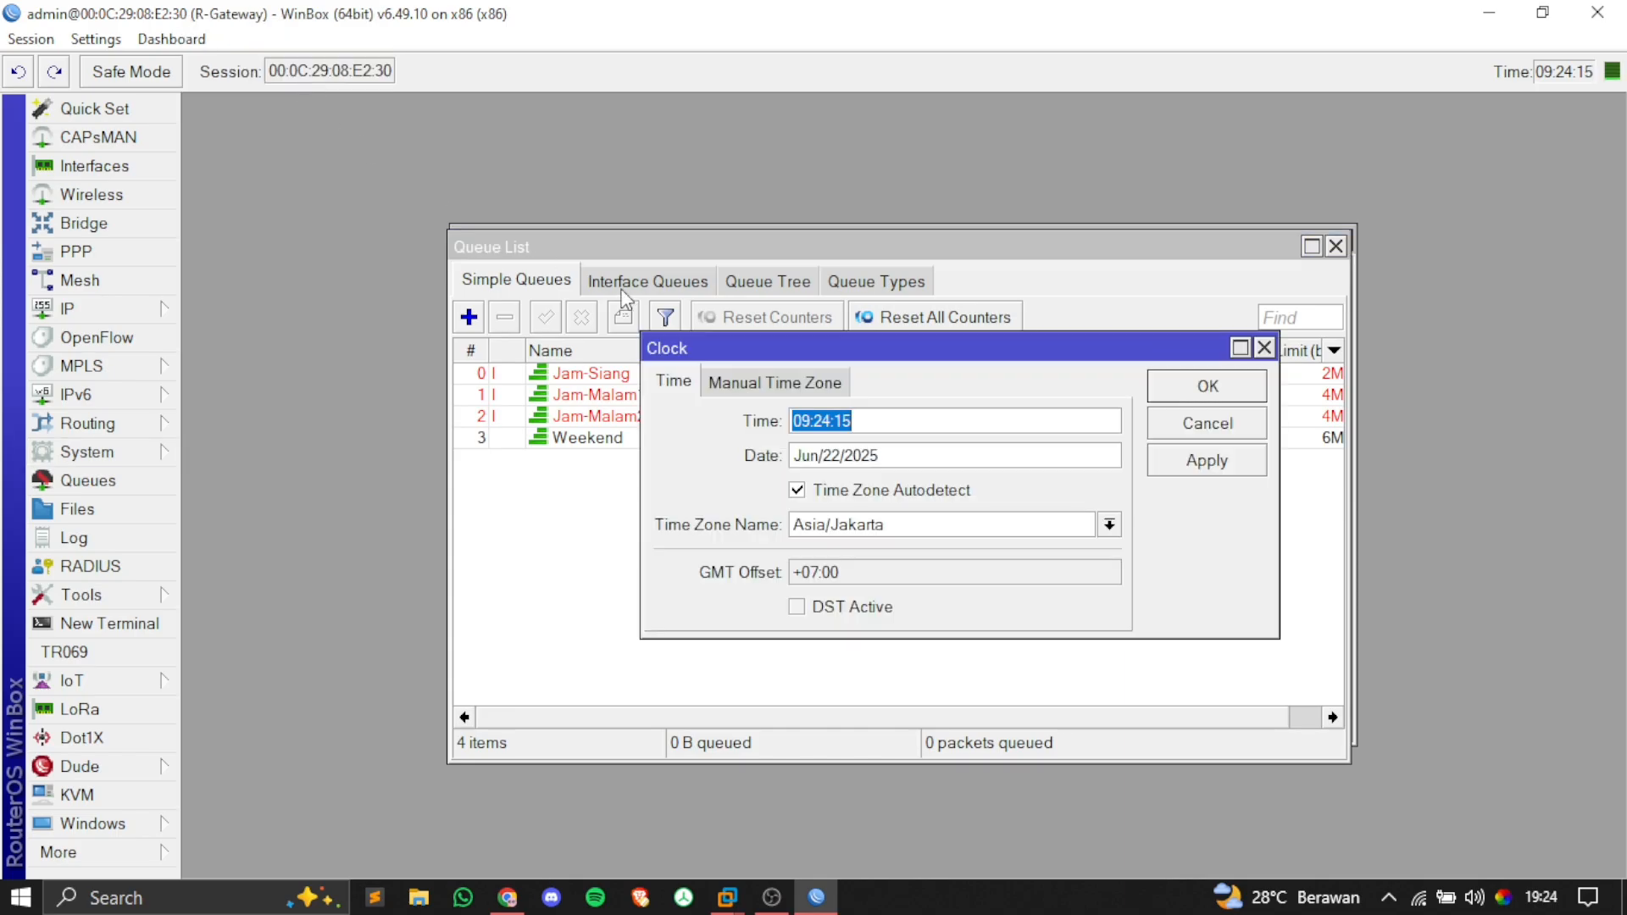
{"action": "left_click", "coordinate": [841, 455]}
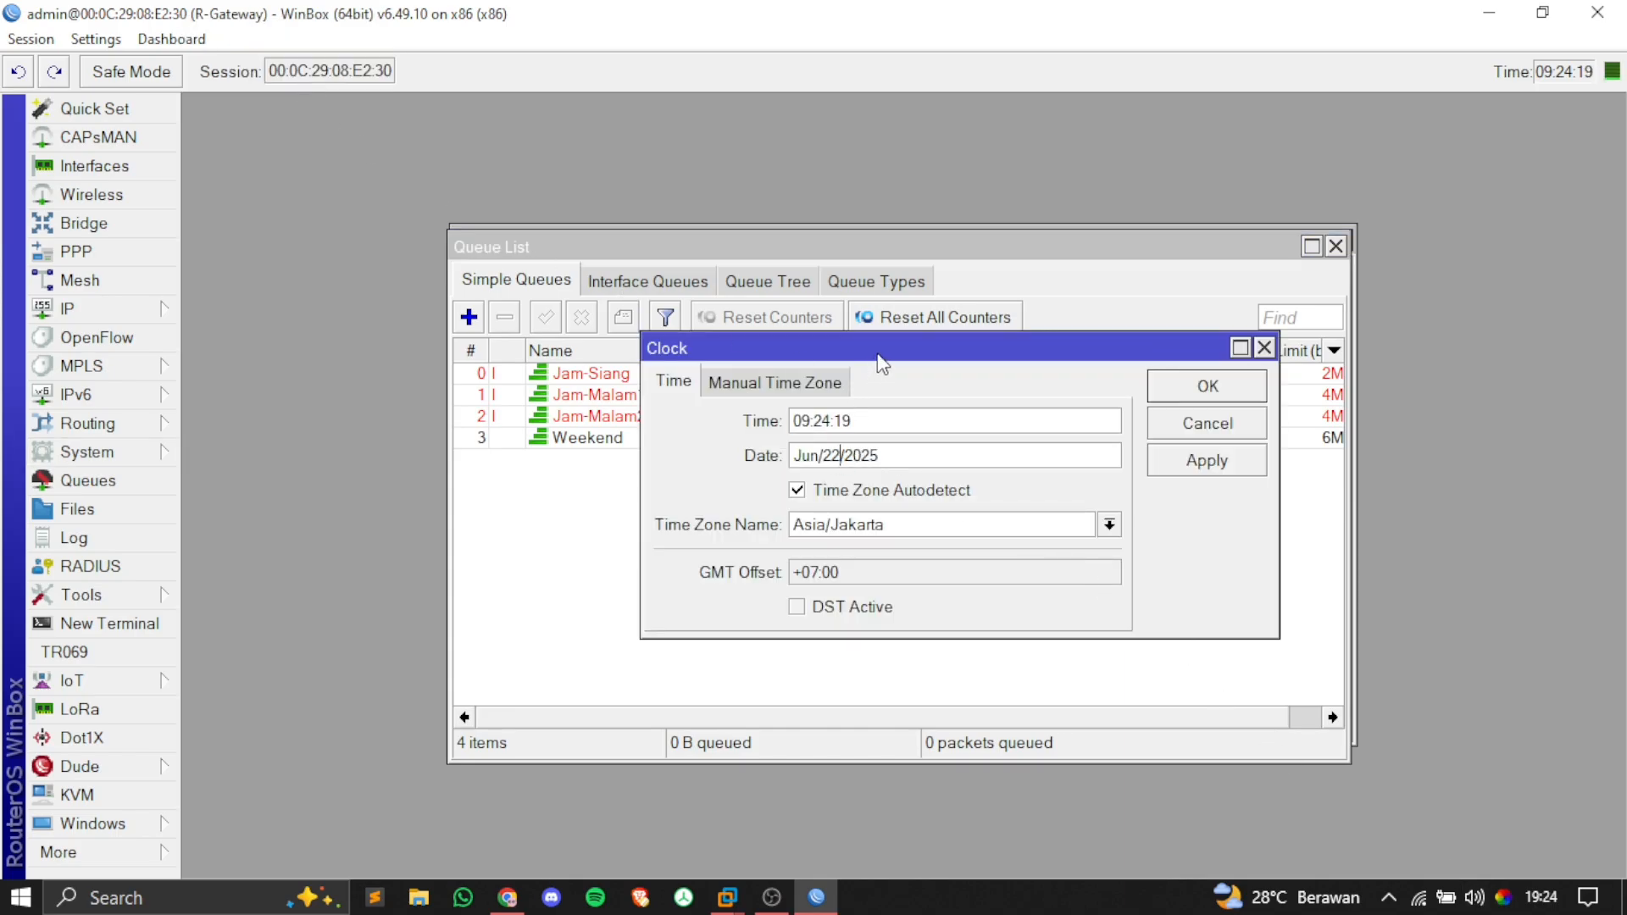
{"action": "left_click_drag", "start_coordinate": [878, 352], "coordinate": [952, 342]}
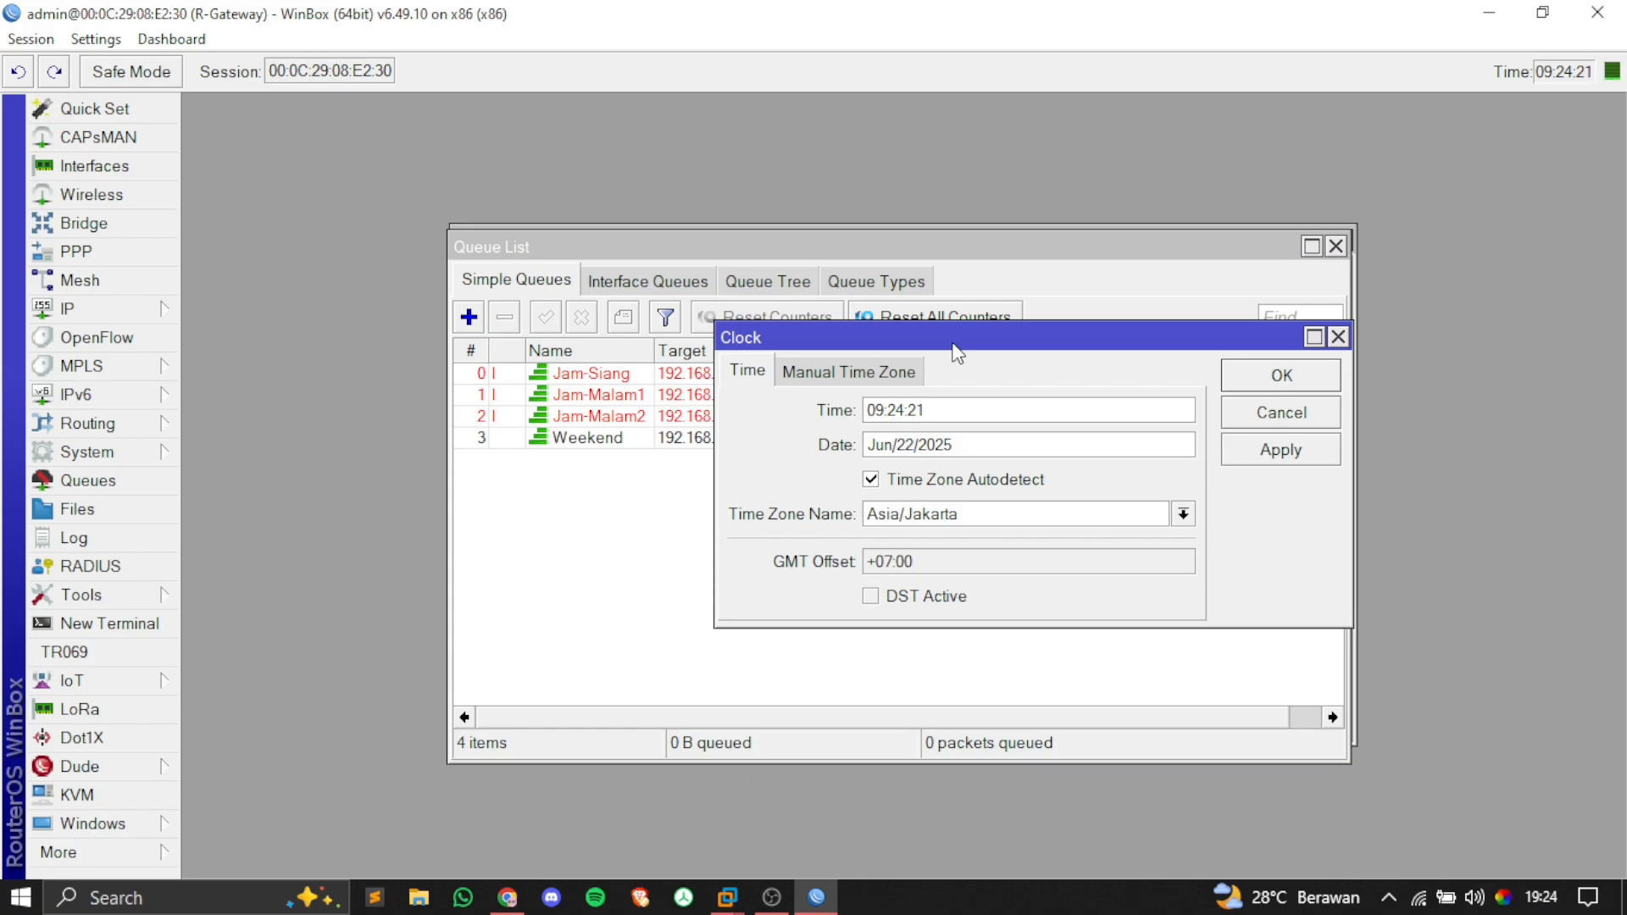
{"action": "key", "text": "BackSpace"}
{"action": "type", "text": "4"}
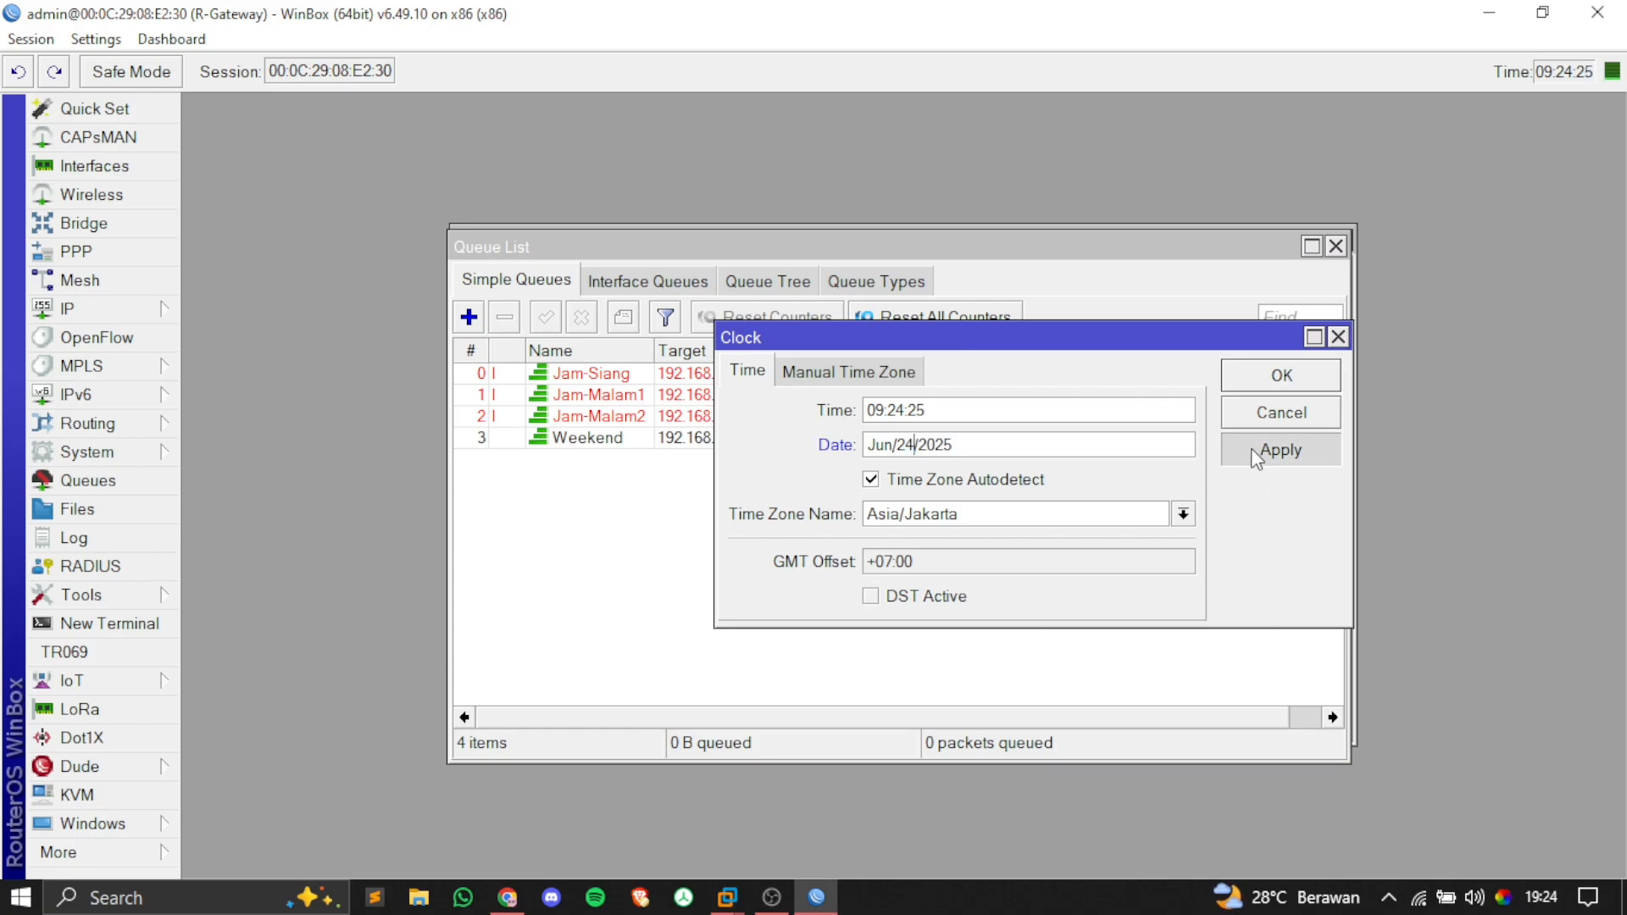
{"action": "left_click", "coordinate": [1251, 372]}
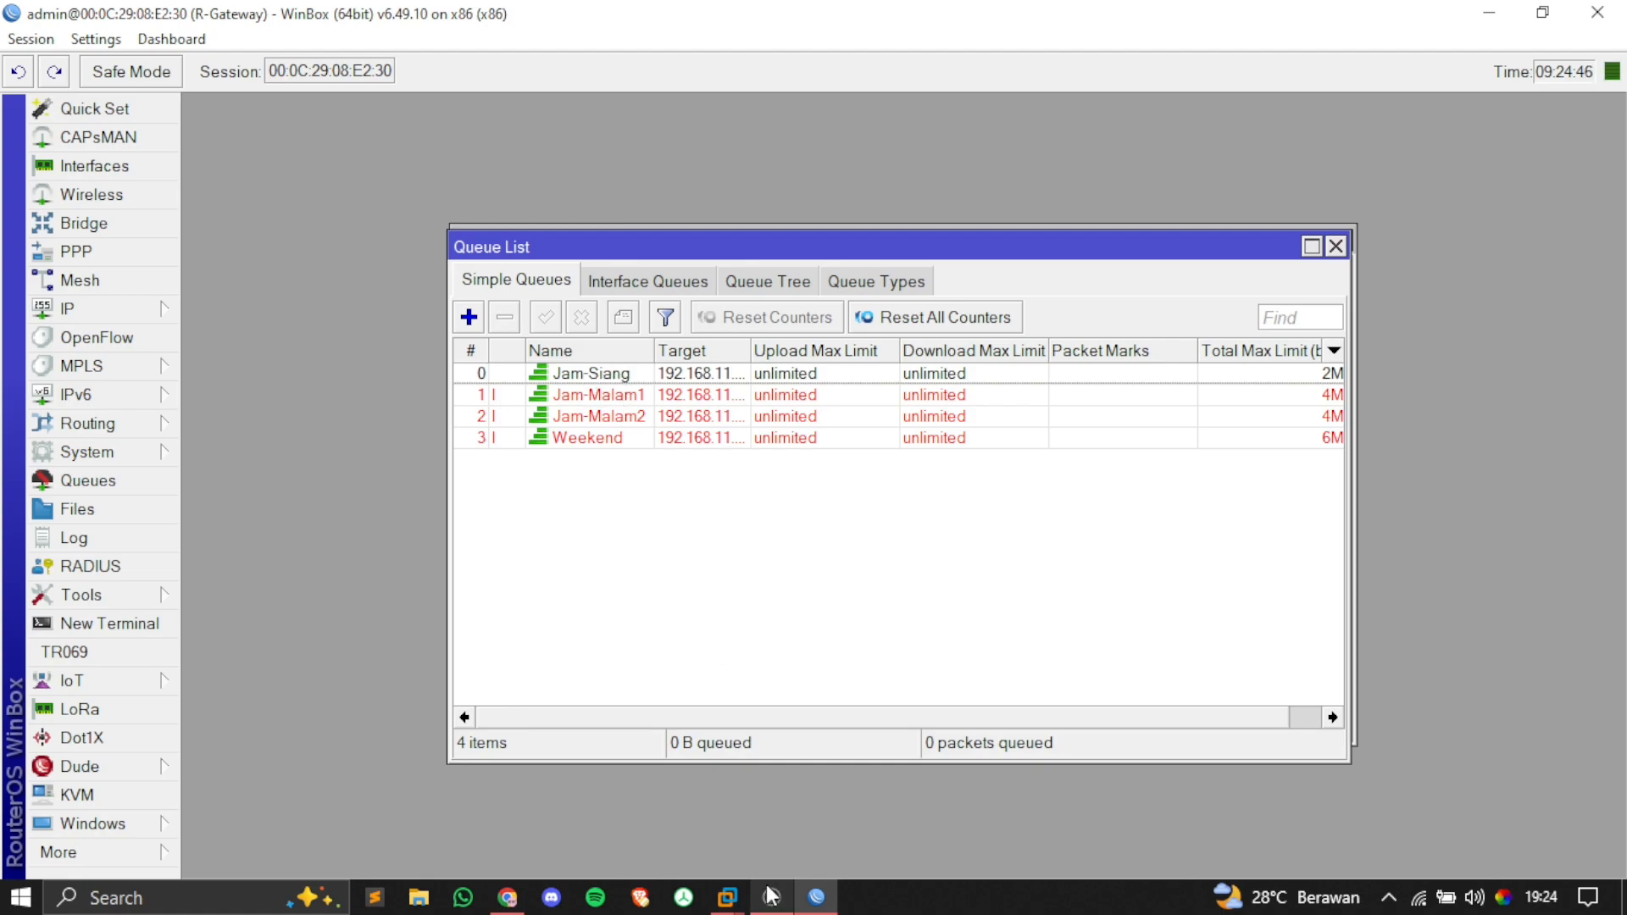
Step: In the Windows 7 VM, launch Firefox and load the cbn.id speed test from the 'speed' suggestion
{"action": "mouse_move", "coordinate": [729, 905]}
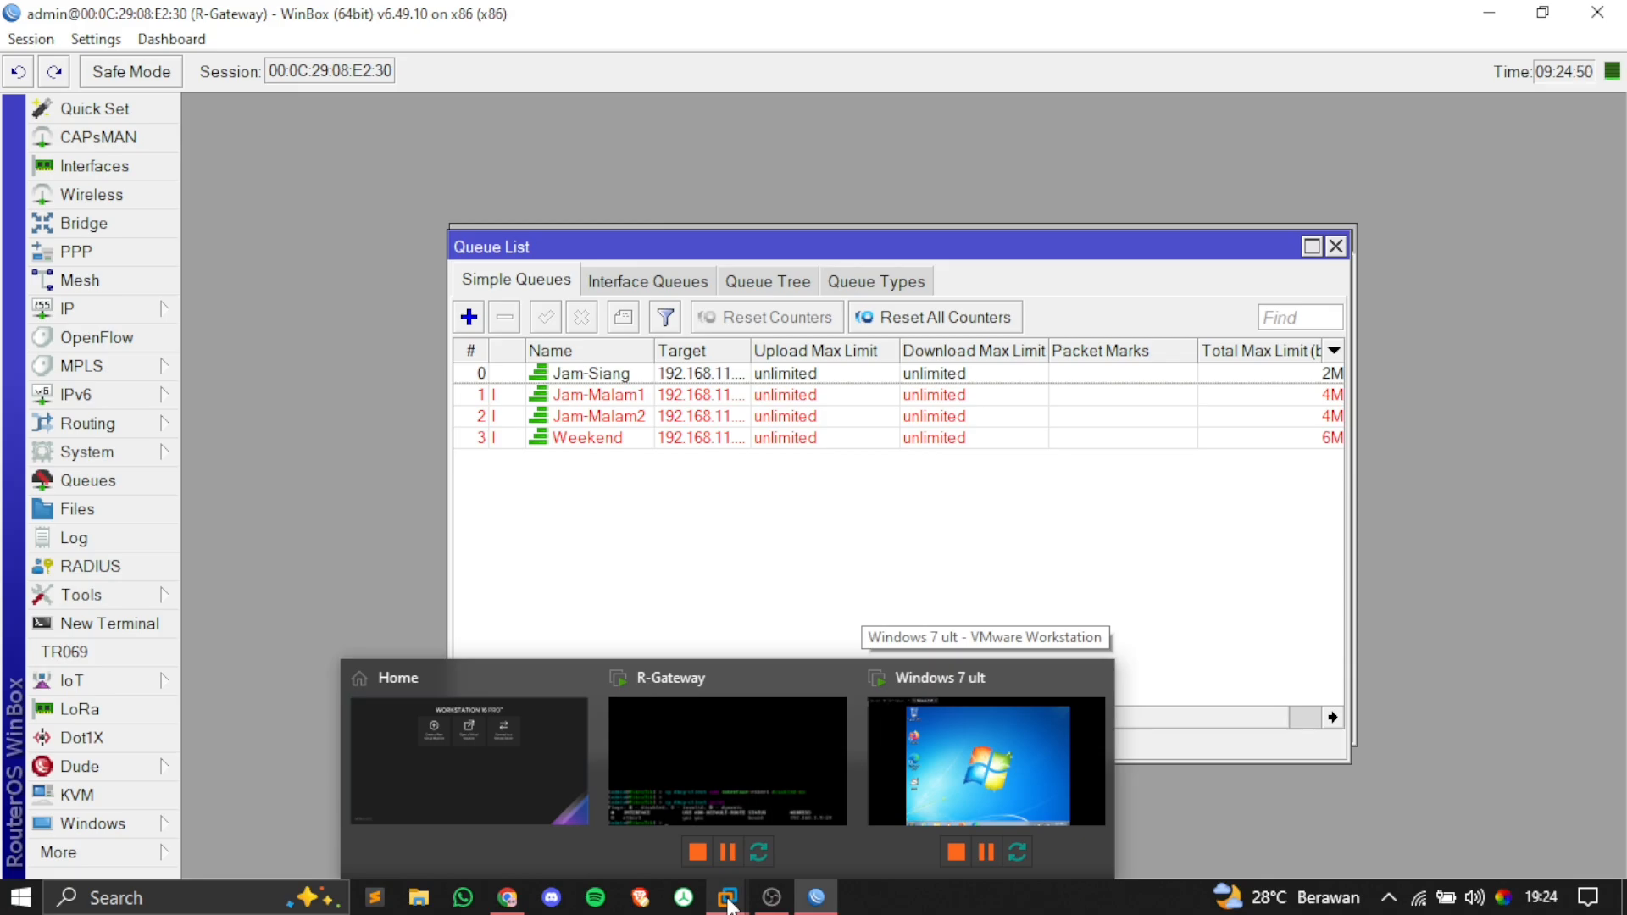
{"action": "left_click", "coordinate": [982, 771]}
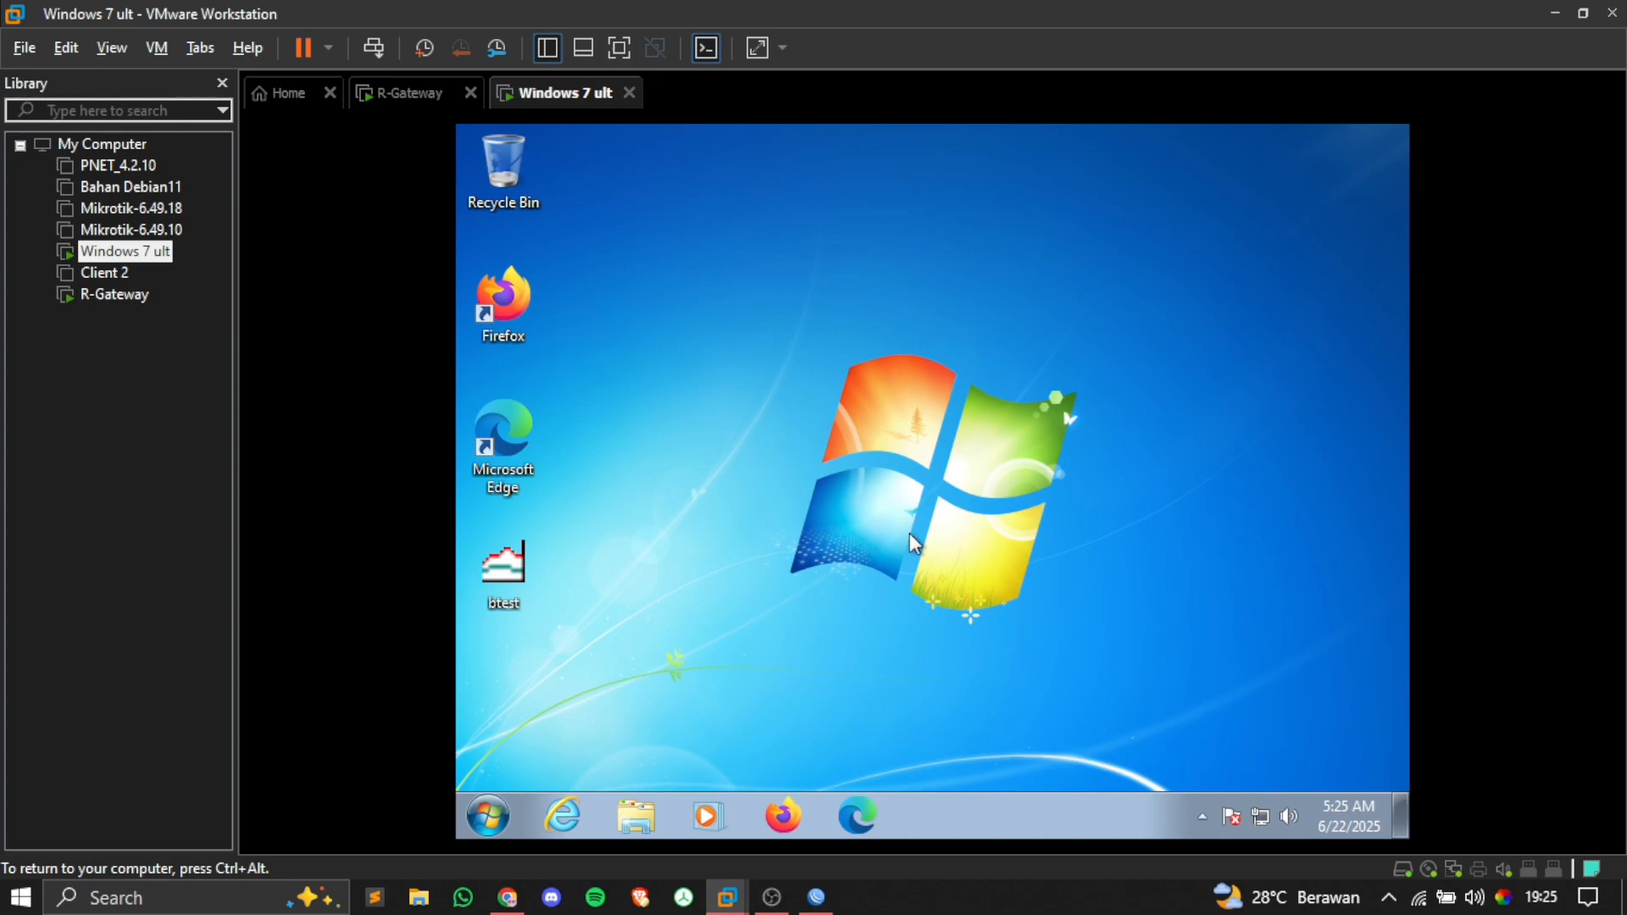
{"action": "left_click", "coordinate": [783, 816]}
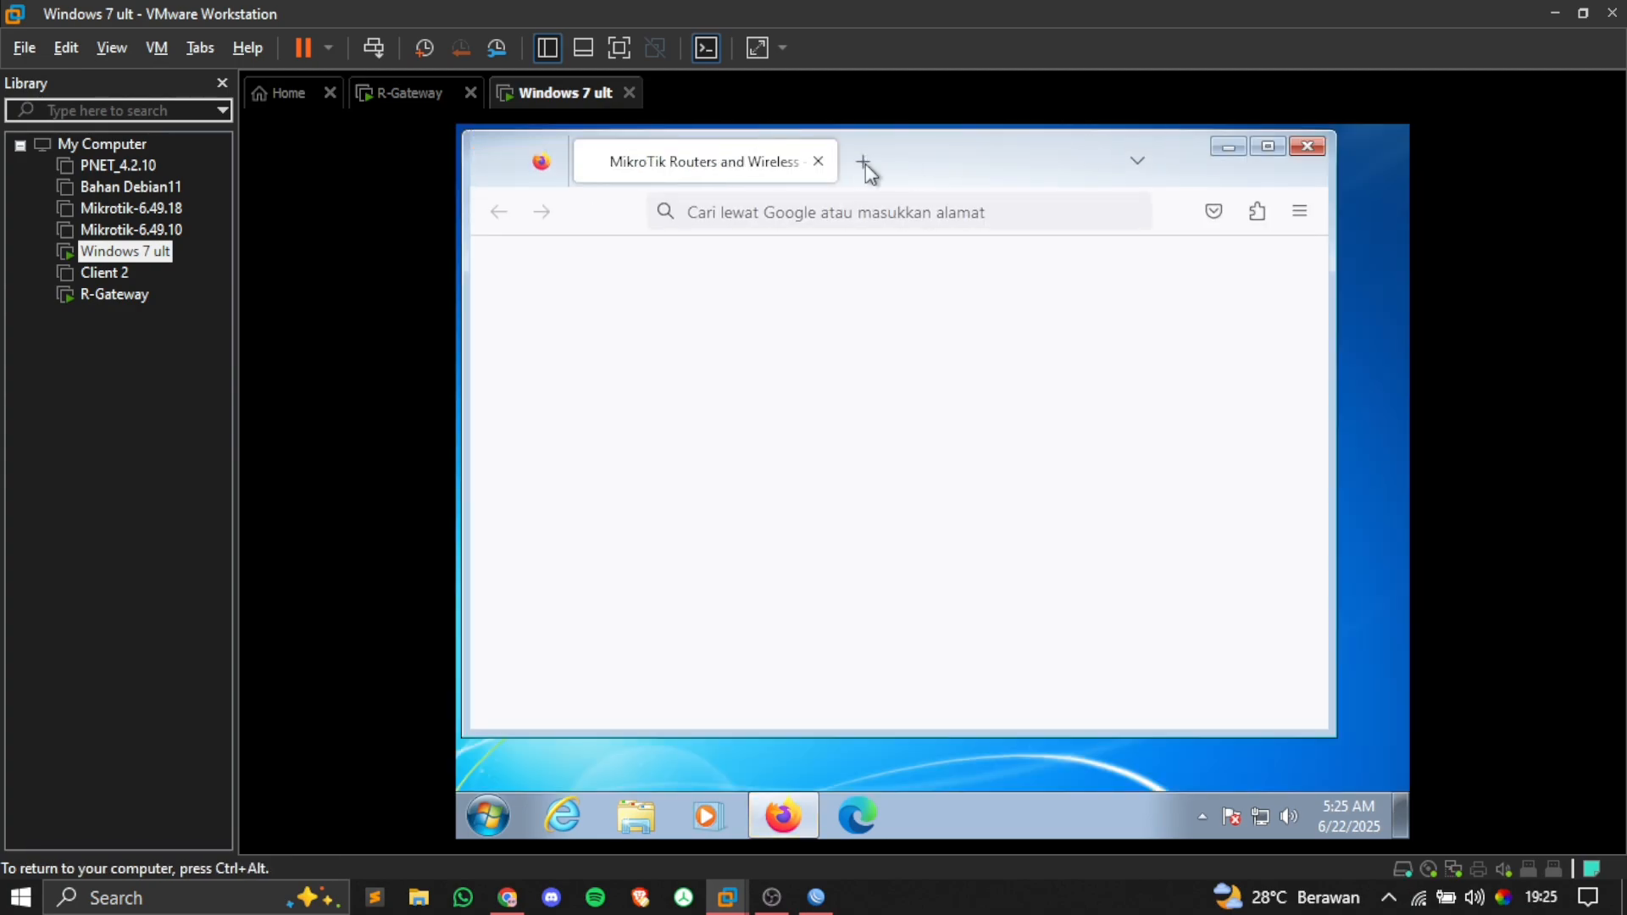
{"action": "left_click", "coordinate": [866, 165]}
{"action": "left_click", "coordinate": [805, 164]}
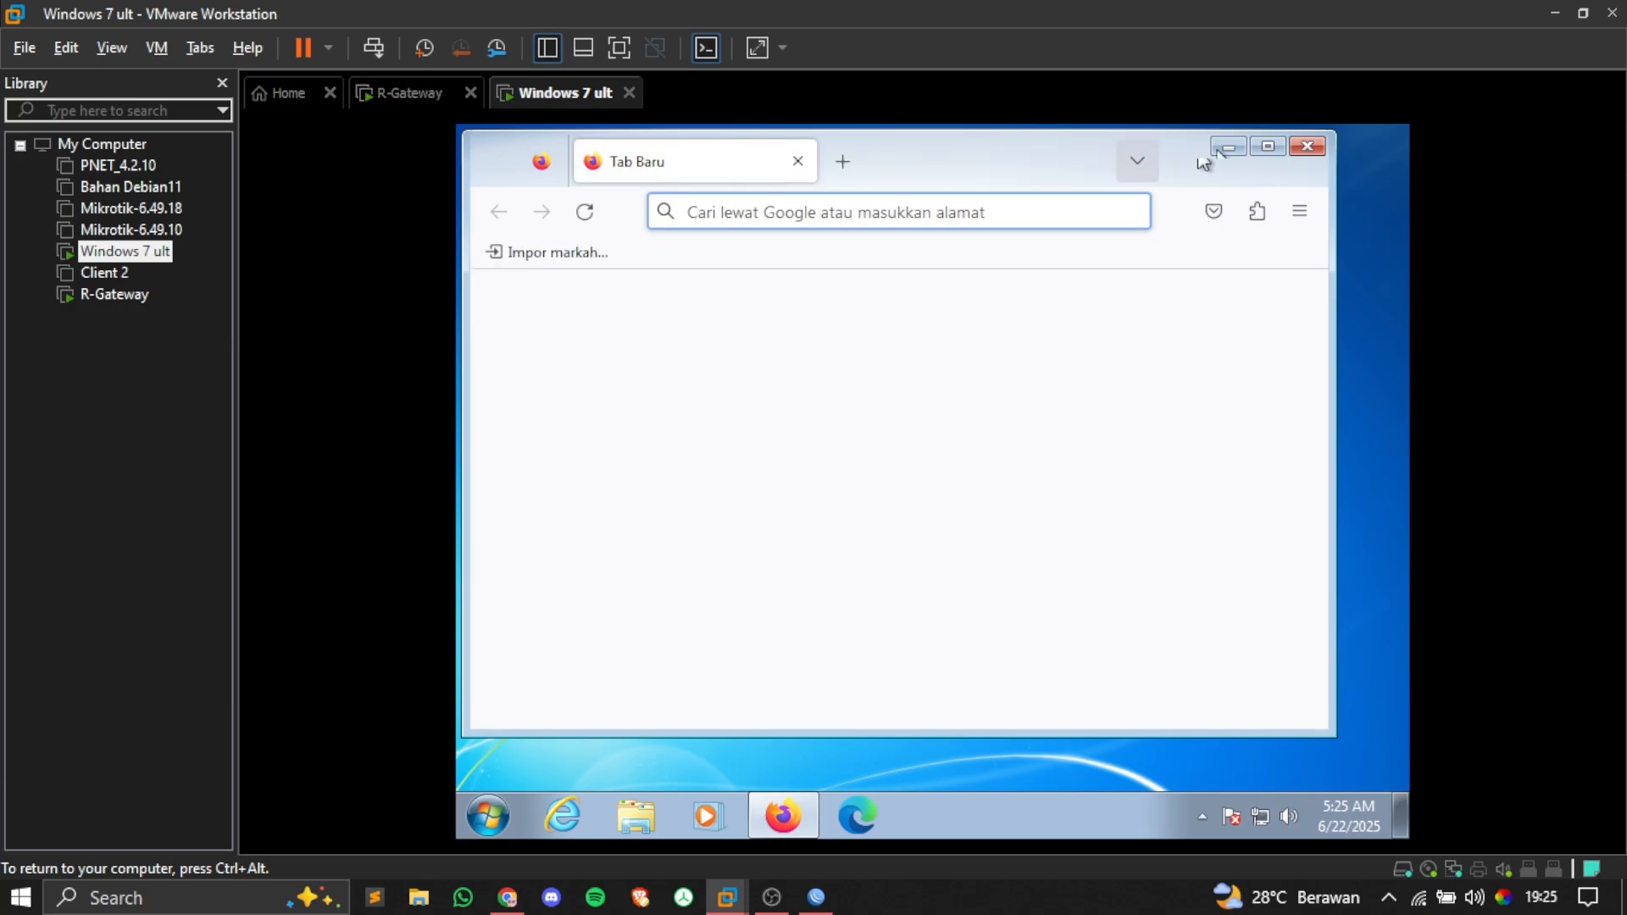
{"action": "left_click", "coordinate": [1271, 144]}
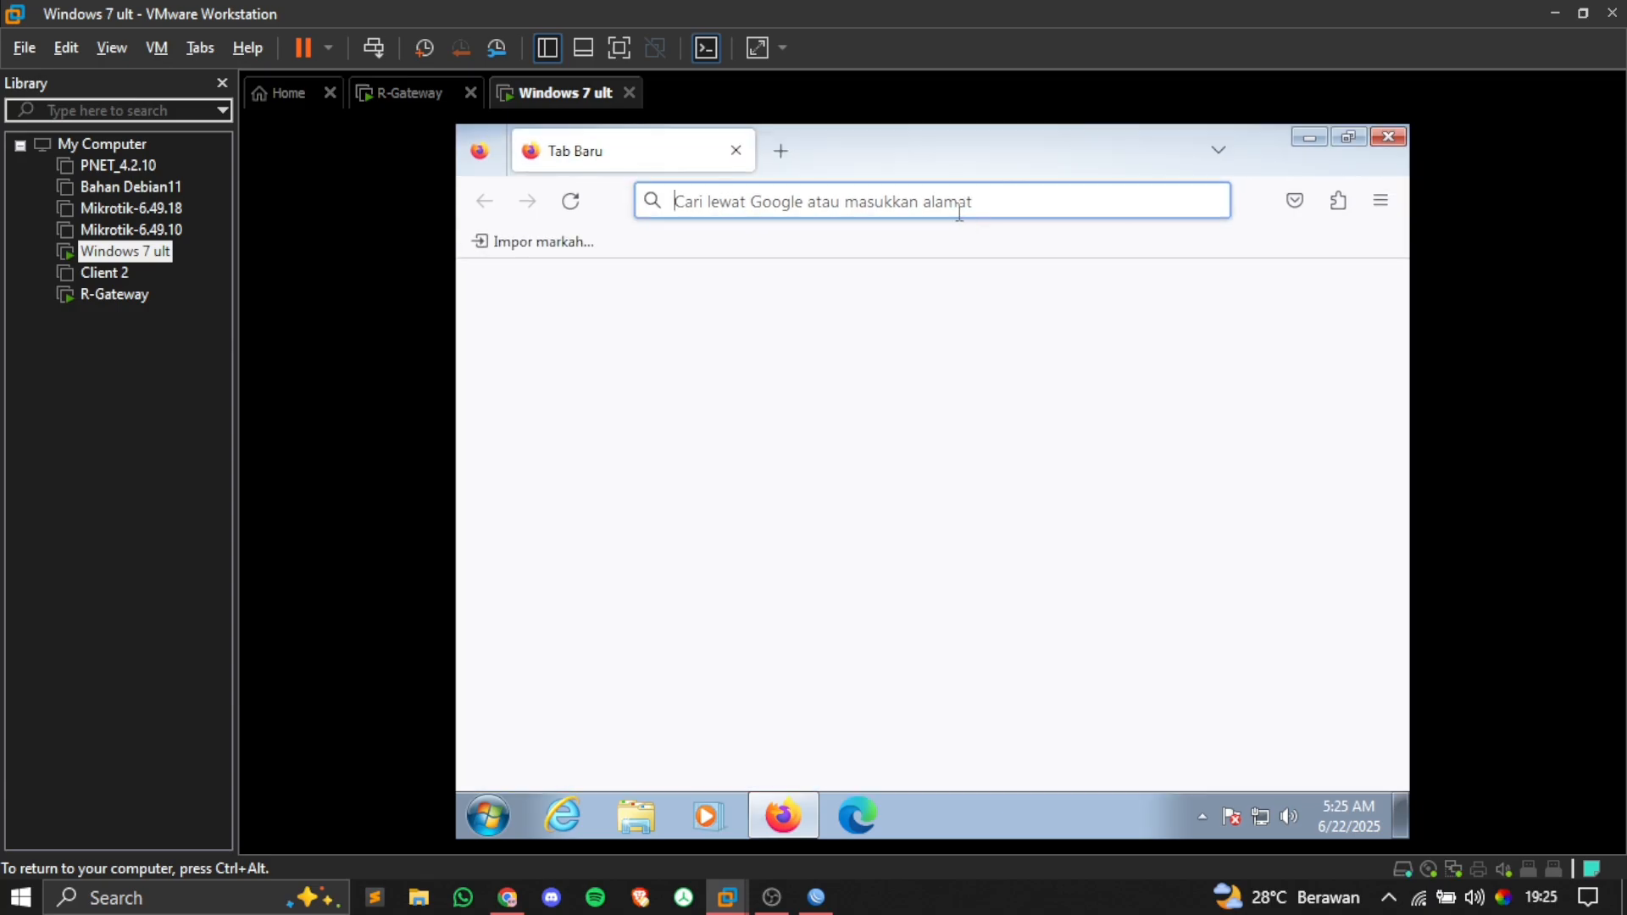
{"action": "type", "text": "speedtest.net/"}
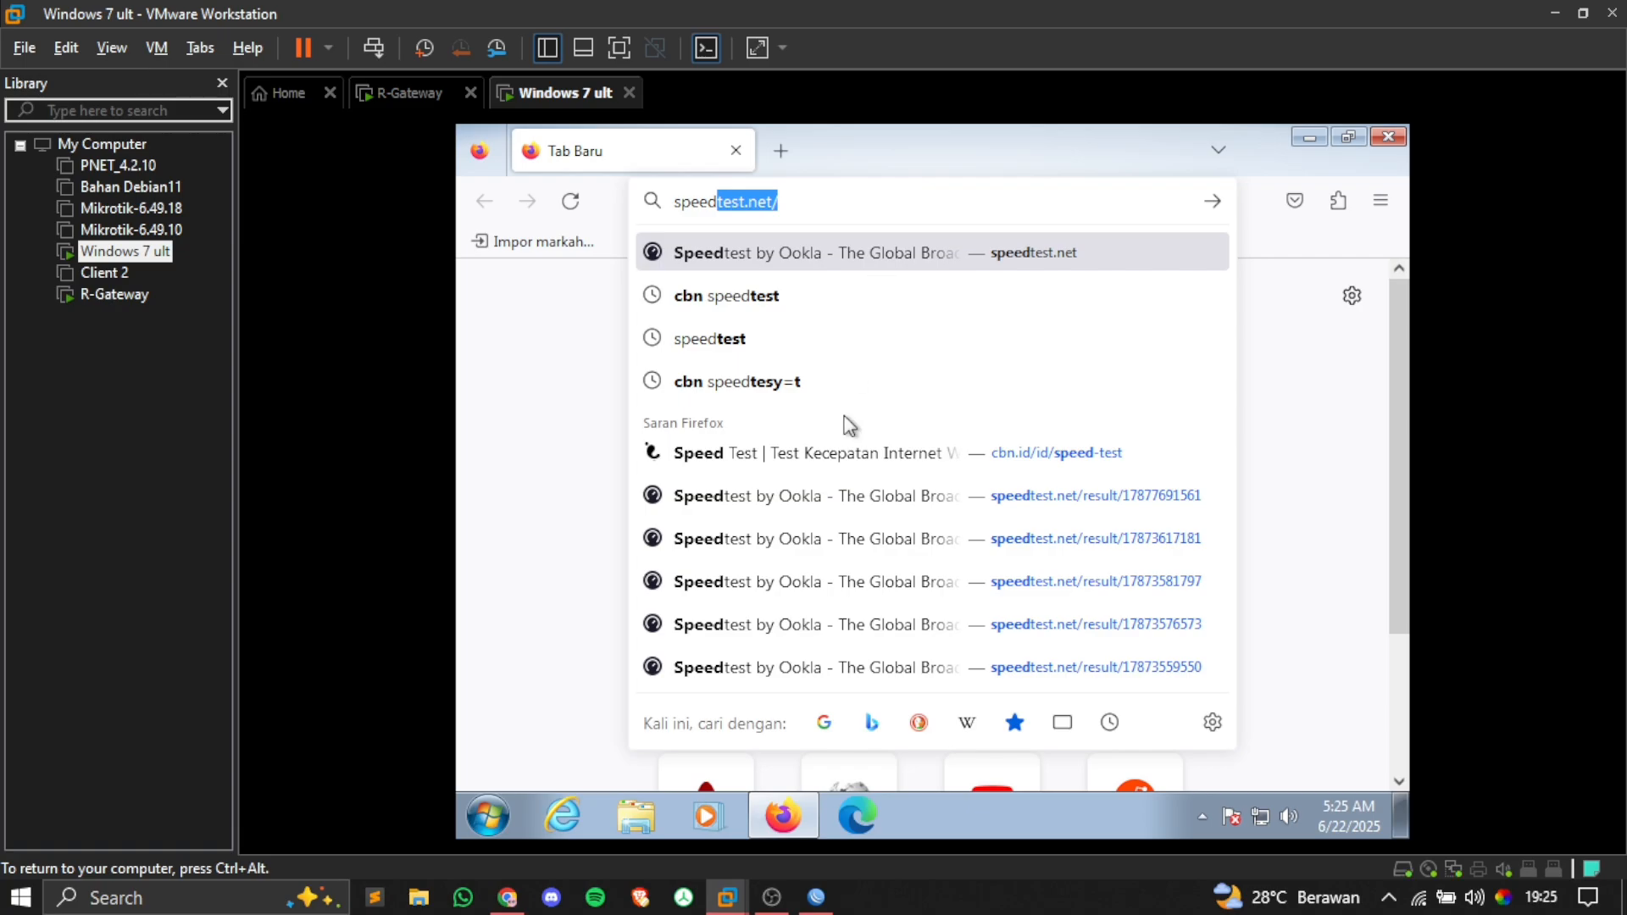
{"action": "left_click", "coordinate": [845, 442]}
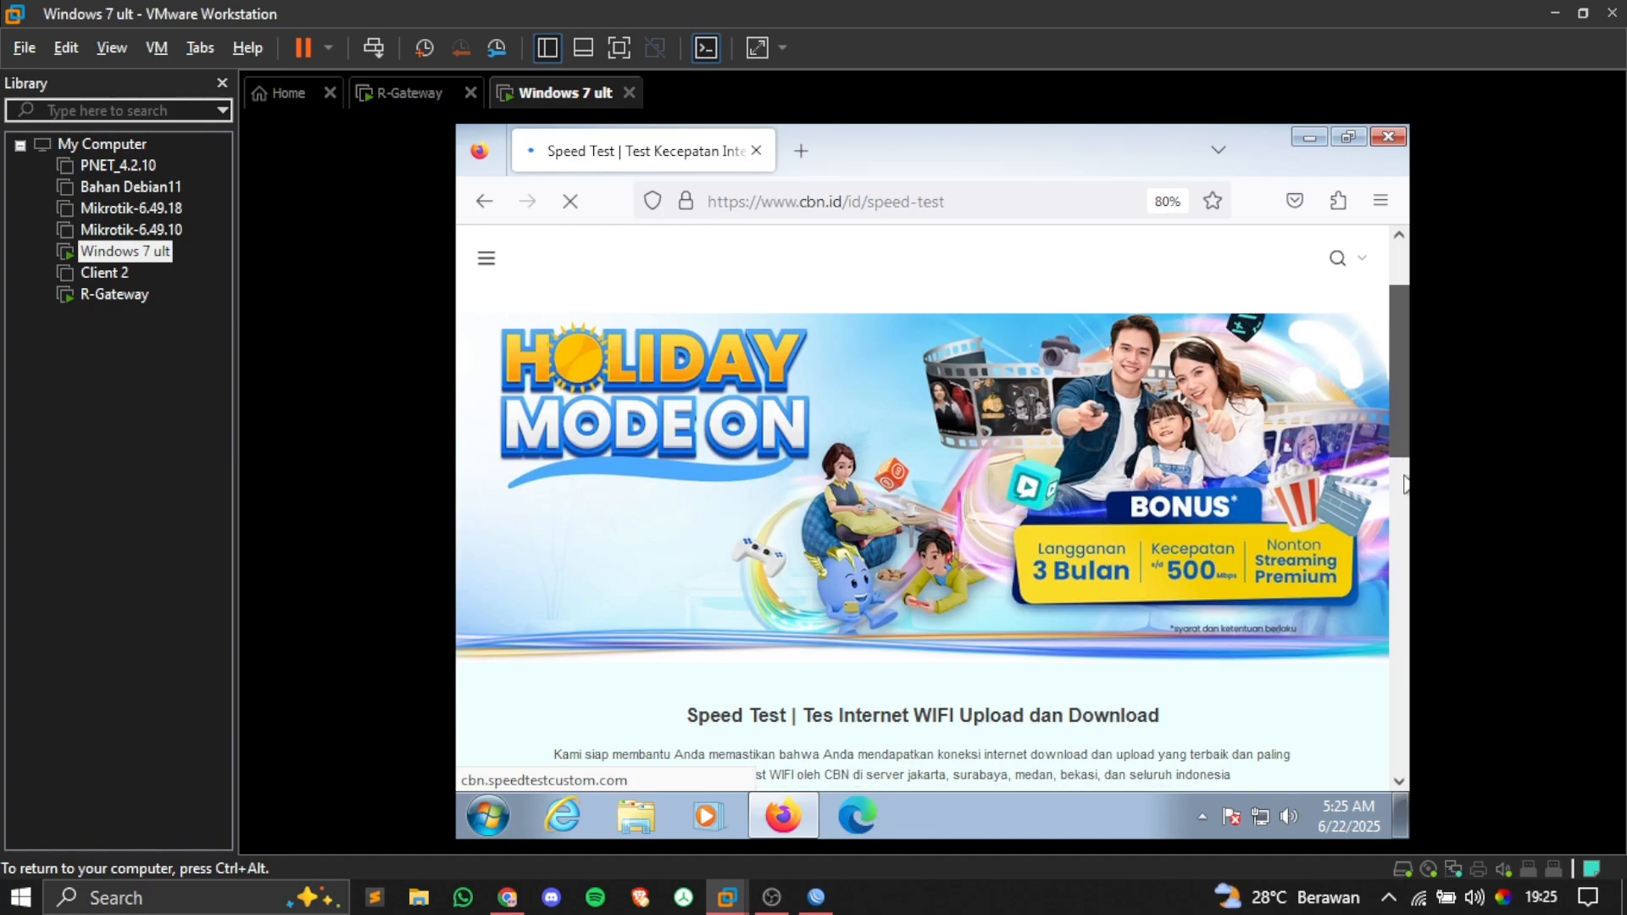
Step: Run the CBN speed test on the client, measuring about 1.8 Mbps download
{"action": "left_click_drag", "start_coordinate": [1399, 355], "coordinate": [1398, 493]}
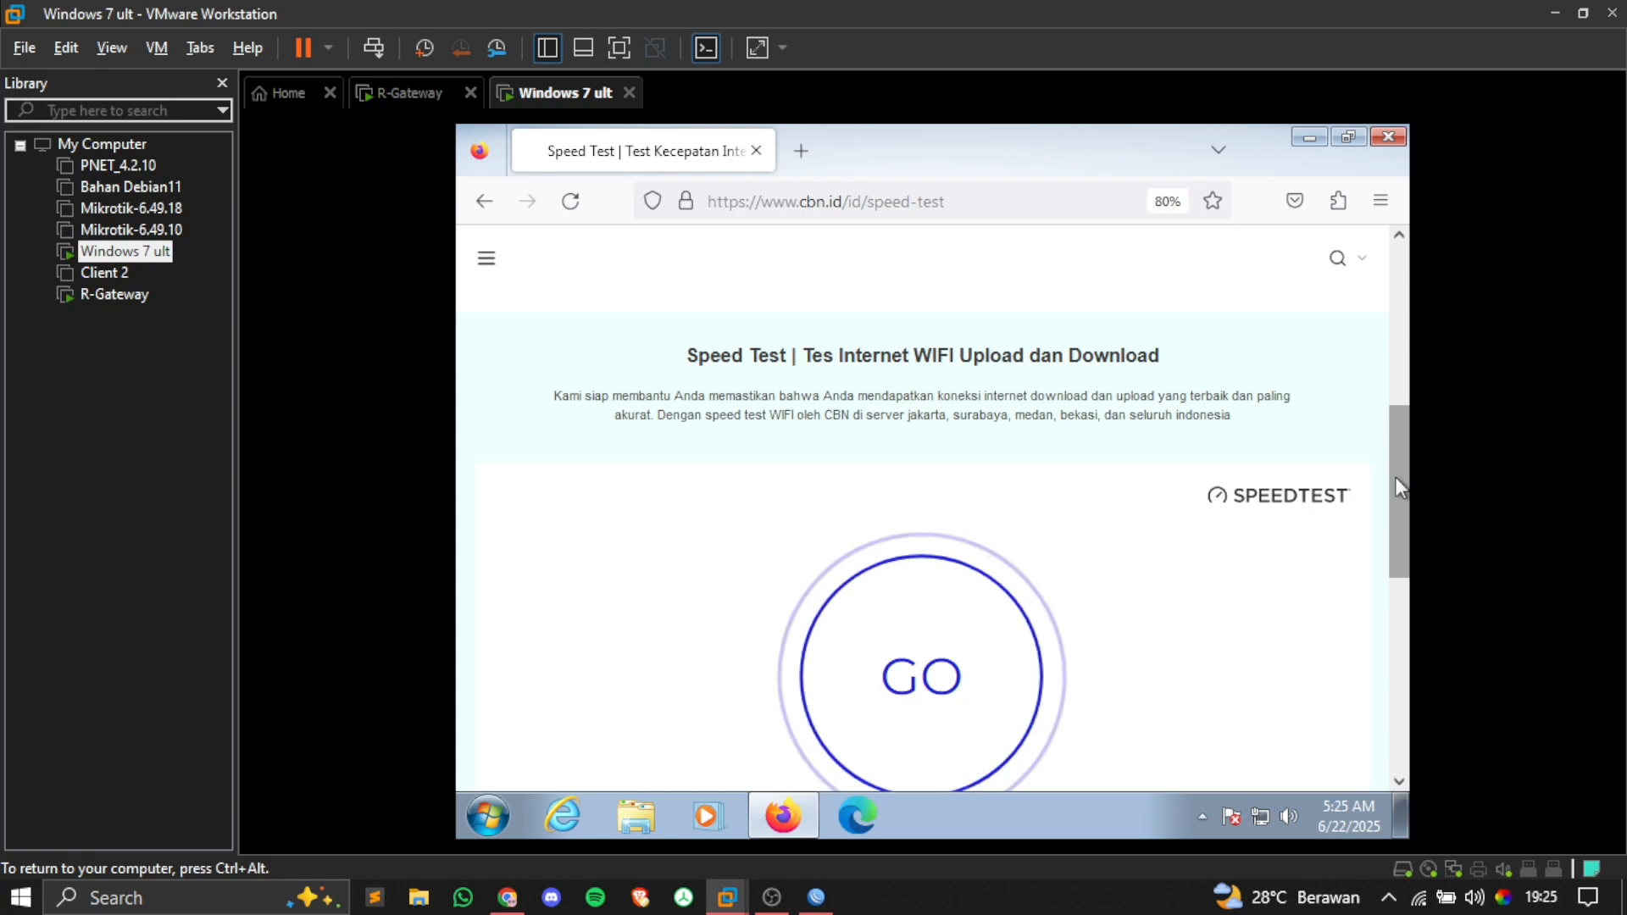
{"action": "scroll", "coordinate": [1398, 487], "scroll_direction": "down", "scroll_amount": 1}
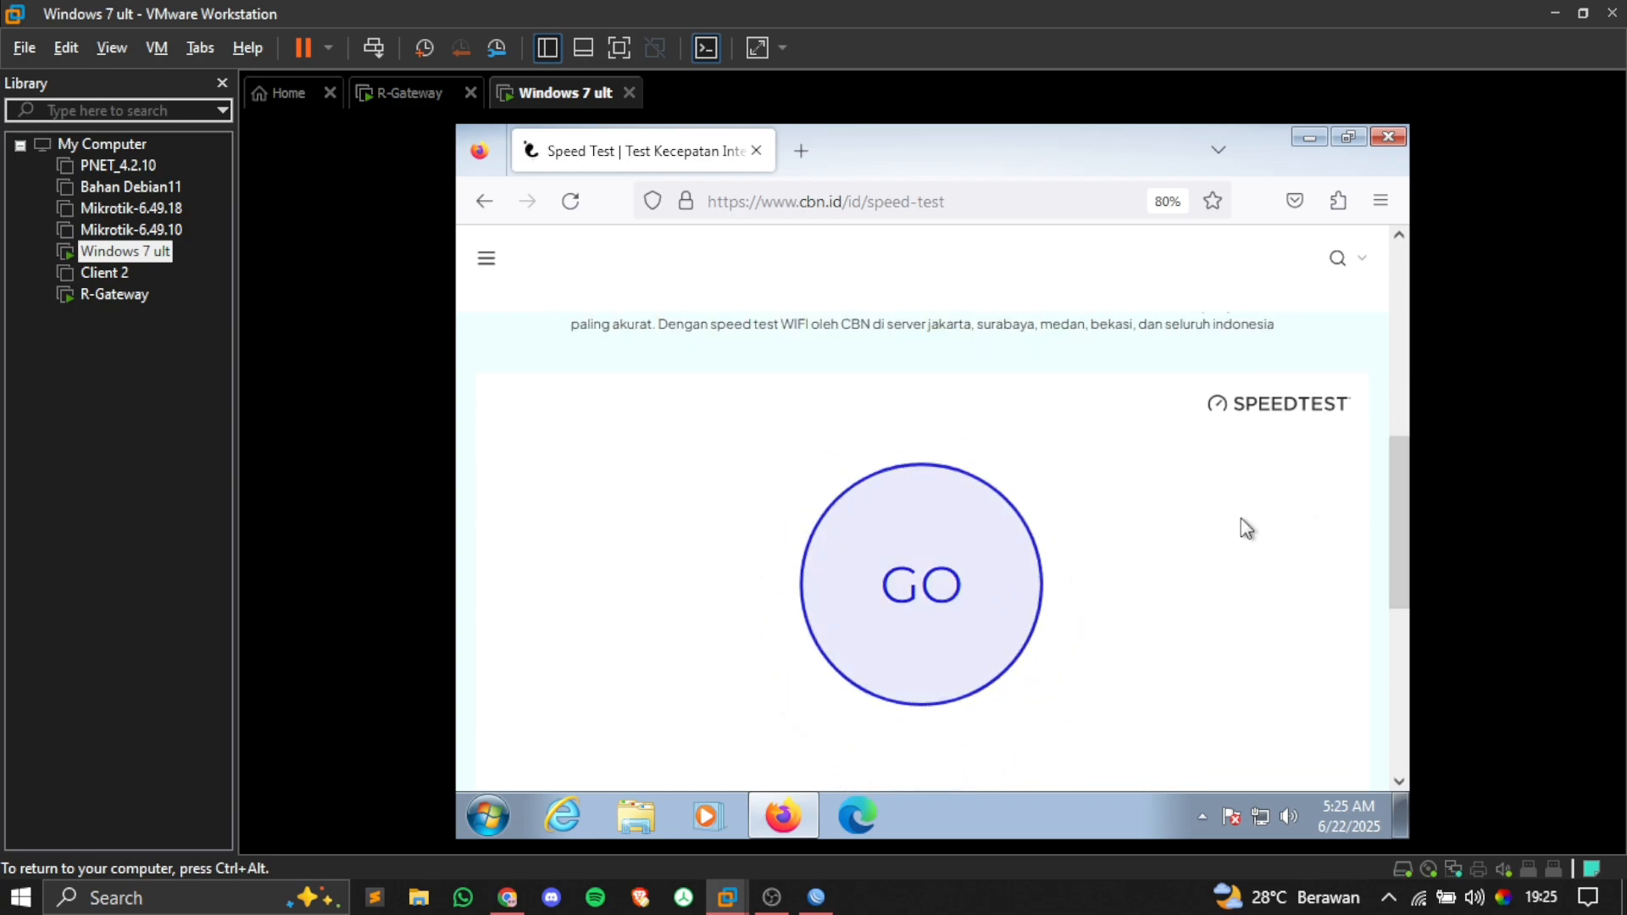
{"action": "left_click_drag", "start_coordinate": [1396, 506], "coordinate": [1400, 517]}
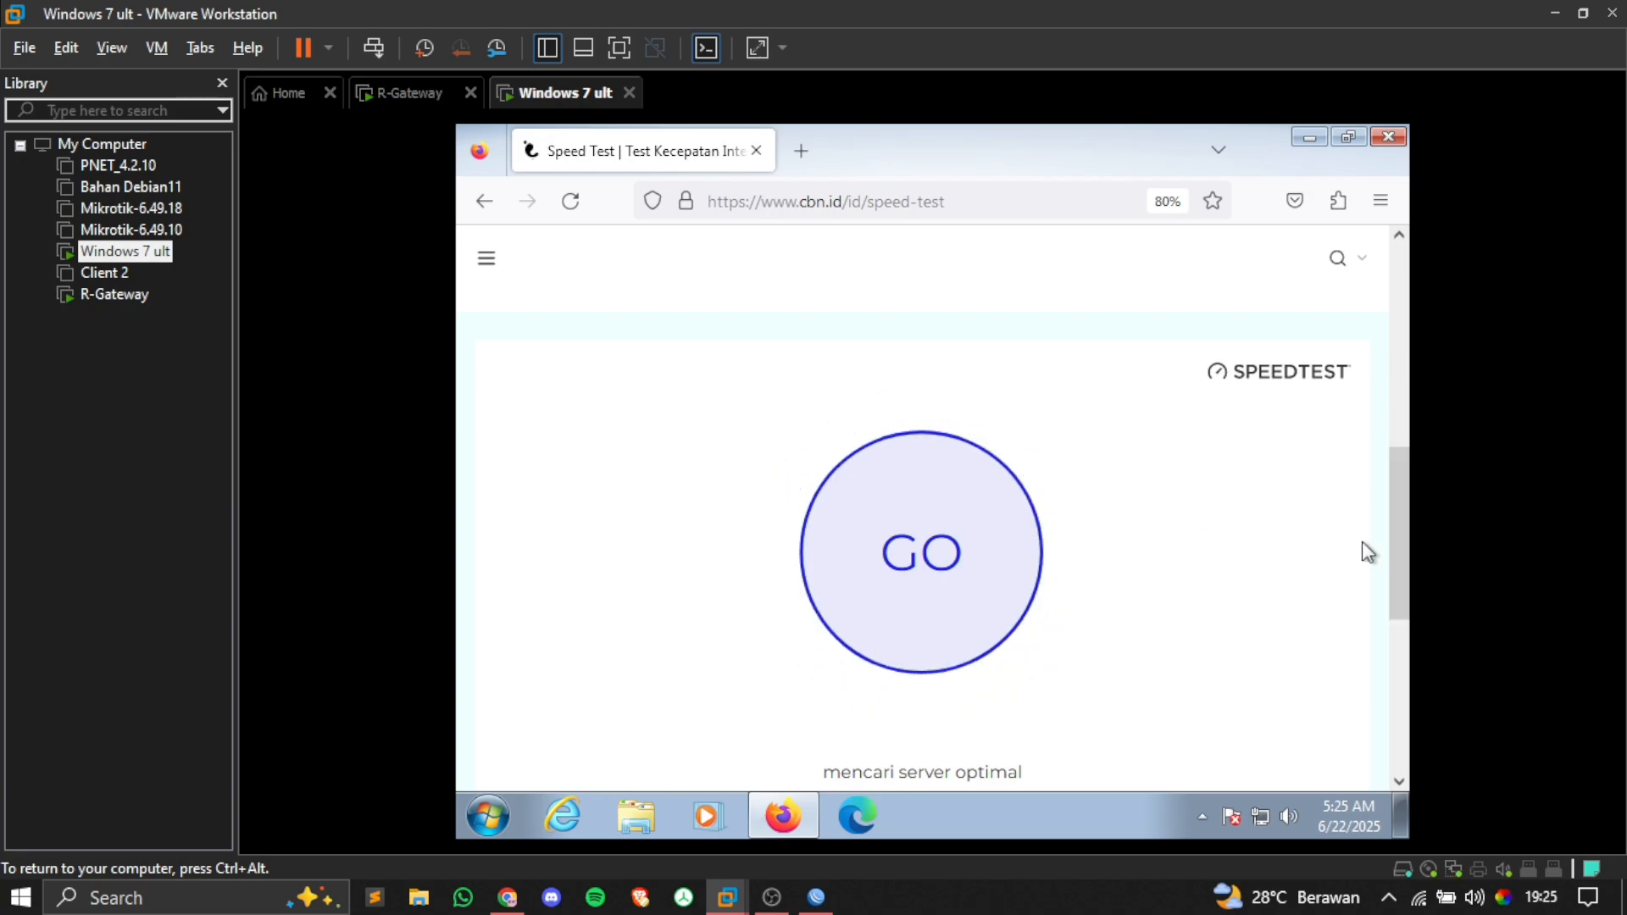
{"action": "scroll", "coordinate": [1397, 529], "scroll_direction": "down", "scroll_amount": 1}
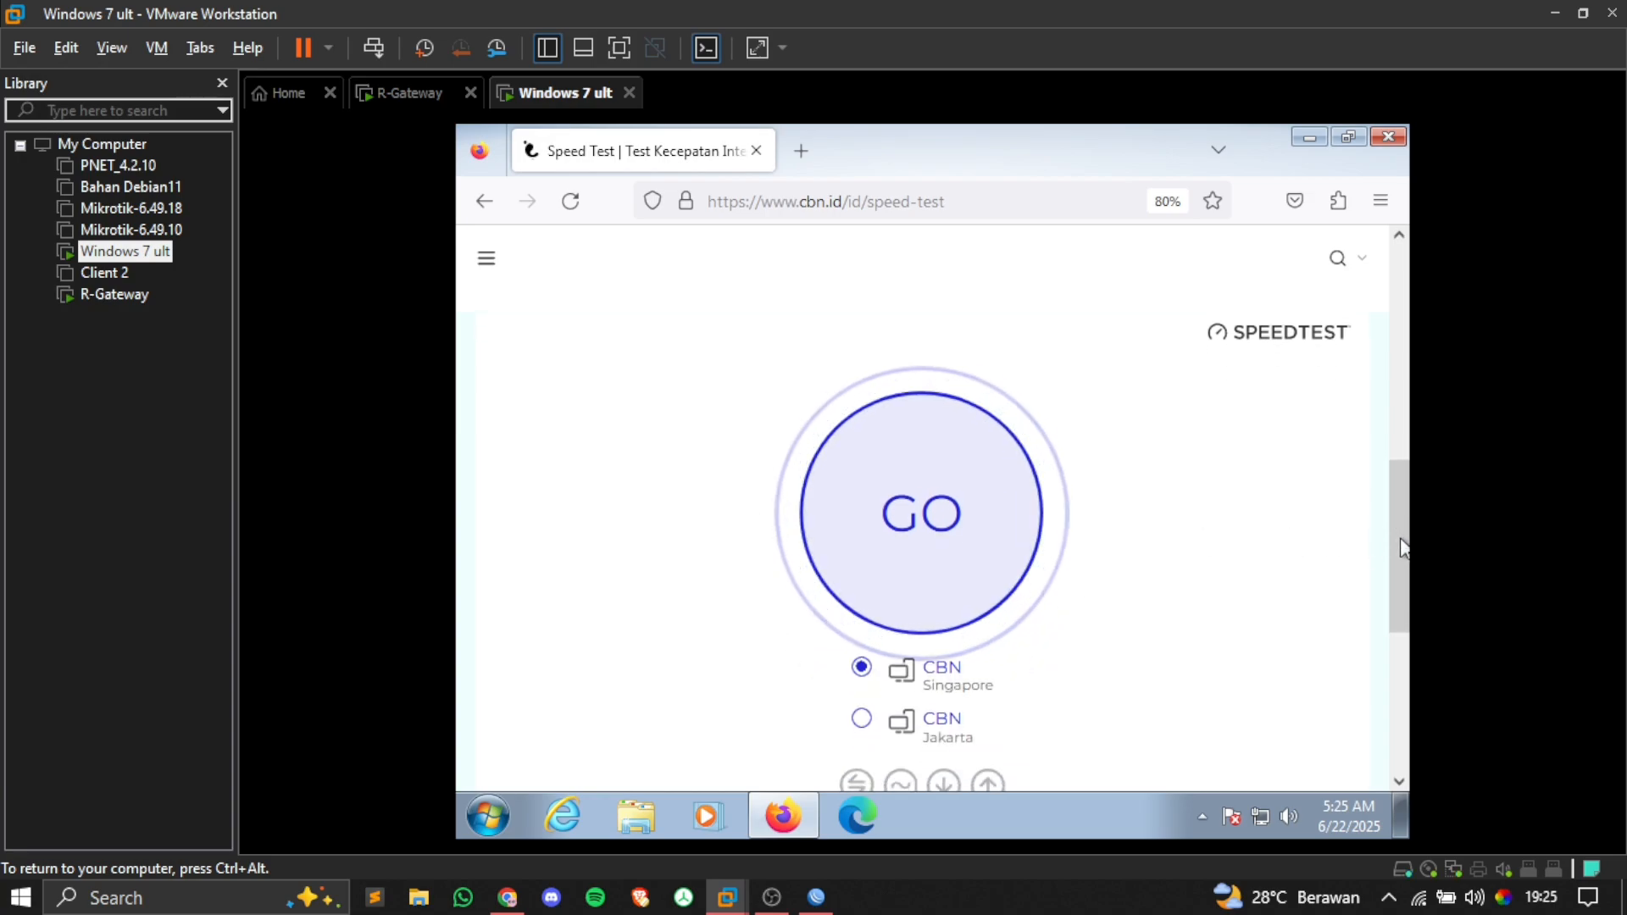
{"action": "left_click", "coordinate": [897, 483]}
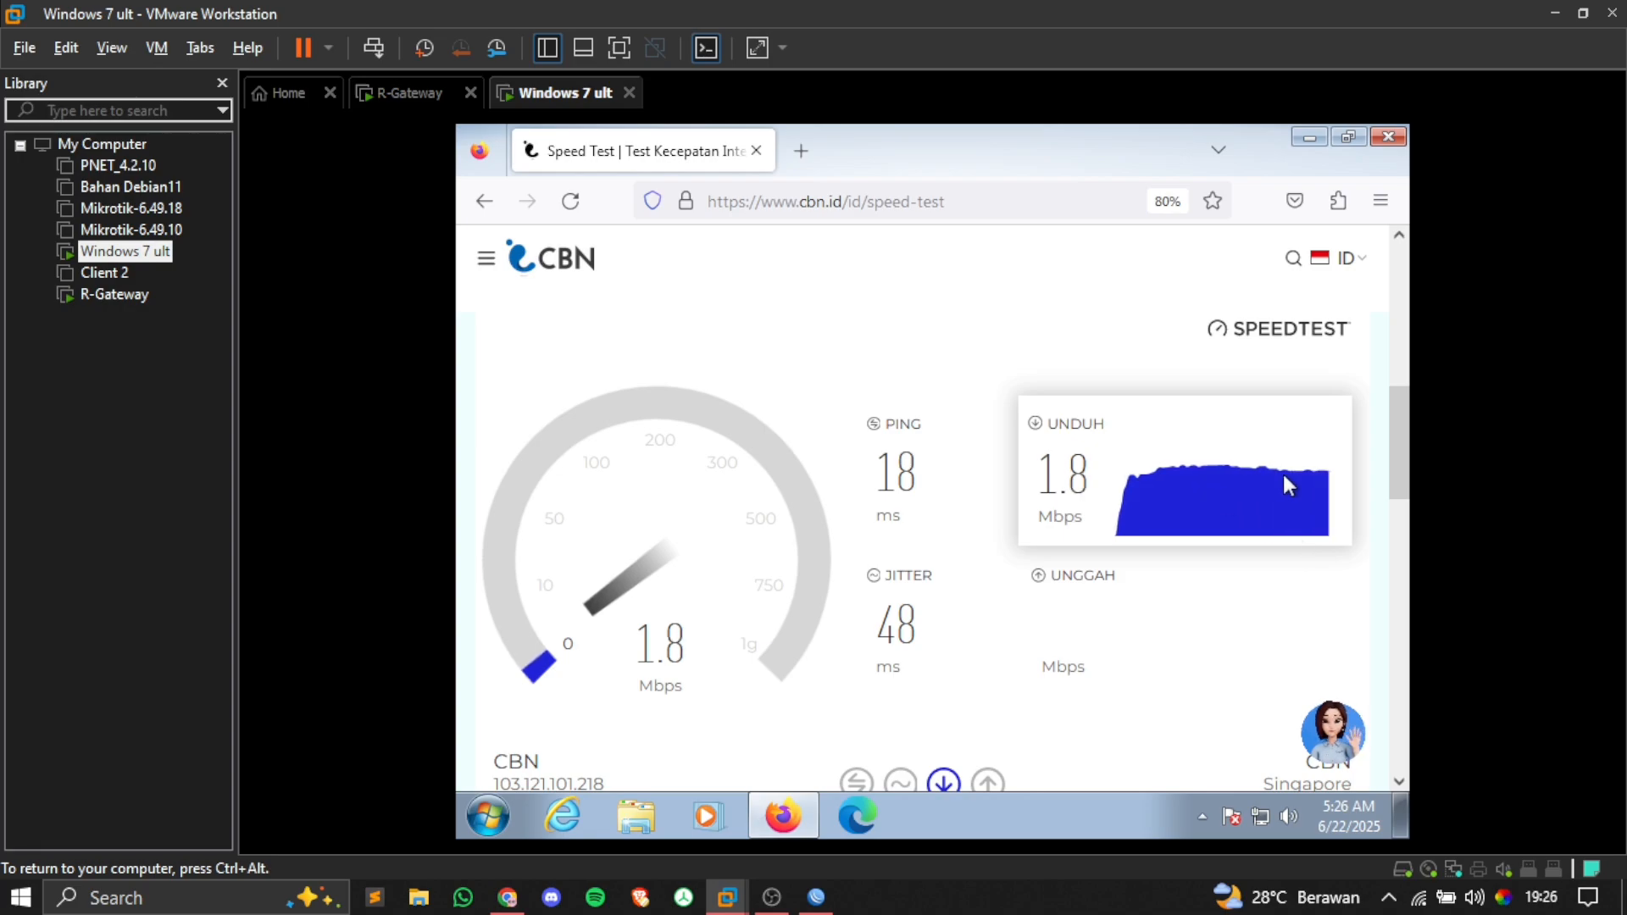
Step: Return to WinBox's Queue List, where Jam-Siang now carries traffic
{"action": "left_click_drag", "start_coordinate": [1391, 451], "coordinate": [1391, 471]}
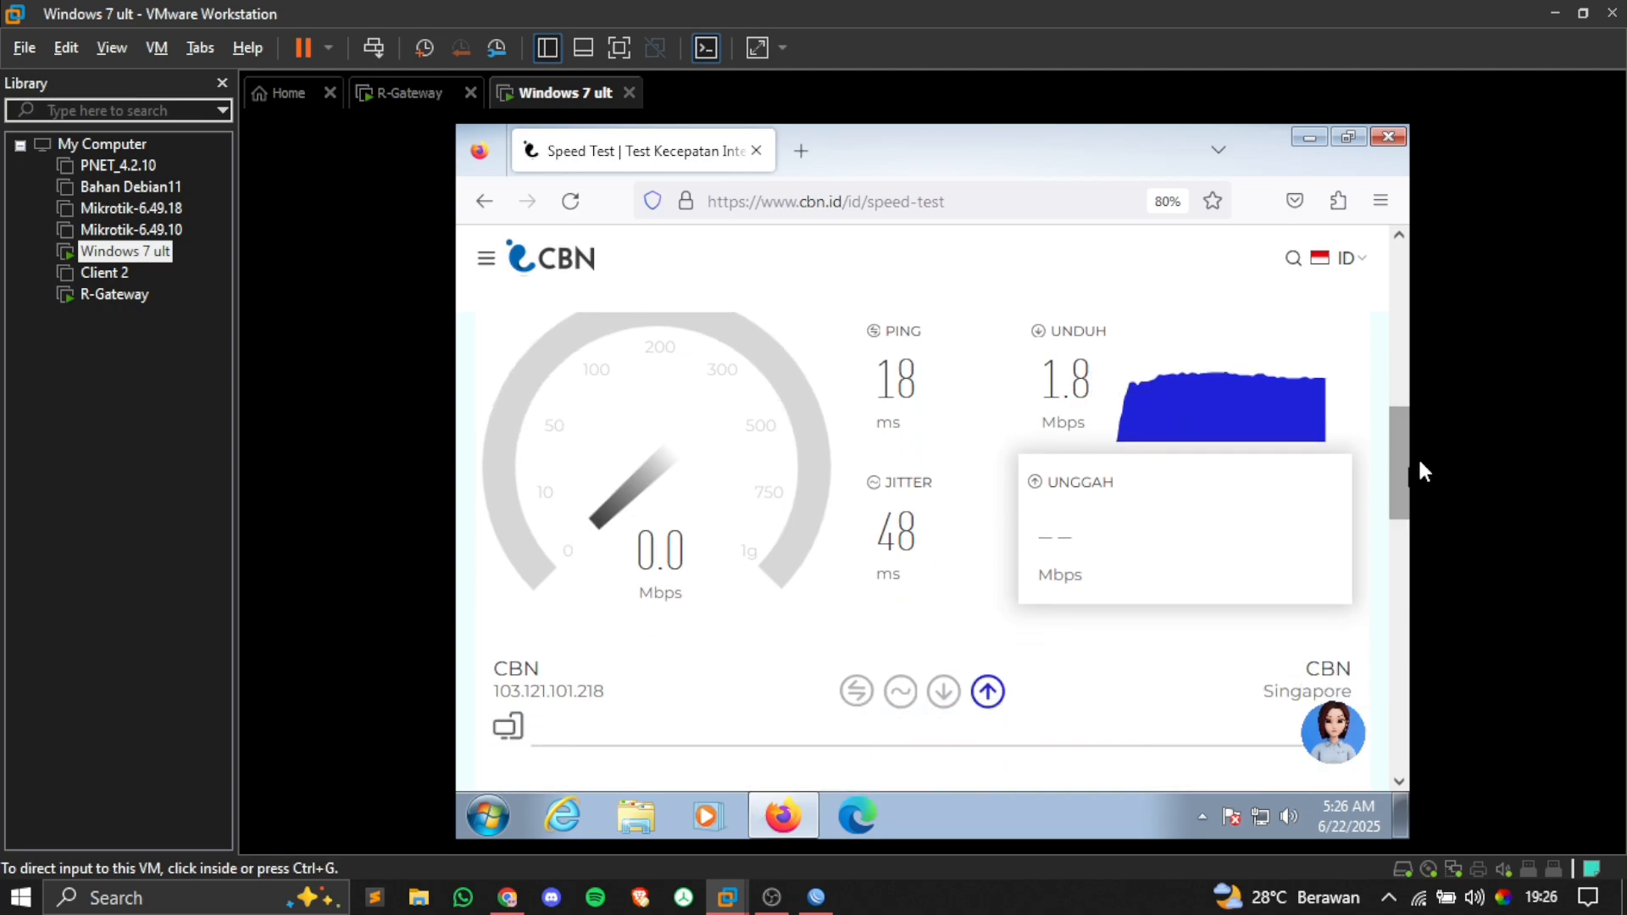
{"action": "scroll", "coordinate": [1390, 466], "scroll_direction": "up", "scroll_amount": 1}
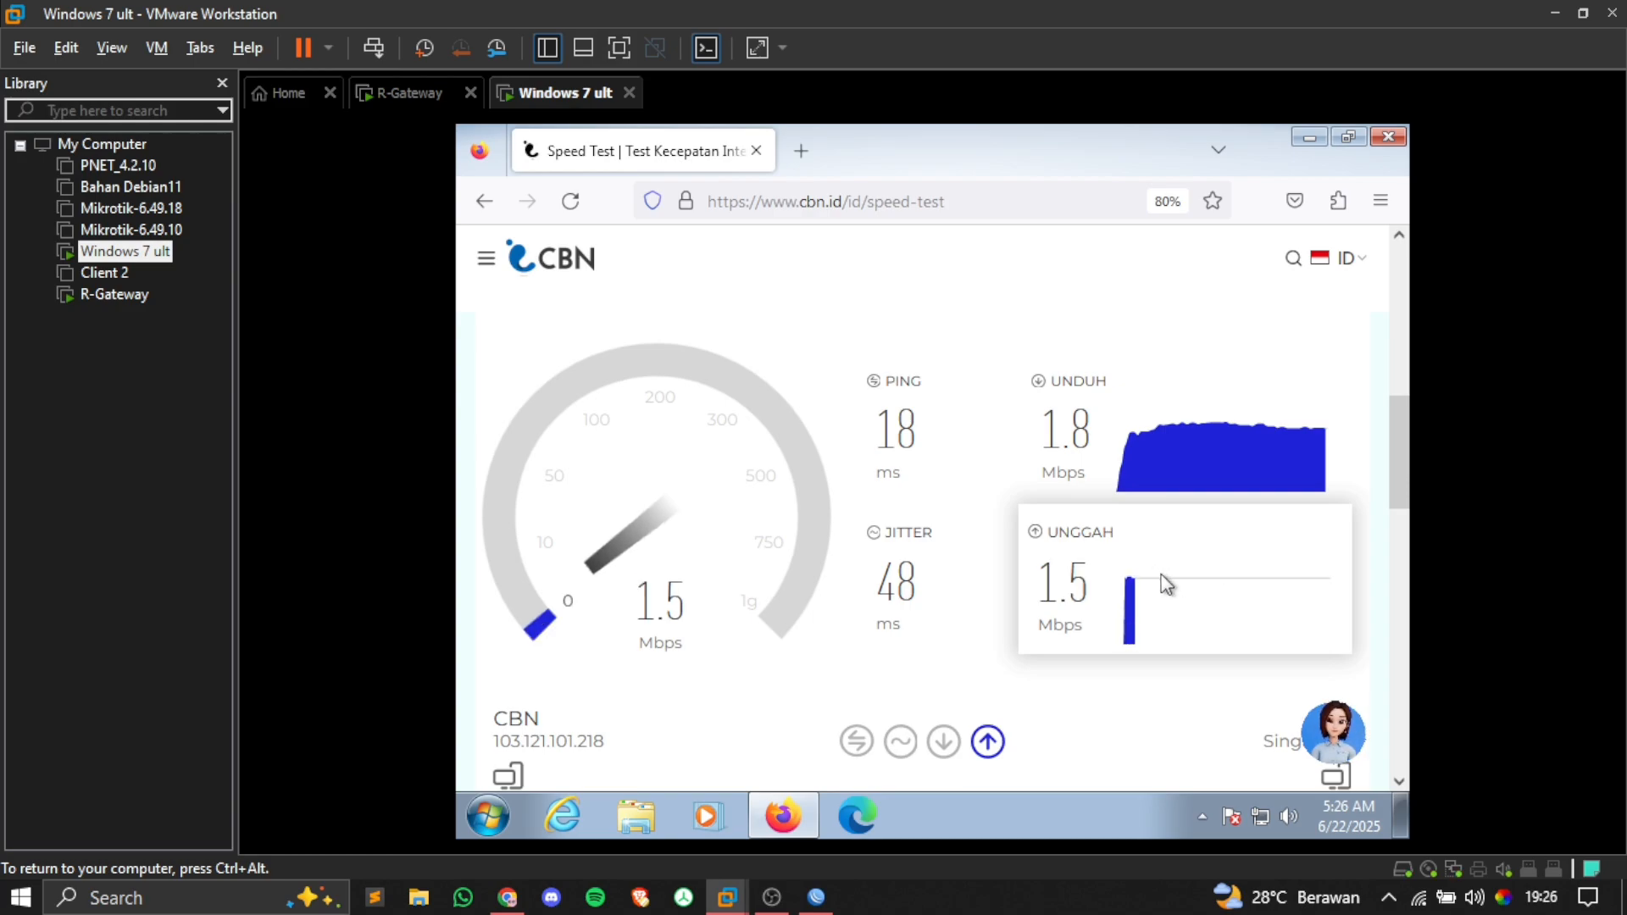
{"action": "left_click", "coordinate": [816, 895]}
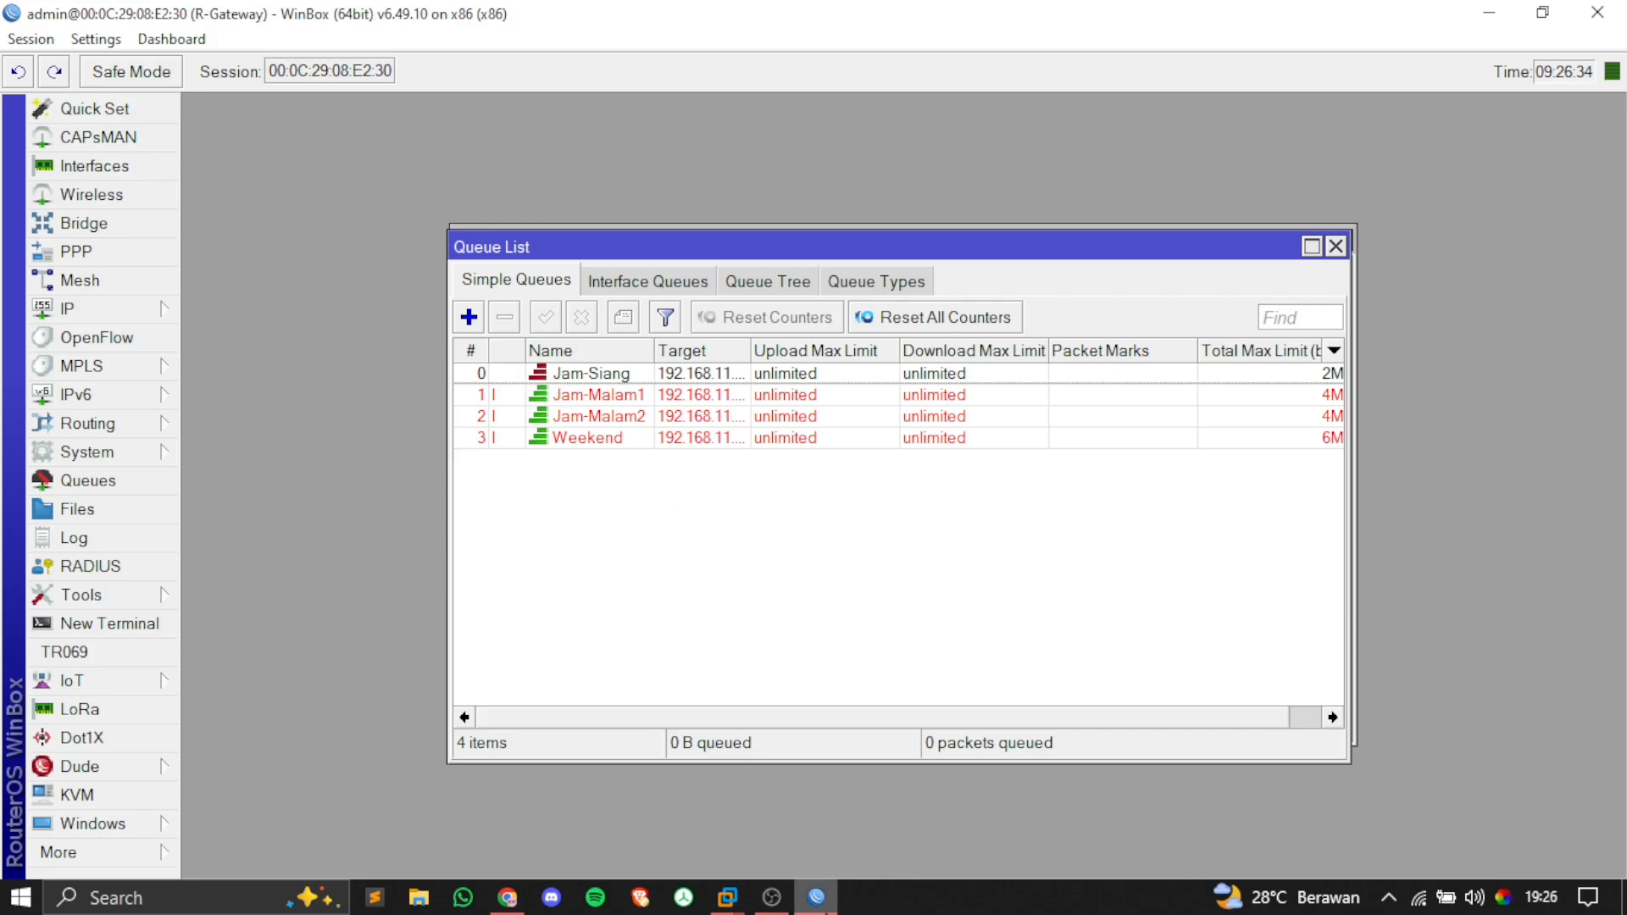
Step: Check the client's finished 1.8/1.8 Mbps result, return to WinBox, and open the System menu
{"action": "mouse_move", "coordinate": [727, 898]}
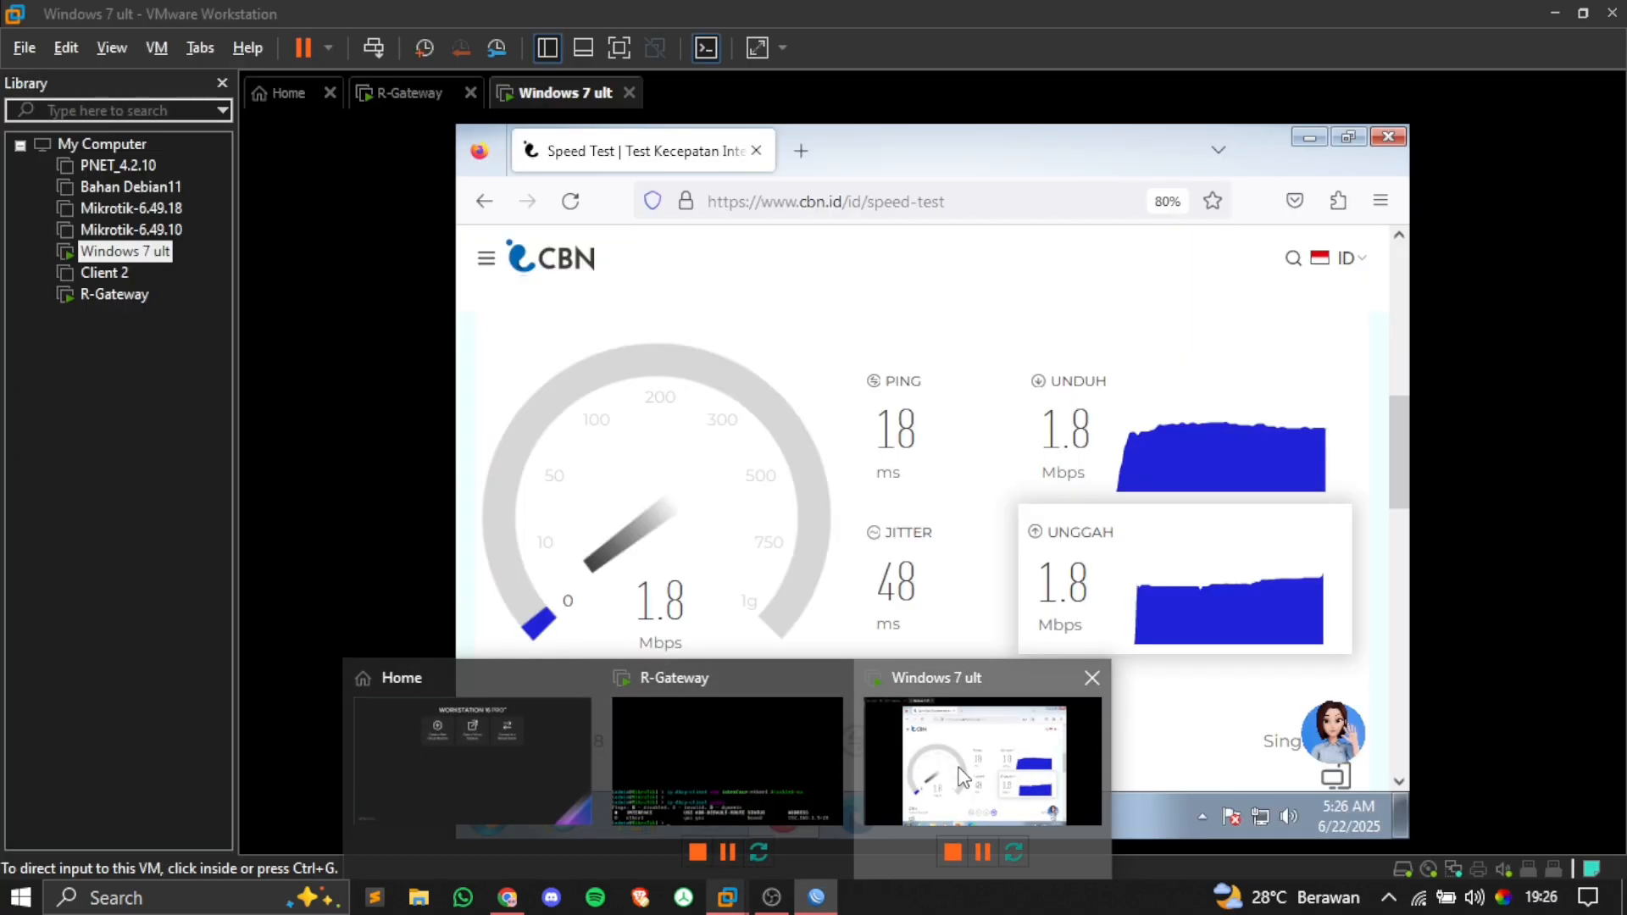
{"action": "left_click", "coordinate": [932, 762]}
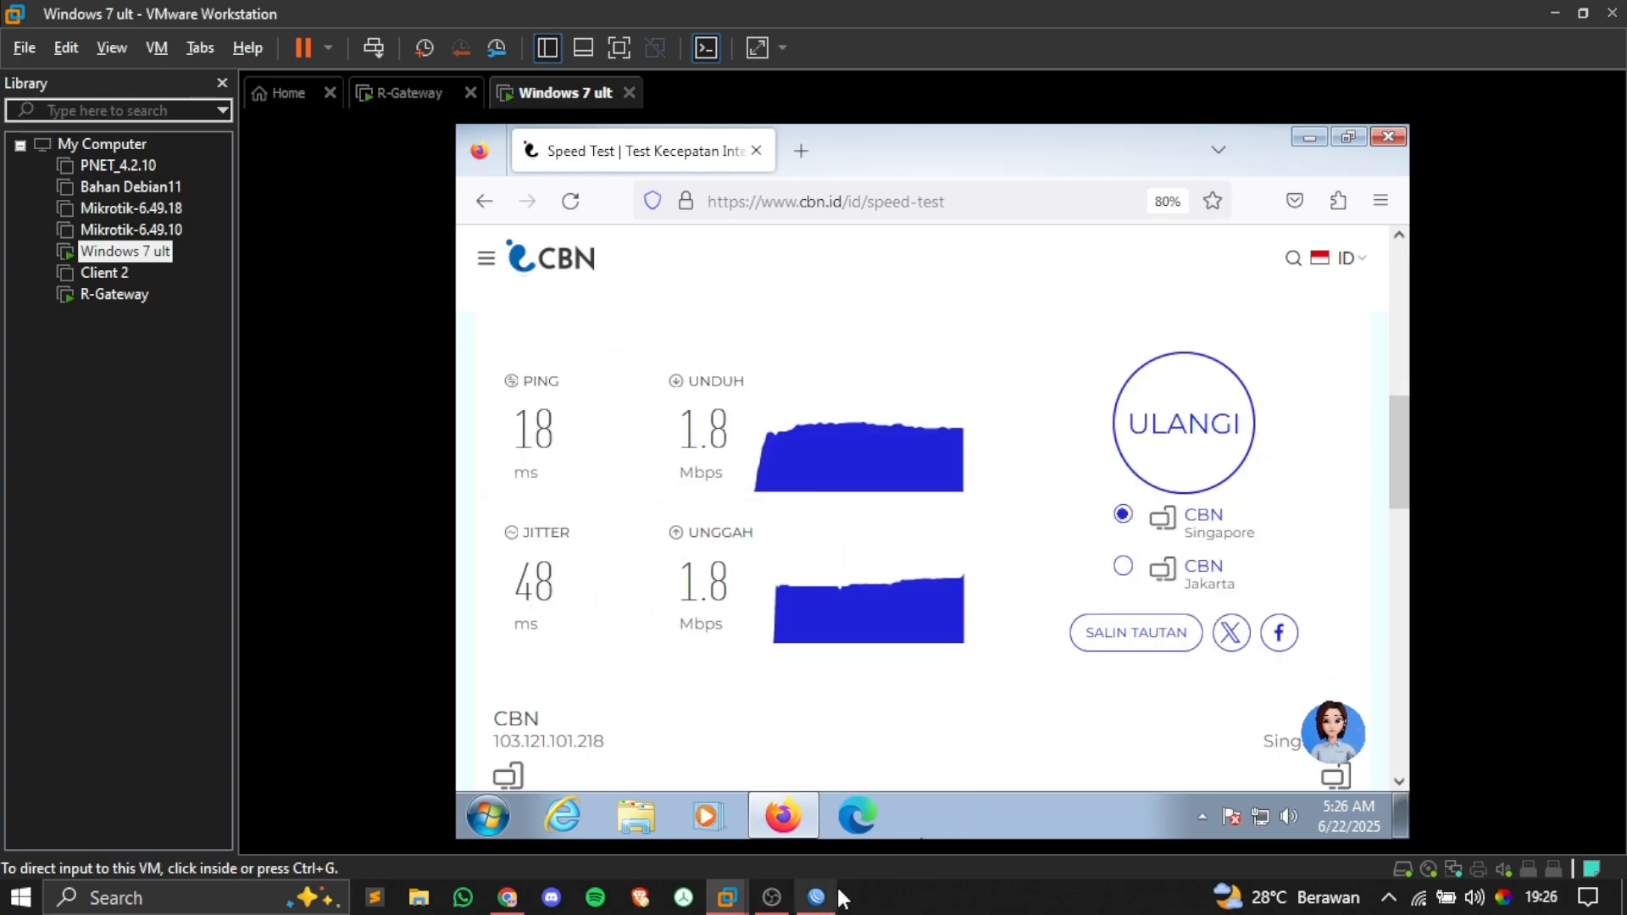
{"action": "mouse_move", "coordinate": [842, 898]}
{"action": "left_click", "coordinate": [815, 805]}
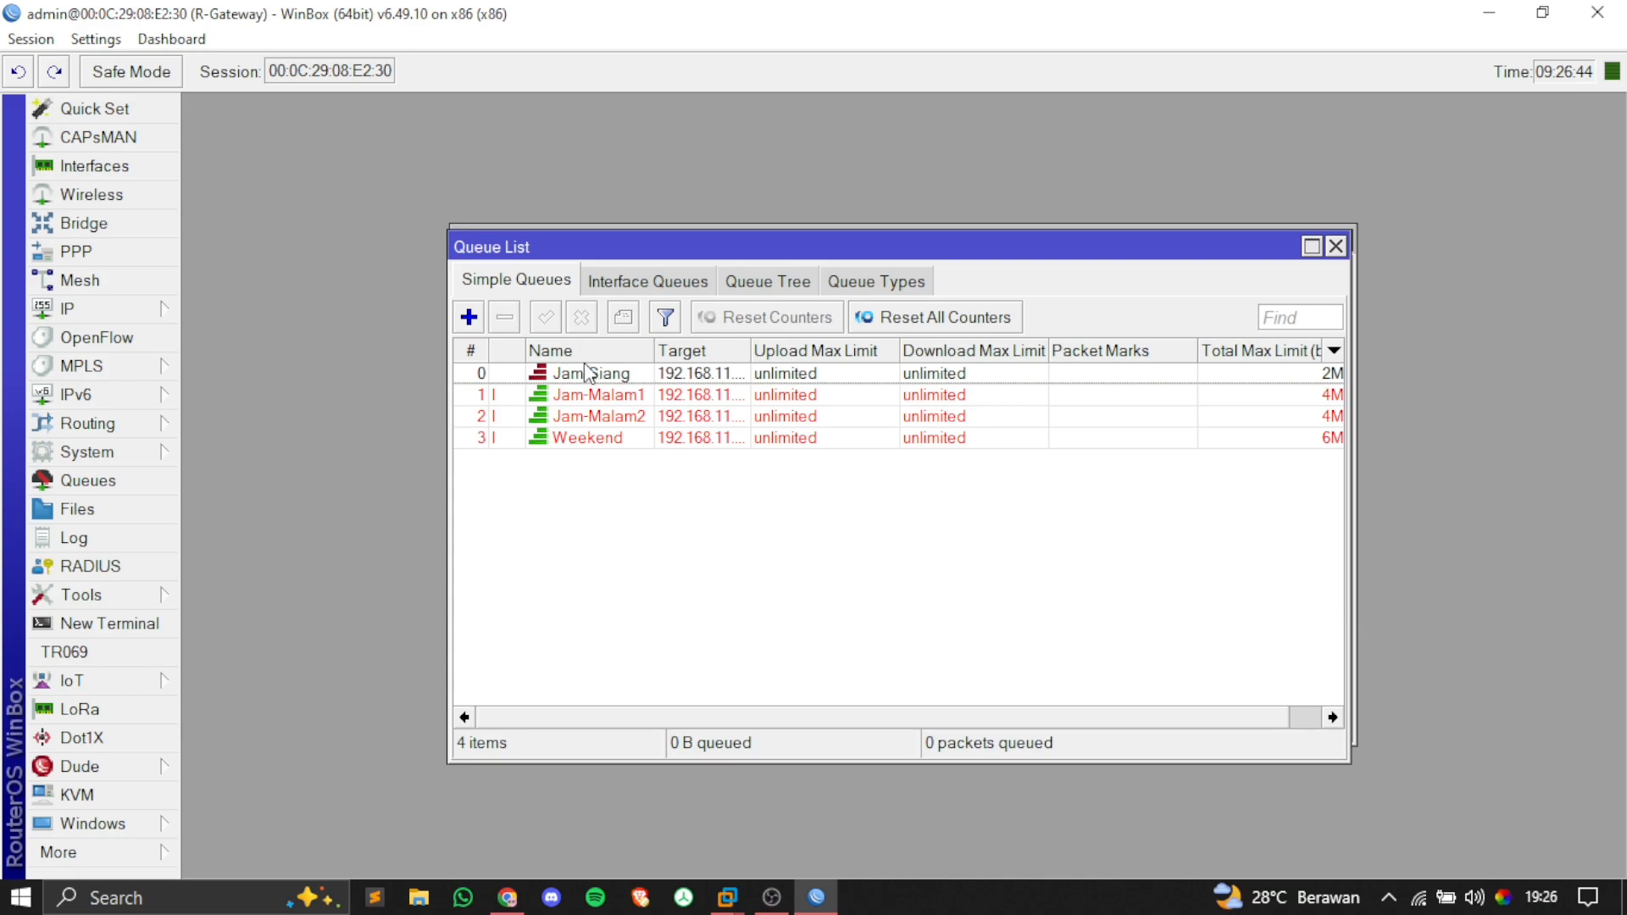
{"action": "left_click_drag", "start_coordinate": [617, 249], "coordinate": [619, 244]}
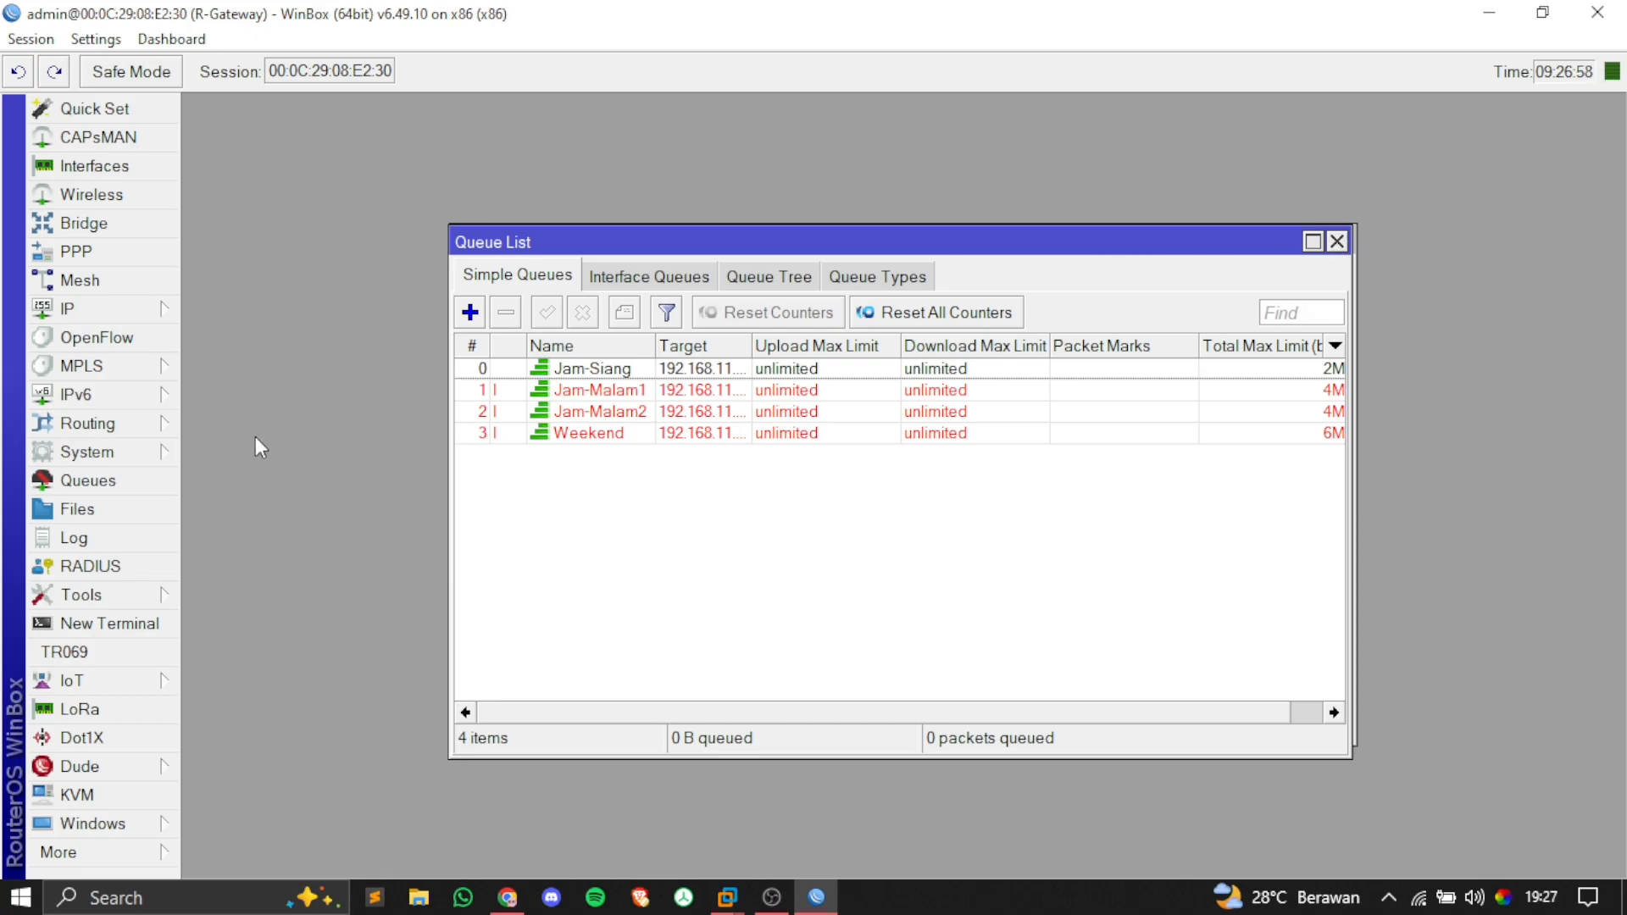
{"action": "left_click", "coordinate": [160, 458]}
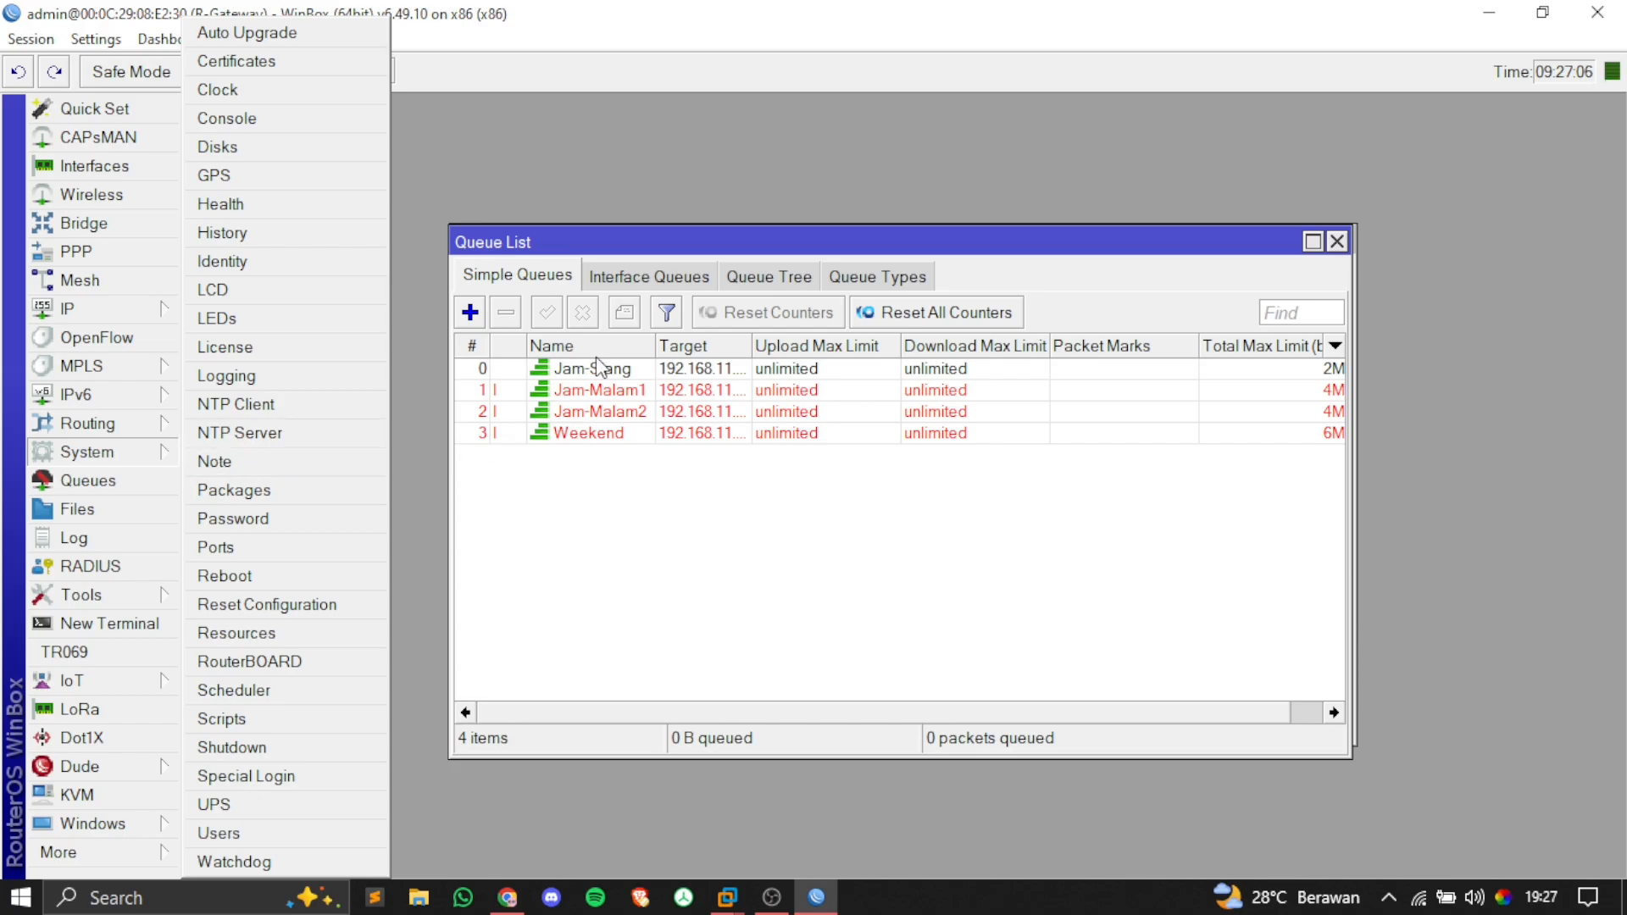
Step: Set the router clock hour to 20, making the time 20:27 on Jun/24/2025
{"action": "left_click", "coordinate": [607, 392]}
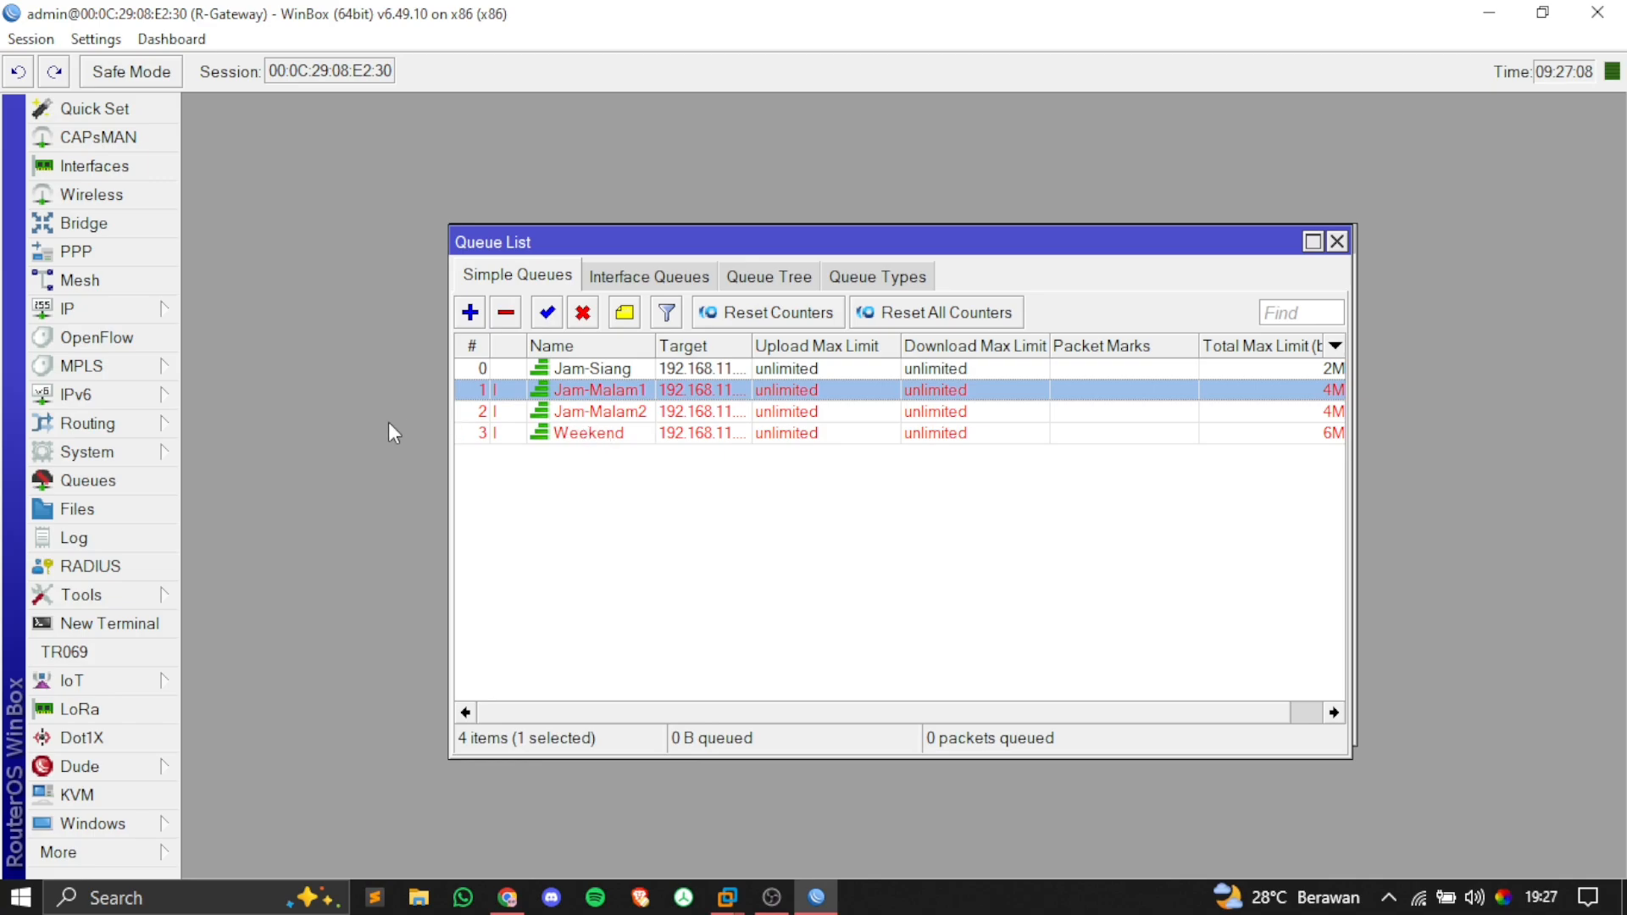
{"action": "left_click", "coordinate": [135, 454]}
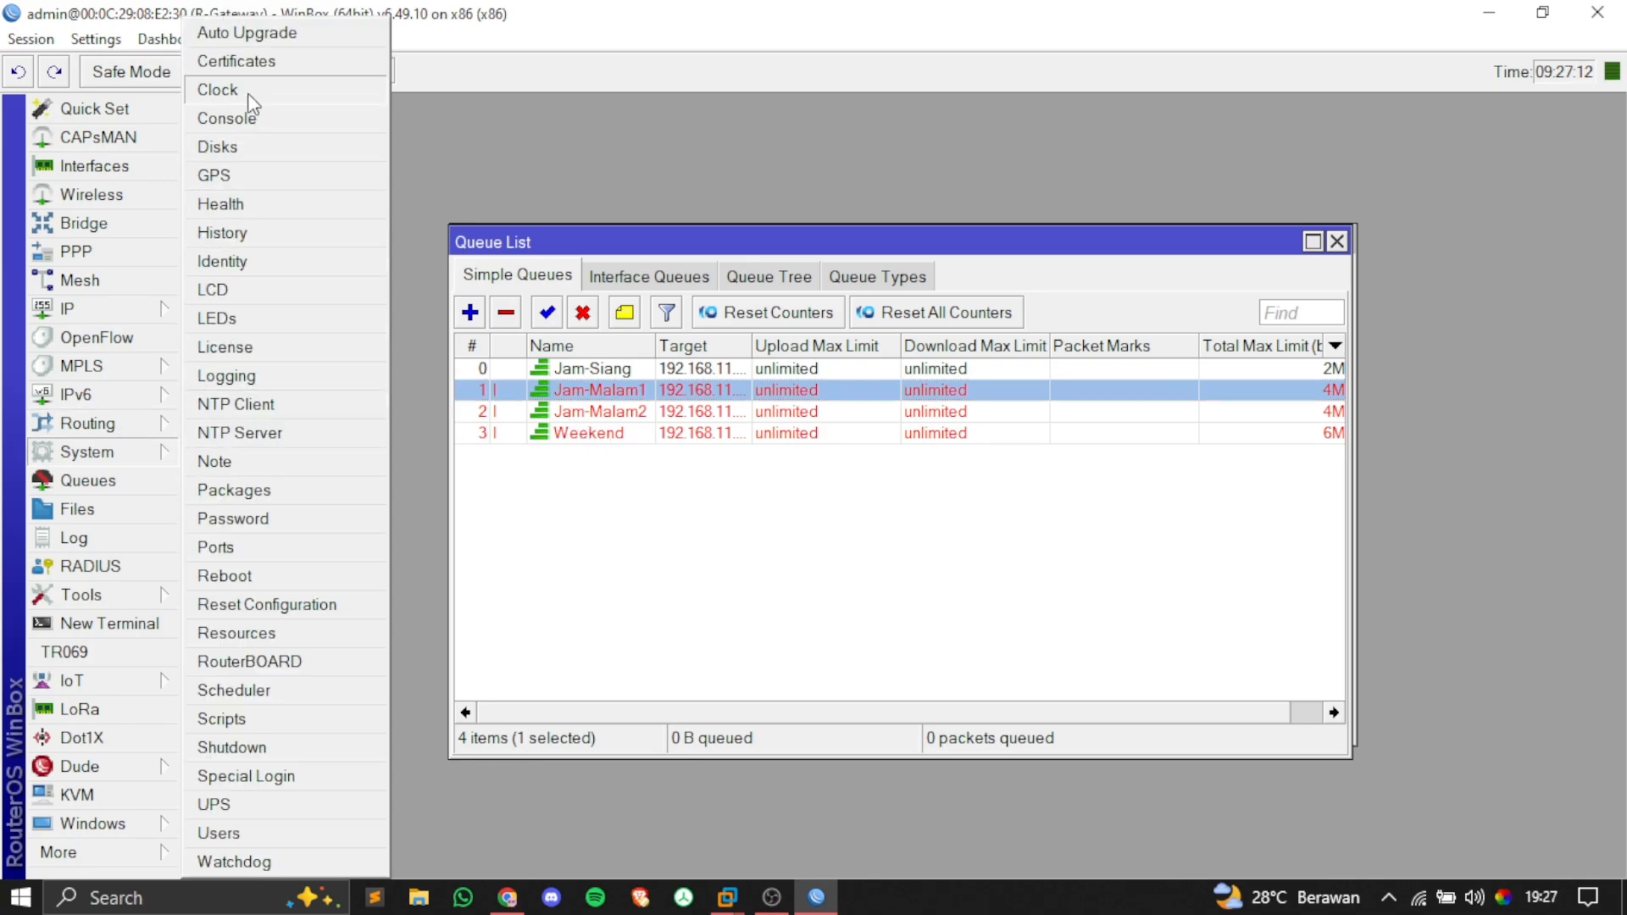
{"action": "left_click", "coordinate": [218, 89]}
{"action": "left_click", "coordinate": [889, 410]}
{"action": "key", "text": "BackSpace"}
{"action": "key", "text": "BackSpace"}
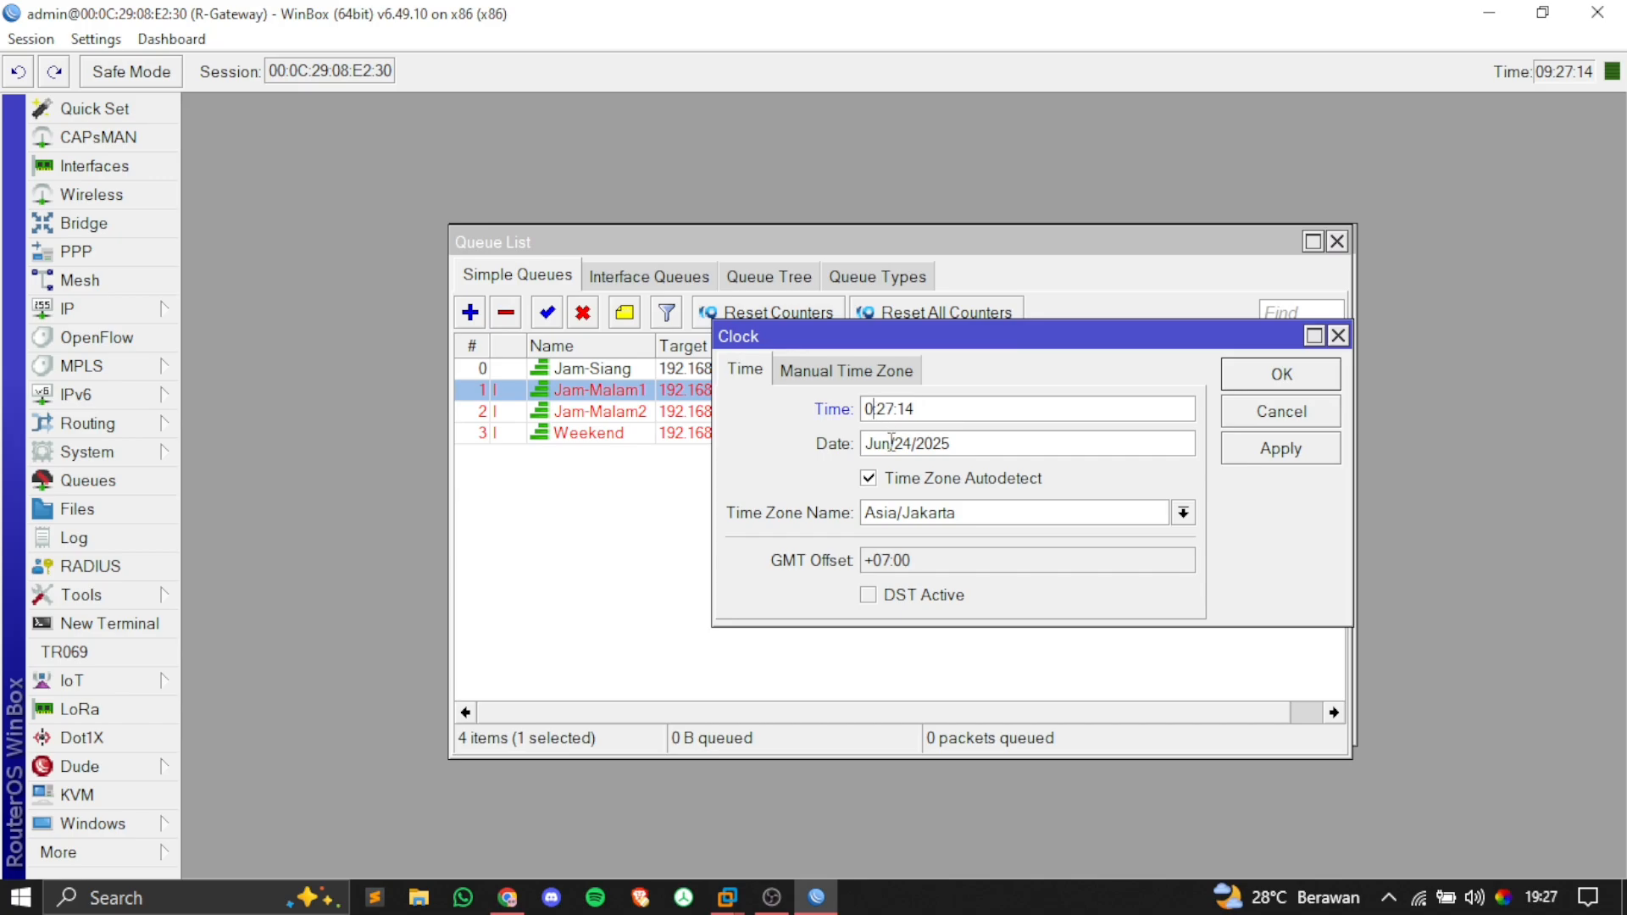
{"action": "type", "text": "20"}
{"action": "left_click", "coordinate": [1233, 451]}
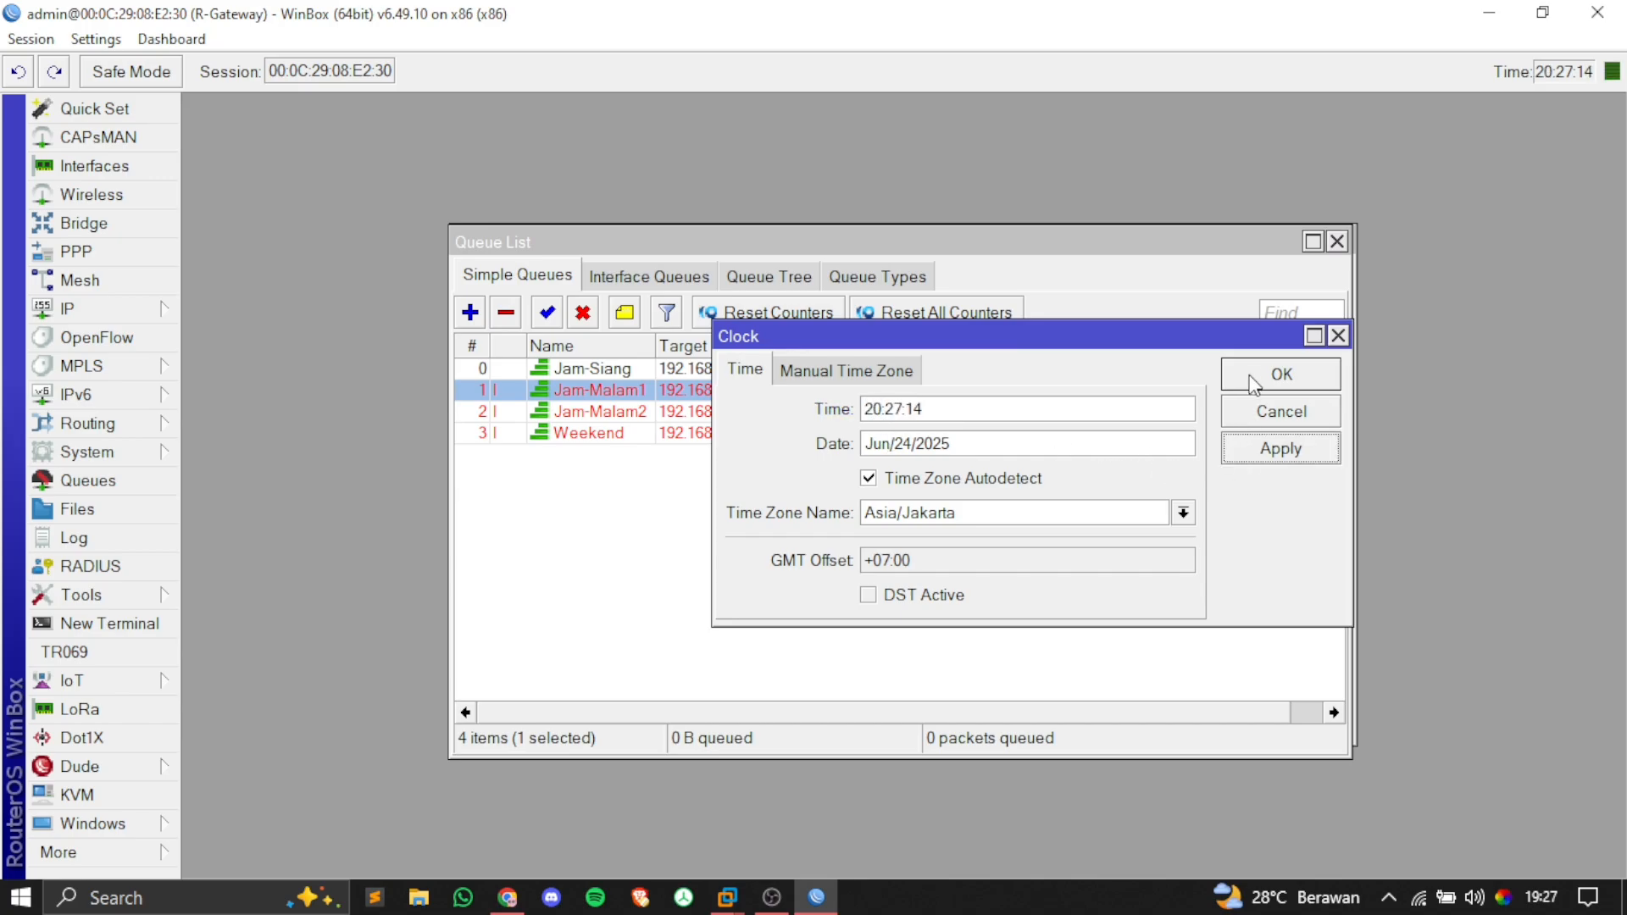
{"action": "left_click", "coordinate": [1253, 386]}
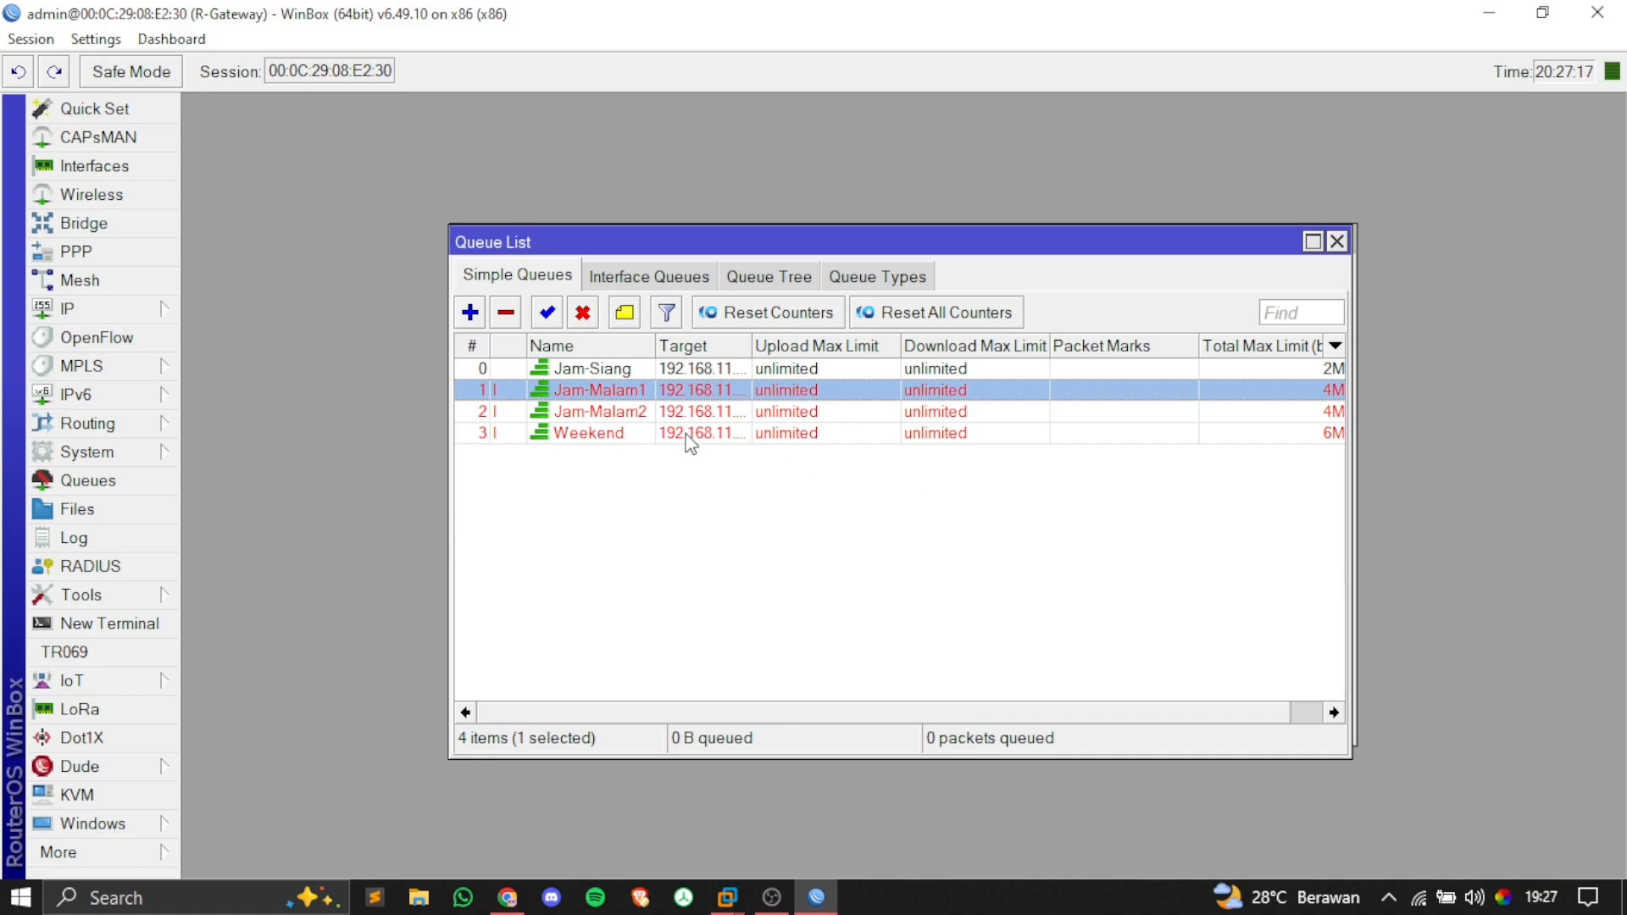
Step: Check that only Jam-Malam1 is active and widen the Total Max Limit column
{"action": "left_click", "coordinate": [643, 468]}
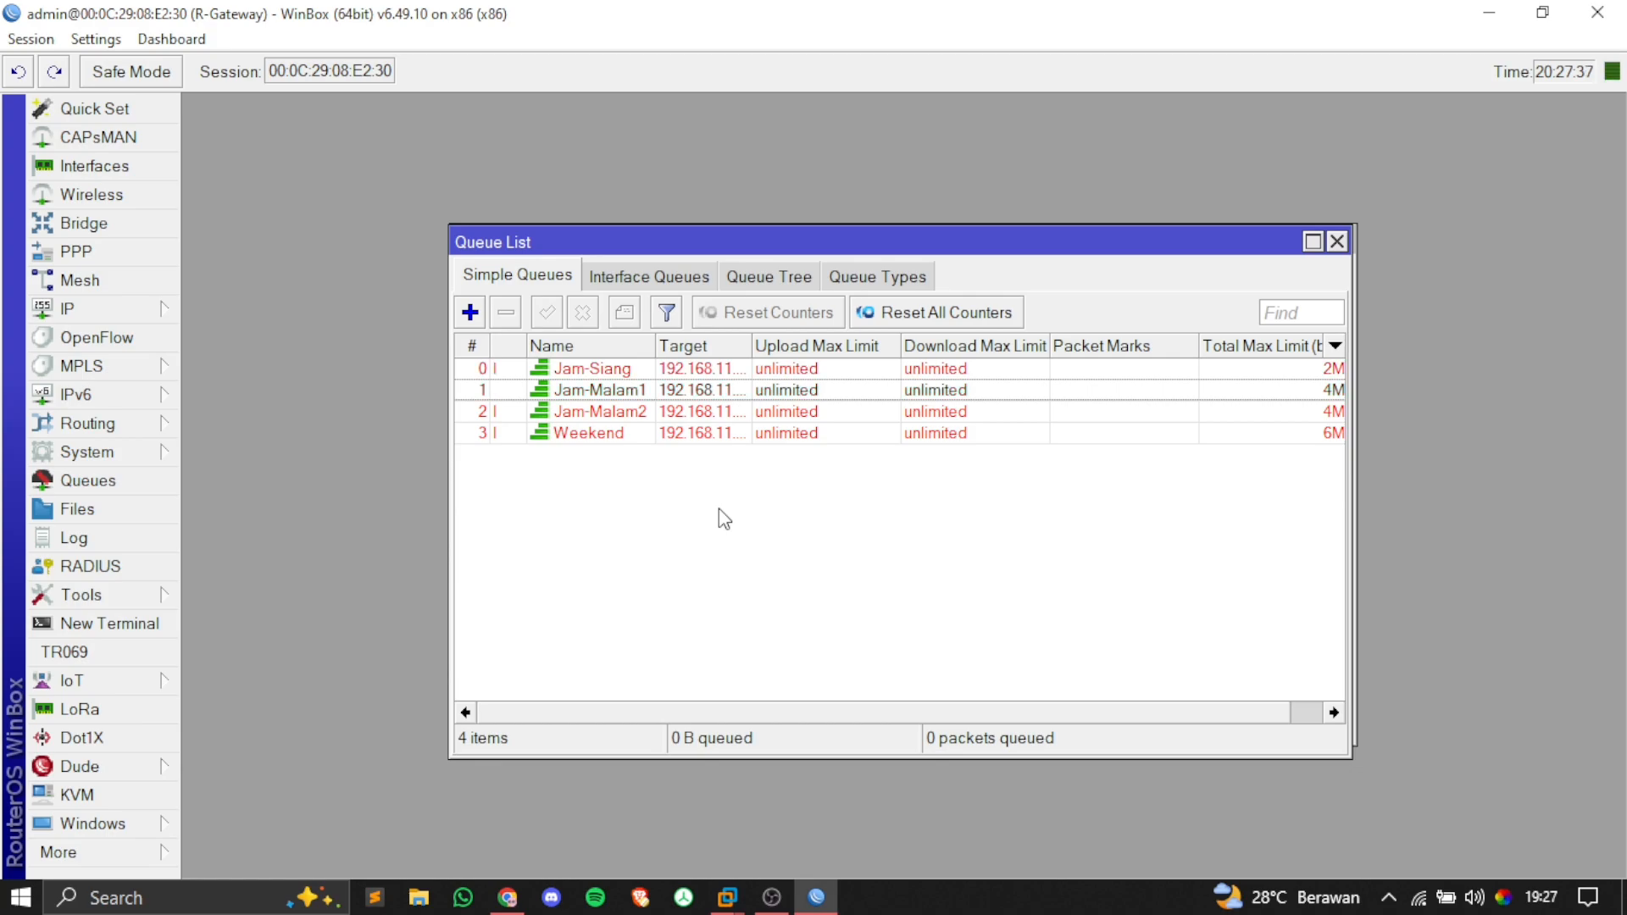
{"action": "left_click", "coordinate": [593, 392]}
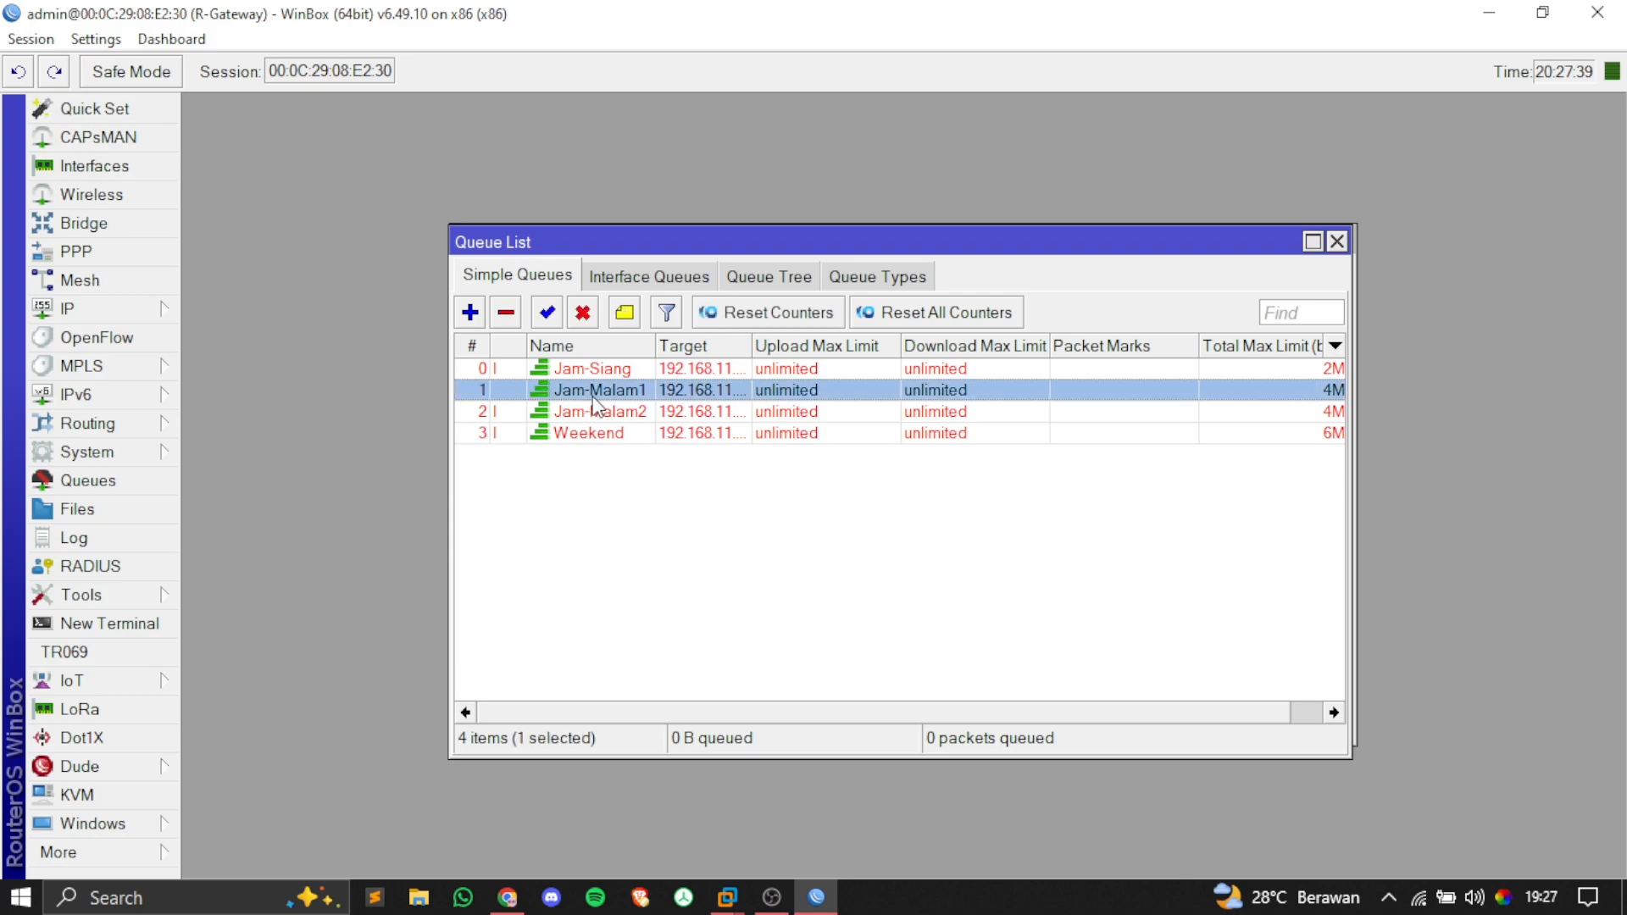
{"action": "left_click", "coordinate": [606, 412]}
{"action": "left_click", "coordinate": [608, 481]}
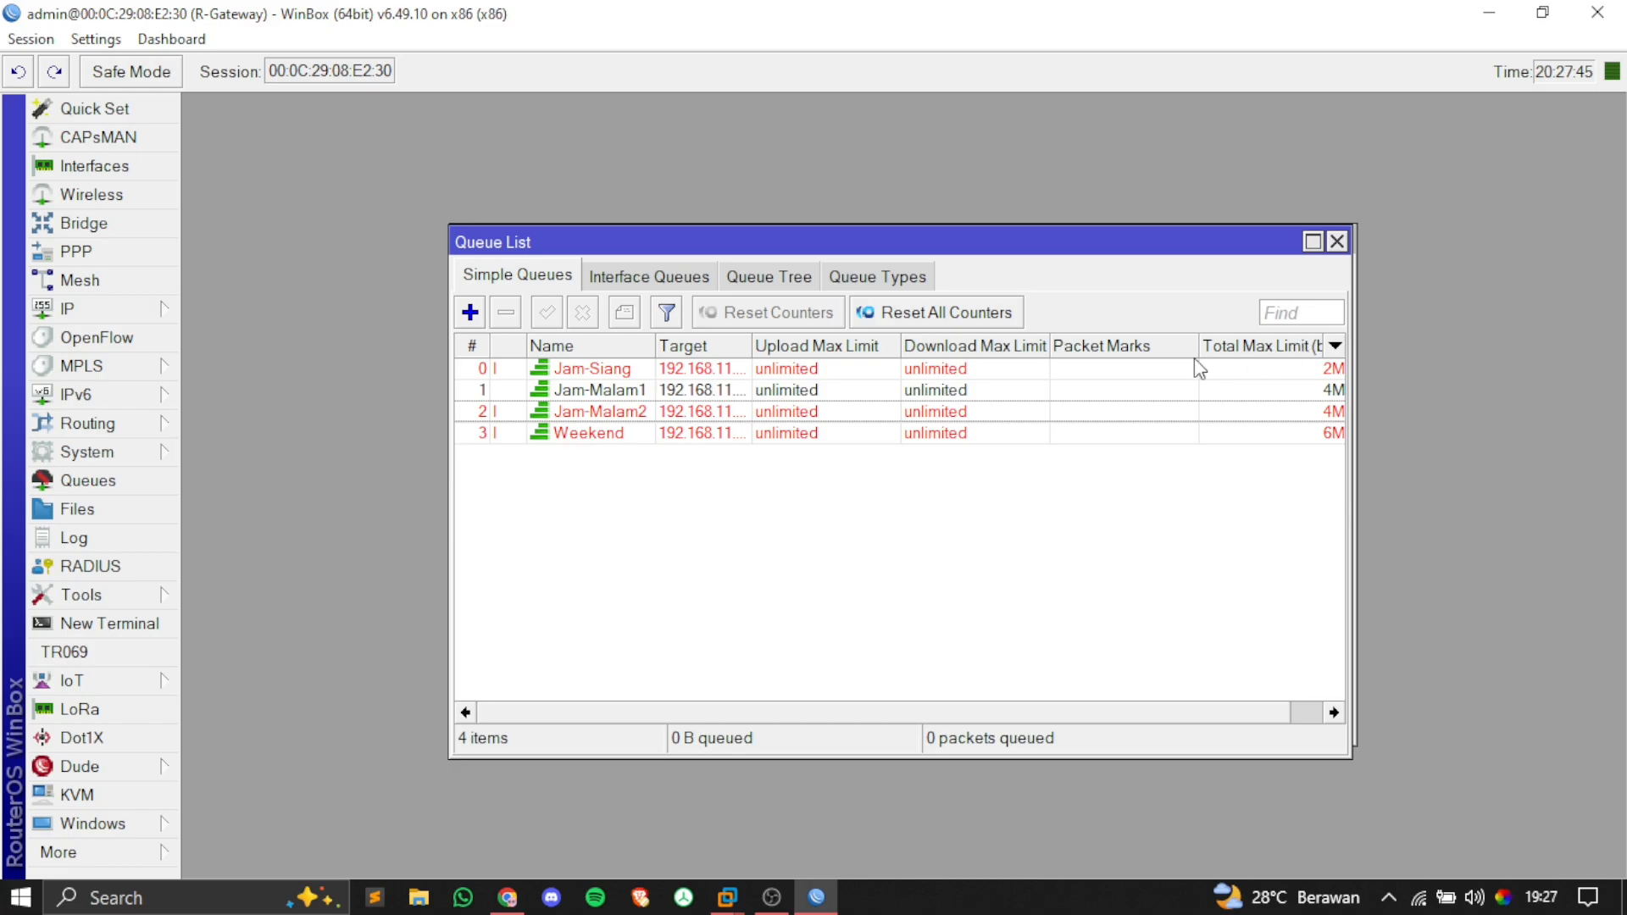
{"action": "left_click_drag", "start_coordinate": [1199, 344], "coordinate": [1135, 344]}
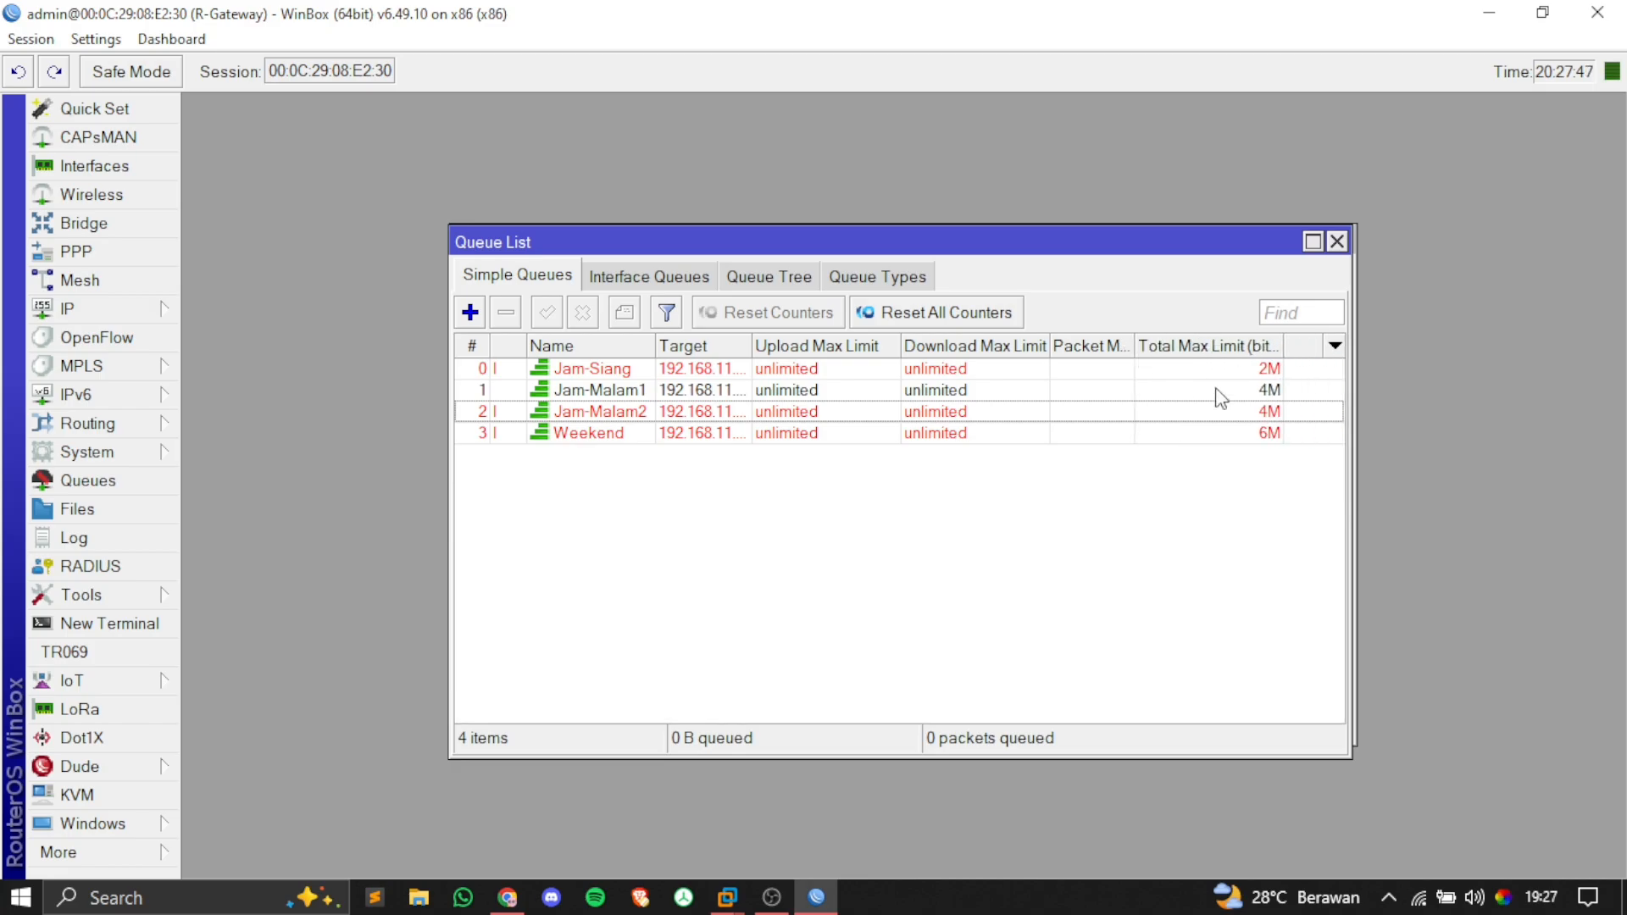
Step: Rerun the client speed test under Jam-Malam1, getting 3.7 Mbps down and 3.9 Mbps up, then return to WinBox
{"action": "mouse_move", "coordinate": [738, 894]}
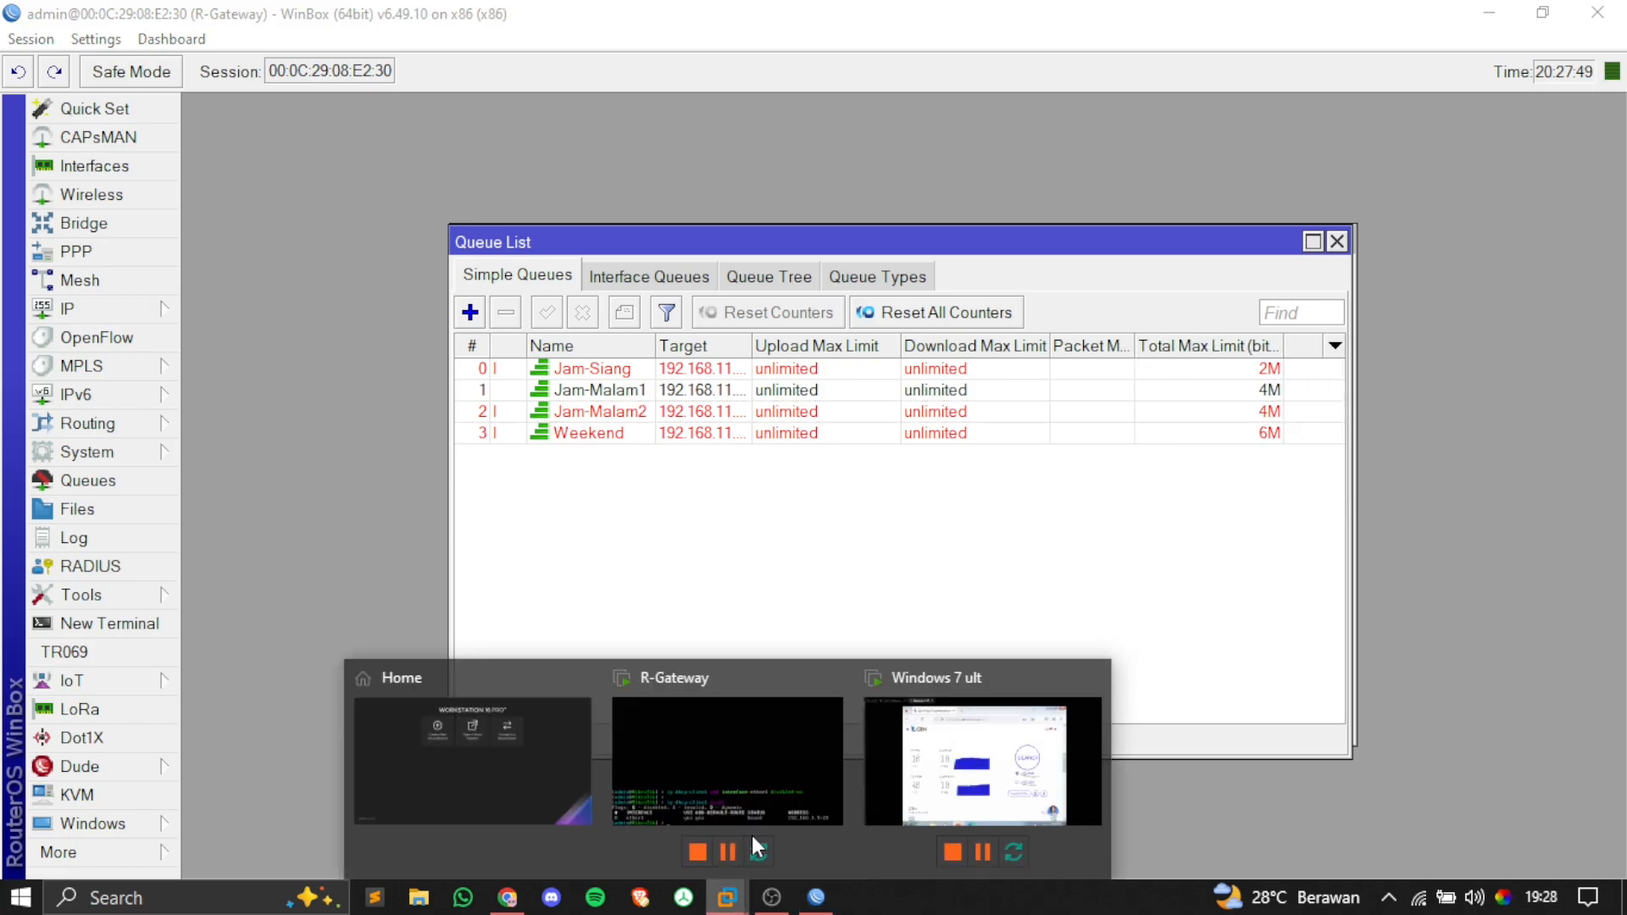
{"action": "left_click", "coordinate": [923, 773]}
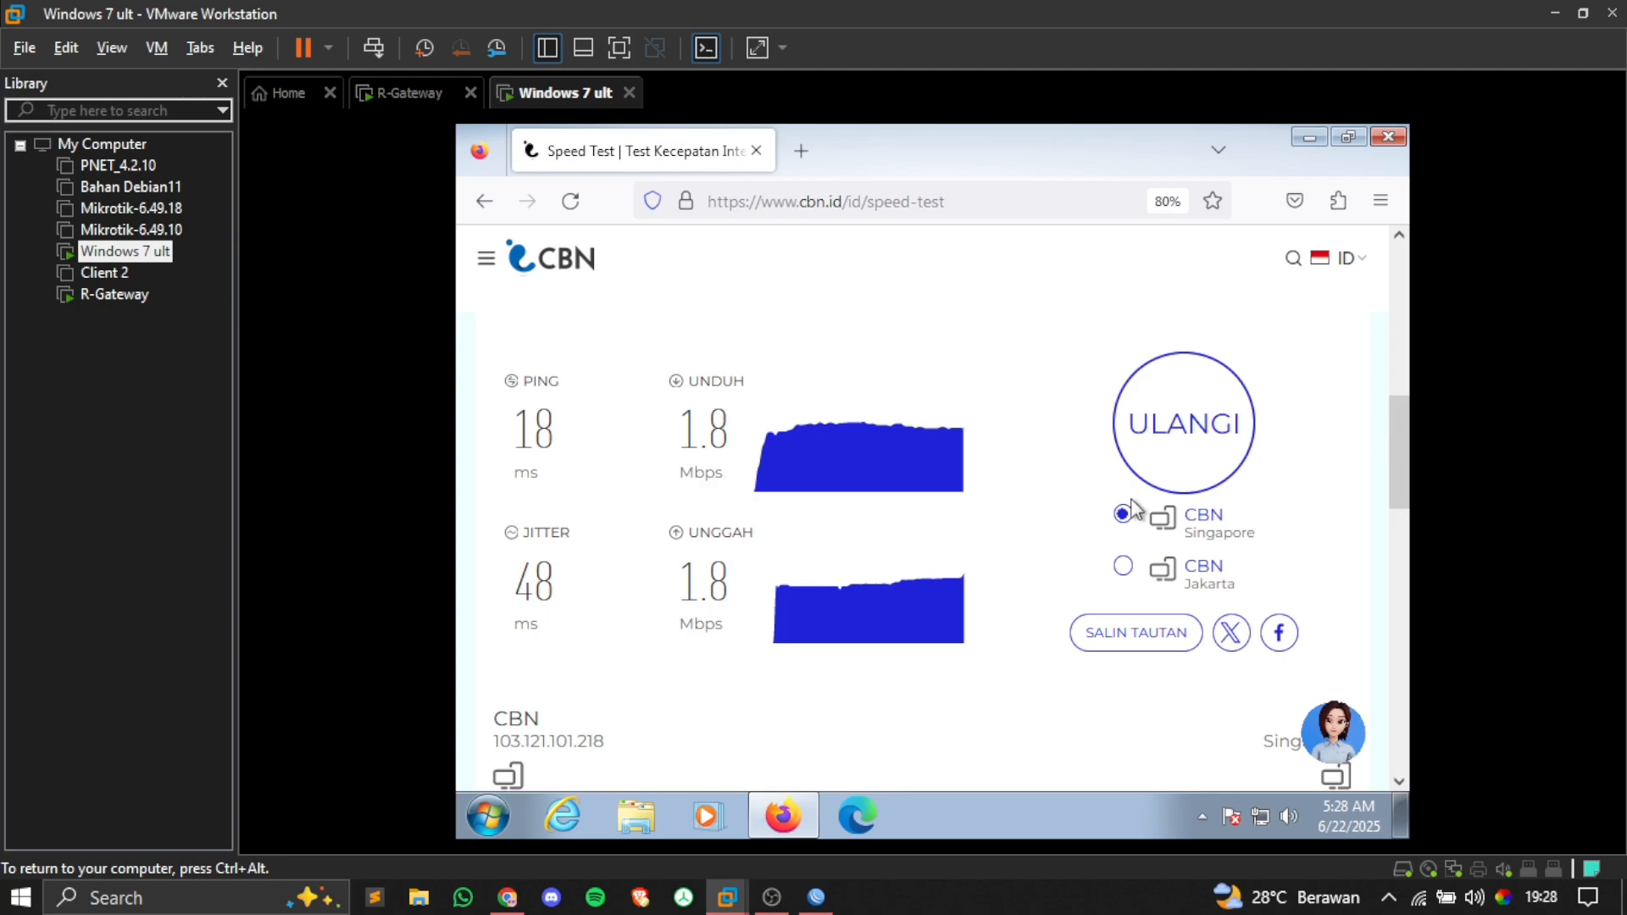
{"action": "left_click", "coordinate": [1148, 452]}
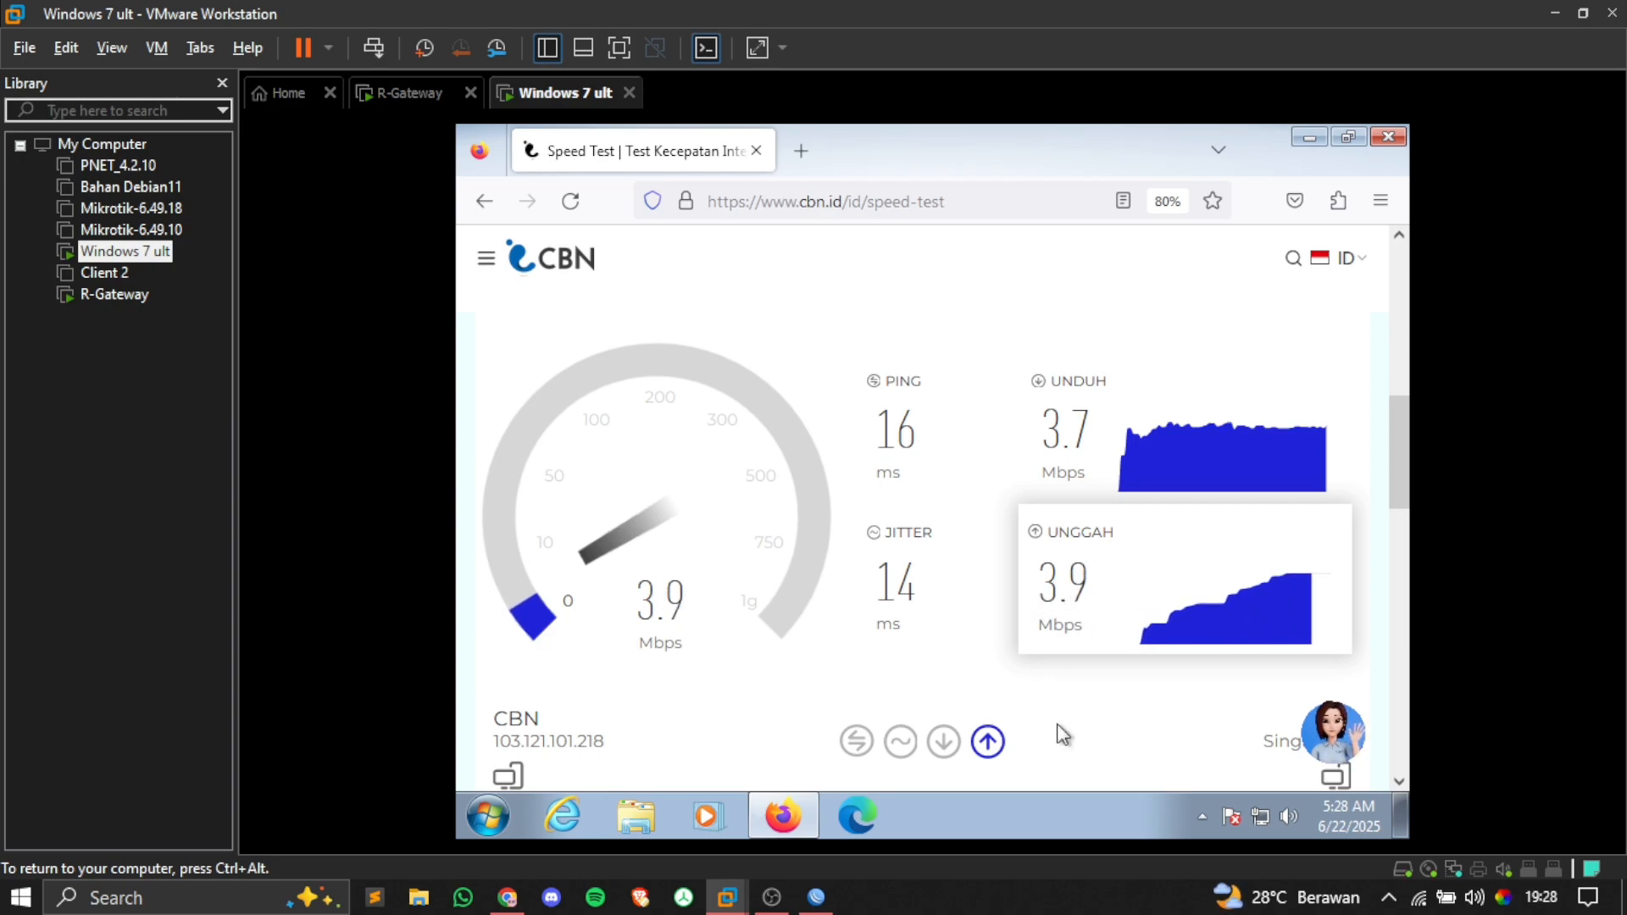
{"action": "key", "text": "ctrl+alt"}
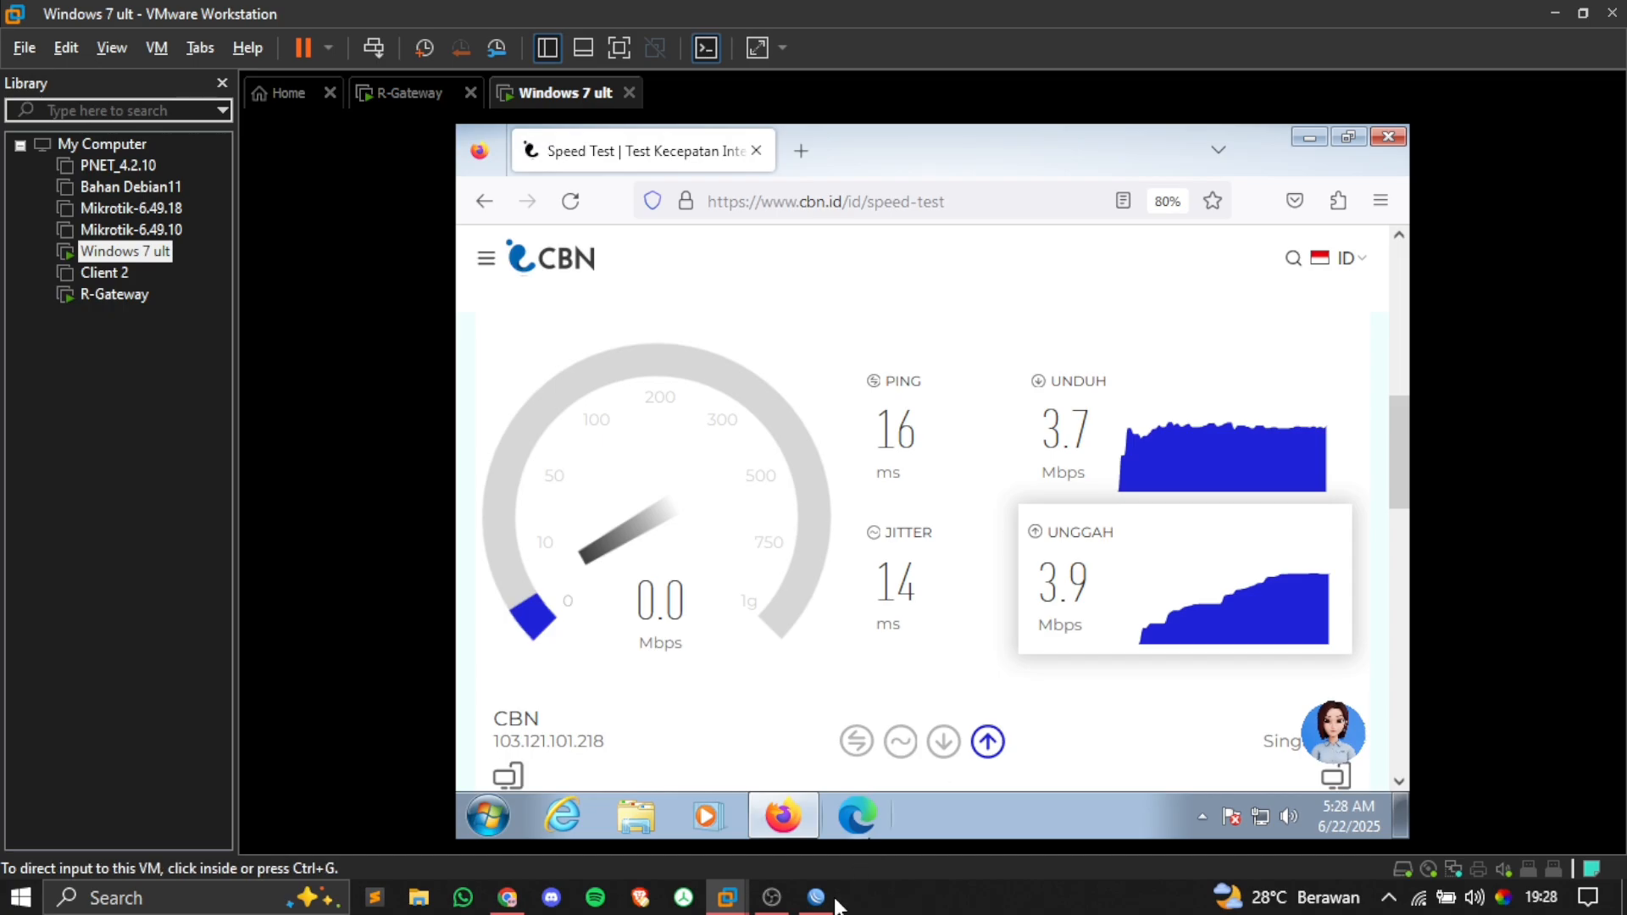
{"action": "key", "text": "alt+Tab"}
Step: Change the router clock hour from 20 to 02, making the time 02:28
{"action": "left_click", "coordinate": [568, 389]}
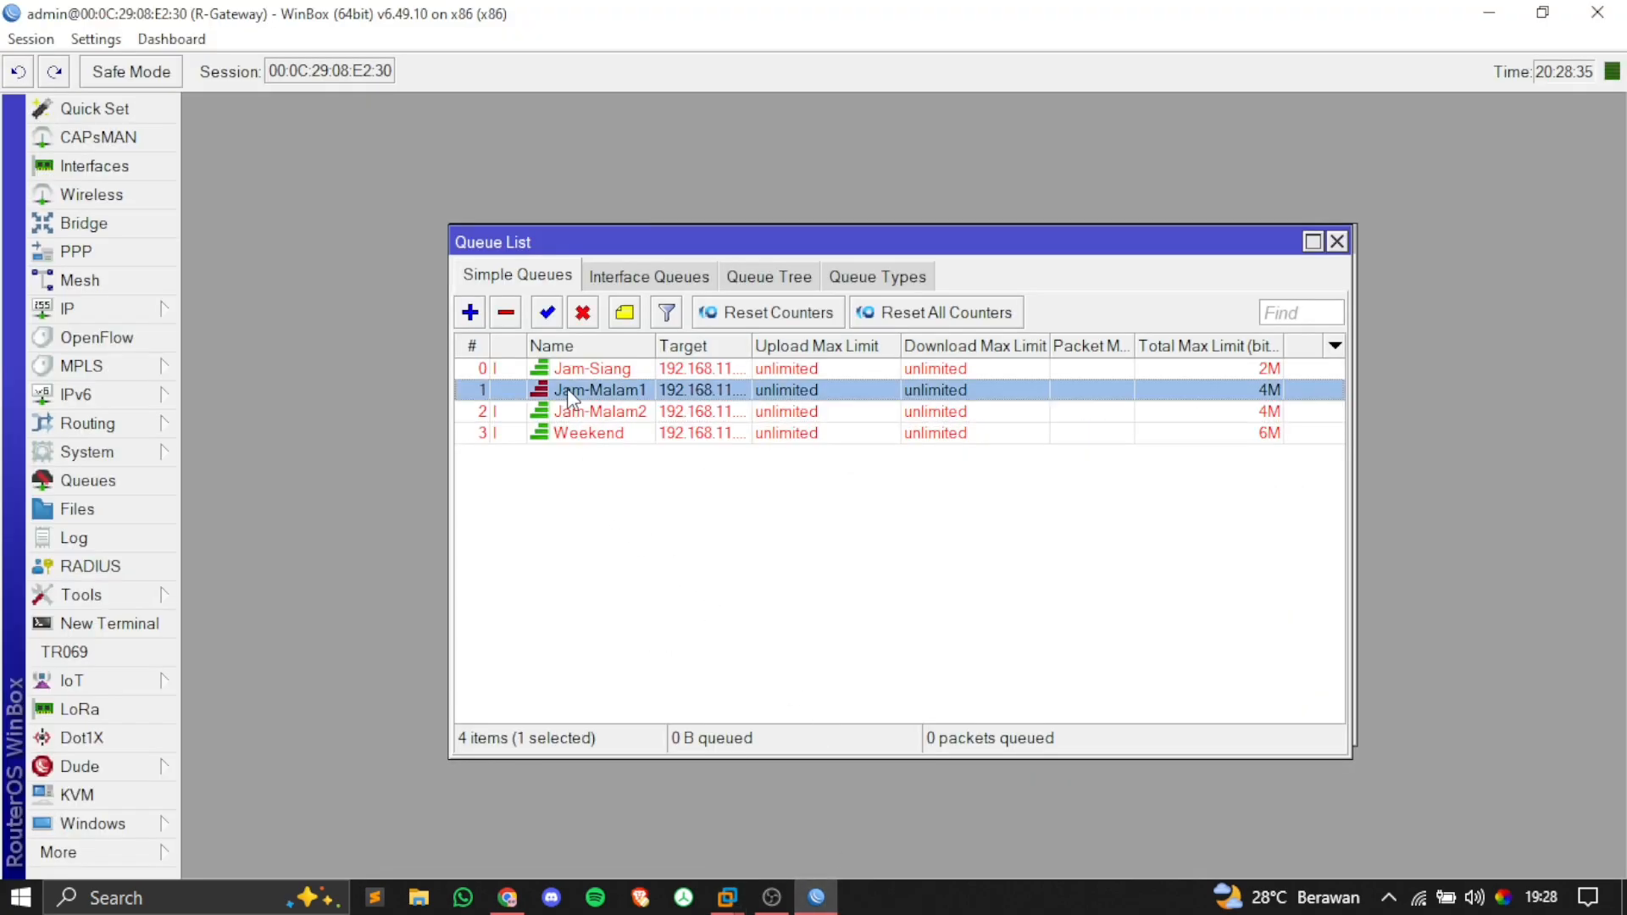
{"action": "left_click", "coordinate": [579, 468]}
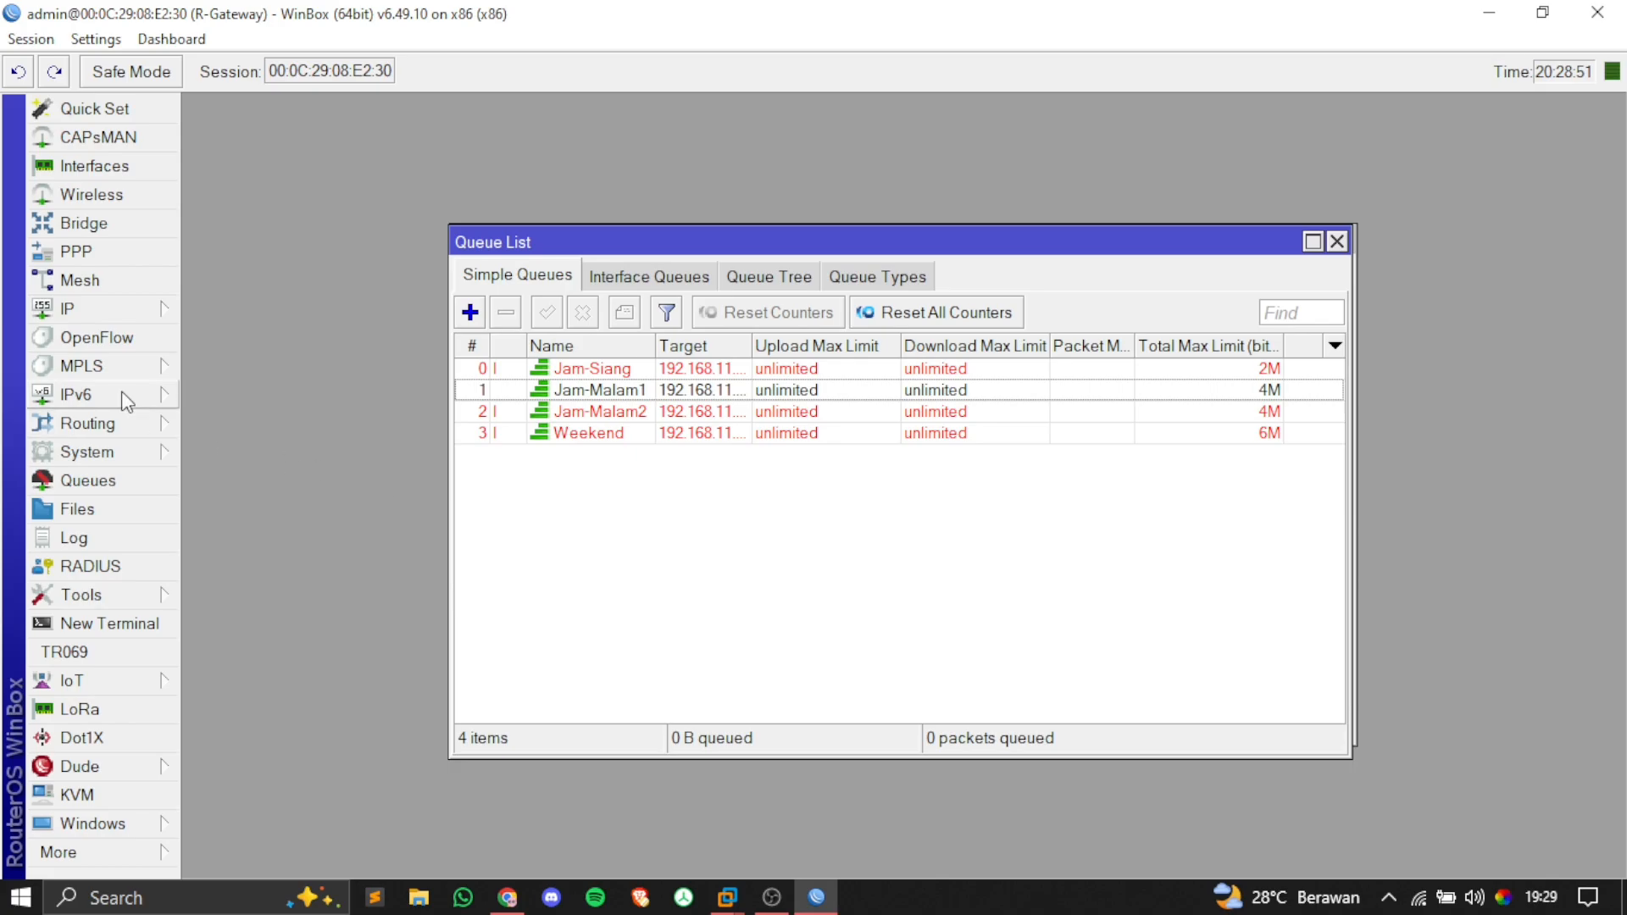
{"action": "left_click", "coordinate": [152, 456]}
{"action": "left_click", "coordinate": [222, 89]}
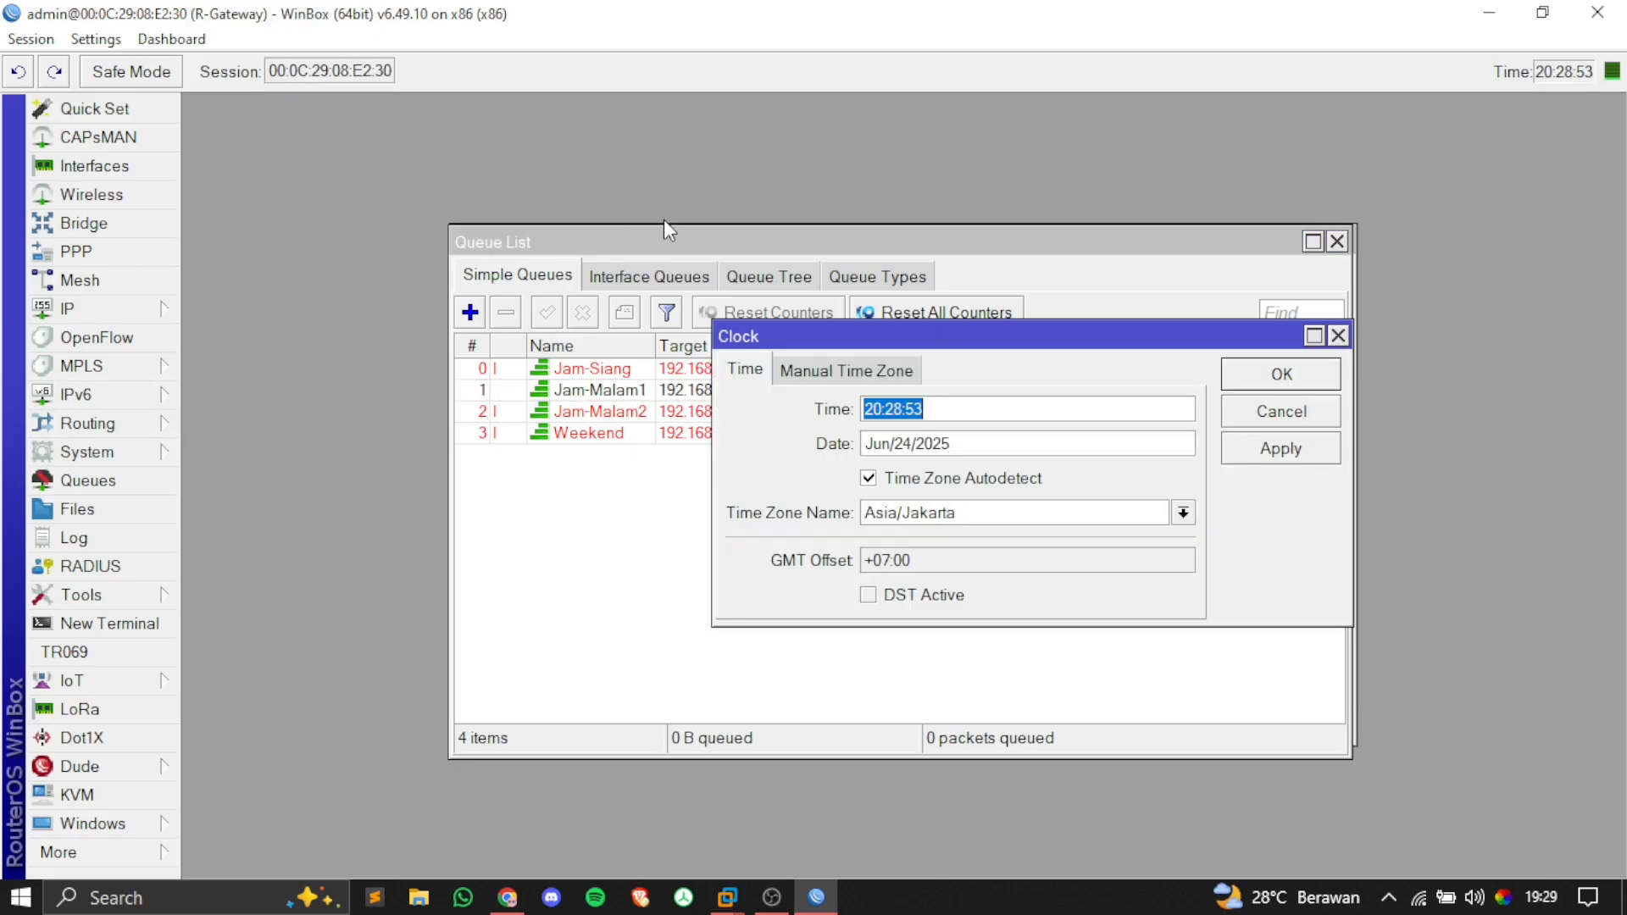
{"action": "left_click", "coordinate": [883, 410]}
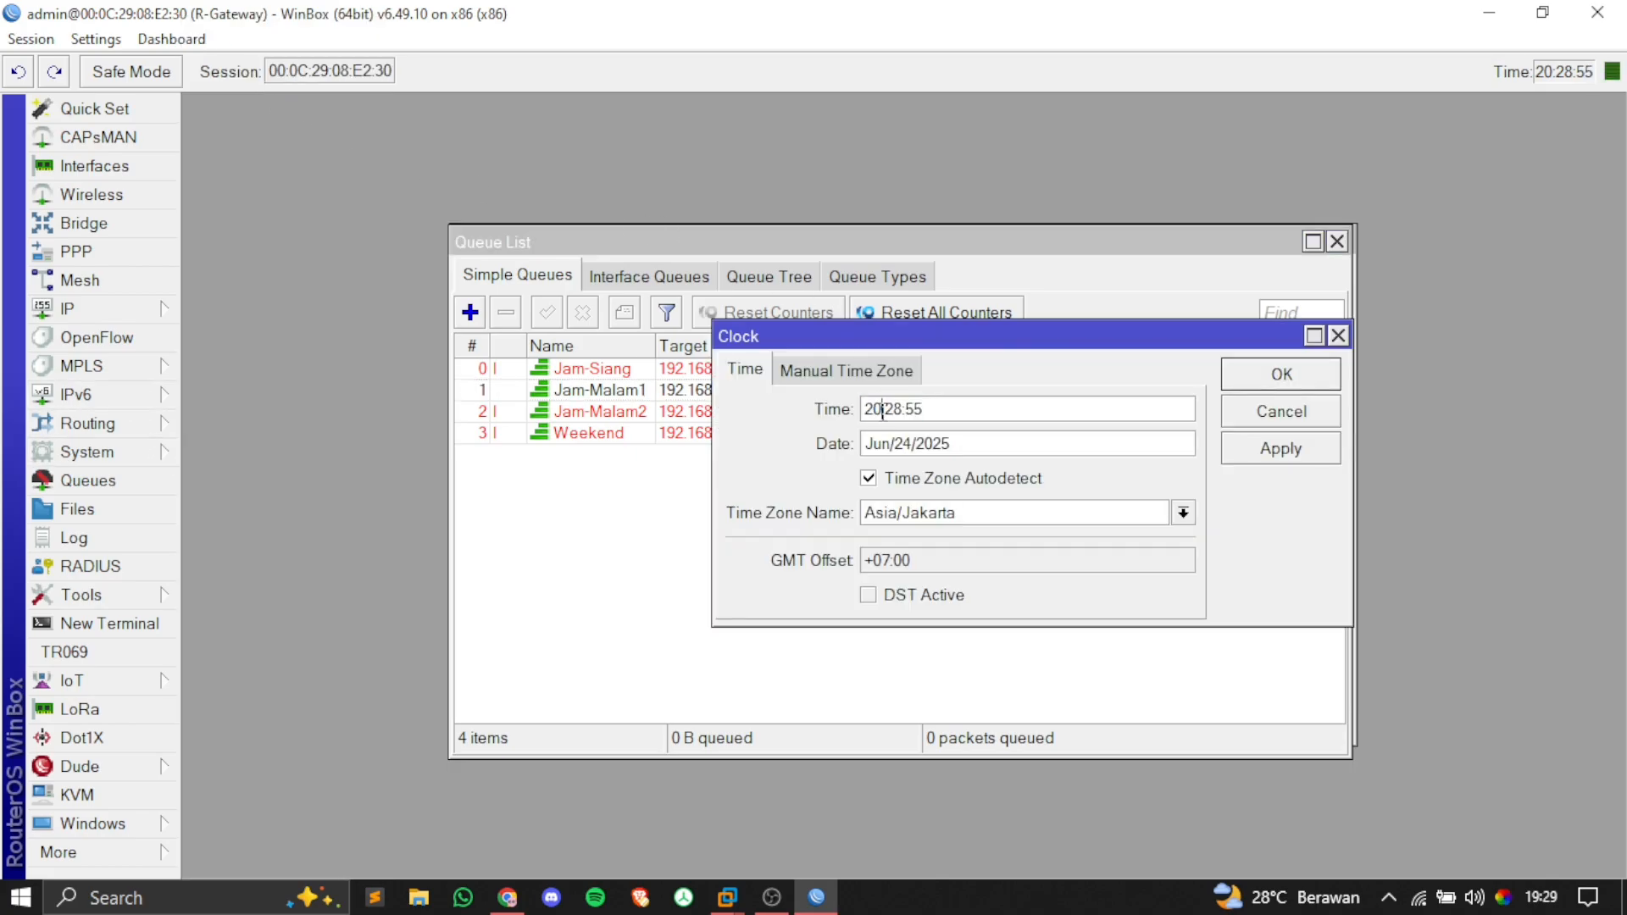
{"action": "key", "text": "BackSpace"}
{"action": "key", "text": "BackSpace"}
{"action": "type", "text": "02"}
{"action": "left_click", "coordinate": [1250, 449]}
{"action": "left_click", "coordinate": [1264, 383]}
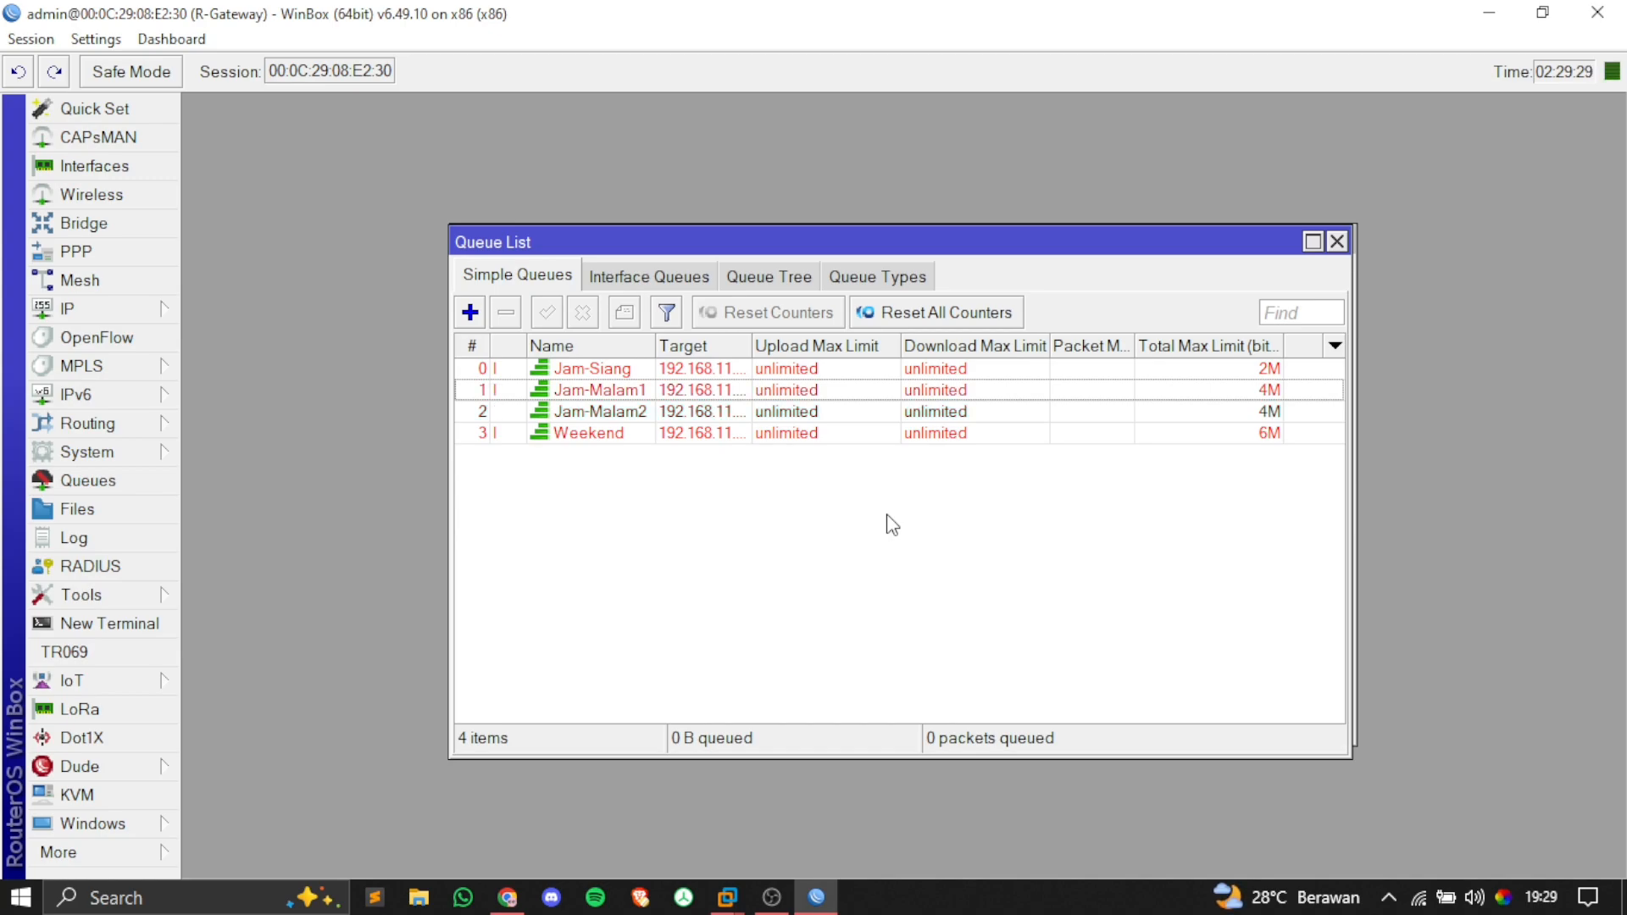
Step: Confirm Jam-Malam2 is now the only active queue
{"action": "left_click", "coordinate": [599, 415]}
{"action": "left_click", "coordinate": [513, 481]}
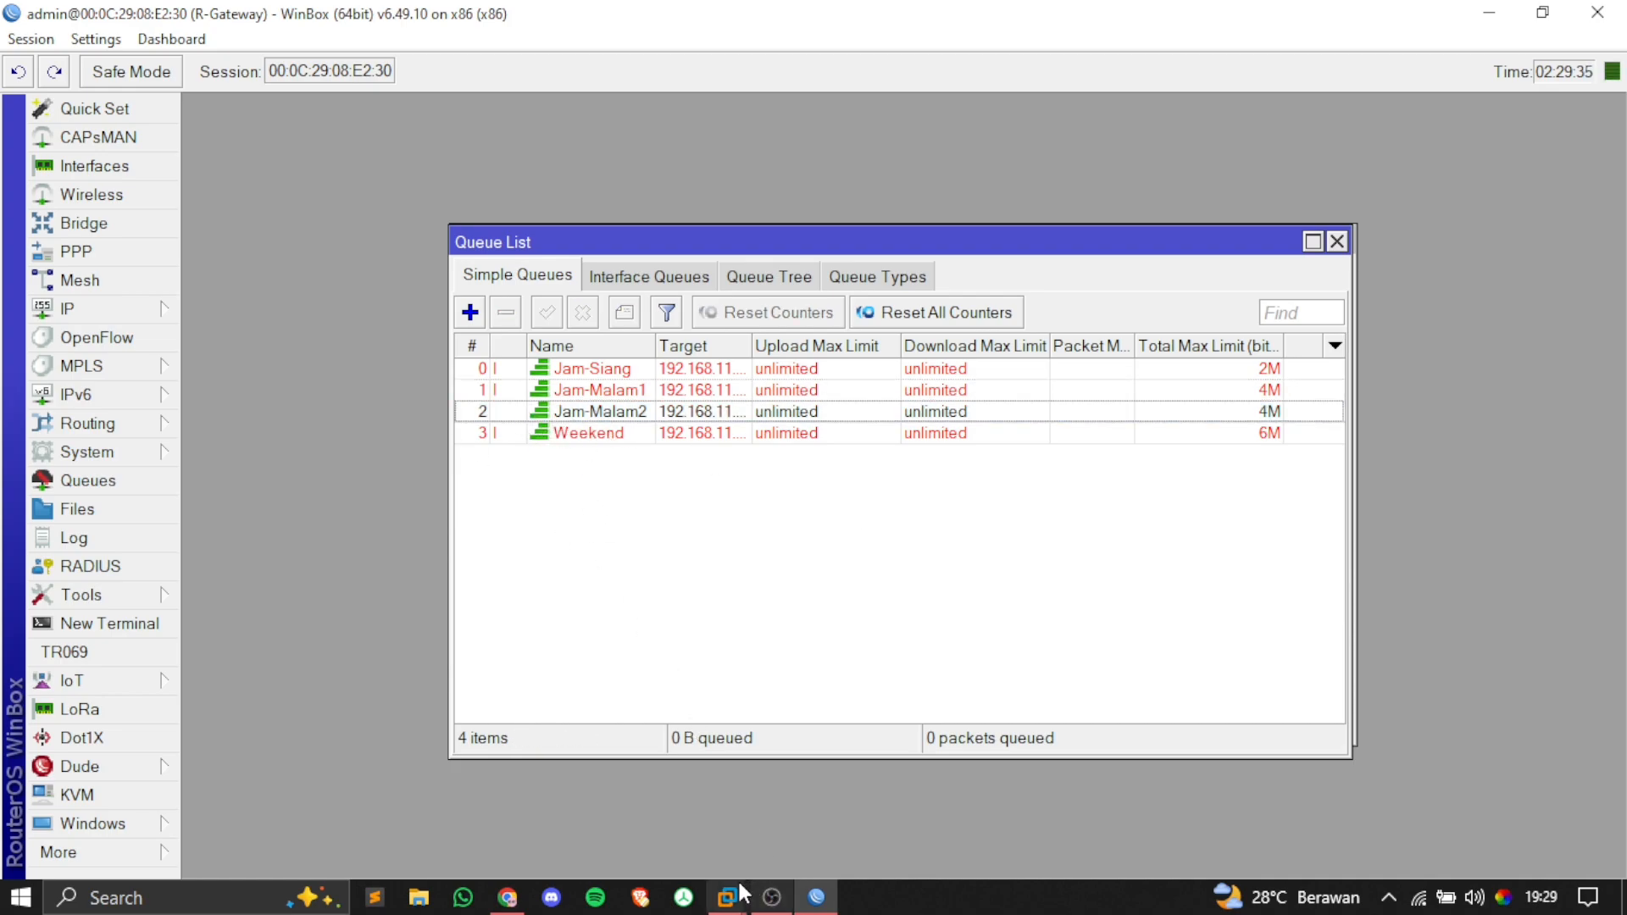
{"action": "mouse_move", "coordinate": [735, 890]}
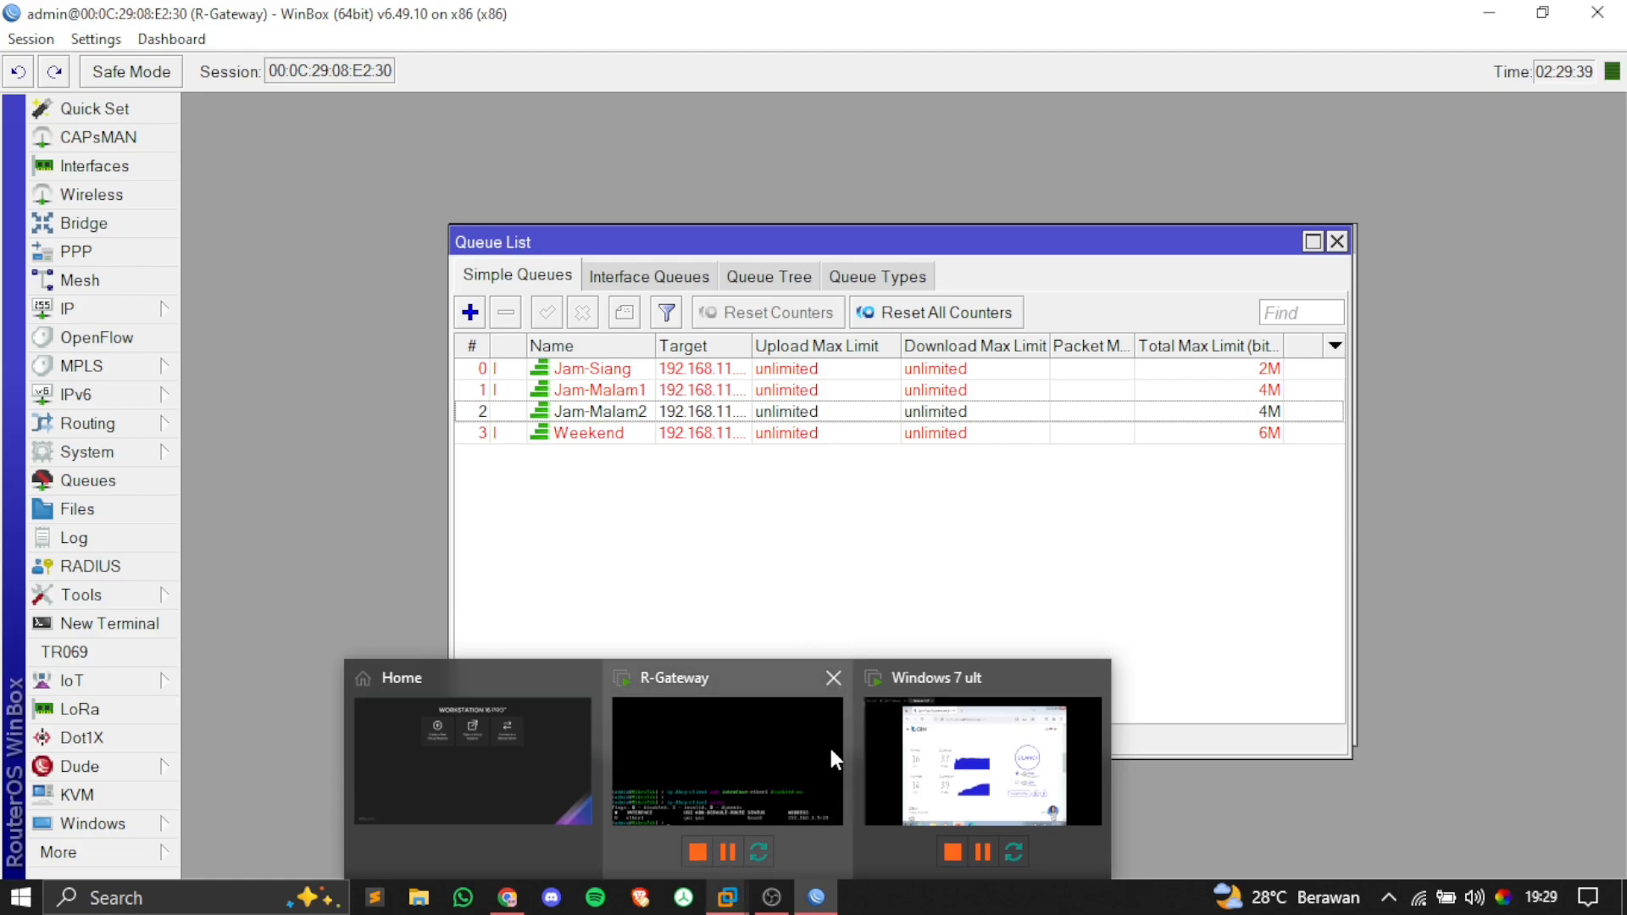
Step: Rerun the client speed test under the 4M Jam-Malam2 limit, then return to WinBox
{"action": "left_click", "coordinate": [885, 744]}
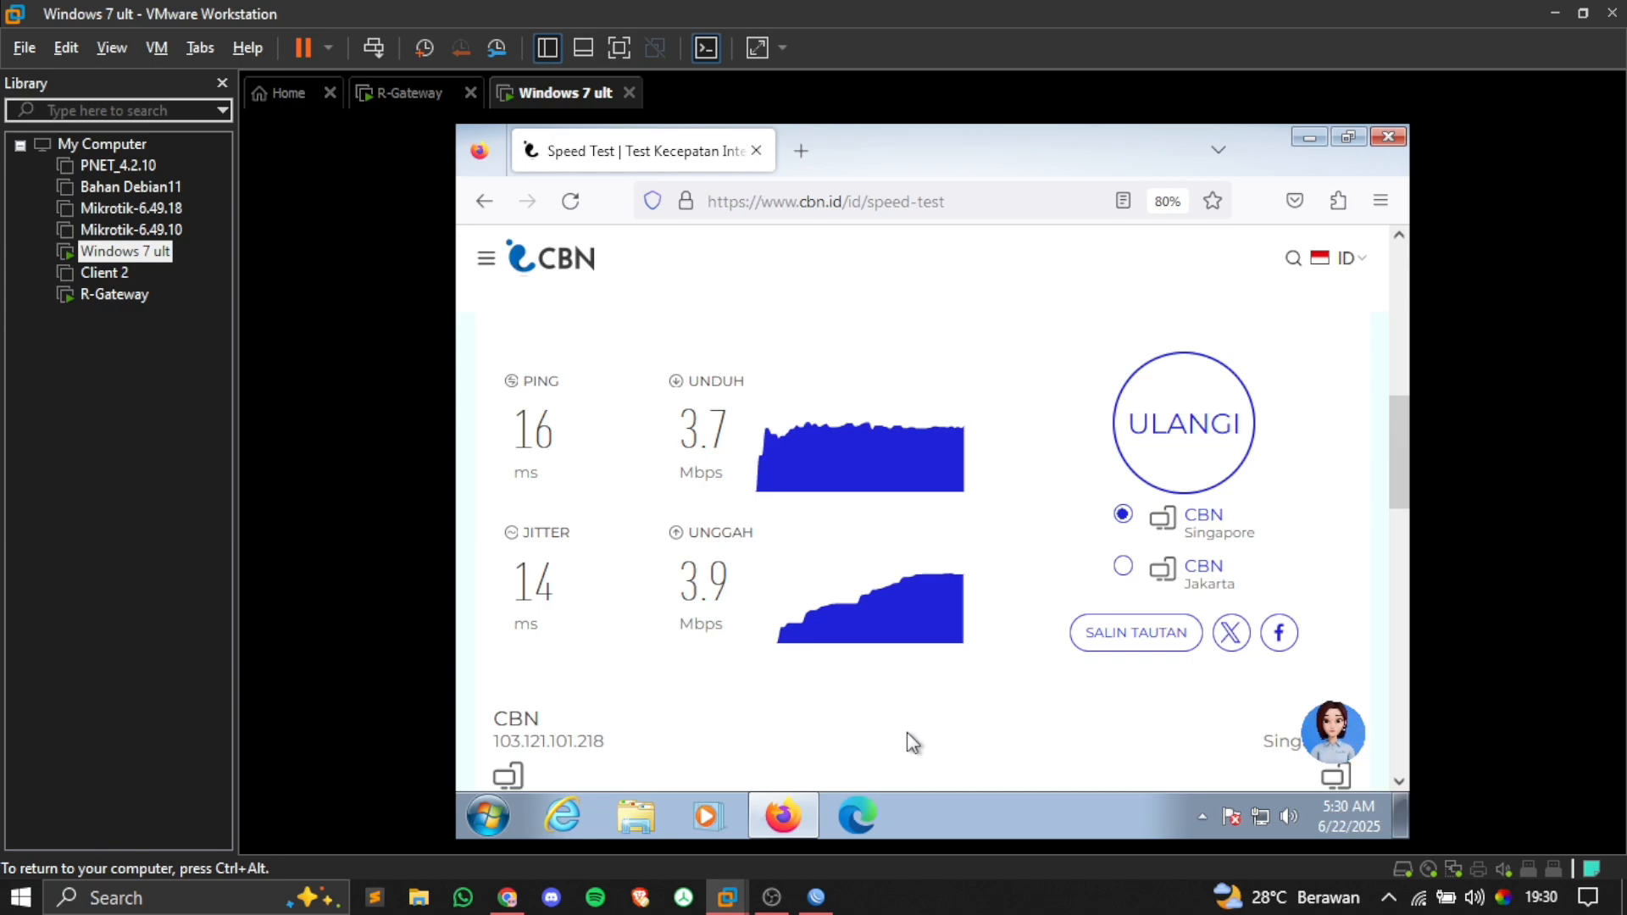
{"action": "left_click", "coordinate": [1187, 466]}
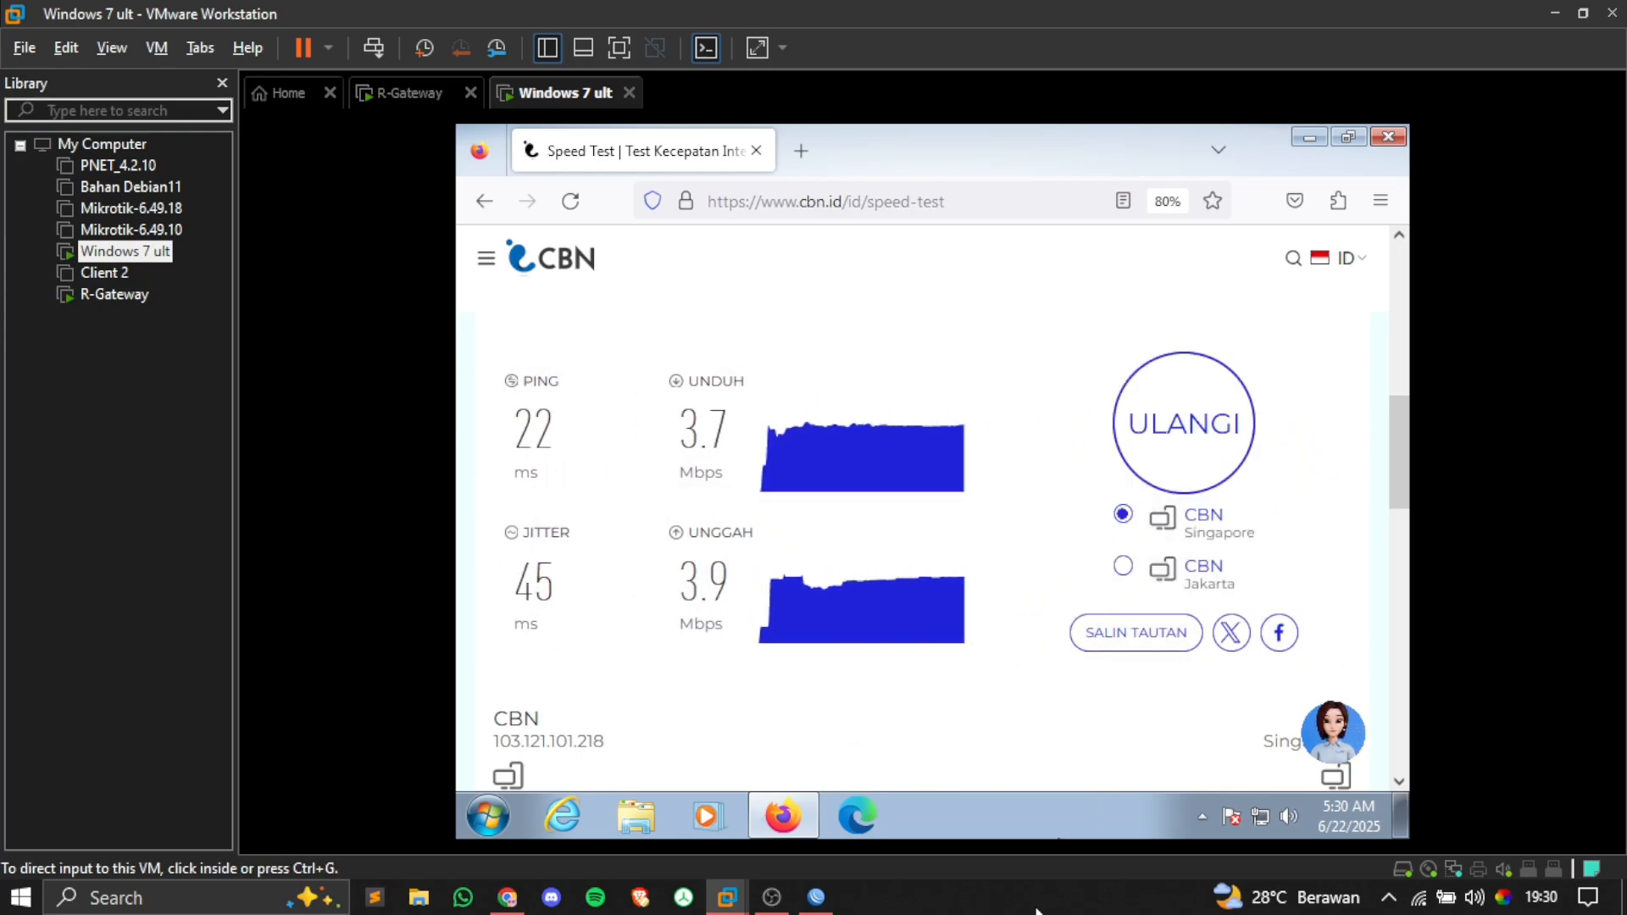
{"action": "left_click", "coordinate": [816, 897]}
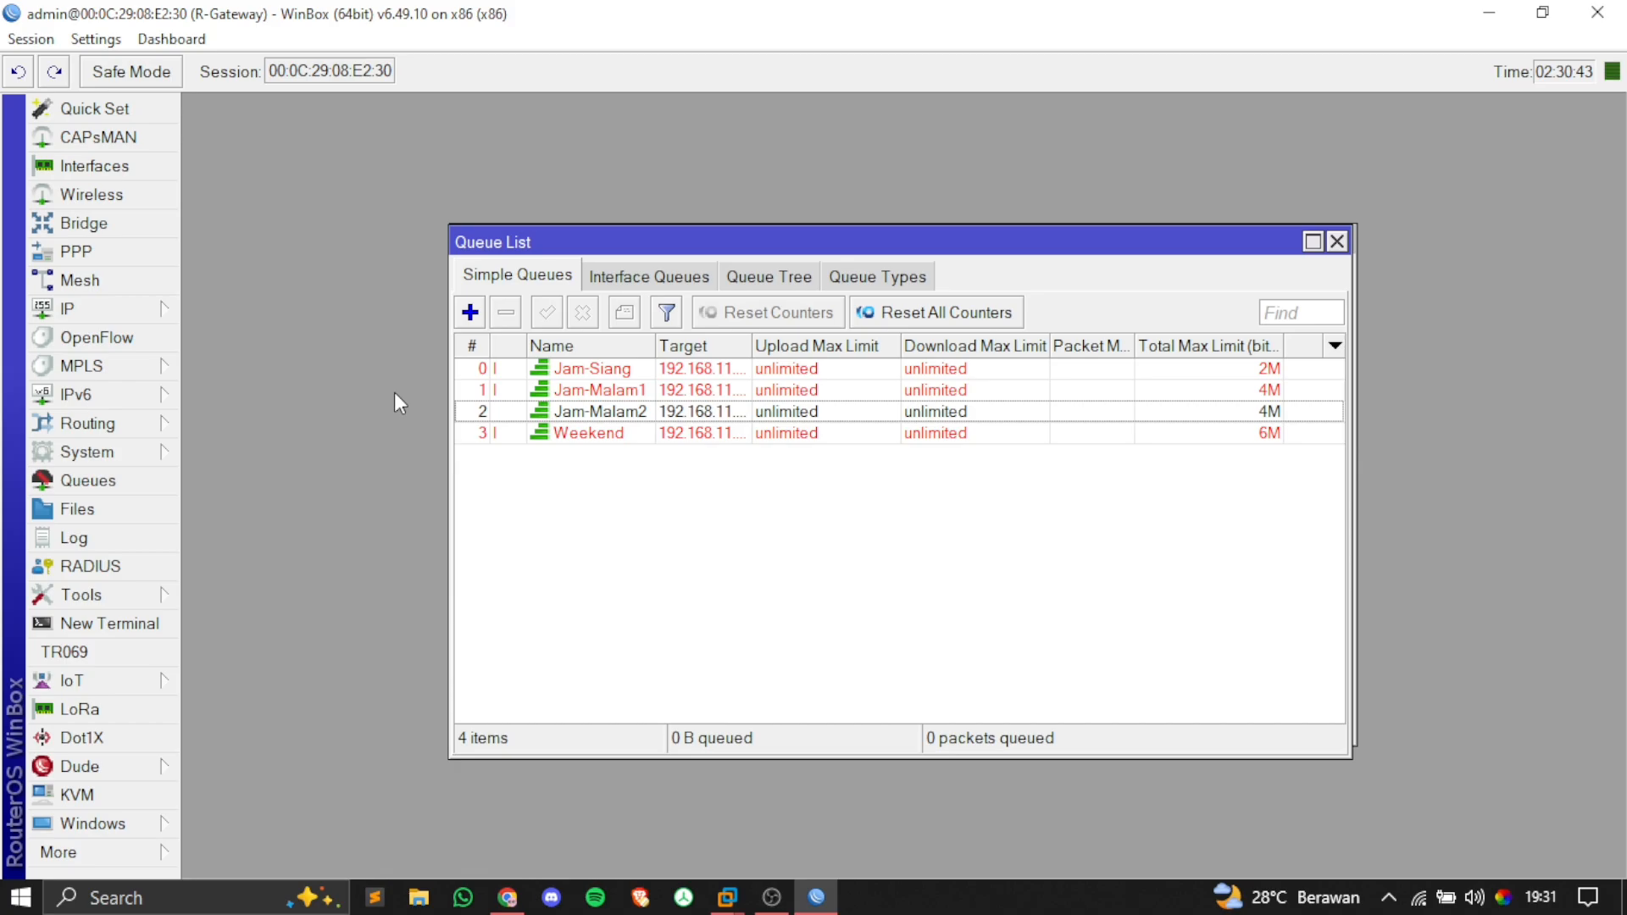
Step: Change the router date's day from 24 to 22 (Sunday, Jun/22/2025), checking the host calendar
{"action": "left_click", "coordinate": [159, 449]}
{"action": "left_click", "coordinate": [359, 91]}
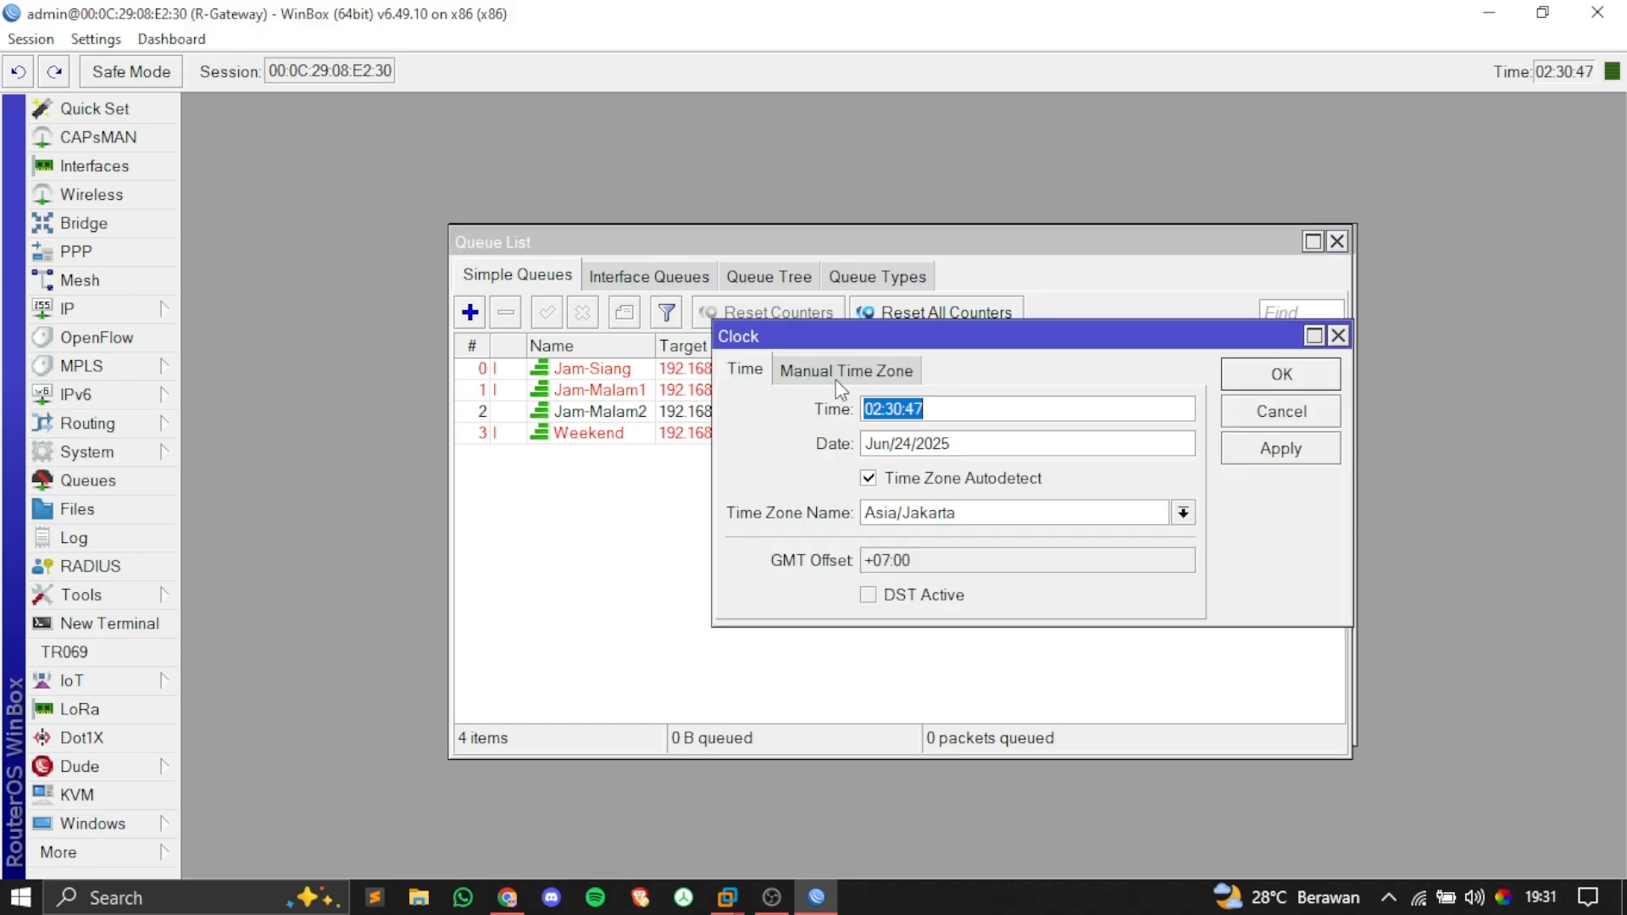
{"action": "left_click", "coordinate": [918, 442]}
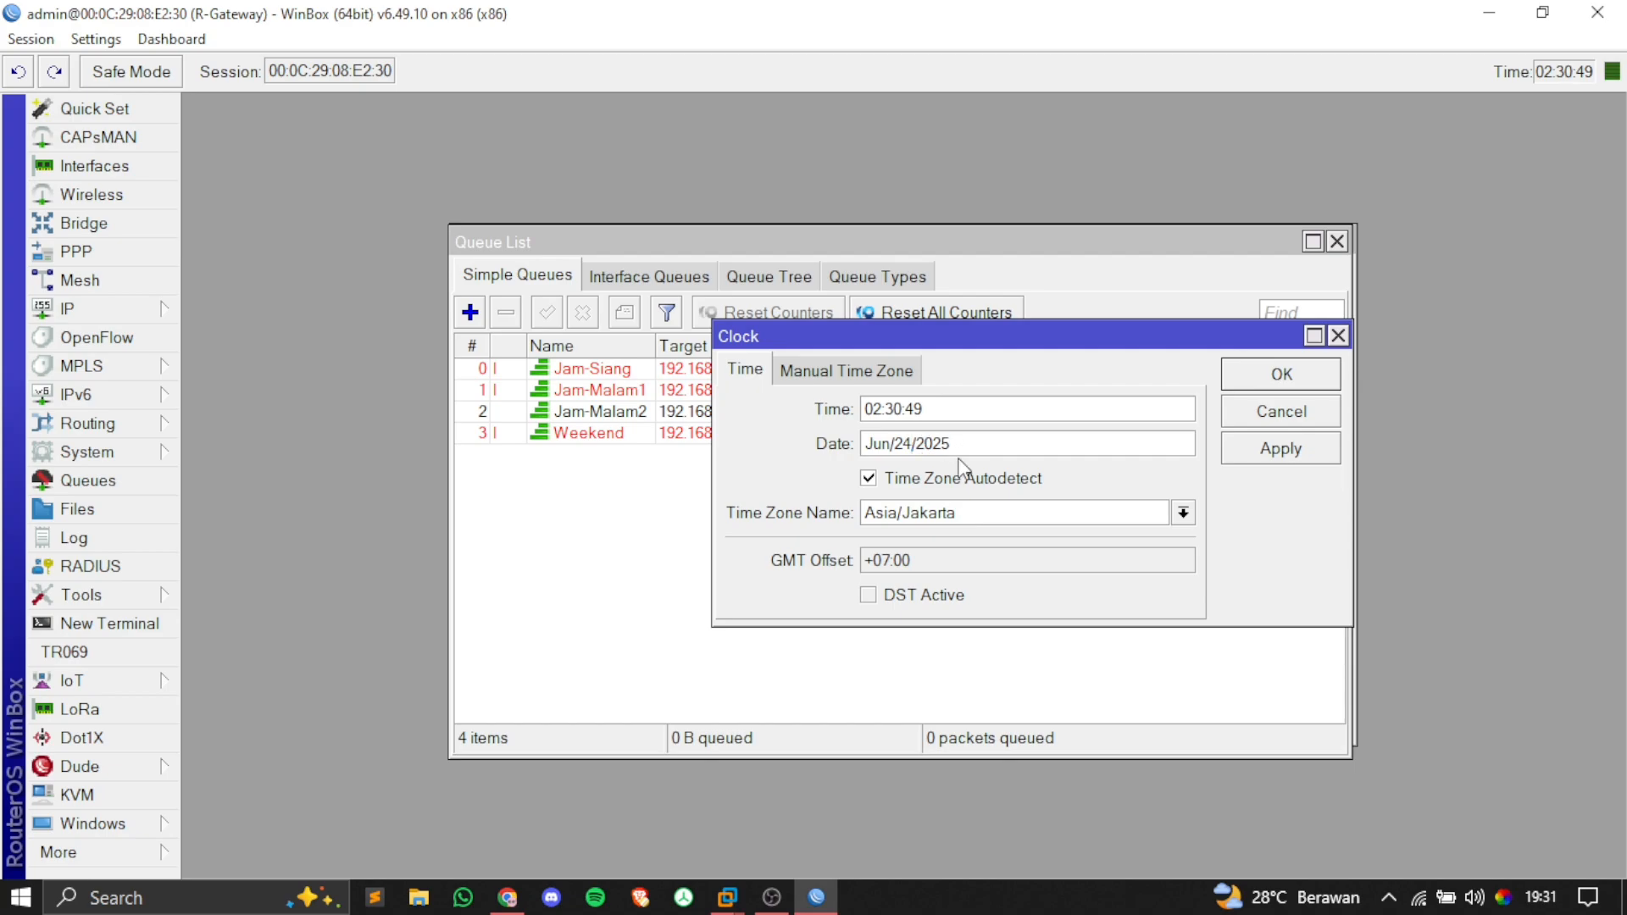
{"action": "key", "text": "BackSpace"}
{"action": "key", "text": "BackSpace"}
{"action": "left_click", "coordinate": [1542, 889]}
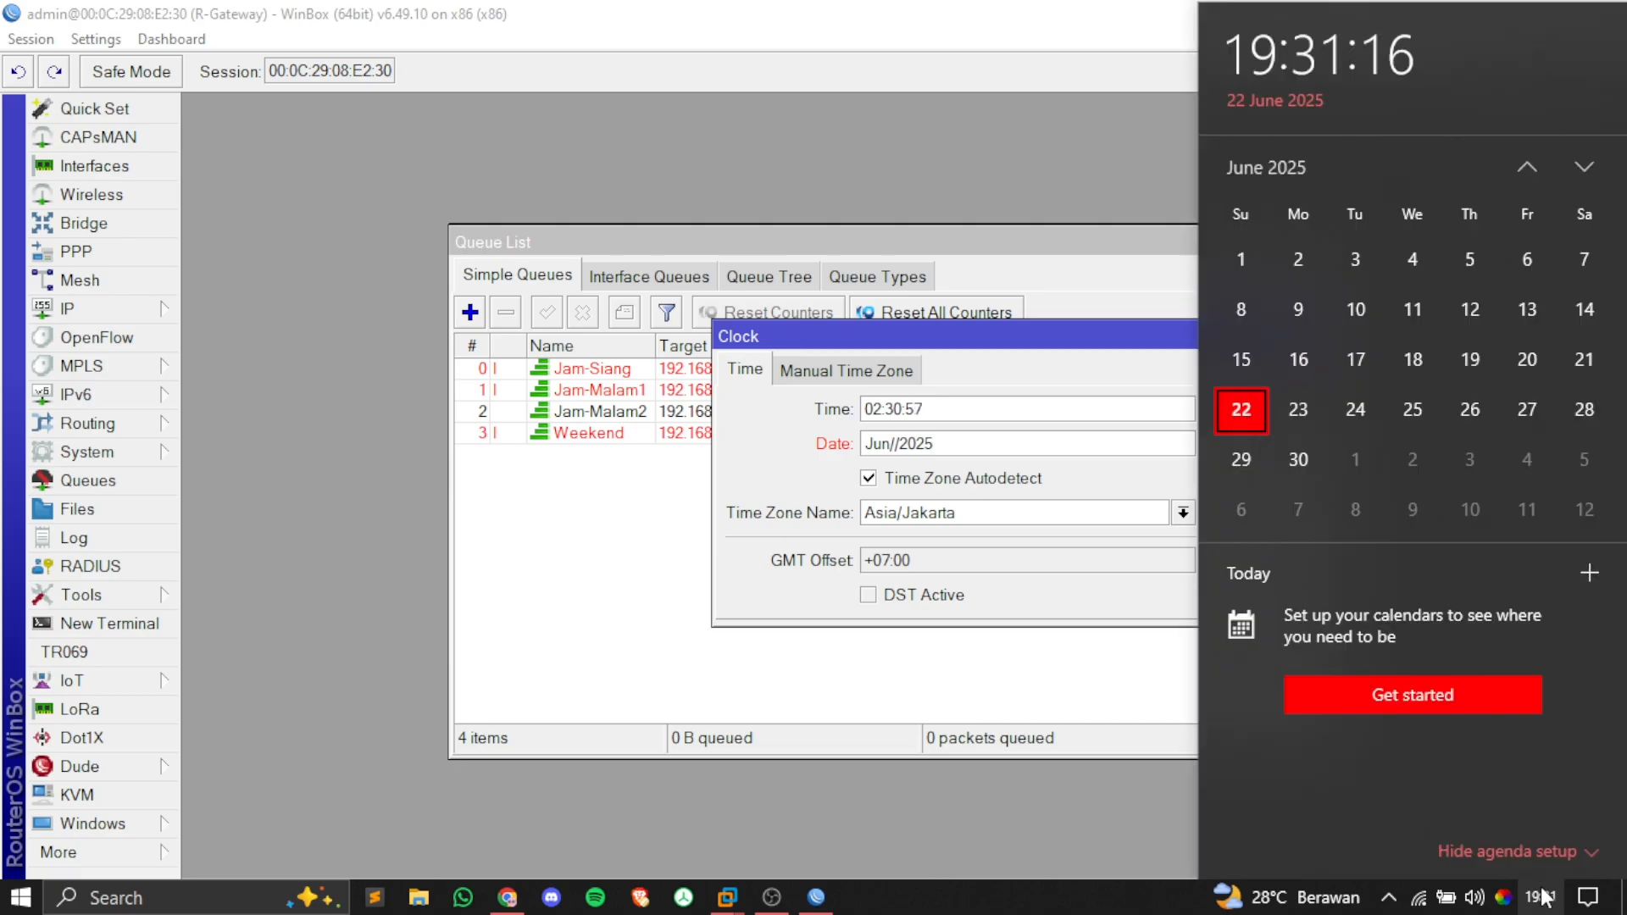
{"action": "left_click", "coordinate": [1544, 897]}
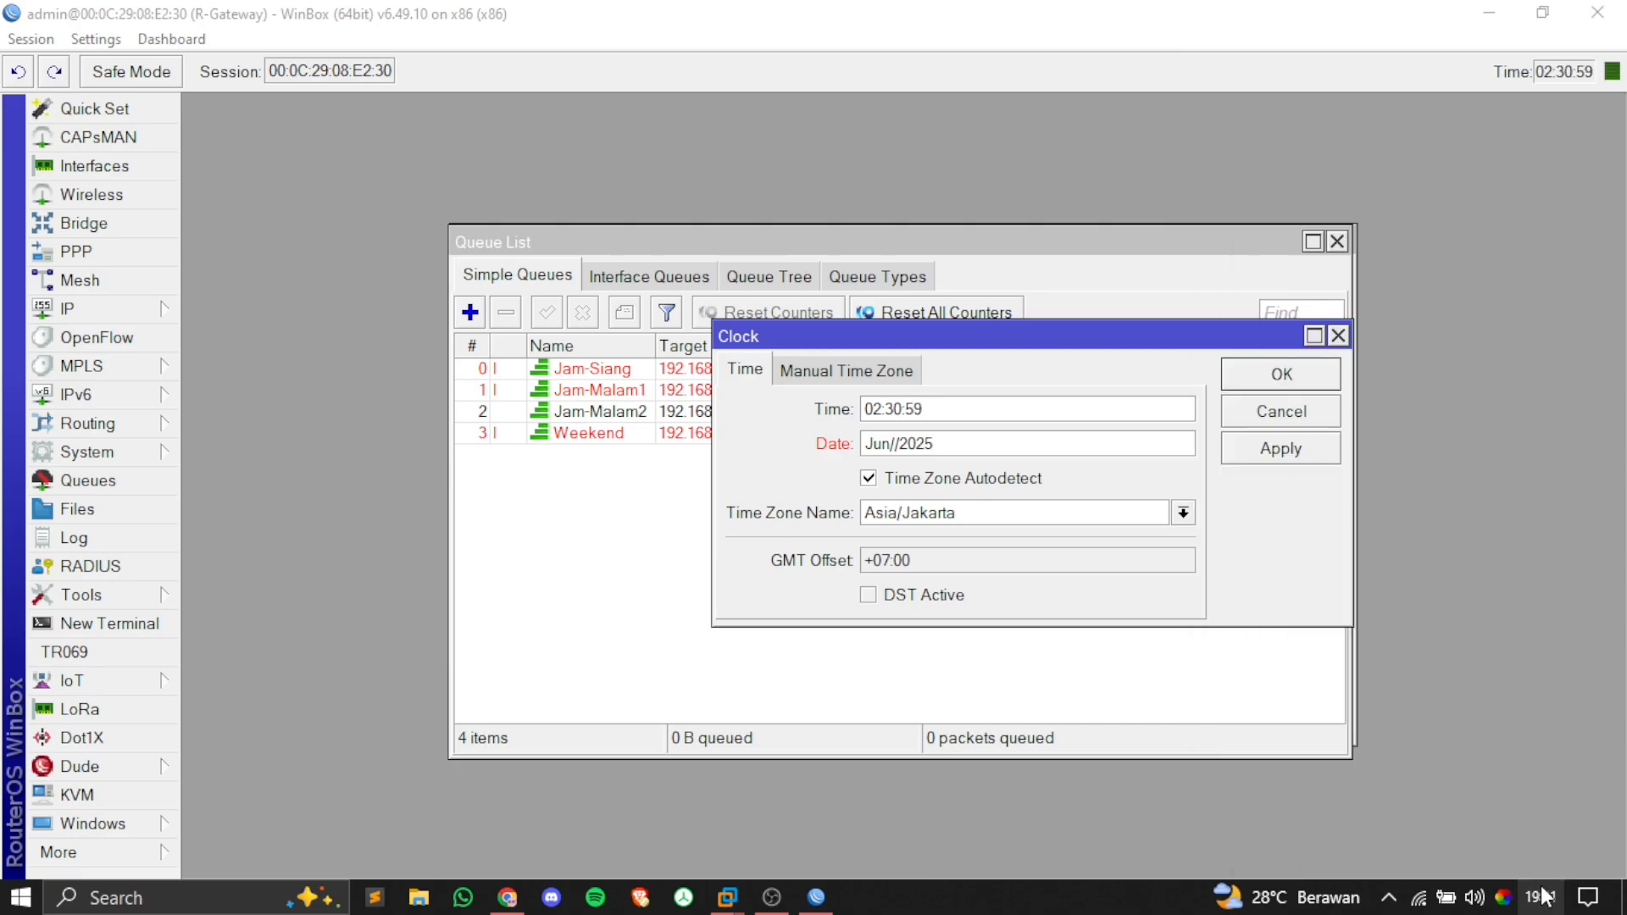
{"action": "left_click", "coordinate": [1544, 896]}
{"action": "left_click", "coordinate": [1544, 896]}
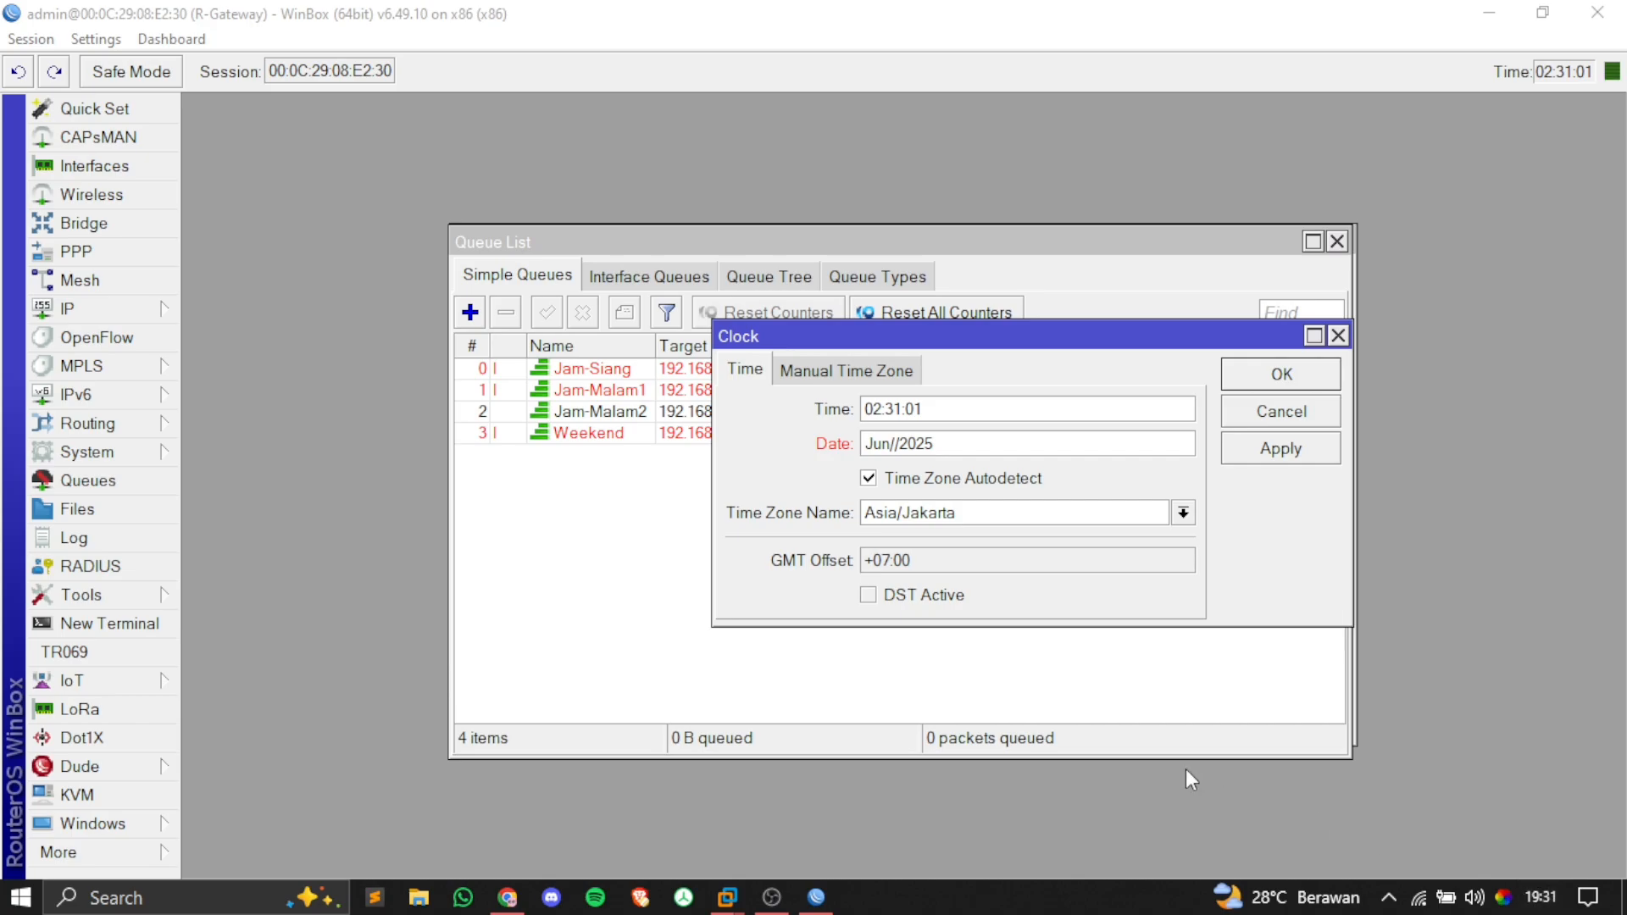
{"action": "key", "text": "alt+super+d"}
{"action": "left_click", "coordinate": [895, 443]}
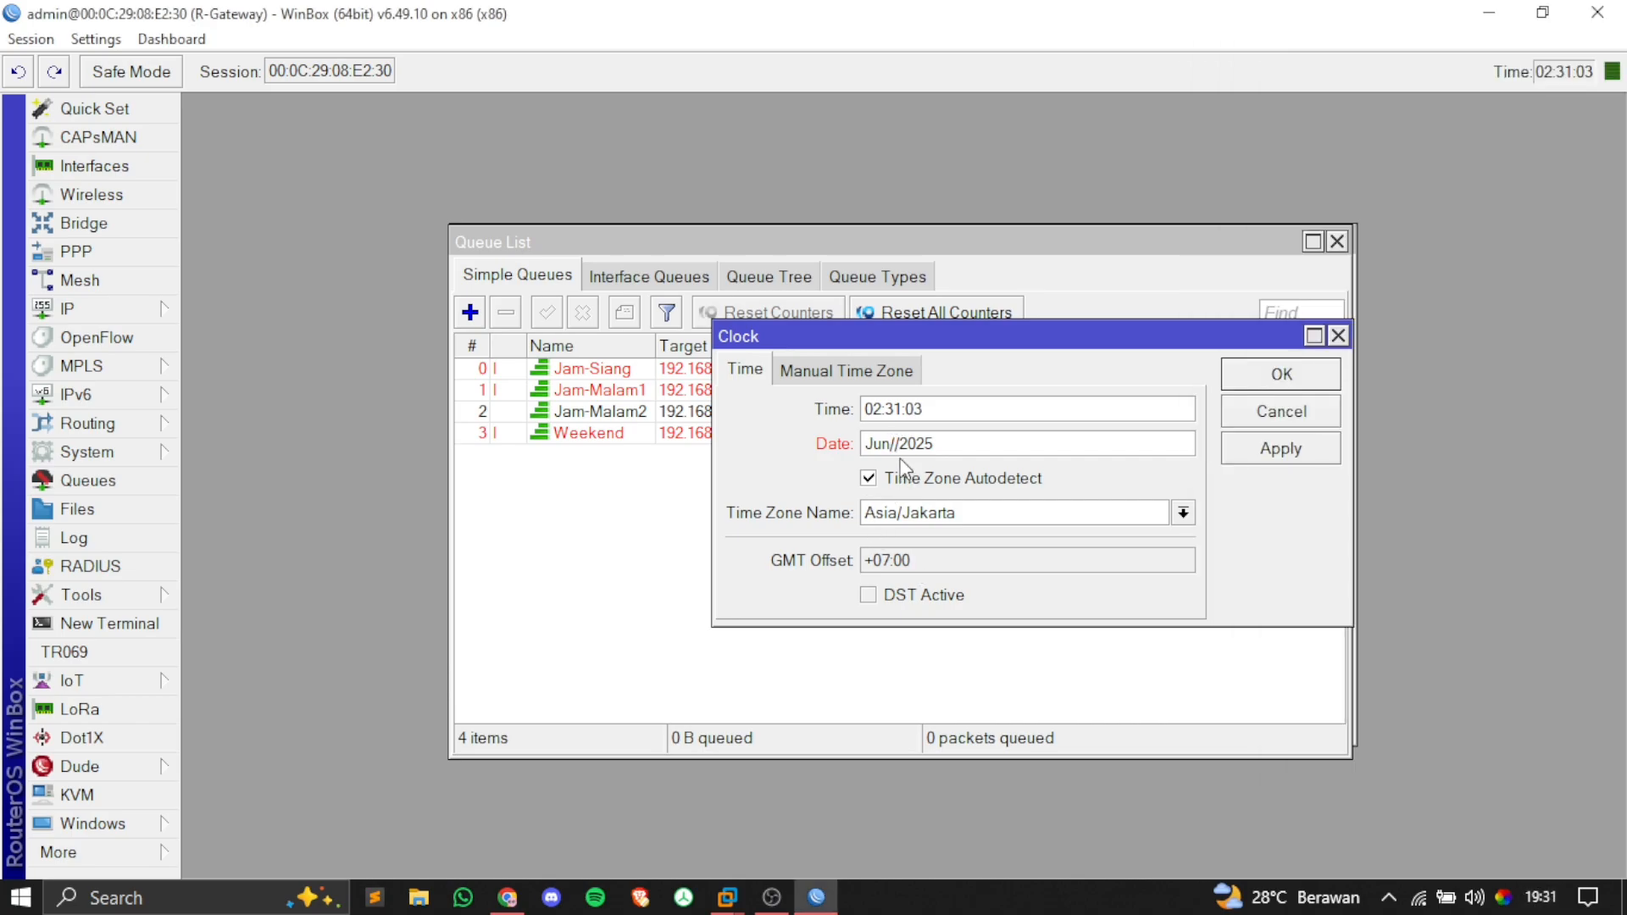
{"action": "type", "text": "22"}
{"action": "left_click", "coordinate": [1237, 450]}
{"action": "left_click", "coordinate": [1243, 387]}
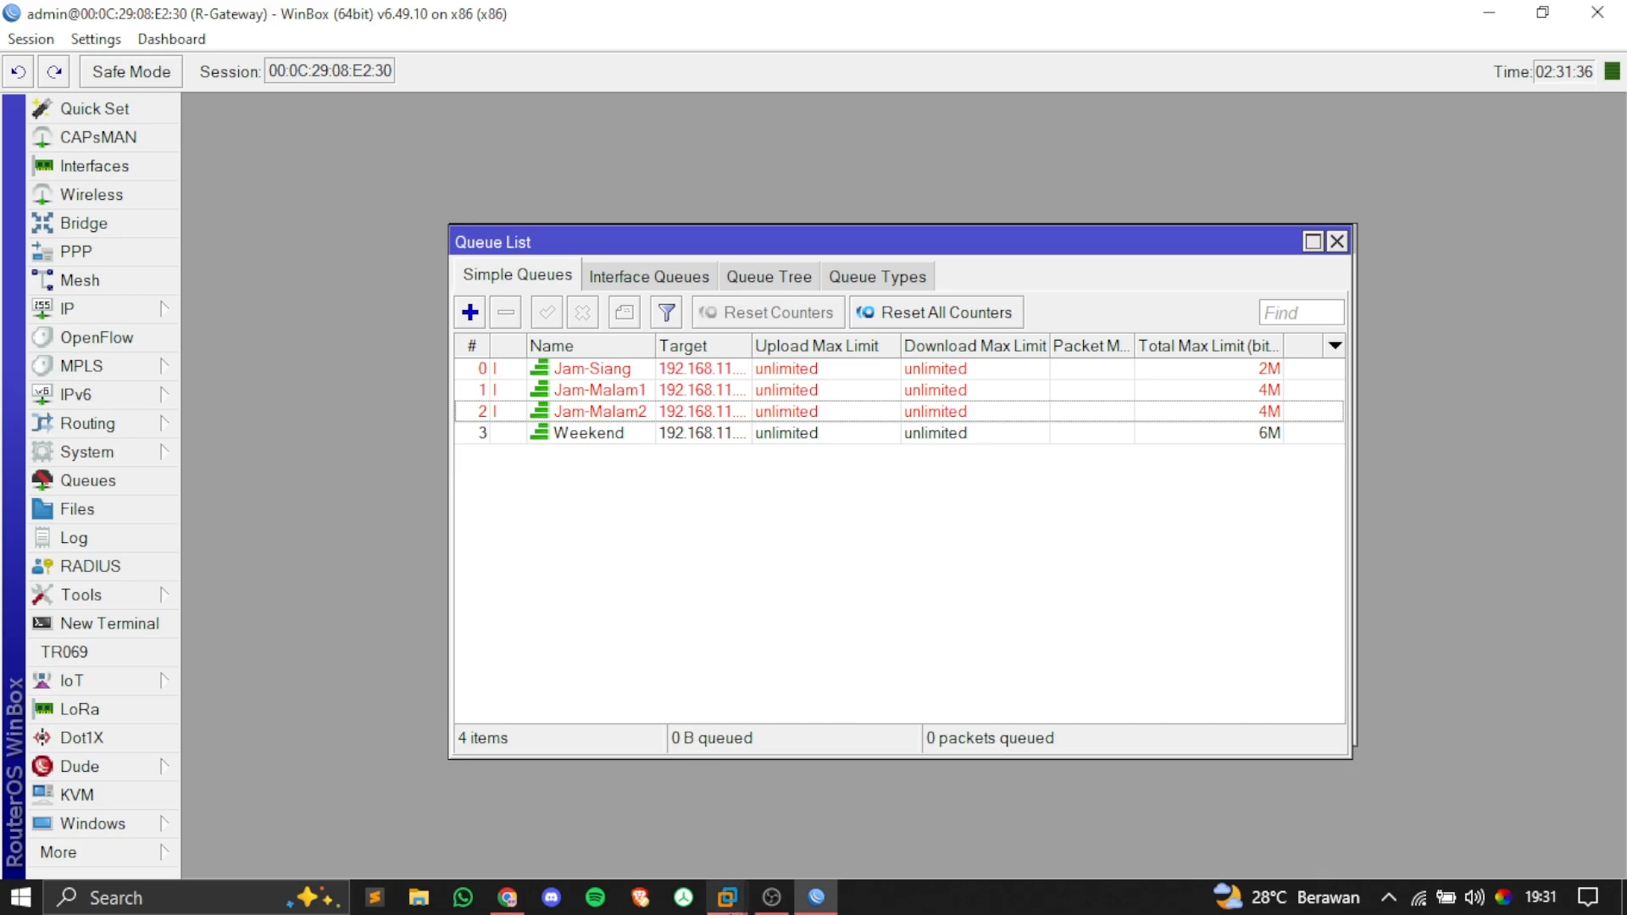
Step: Rerun the client speed test under the Weekend limit, reaching 5.6 Mbps down and 5.8 Mbps up
{"action": "mouse_move", "coordinate": [727, 896]}
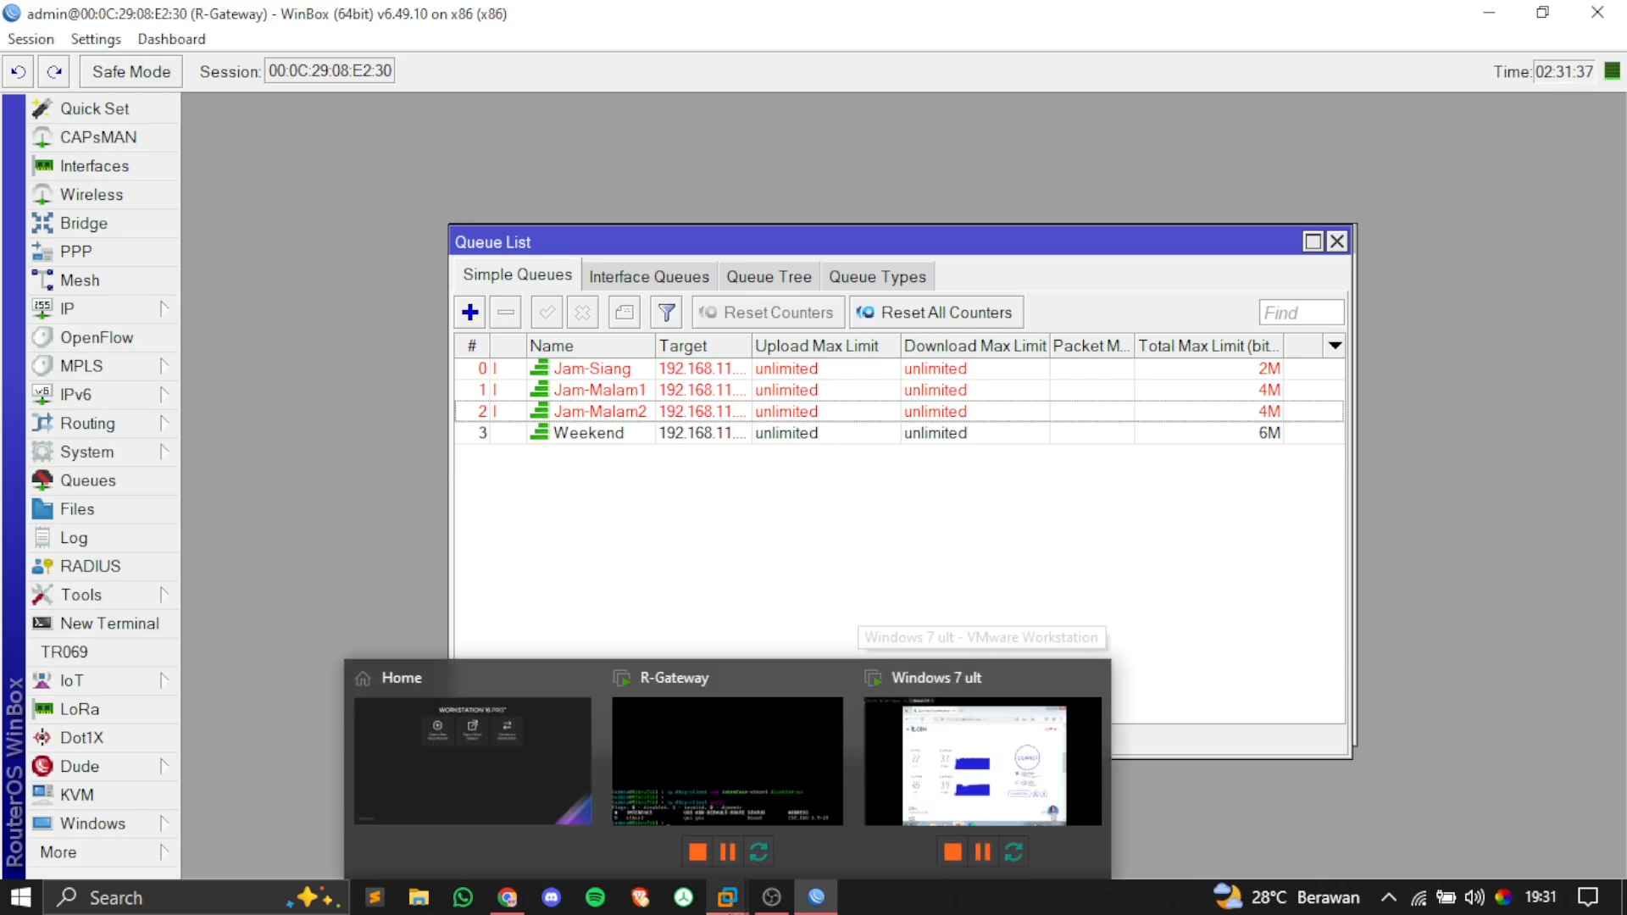
{"action": "left_click", "coordinate": [908, 769]}
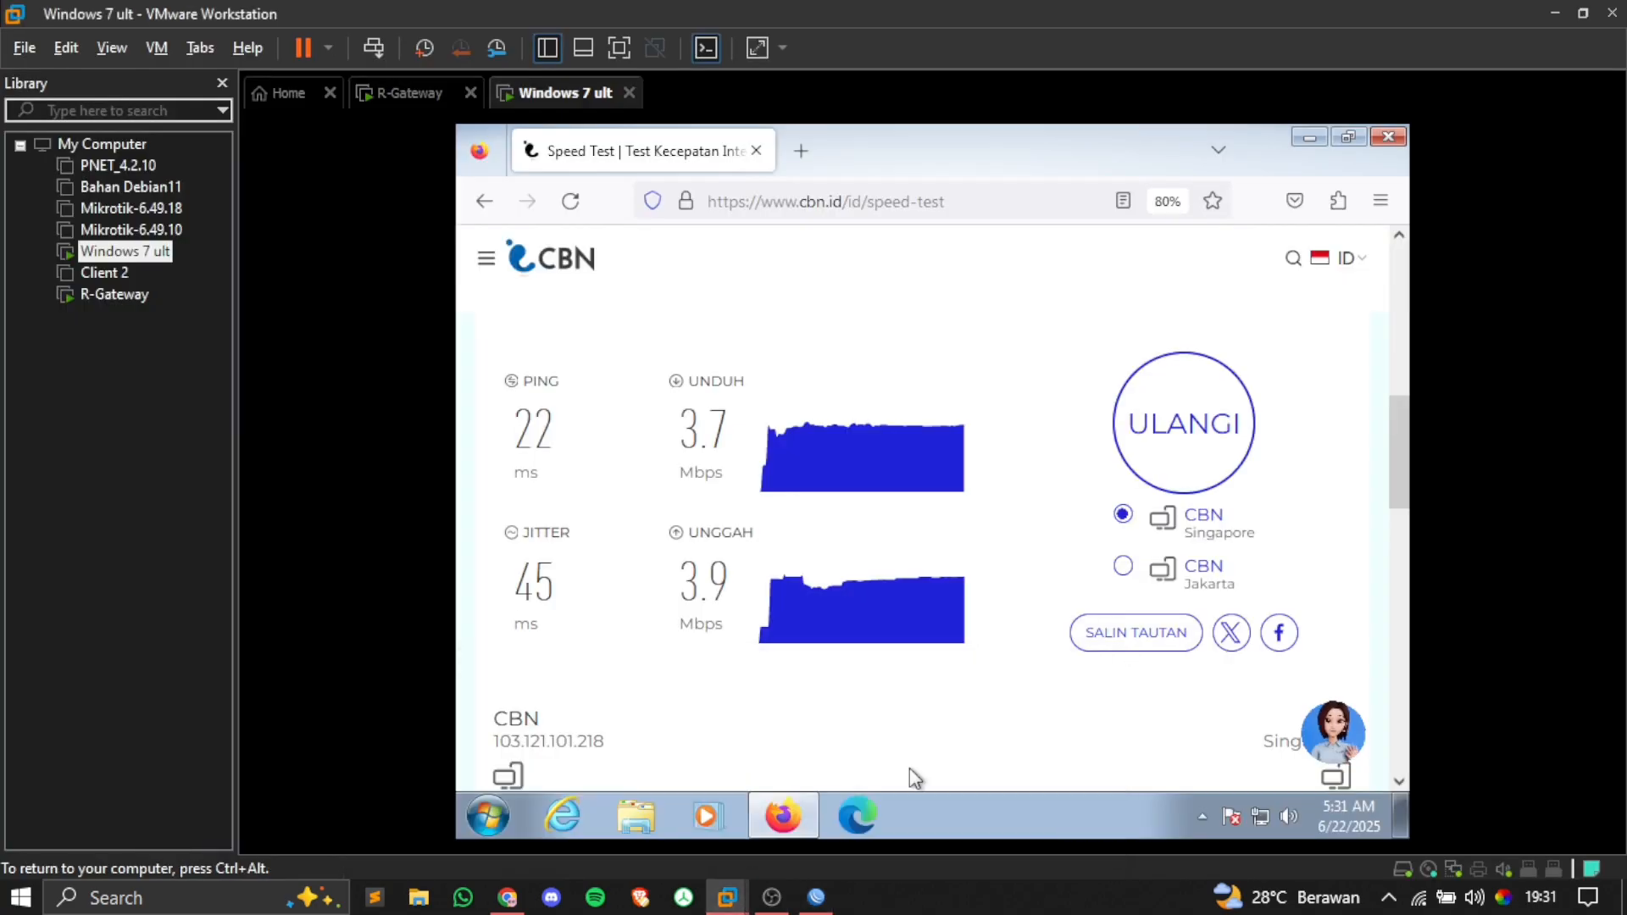
{"action": "left_click", "coordinate": [1176, 450]}
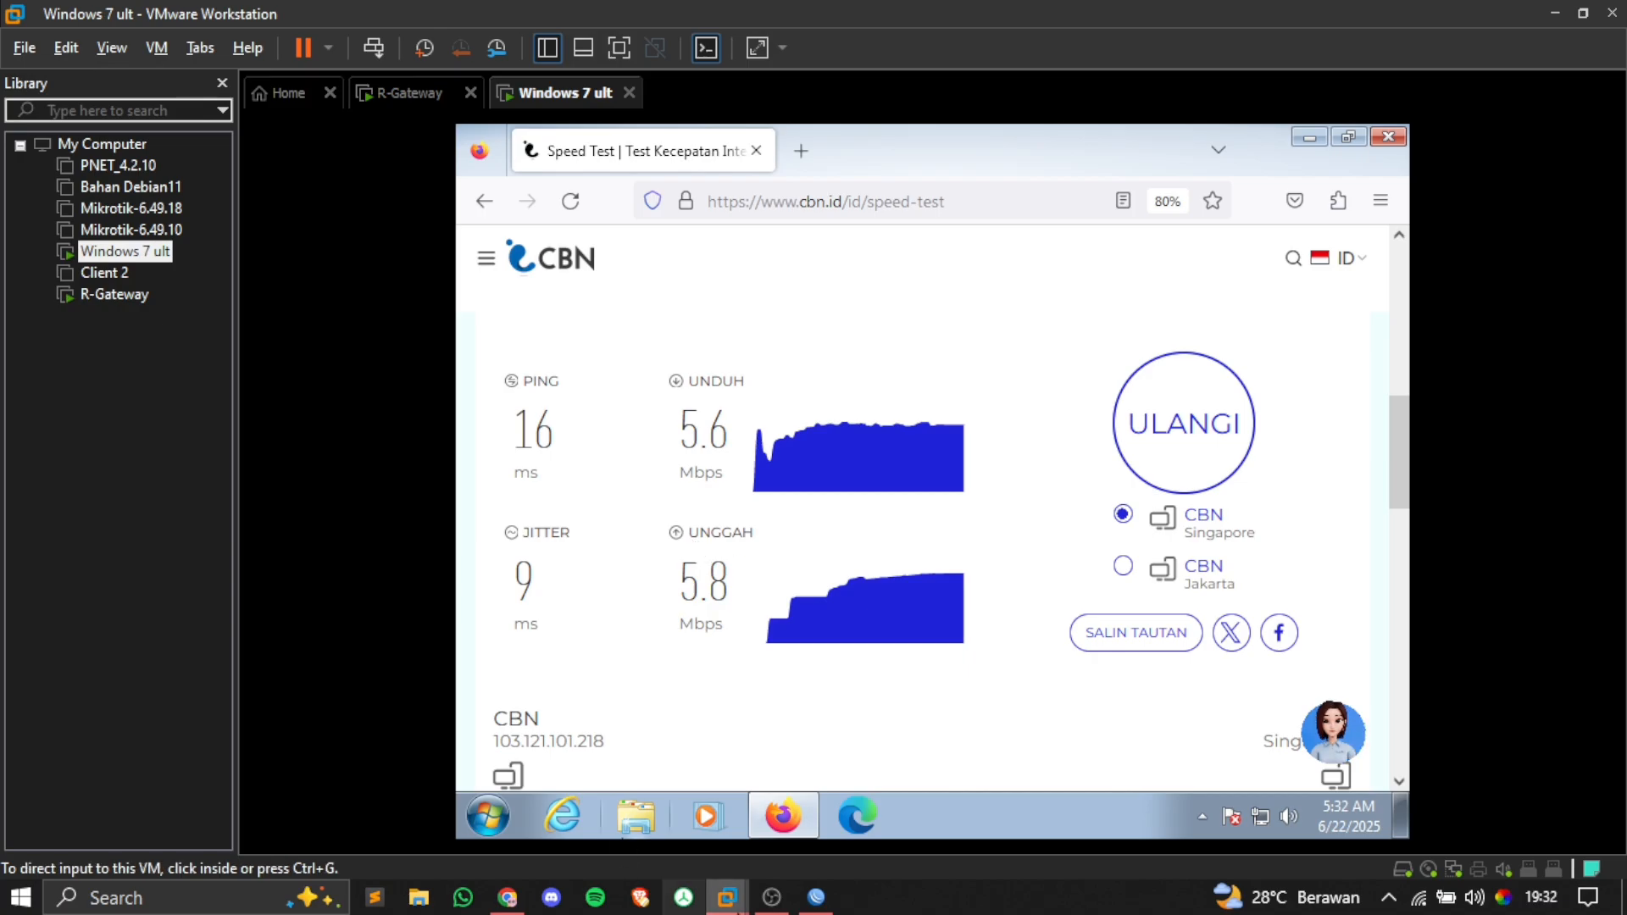
Step: Return to WinBox and check the Weekend queue in the Queue List
{"action": "left_click", "coordinate": [820, 900]}
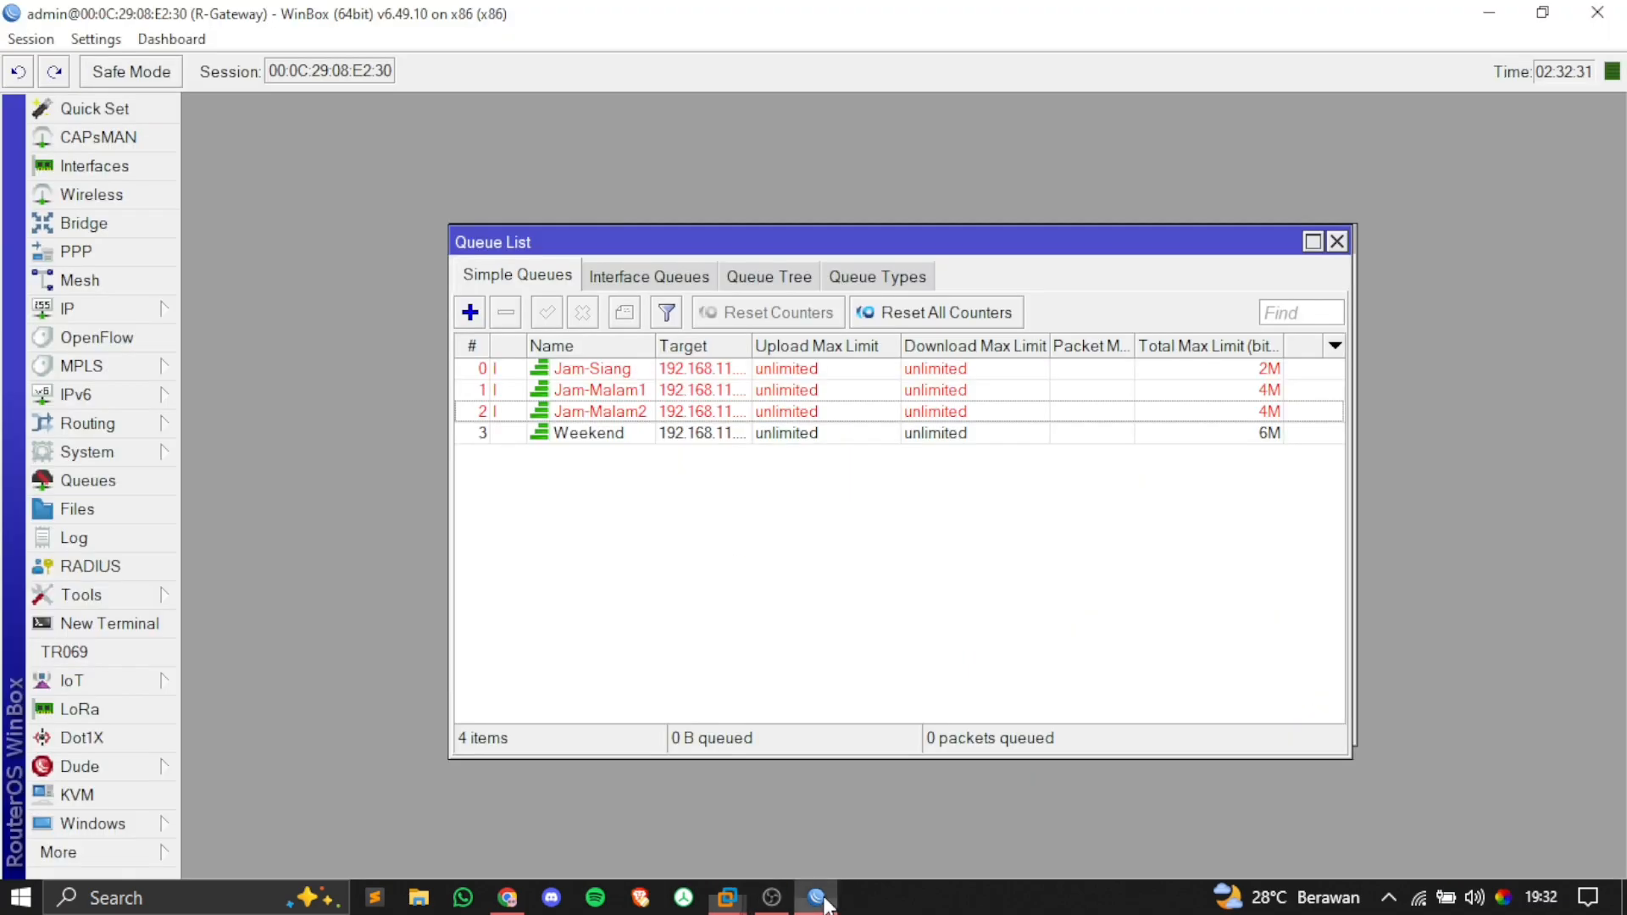
{"action": "left_click", "coordinate": [576, 437]}
{"action": "left_click", "coordinate": [603, 458]}
{"action": "left_click", "coordinate": [568, 436]}
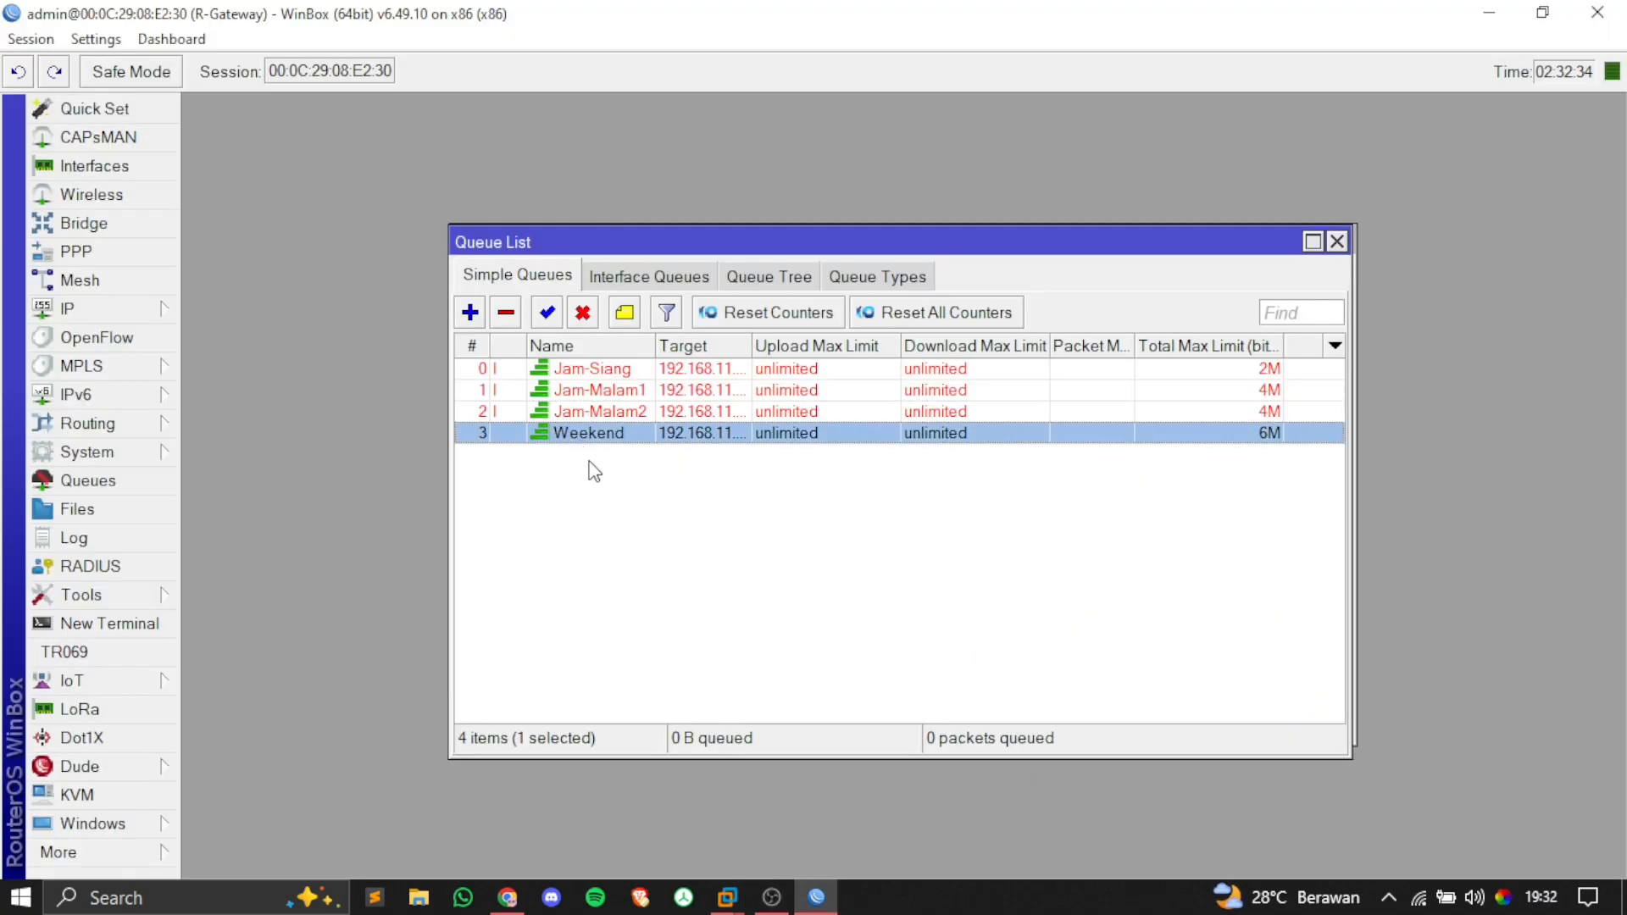
{"action": "left_click", "coordinate": [595, 464]}
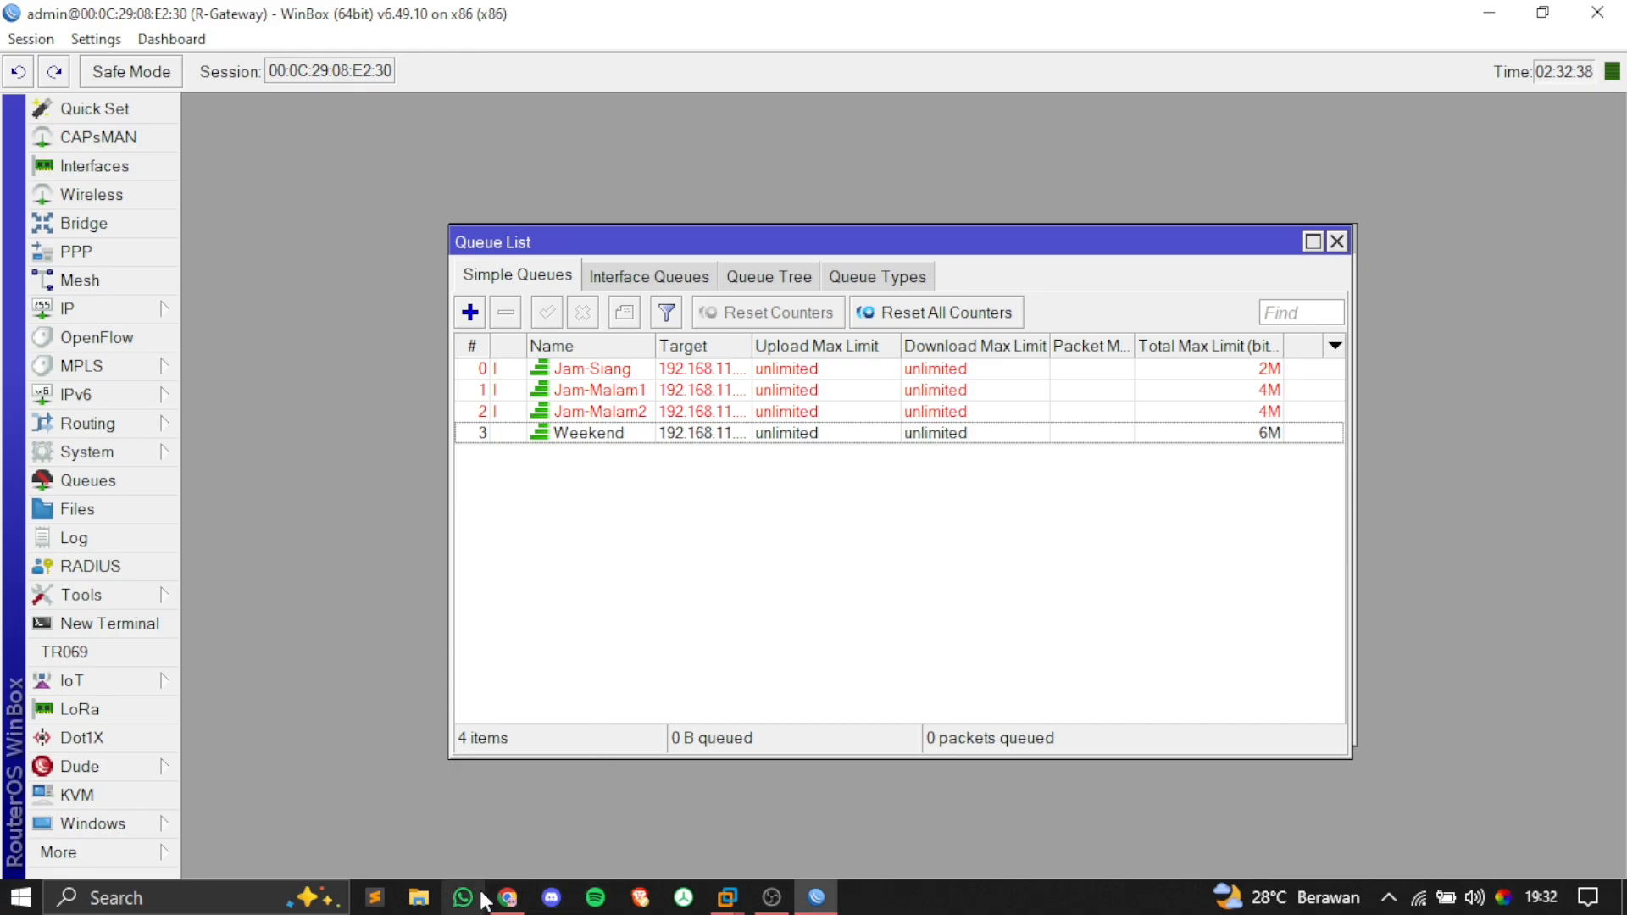
Step: Show the MTCNA Topologi.drawio diagram listing the four queue time limits
{"action": "left_click", "coordinate": [507, 897]}
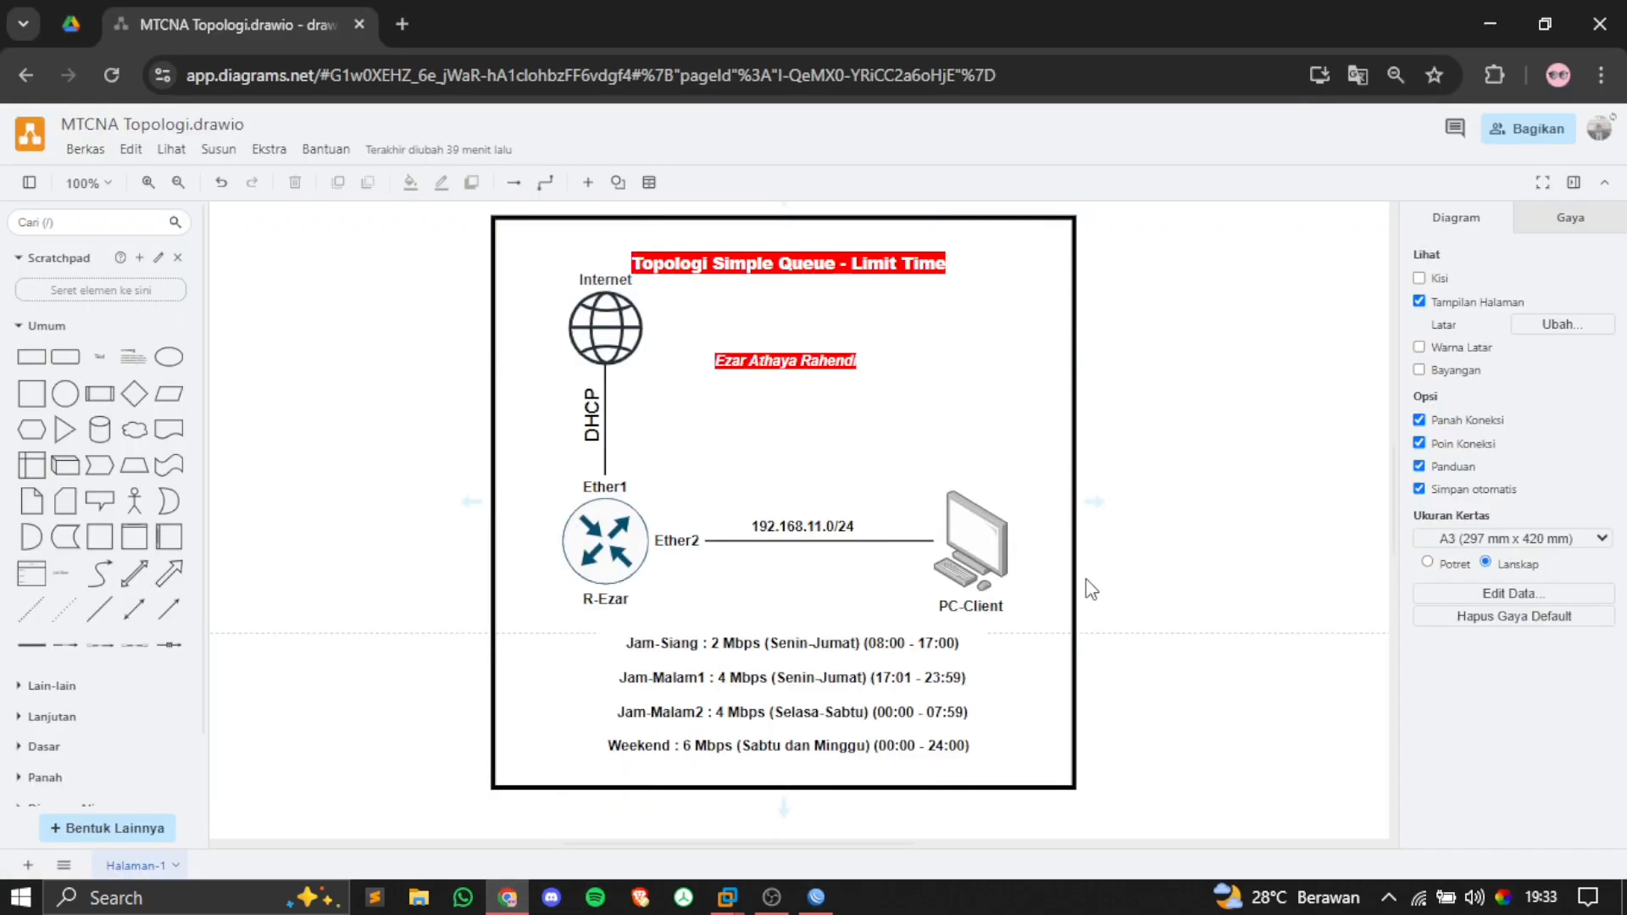